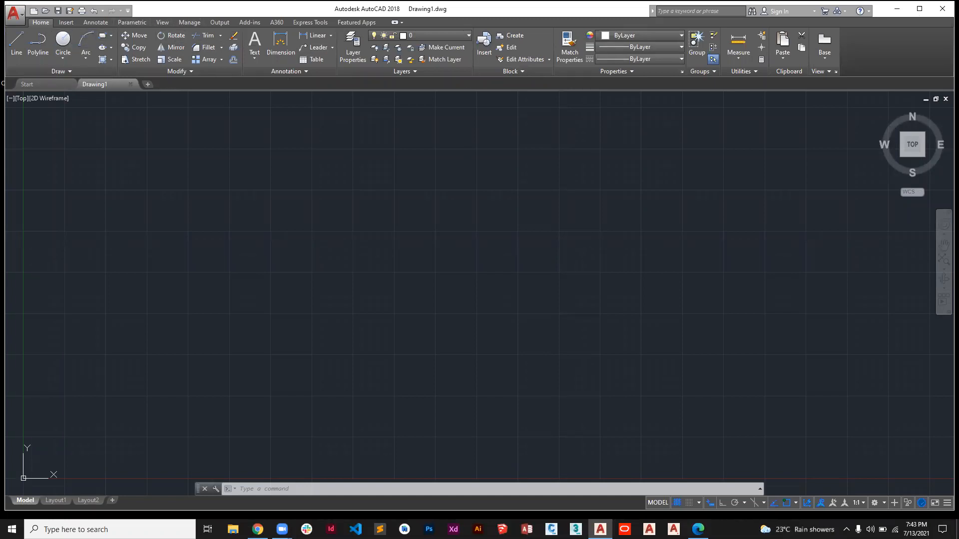
# Maximize the application window and switch the workspace to 3D Basics, showing its list of solid primitives.
pyautogui.click(920, 9)
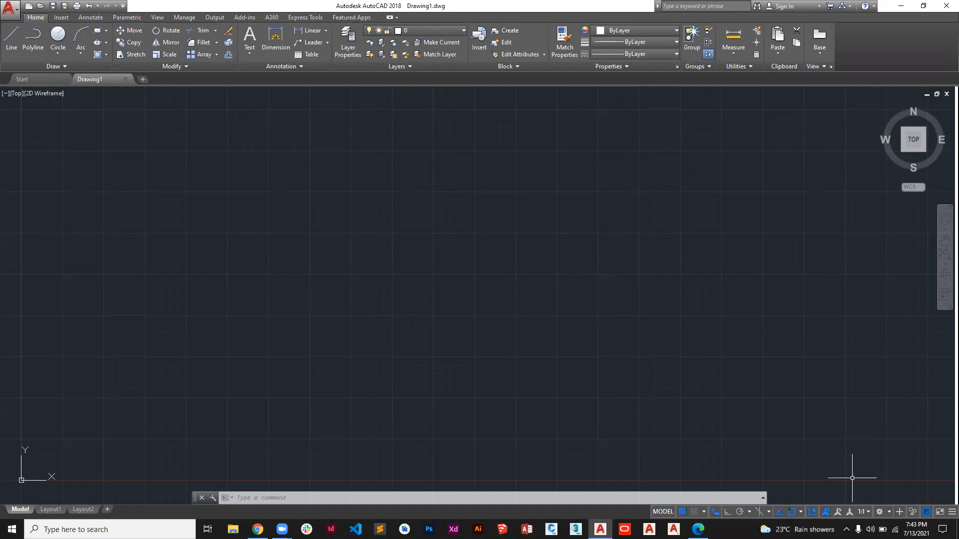
pyautogui.click(887, 511)
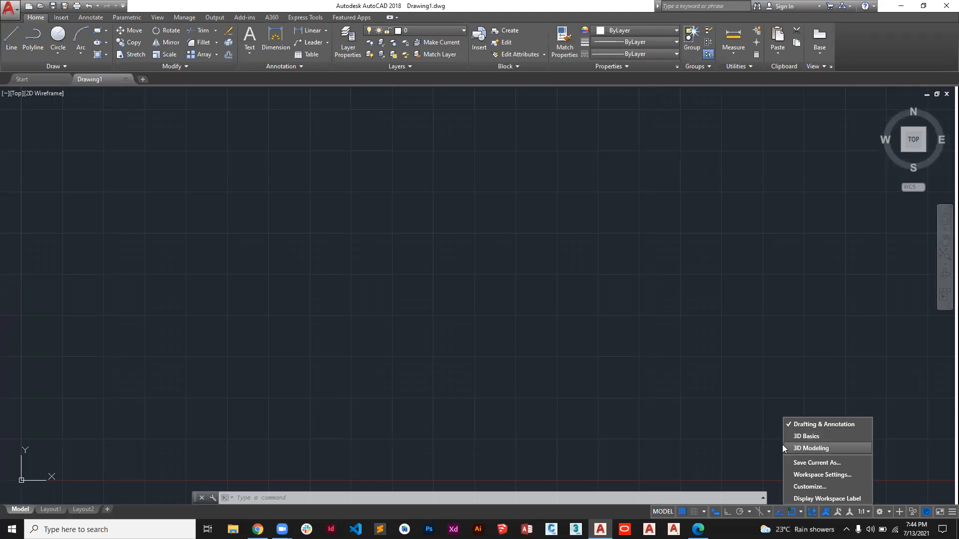
pyautogui.click(809, 437)
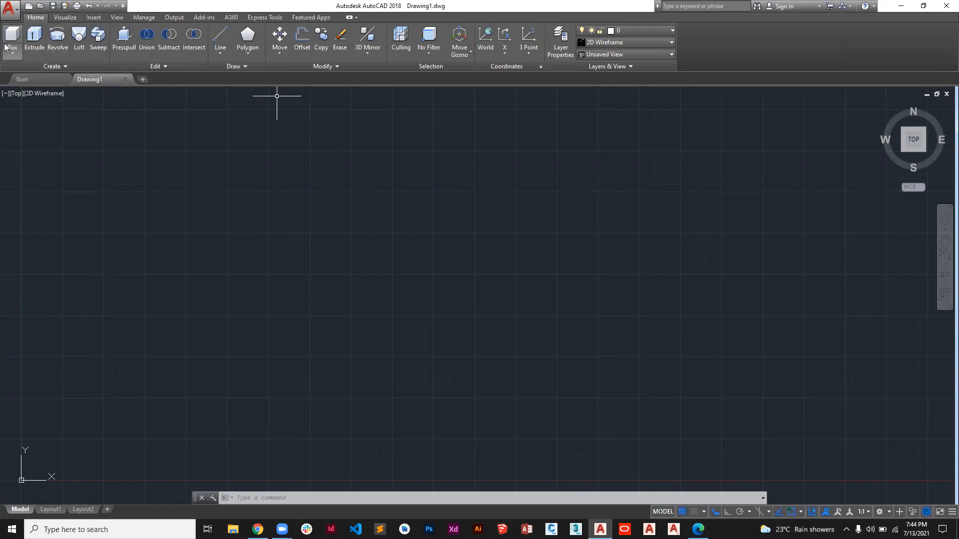
pyautogui.click(18, 57)
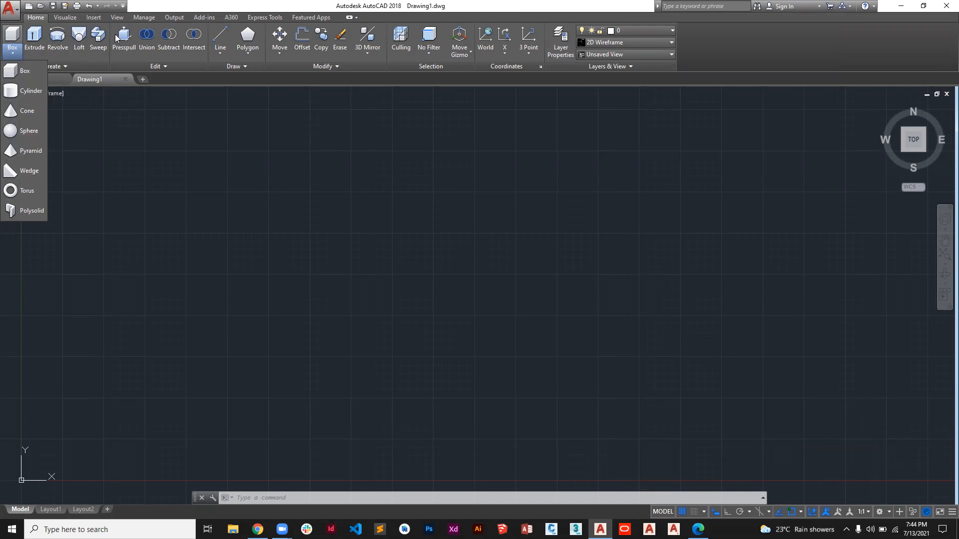
# Switch the workspace to 3D Modeling and leave the annotation monitor off.
pyautogui.click(893, 508)
pyautogui.click(874, 510)
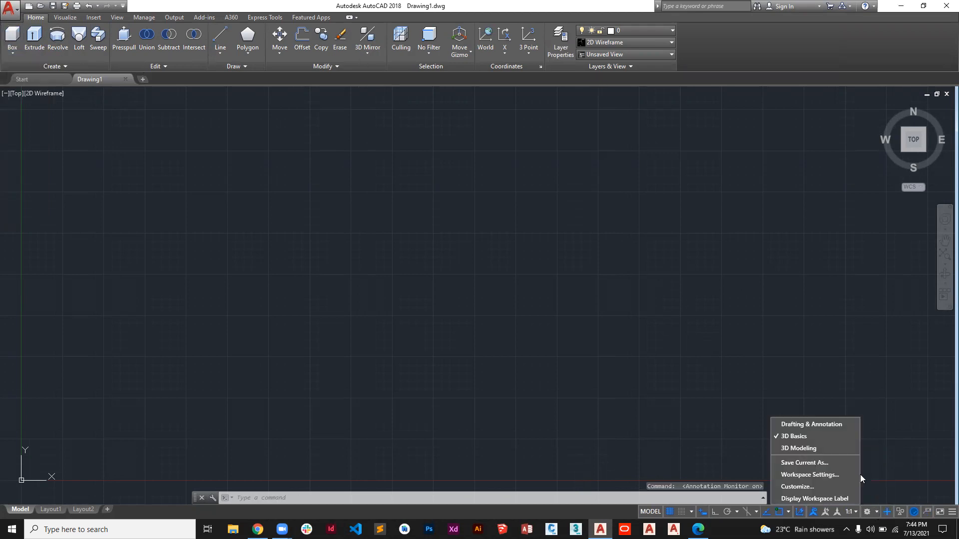
pyautogui.click(802, 448)
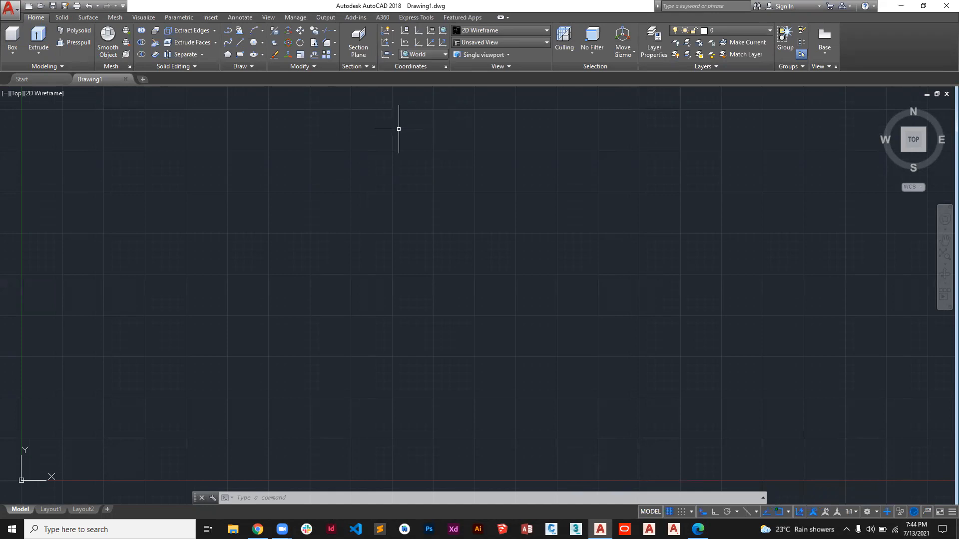
pyautogui.click(887, 512)
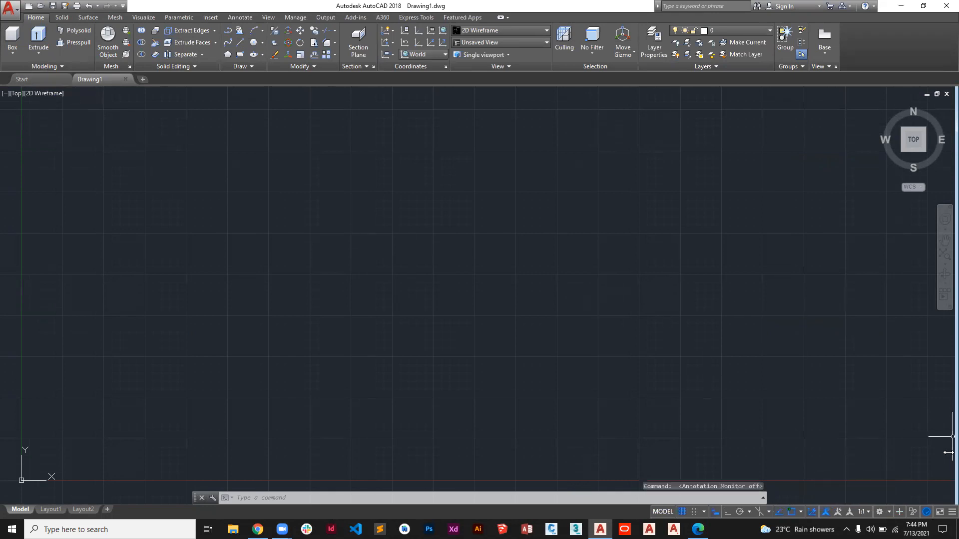
pyautogui.click(880, 511)
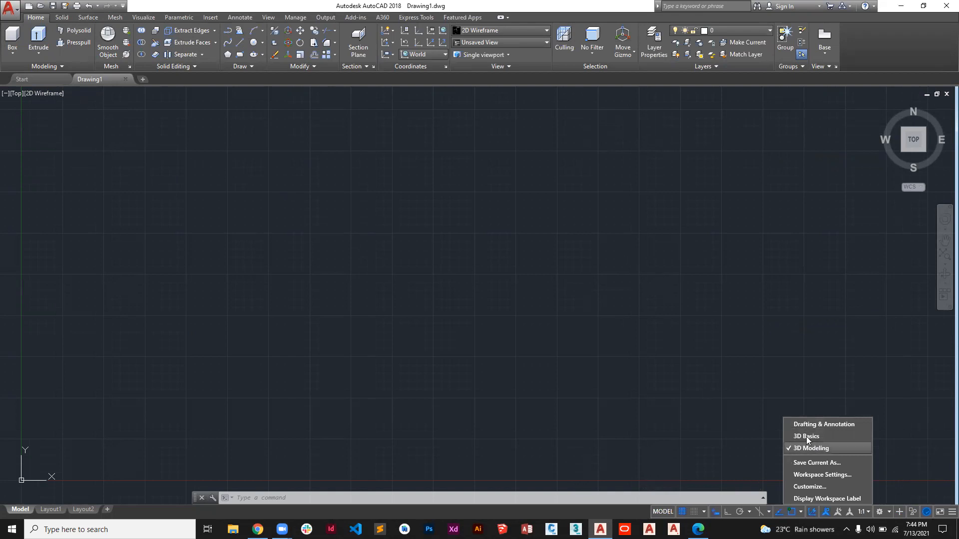
pyautogui.click(779, 389)
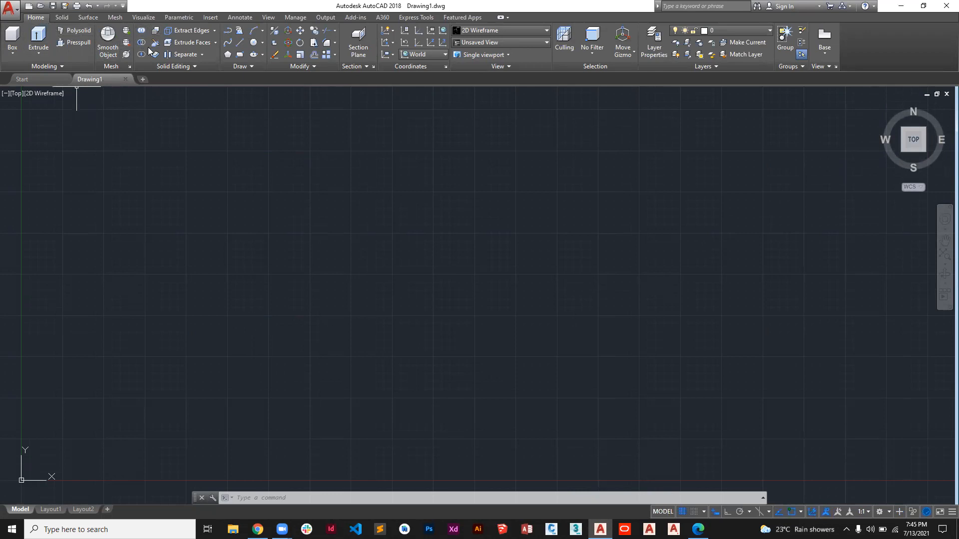
# Draw a horizontal rectangle about 23 by 7 units in the middle of the top view.
pyautogui.click(240, 55)
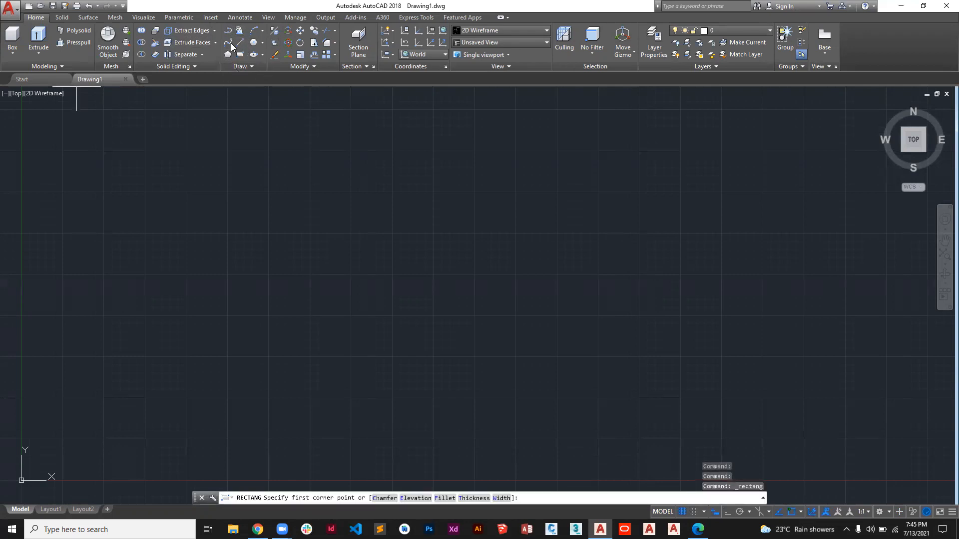
pyautogui.click(240, 54)
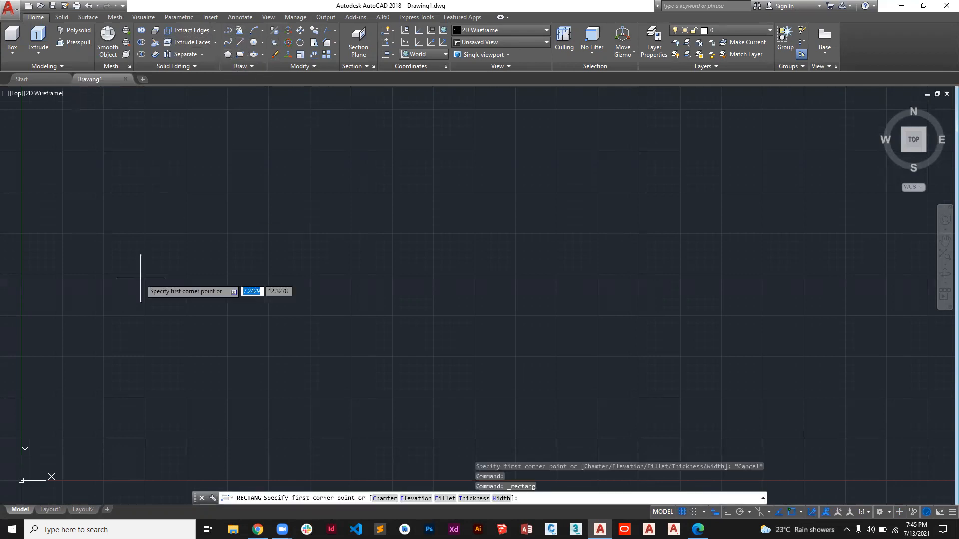
pyautogui.click(164, 238)
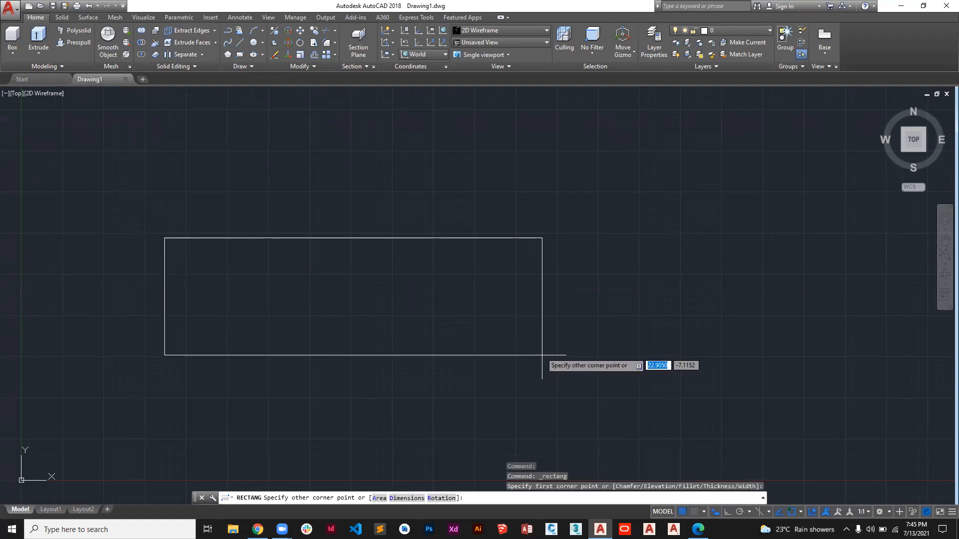
pyautogui.click(540, 347)
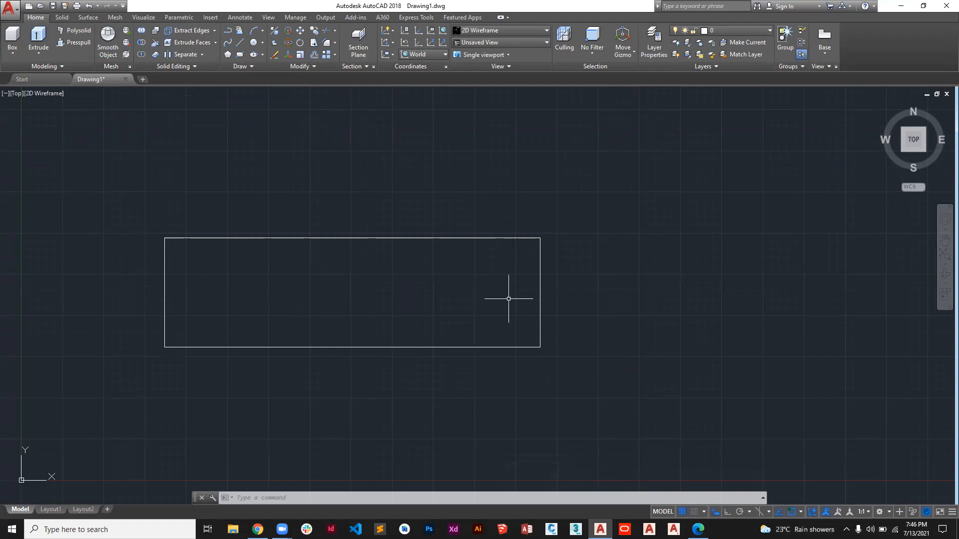
# Examine the rectangle from the SE, NE and NW isometric views and the top view, ending in the home view.
pyautogui.click(925, 152)
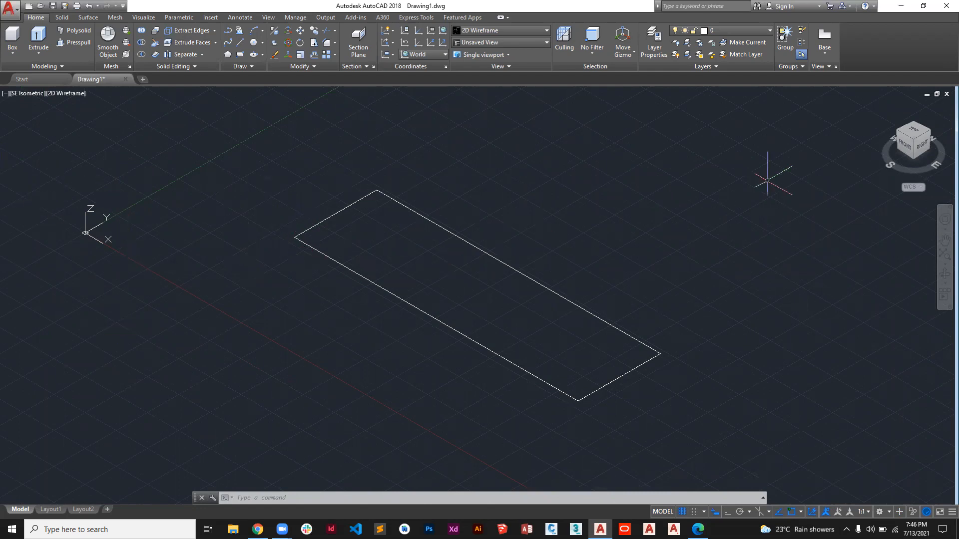
pyautogui.click(916, 142)
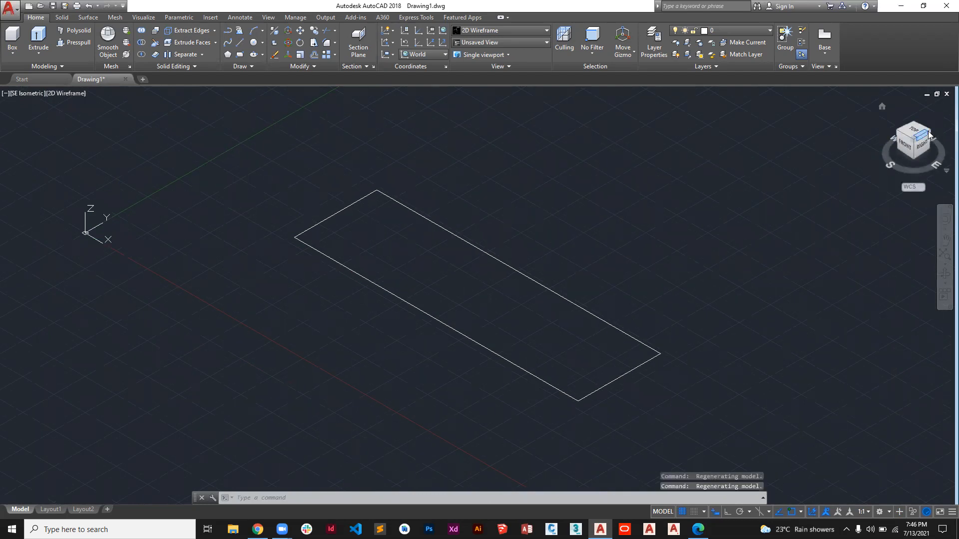
pyautogui.click(927, 136)
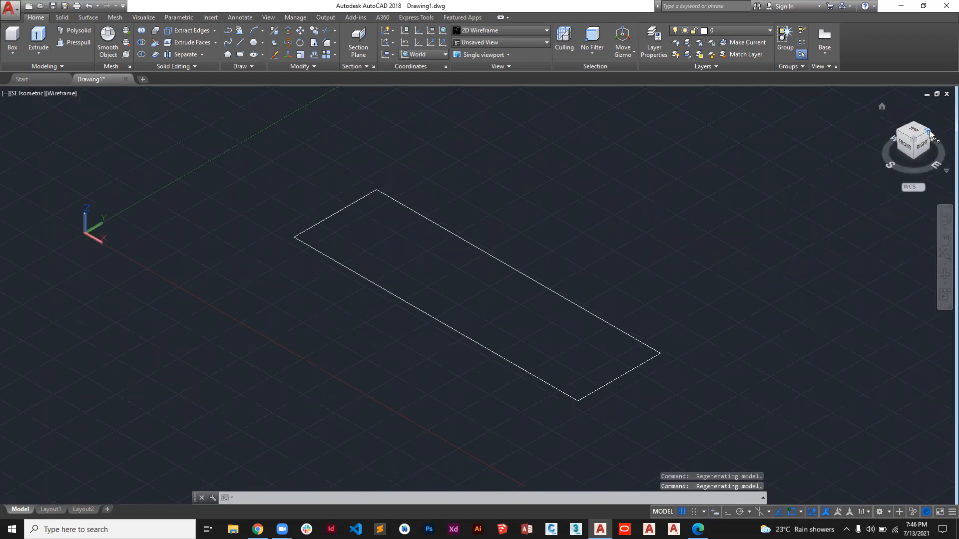
pyautogui.click(929, 133)
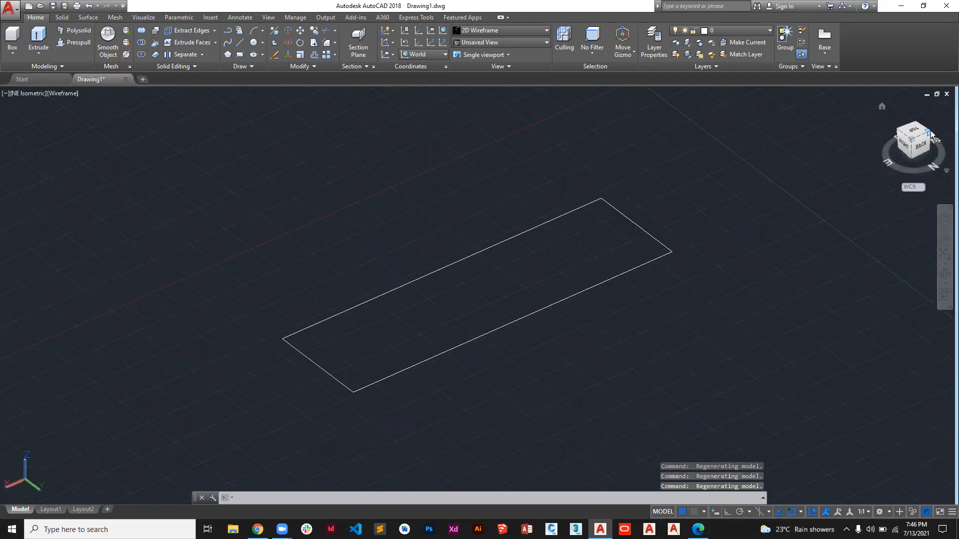
pyautogui.click(929, 134)
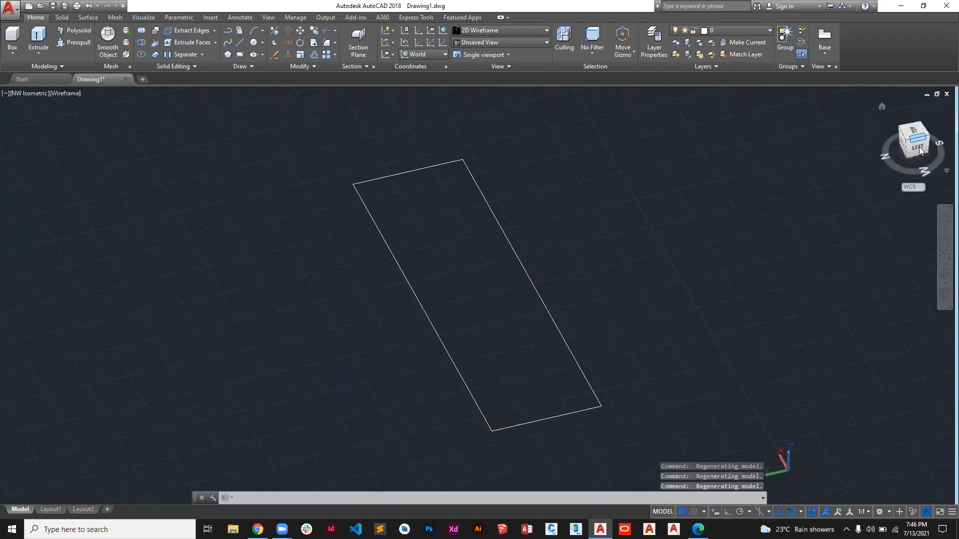
pyautogui.click(912, 149)
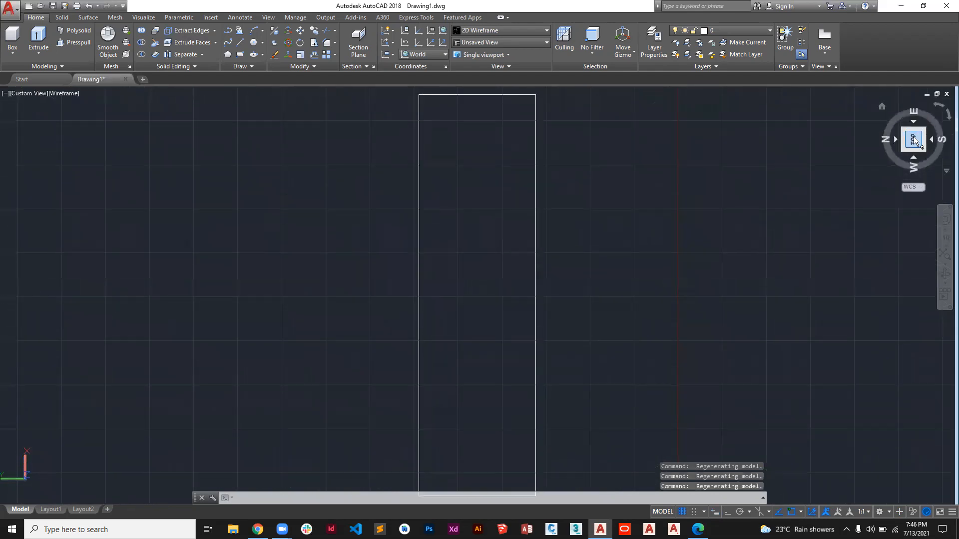
pyautogui.click(944, 117)
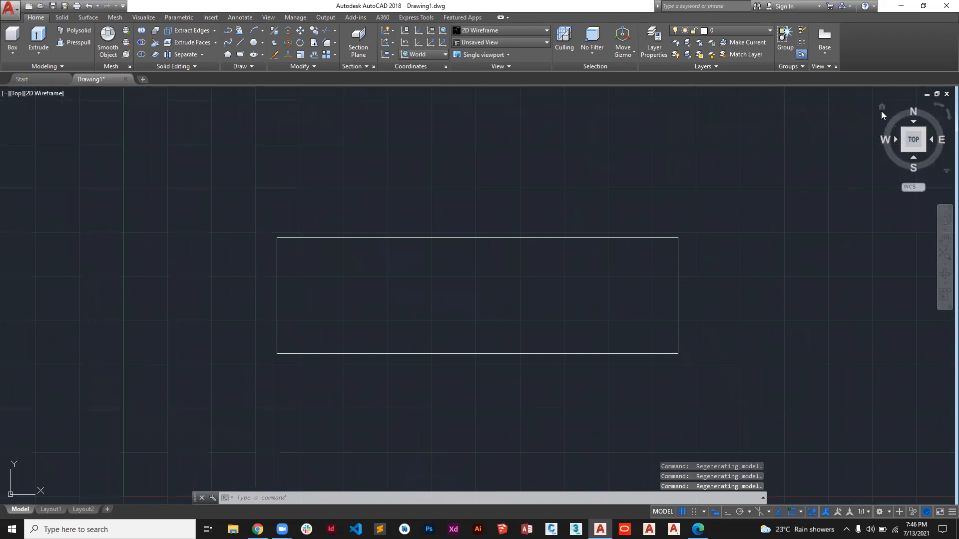
pyautogui.click(881, 109)
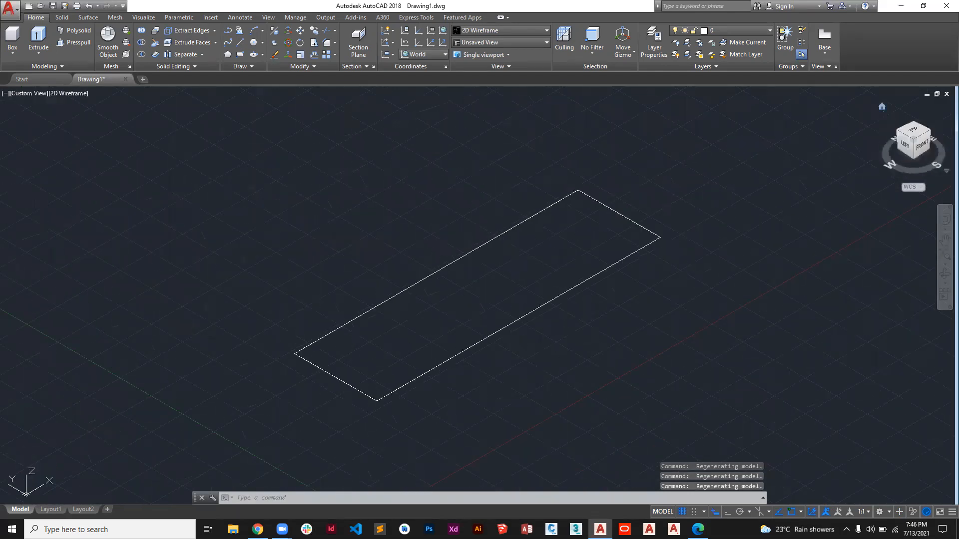
# Examine the rectangle by panning, zooming and orbiting around it, ending in a zoomed-out home isometric view.
pyautogui.moveTo(56, 450); pyautogui.dragTo(165, 353, button='middle')
pyautogui.scroll(-2, 165, 353)
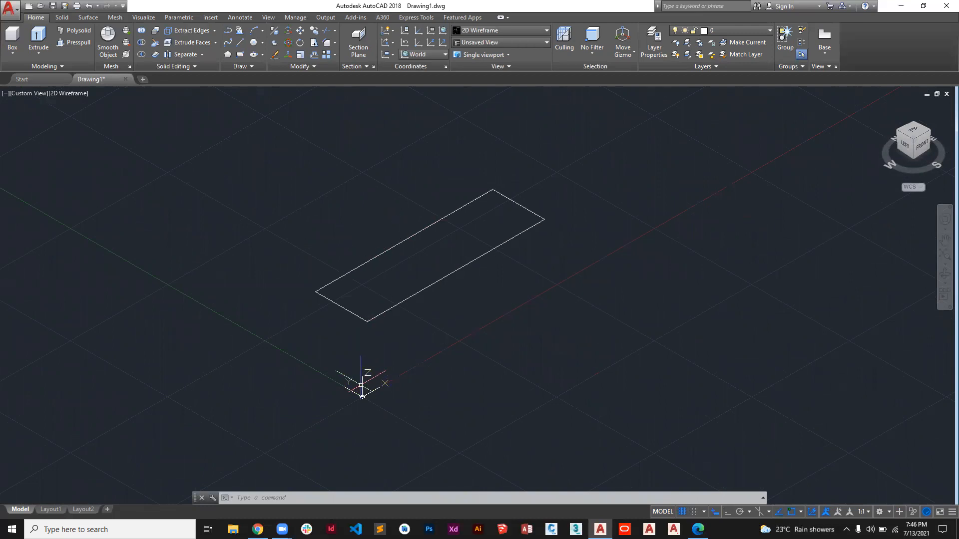
pyautogui.moveTo(415, 295); pyautogui.dragTo(355, 314, button='middle')
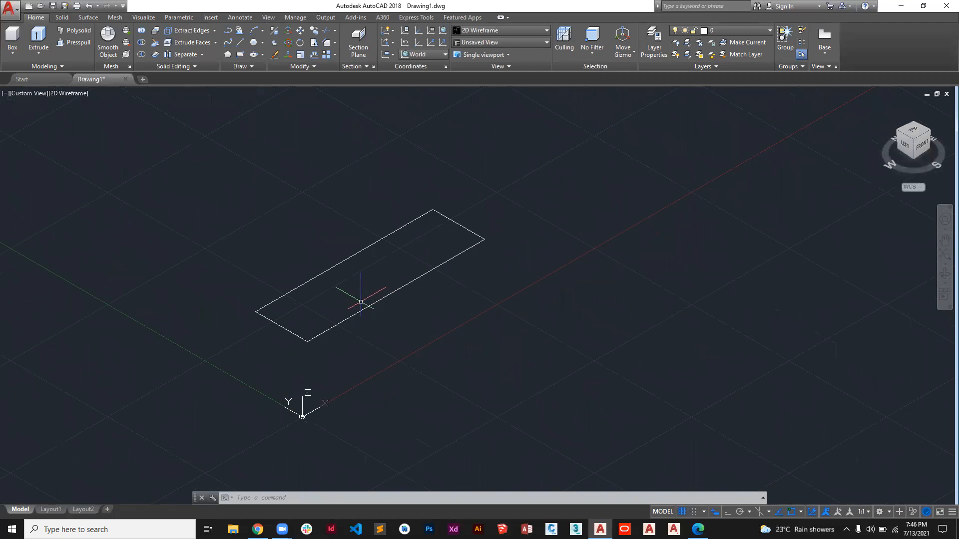
pyautogui.moveTo(381, 293); pyautogui.dragTo(475, 257, button='middle')
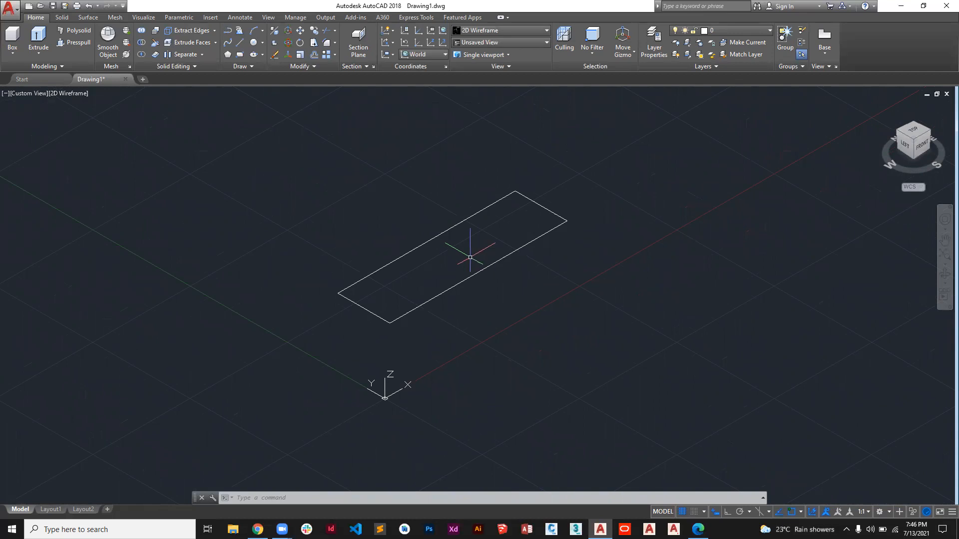
pyautogui.moveTo(470, 258)
pyautogui.mouseDown(button='middle')
pyautogui.moveTo(451, 257)
pyautogui.moveTo(413, 220)
pyautogui.moveTo(424, 234)
pyautogui.moveTo(391, 259)
pyautogui.moveTo(400, 259)
pyautogui.moveTo(406, 241)
pyautogui.moveTo(382, 275)
pyautogui.moveTo(326, 298)
pyautogui.mouseUp(button='middle')
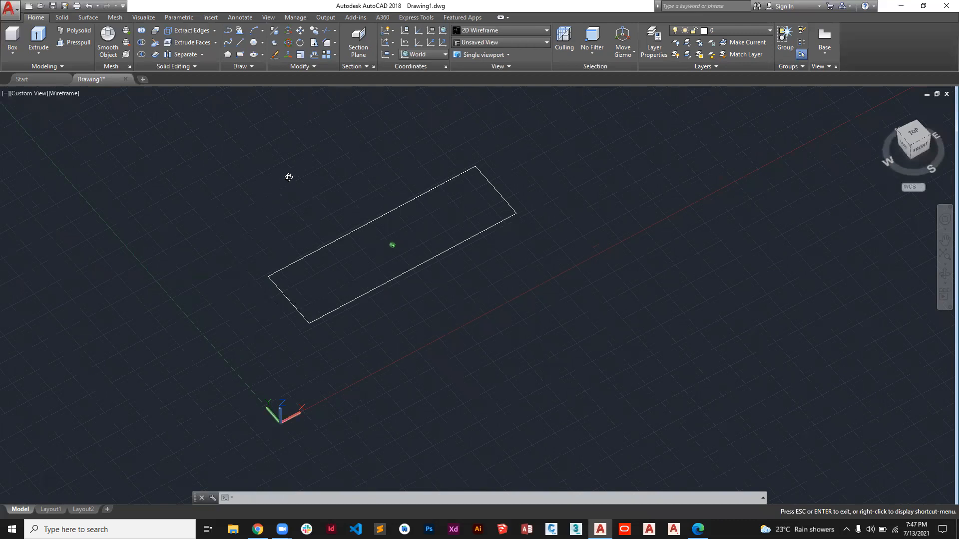
pyautogui.keyDown('shift'); pyautogui.moveTo(323, 199); pyautogui.dragTo(344, 235, button='middle'); pyautogui.keyUp('shift')
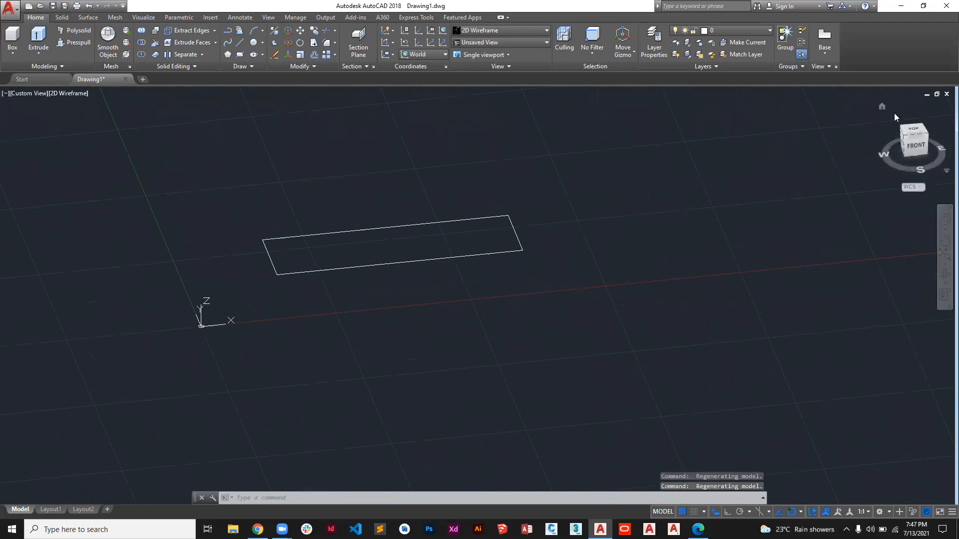
pyautogui.click(879, 107)
pyautogui.scroll(-4, 464, 292)
pyautogui.moveTo(497, 289); pyautogui.dragTo(460, 306, button='middle')
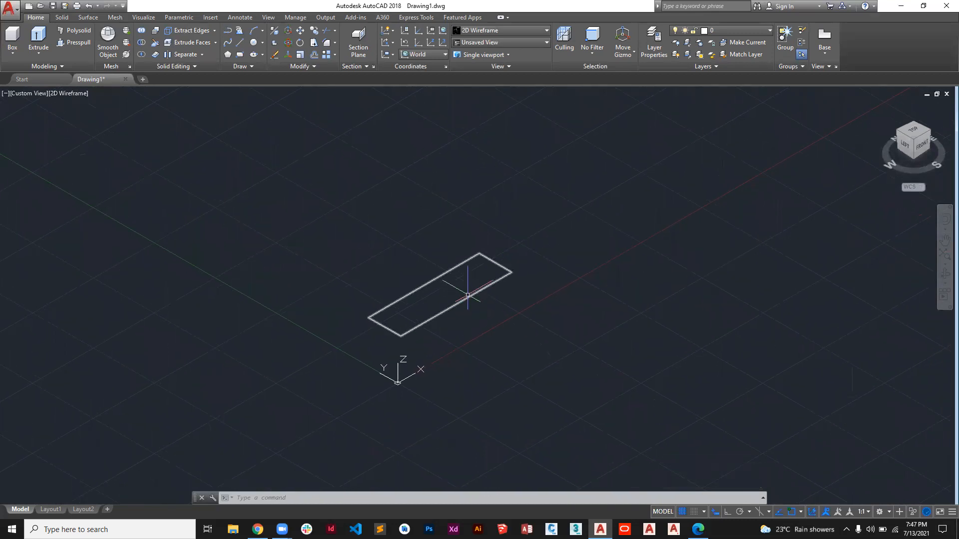
# Keep the 3D Modeling workspace selected and delete the rectangle.
pyautogui.click(468, 296)
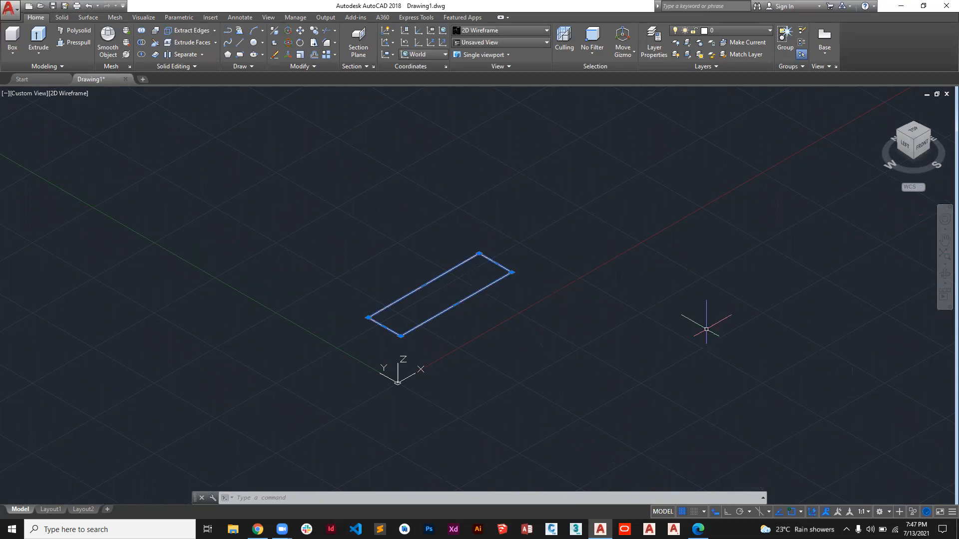
pyautogui.click(887, 511)
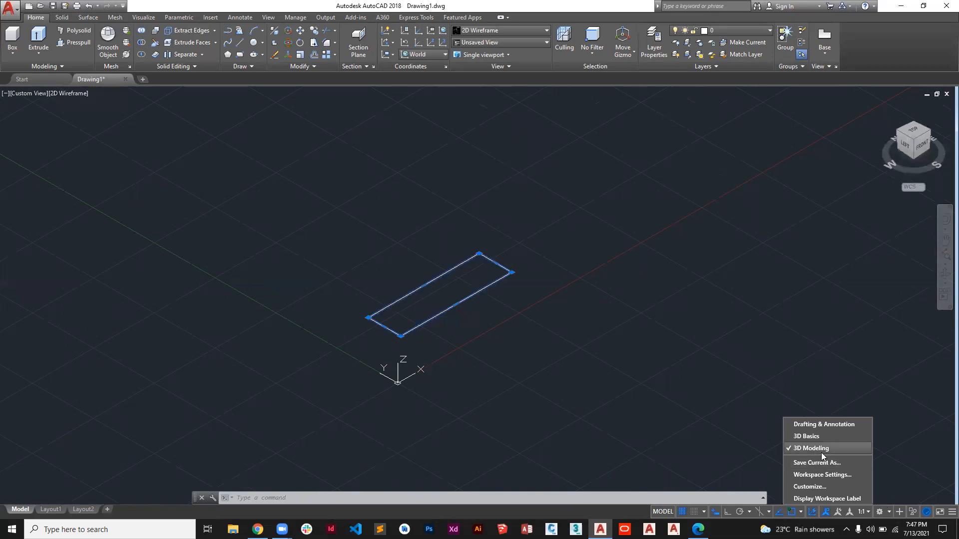
pyautogui.click(817, 450)
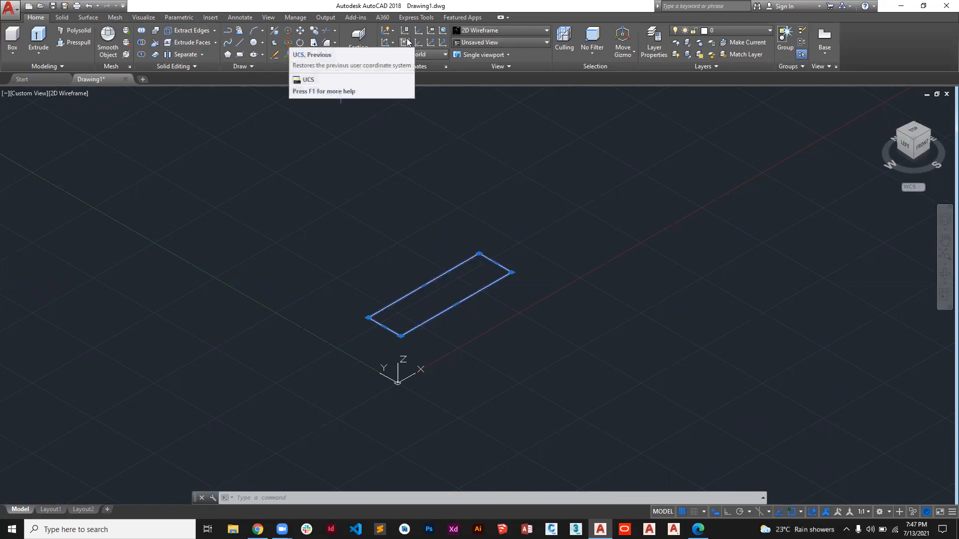
pyautogui.press('Delete')
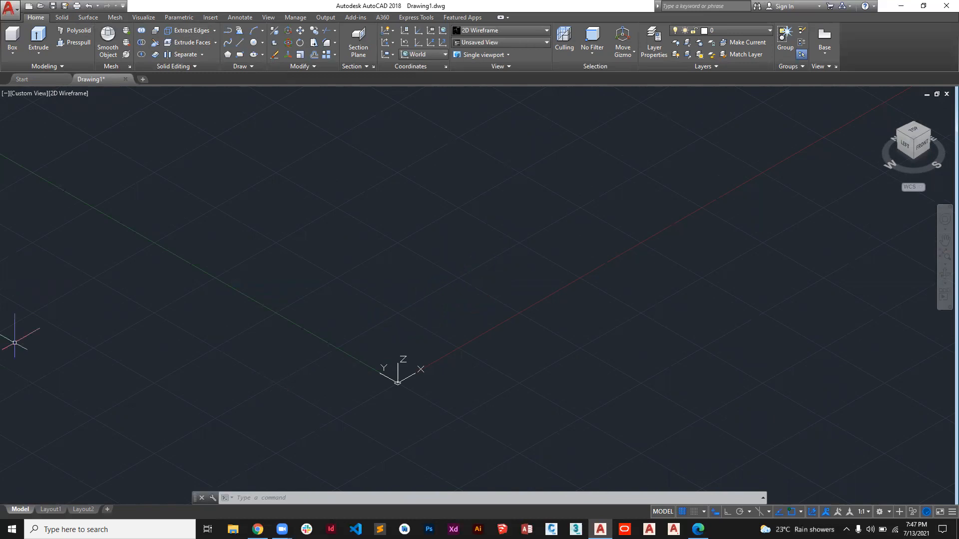
# Create a solid box behind the origin with a freehand rectangular base and a height of 10.
pyautogui.click(9, 52)
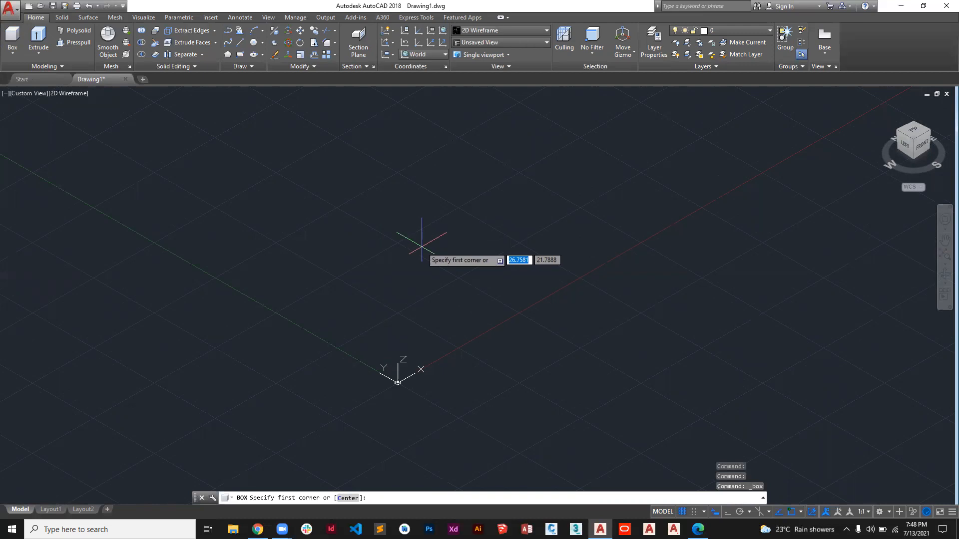
pyautogui.click(406, 245)
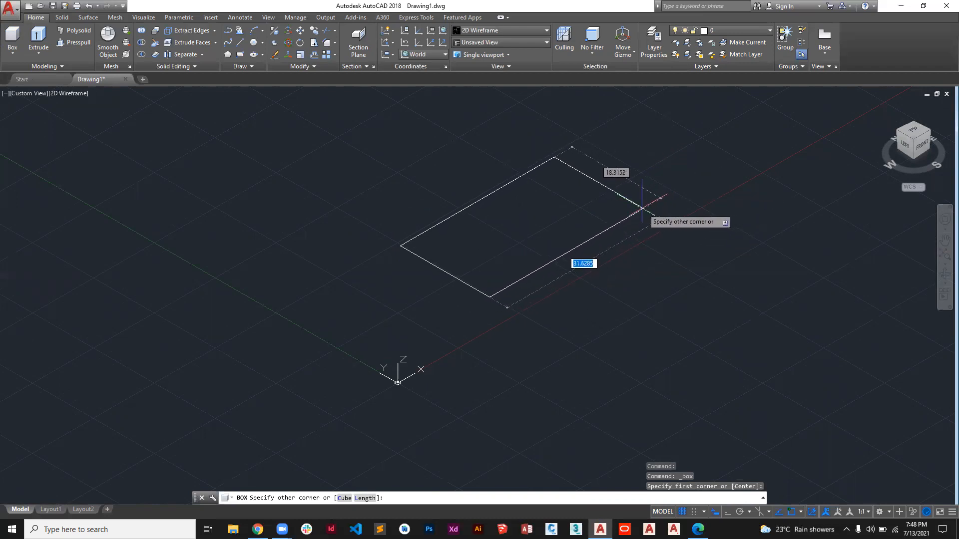
pyautogui.click(650, 194)
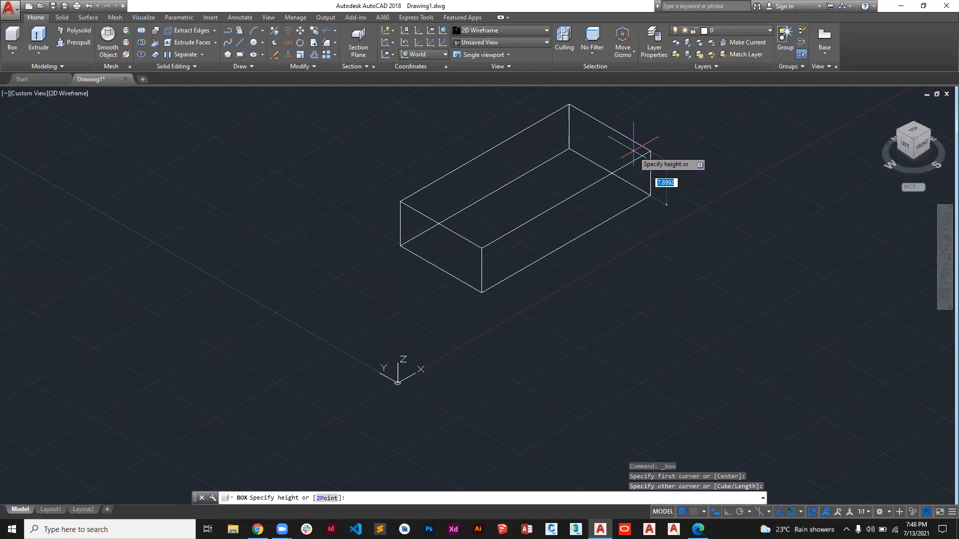
pyautogui.write('10')
pyautogui.press('Return')
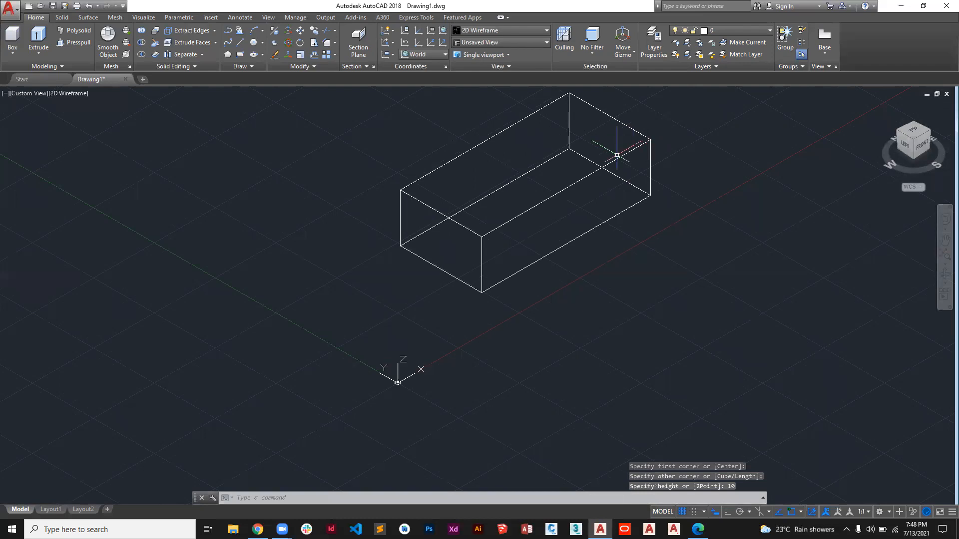
# Delete the existing box and start a new solid box with its first corner at the origin (0,0).
pyautogui.click(646, 139)
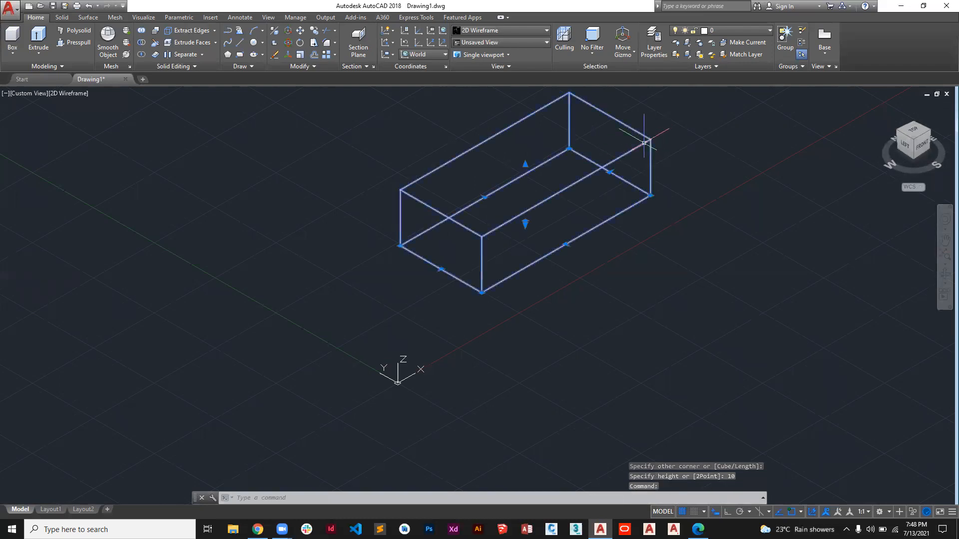
pyautogui.press('Delete')
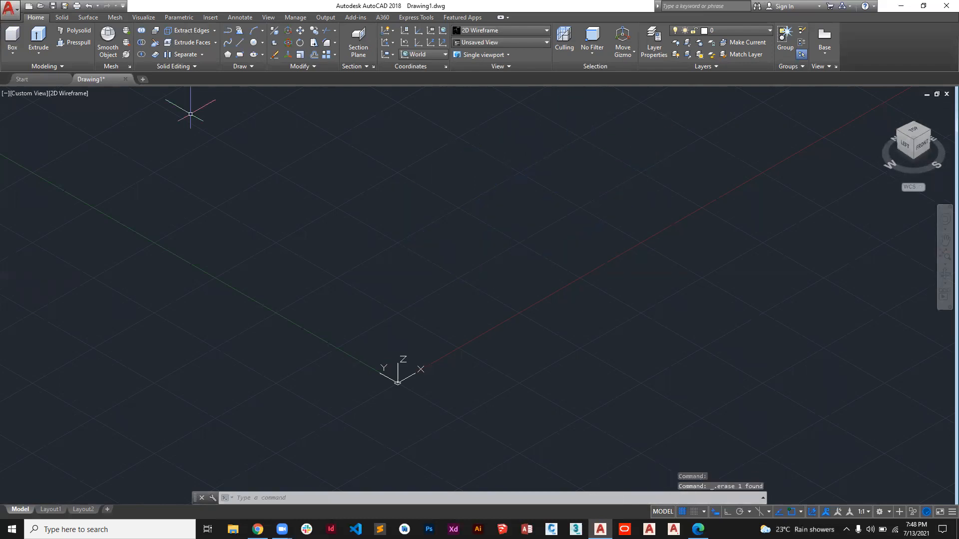
pyautogui.click(13, 40)
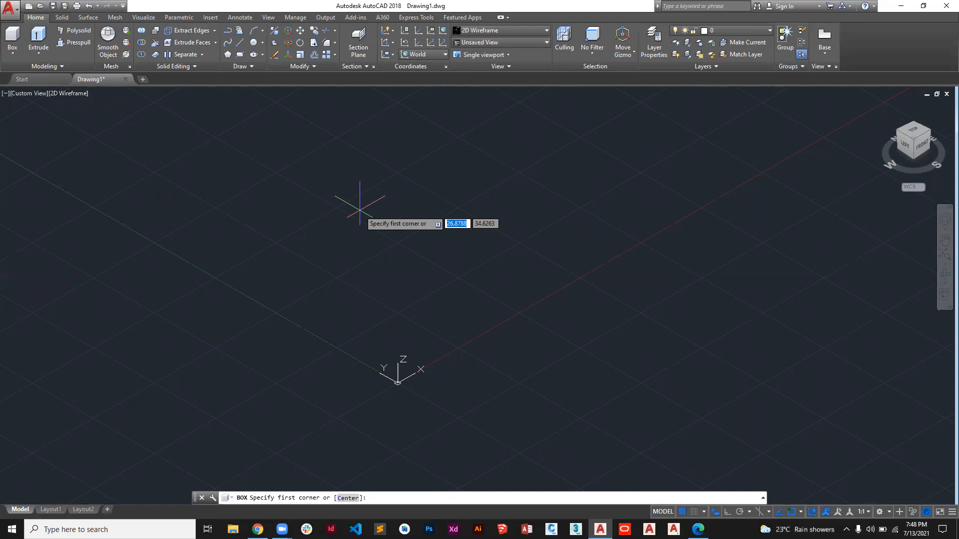
pyautogui.write('0')
pyautogui.press('Tab')
pyautogui.write('0')
pyautogui.press('Return')
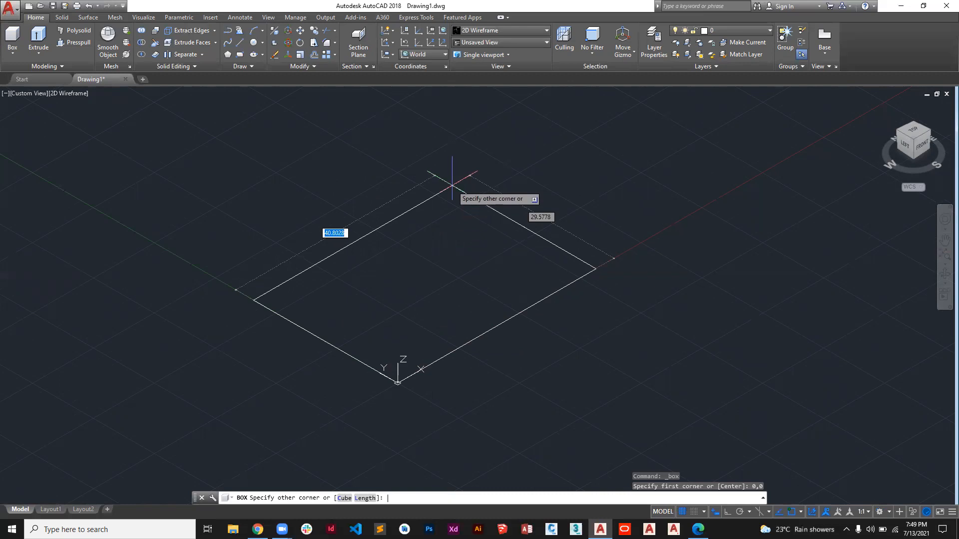
# Complete the box from the origin with a 20 by 20 base and a height of 20.
pyautogui.write('20')
pyautogui.press('Tab')
pyautogui.write('20')
pyautogui.press('Return')
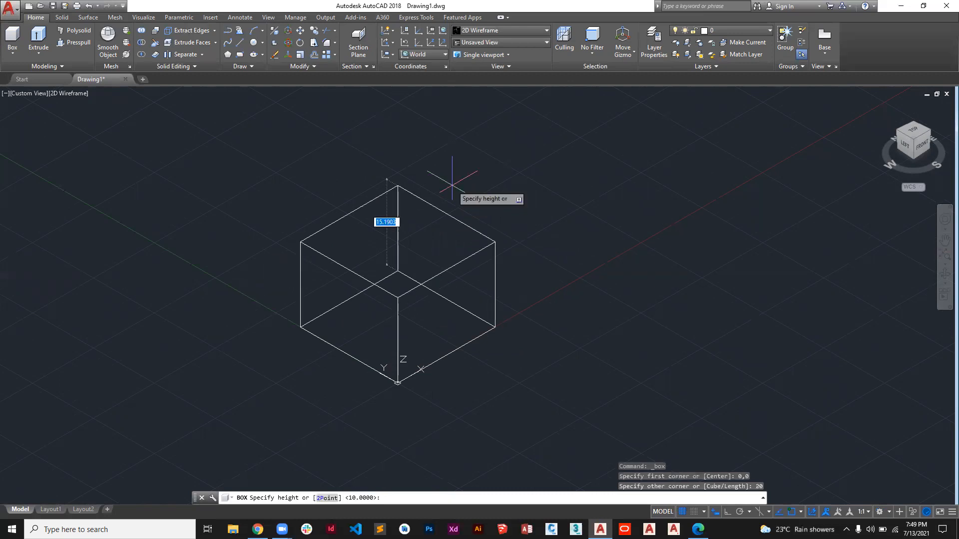
pyautogui.write('20')
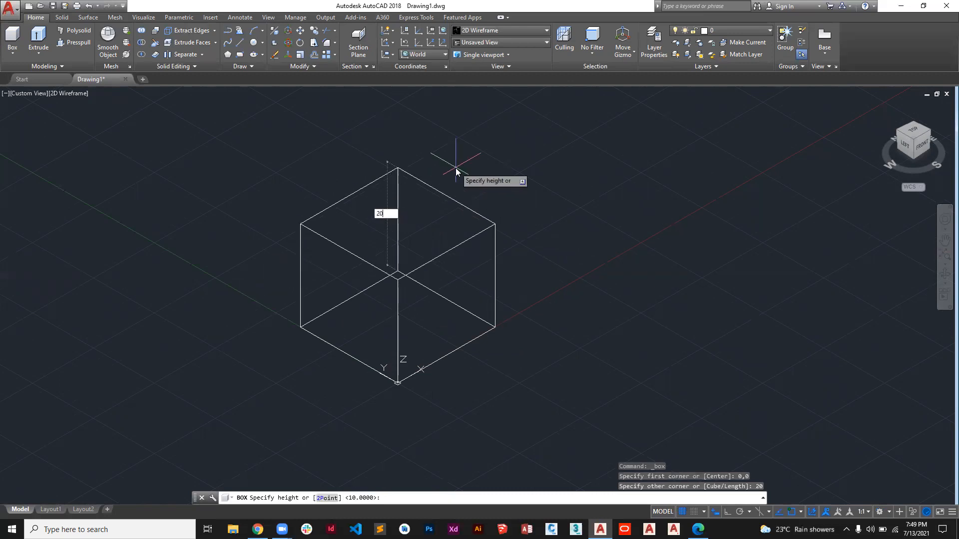
pyautogui.press('Return')
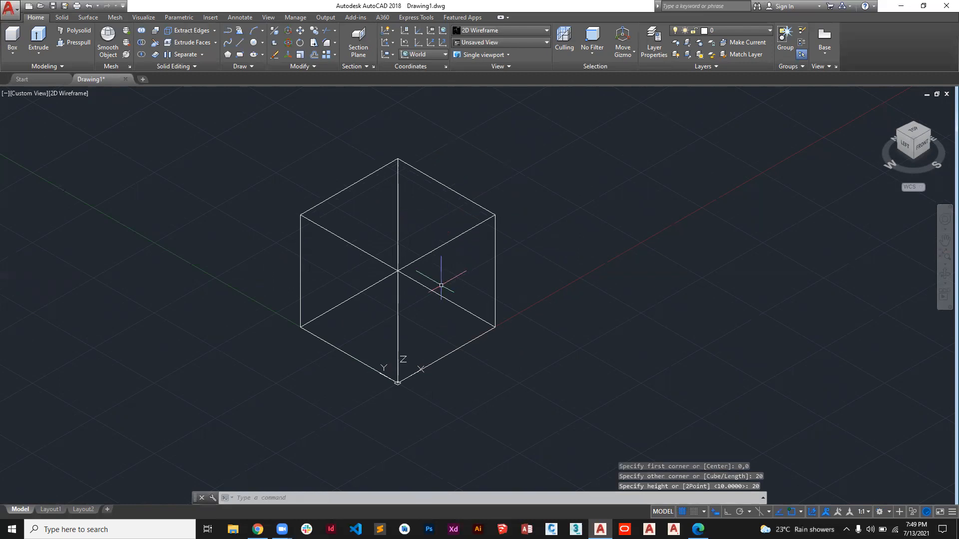
# Delete the cube at the origin and restore the SW isometric view.
pyautogui.moveTo(418, 283)
pyautogui.keyDown('shift'); pyautogui.mouseDown(button='middle')
pyautogui.moveTo(332, 276)
pyautogui.moveTo(333, 290)
pyautogui.moveTo(368, 319)
pyautogui.moveTo(426, 317)
pyautogui.moveTo(454, 274)
pyautogui.moveTo(398, 285)
pyautogui.moveTo(368, 278)
pyautogui.moveTo(398, 270)
pyautogui.moveTo(376, 289)
pyautogui.mouseUp(button='middle'); pyautogui.keyUp('shift')
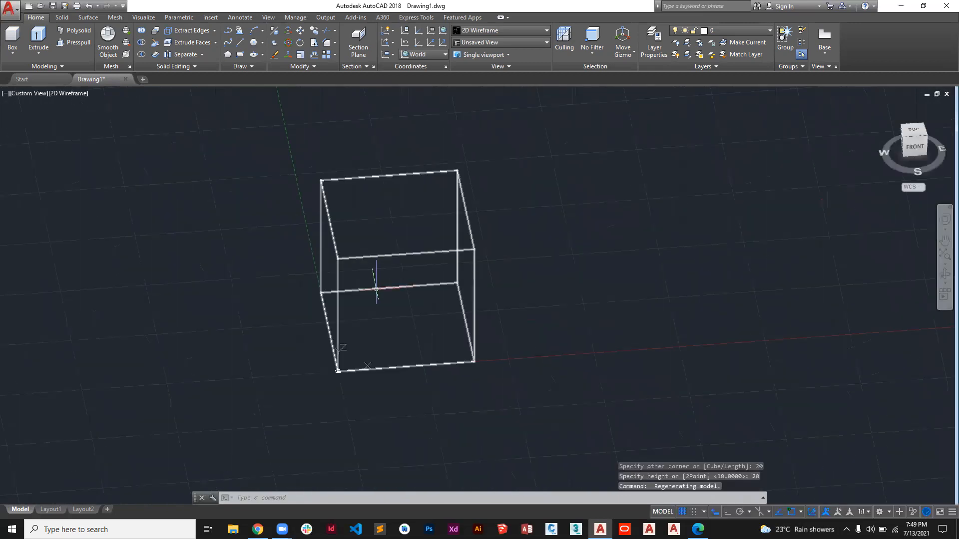
pyautogui.click(452, 249)
pyautogui.moveTo(412, 259); pyautogui.dragTo(434, 277, button='middle')
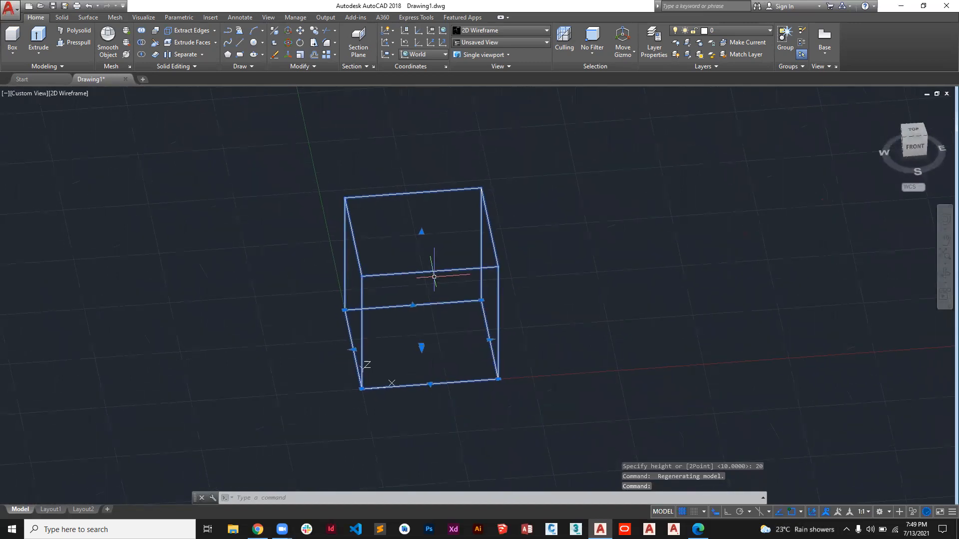
pyautogui.press('Delete')
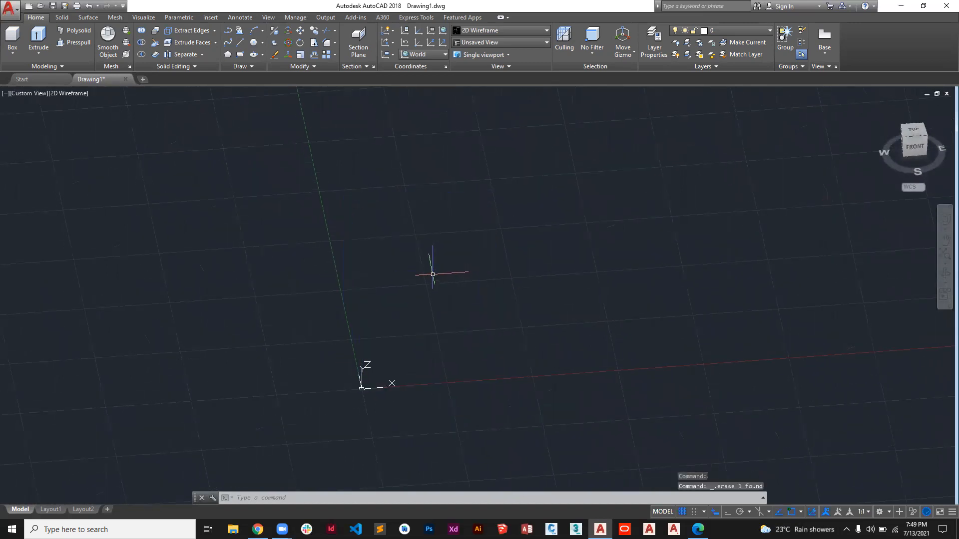
pyautogui.moveTo(907, 141); pyautogui.dragTo(386, 297)
pyautogui.moveTo(499, 231); pyautogui.dragTo(442, 304, button='middle')
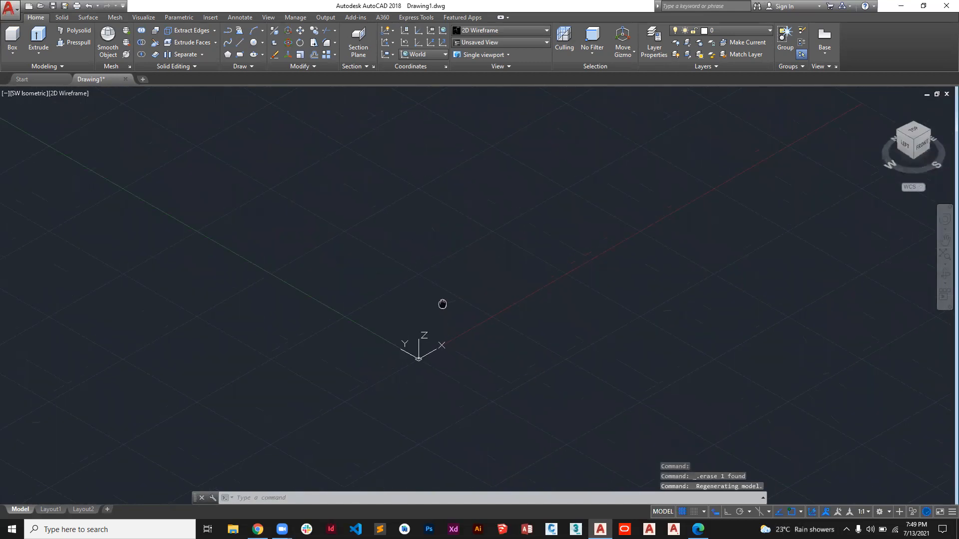
pyautogui.click(13, 37)
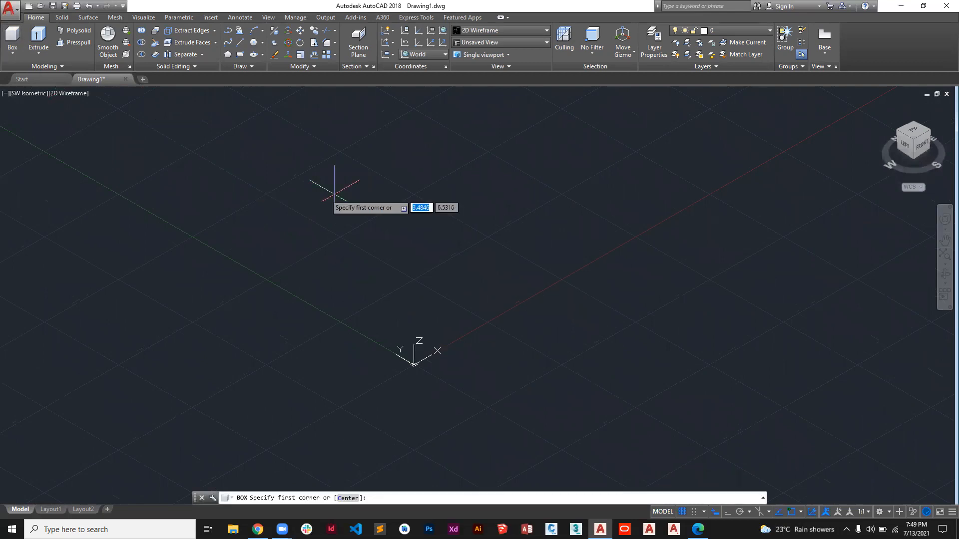
pyautogui.click(412, 193)
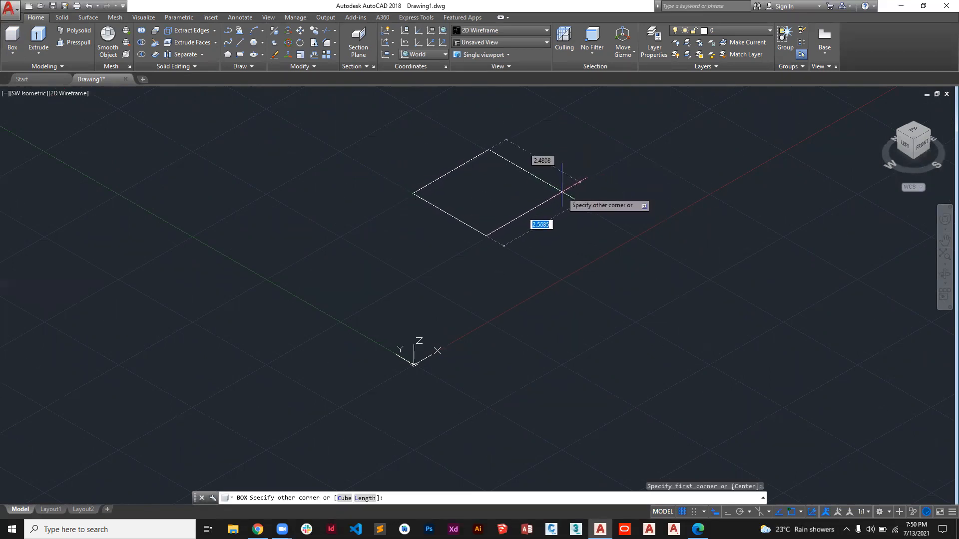
pyautogui.click(592, 172)
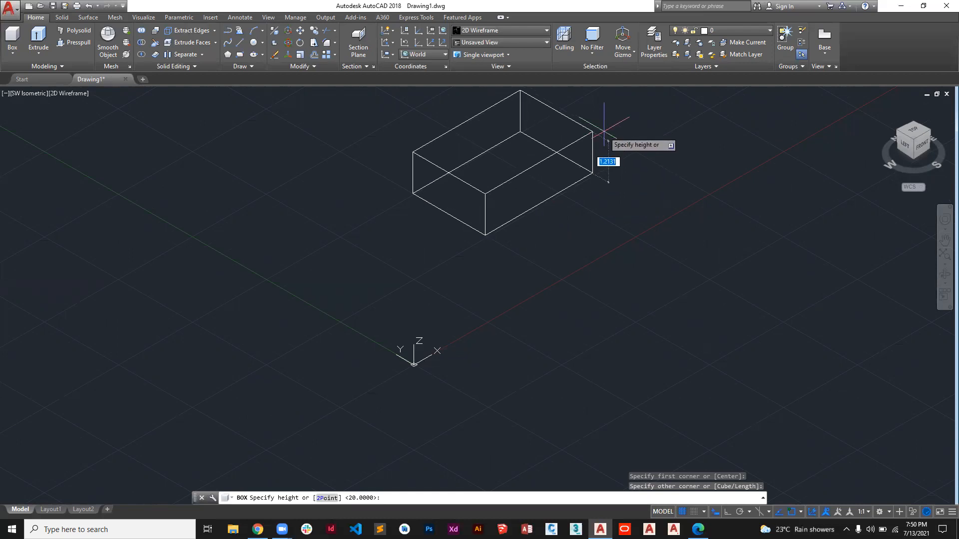
pyautogui.press('Escape')
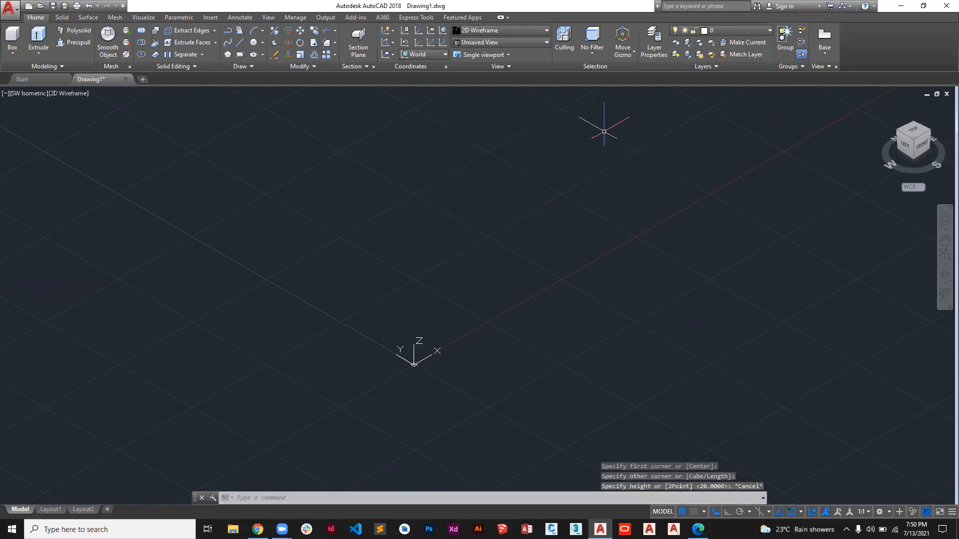
# Start a new solid box with its first corner at coordinates 10,10.
pyautogui.click(12, 39)
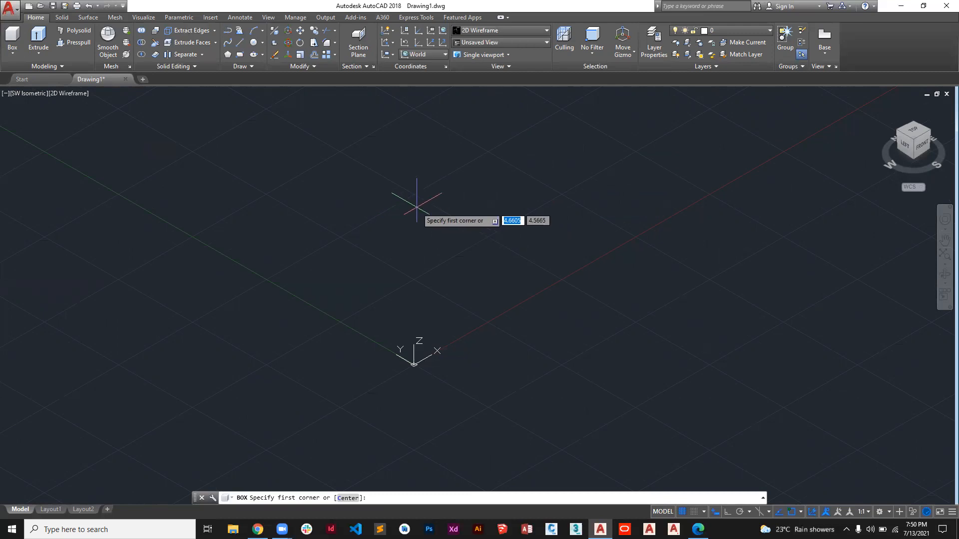
pyautogui.write('10')
pyautogui.press('Tab')
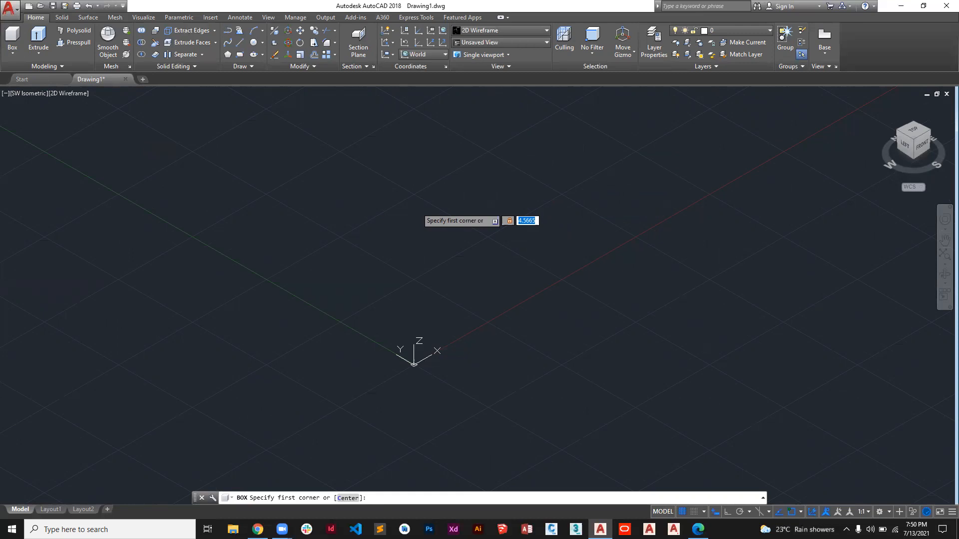
pyautogui.write('10')
pyautogui.press('Return')
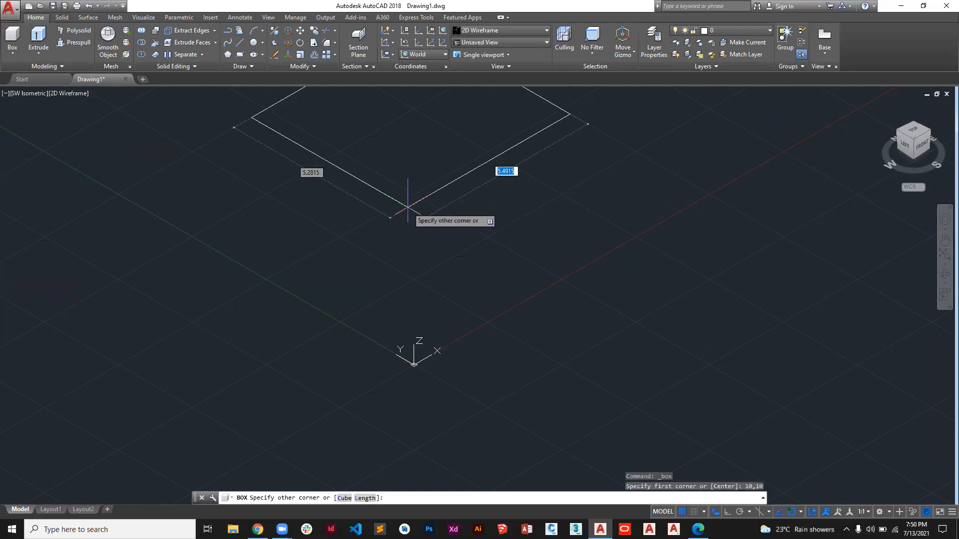
pyautogui.moveTo(398, 219); pyautogui.dragTo(415, 400, button='middle')
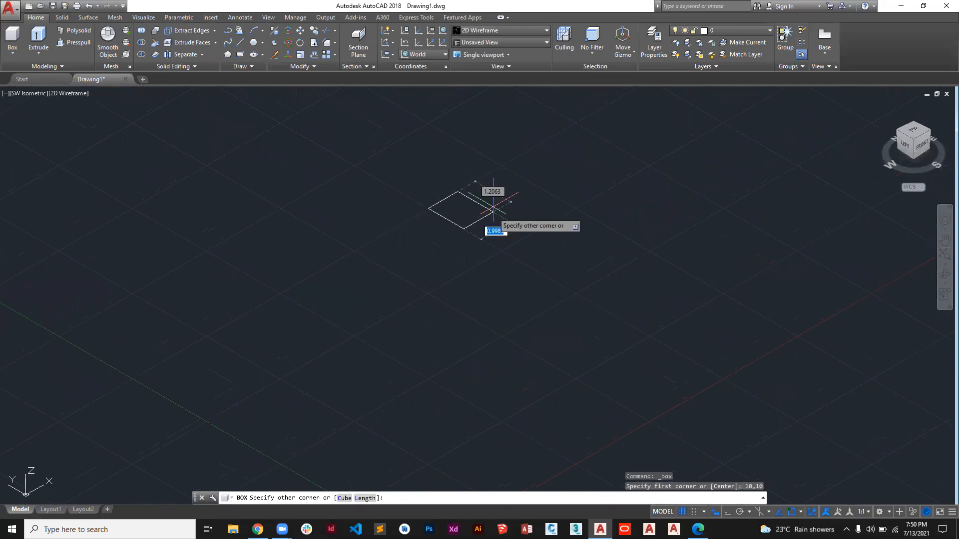
pyautogui.moveTo(485, 191); pyautogui.dragTo(490, 266, button='middle')
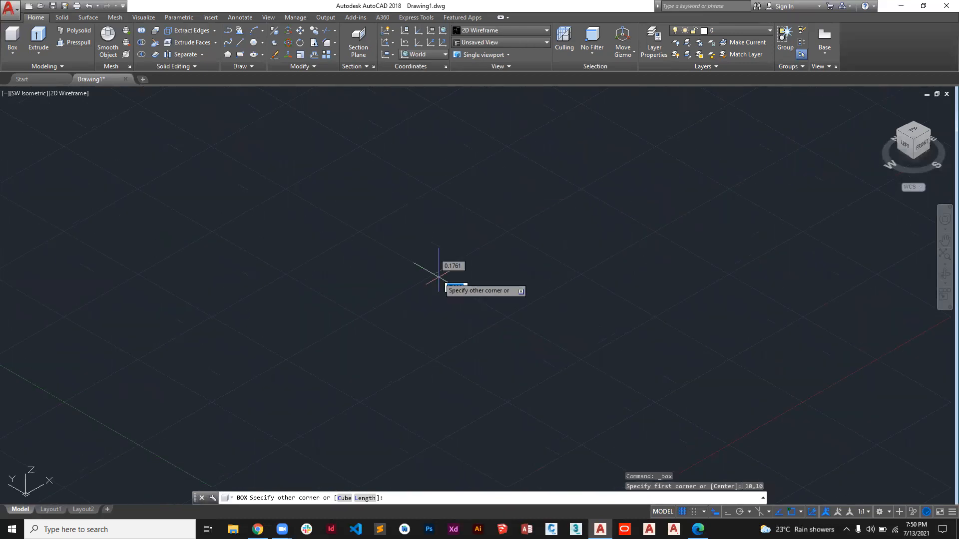
pyautogui.scroll(-5, 529, 392)
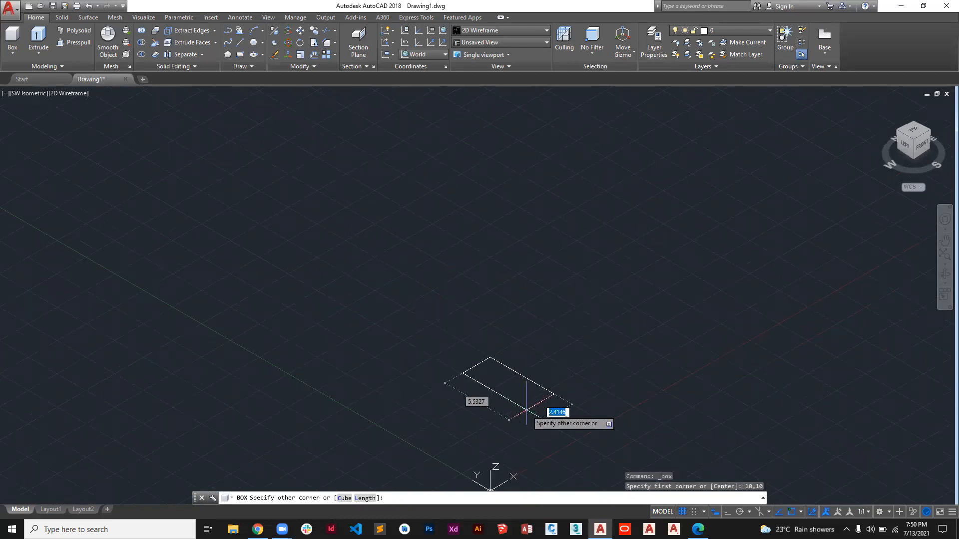
pyautogui.moveTo(526, 410); pyautogui.dragTo(280, 410, button='middle')
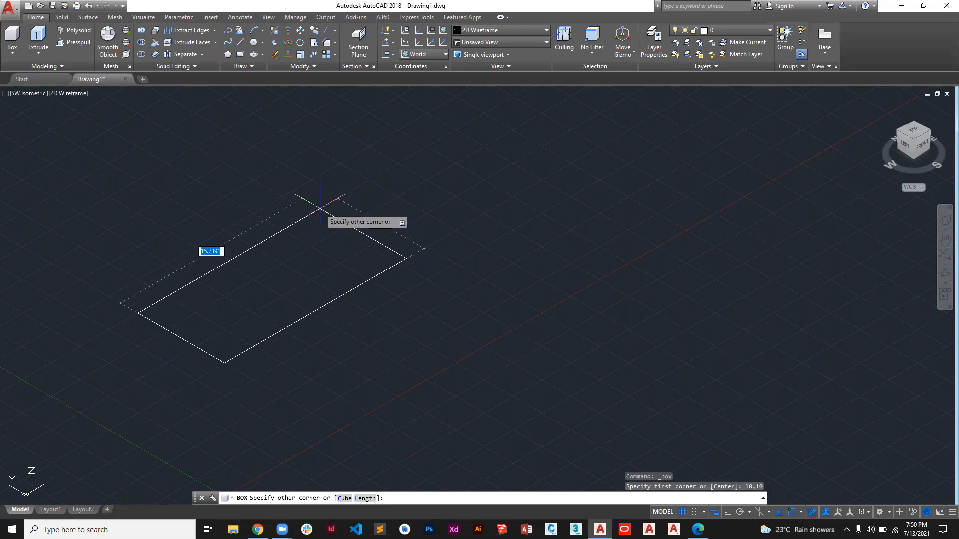
pyautogui.press('Tab')
pyautogui.press('Tab')
pyautogui.press('Tab')
pyautogui.press('Tab')
pyautogui.press('Tab')
pyautogui.press('Tab')
pyautogui.press('Tab')
pyautogui.press('Tab')
pyautogui.press('Tab')
pyautogui.press('Tab')
pyautogui.press('Tab')
pyautogui.press('Tab')
pyautogui.press('Tab')
pyautogui.press('Tab')
pyautogui.press('Tab')
pyautogui.press('Tab')
pyautogui.press('Tab')
pyautogui.press('Tab')
pyautogui.press('Tab')
pyautogui.press('Tab')
pyautogui.press('Tab')
pyautogui.press('Tab')
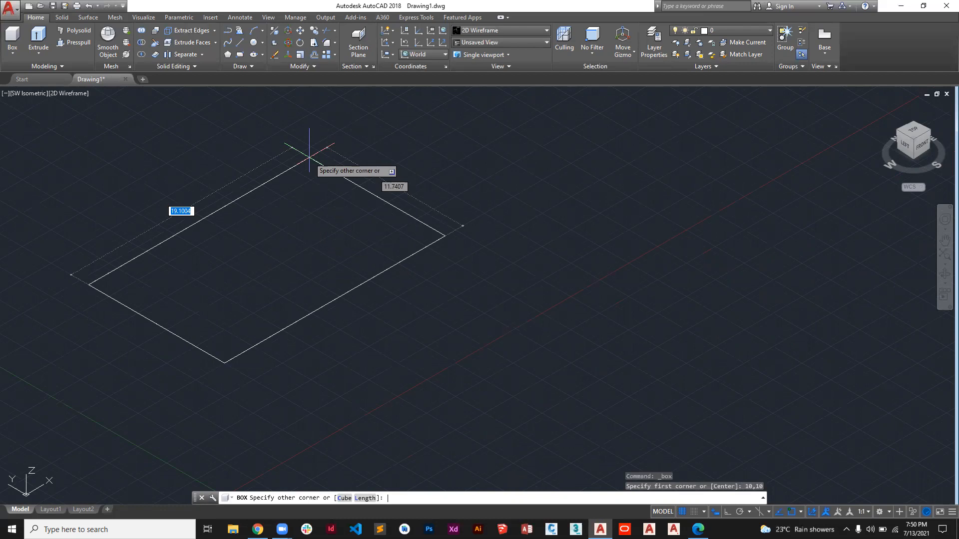
pyautogui.press('Tab')
pyautogui.press('Tab')
pyautogui.press('Tab')
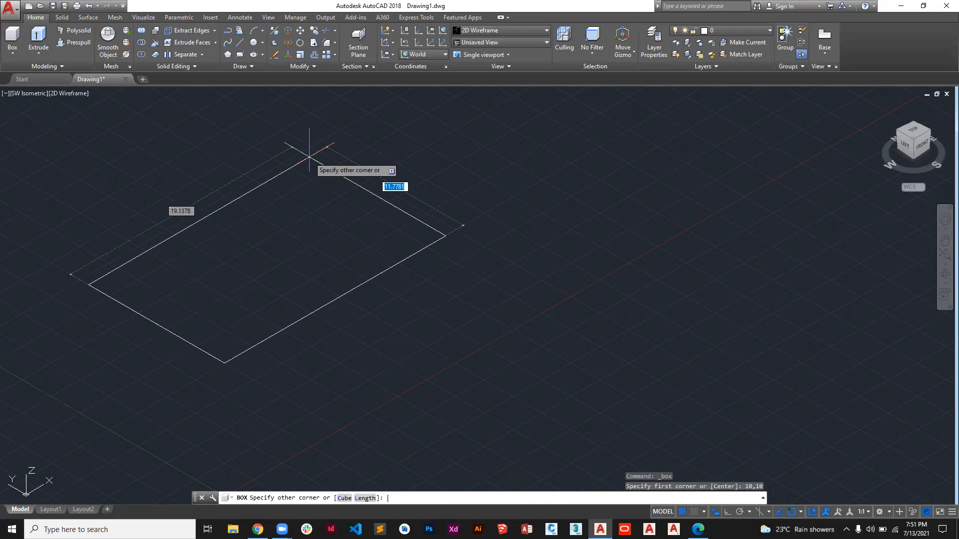
pyautogui.press('Tab')
pyautogui.press('Tab')
pyautogui.press('Tab')
pyautogui.press('Tab')
pyautogui.press('Tab')
# Complete the box from corner 10,10 with a base 20 long and 10 wide and a height of 5.
pyautogui.write('20')
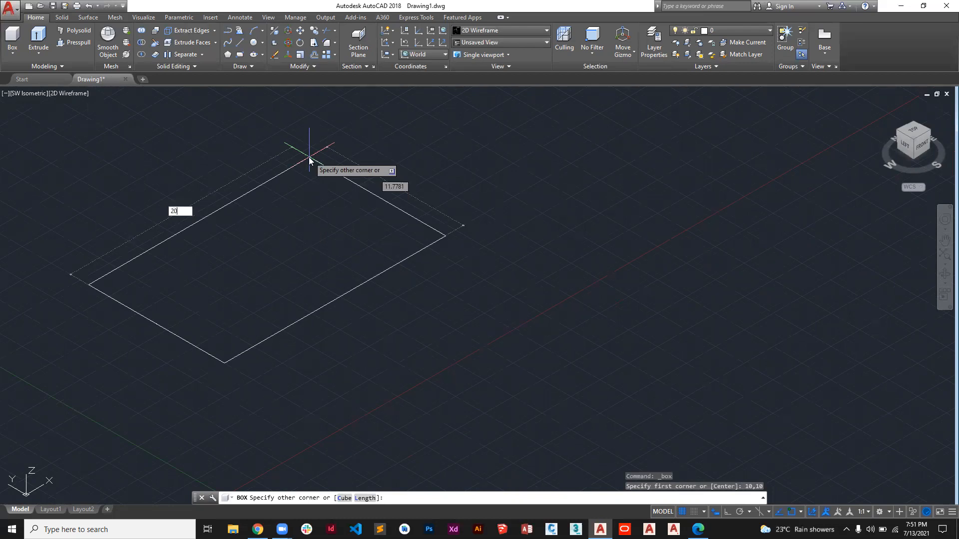
pyautogui.press('Tab')
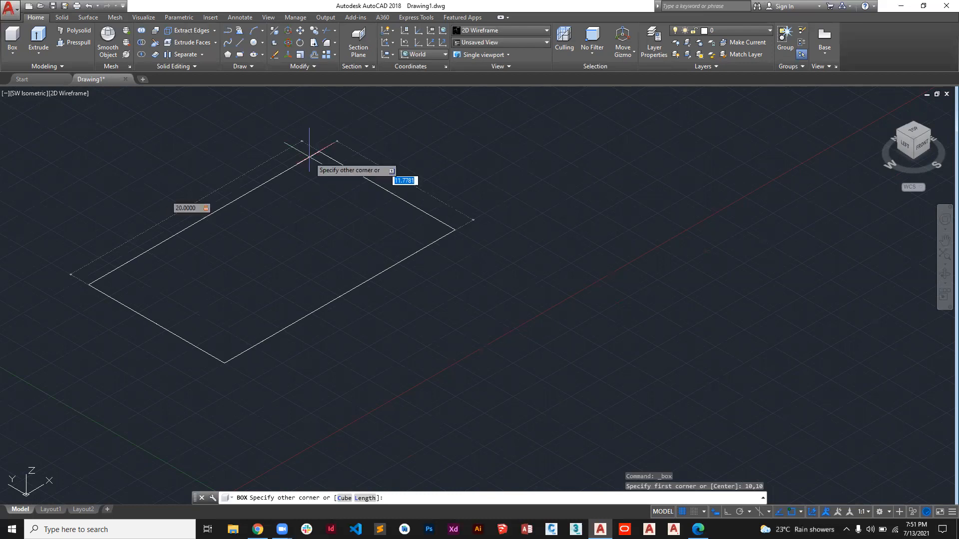
pyautogui.write('10')
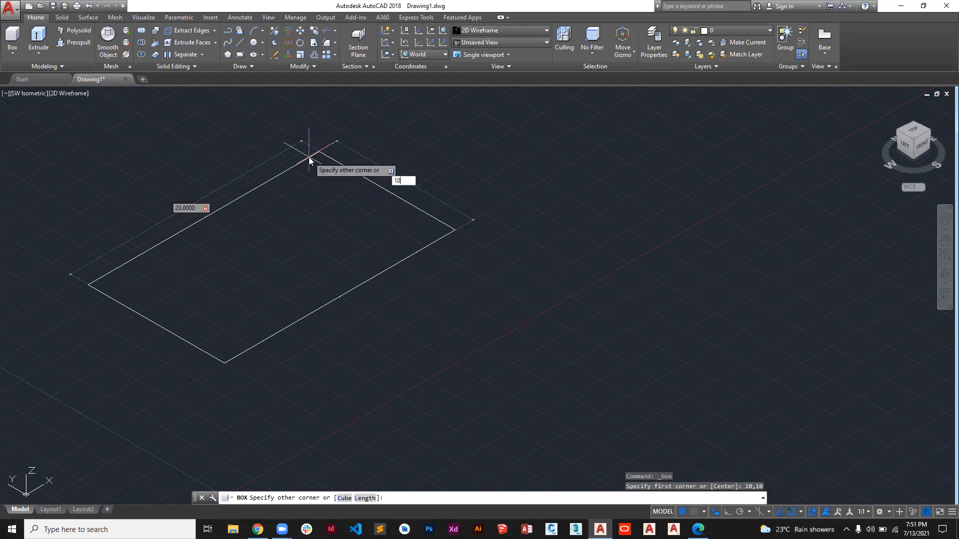
pyautogui.press('Return')
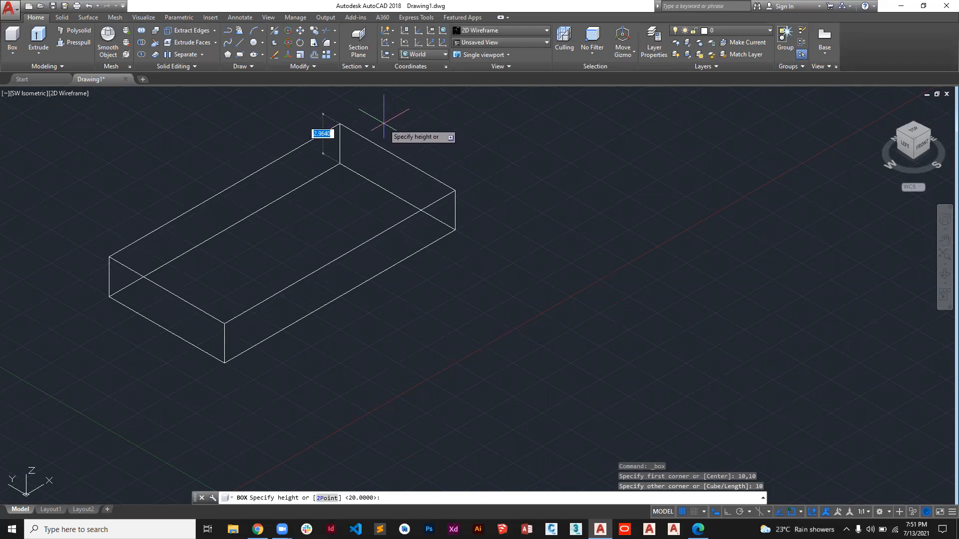
pyautogui.write('5')
pyautogui.press('Return')
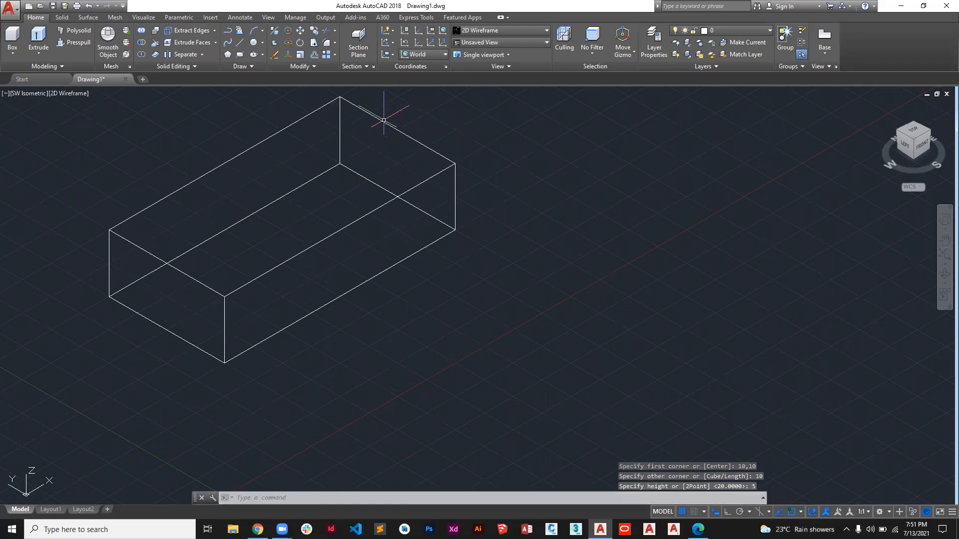
# Delete the 20 by 10 by 5 box from the drawing.
pyautogui.moveTo(510, 166); pyautogui.dragTo(394, 218, button='middle')
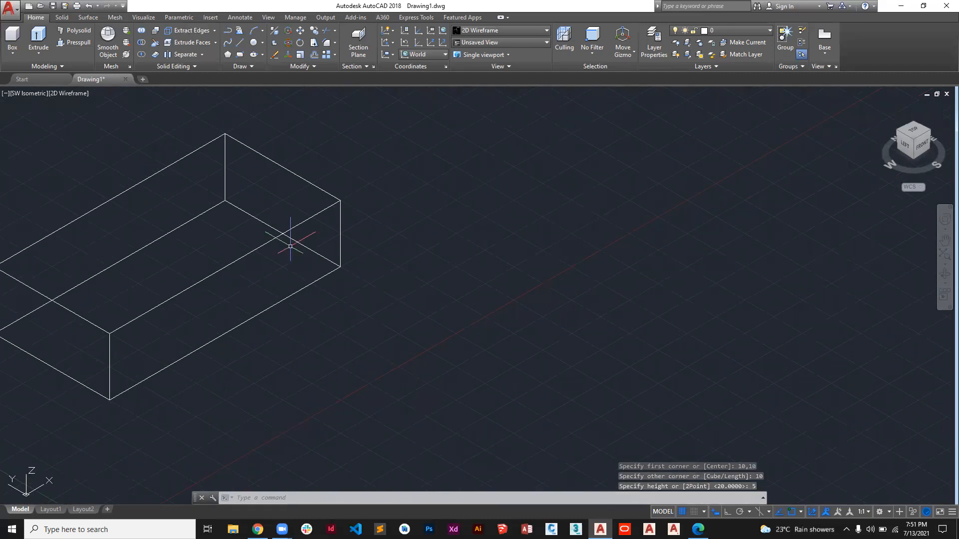
pyautogui.moveTo(290, 246); pyautogui.dragTo(448, 200, button='middle')
pyautogui.click(492, 155)
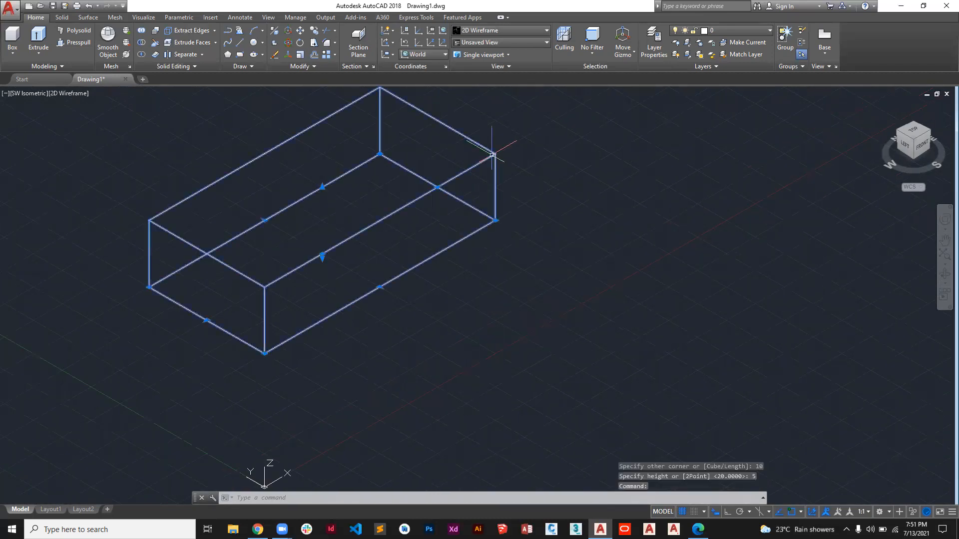
pyautogui.press('Delete')
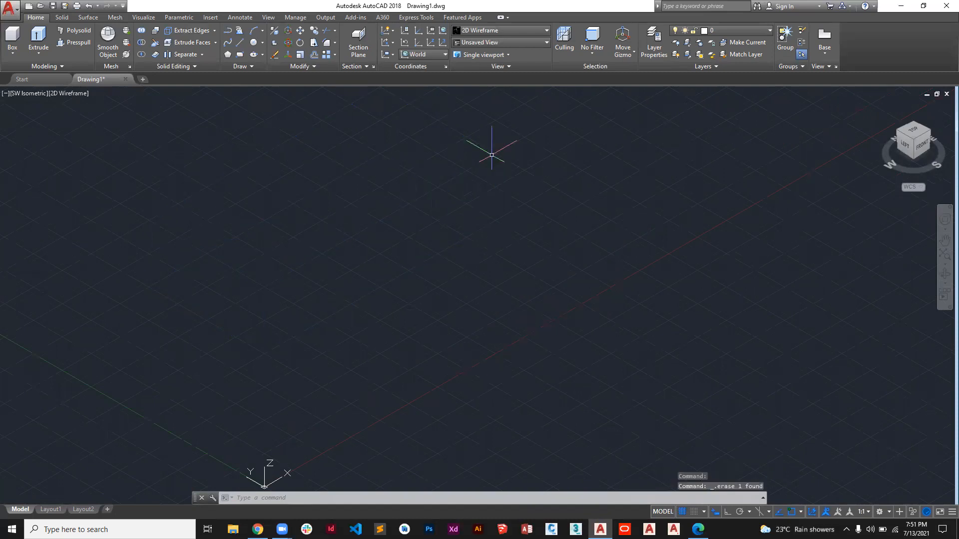
pyautogui.click(19, 35)
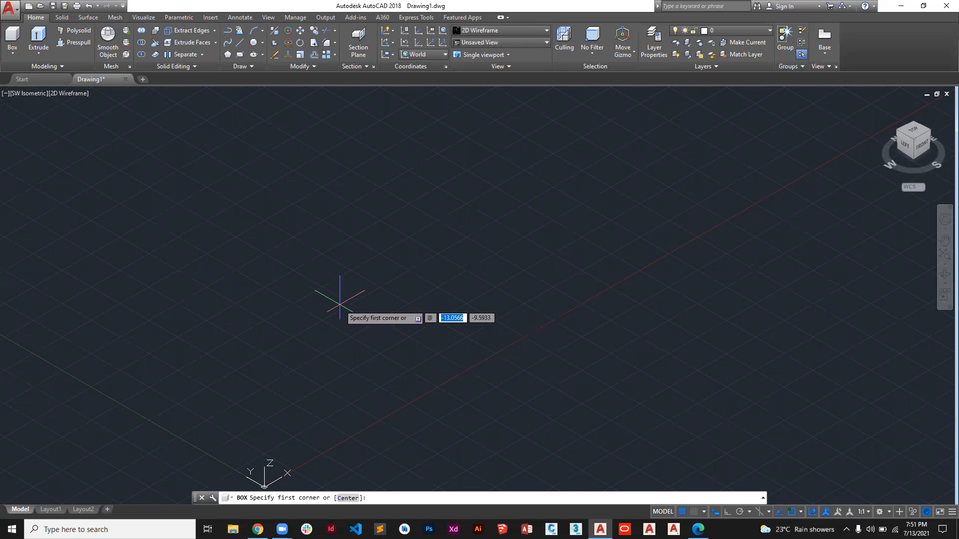
pyautogui.write('10')
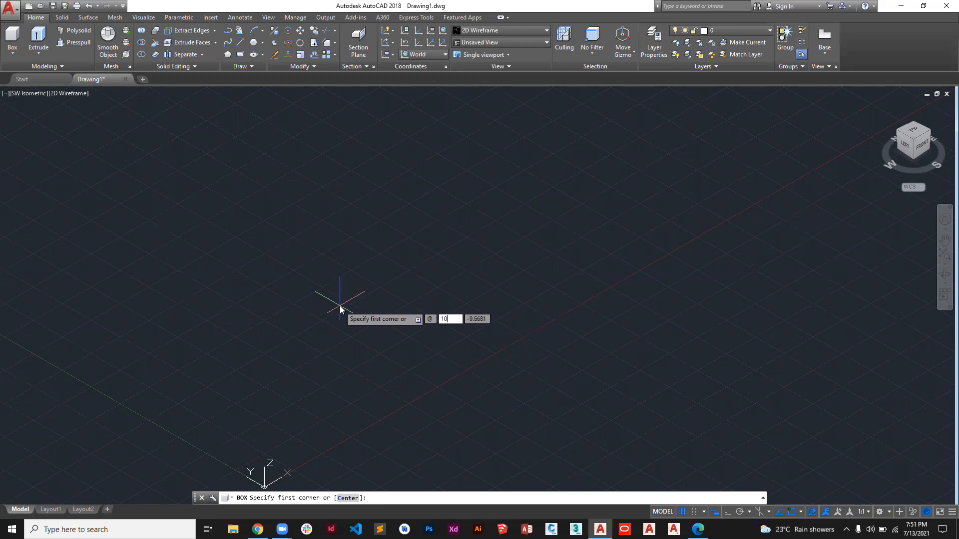
pyautogui.press('Tab')
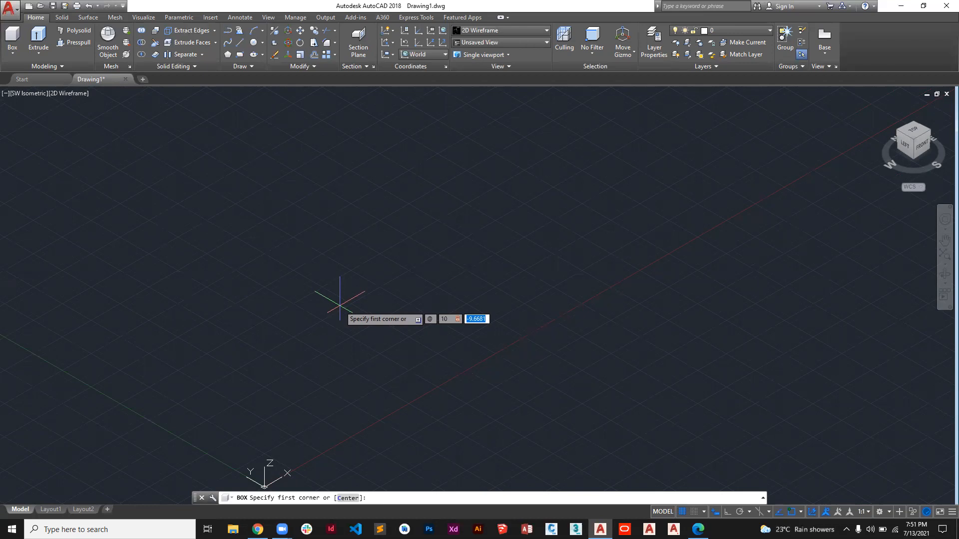
pyautogui.write('10')
pyautogui.press('Tab')
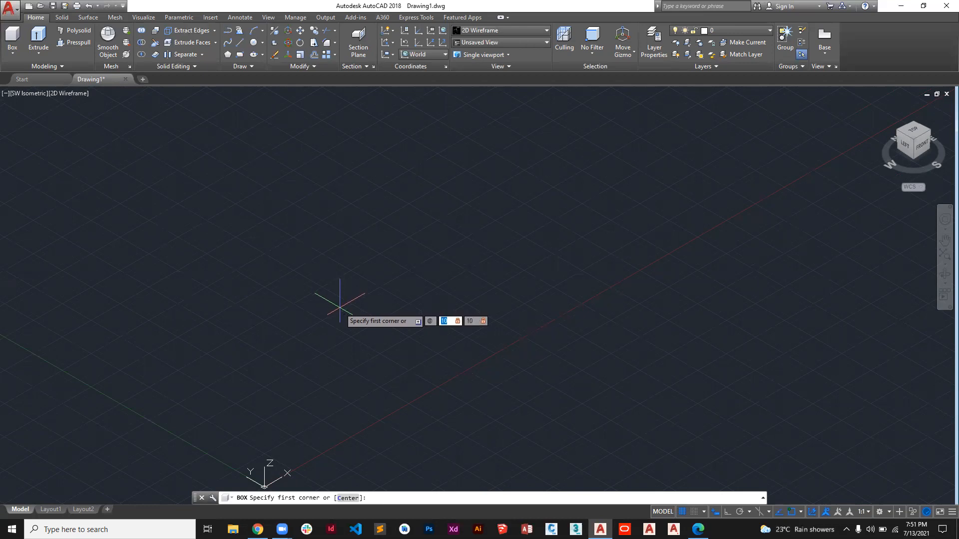
pyautogui.press('Return')
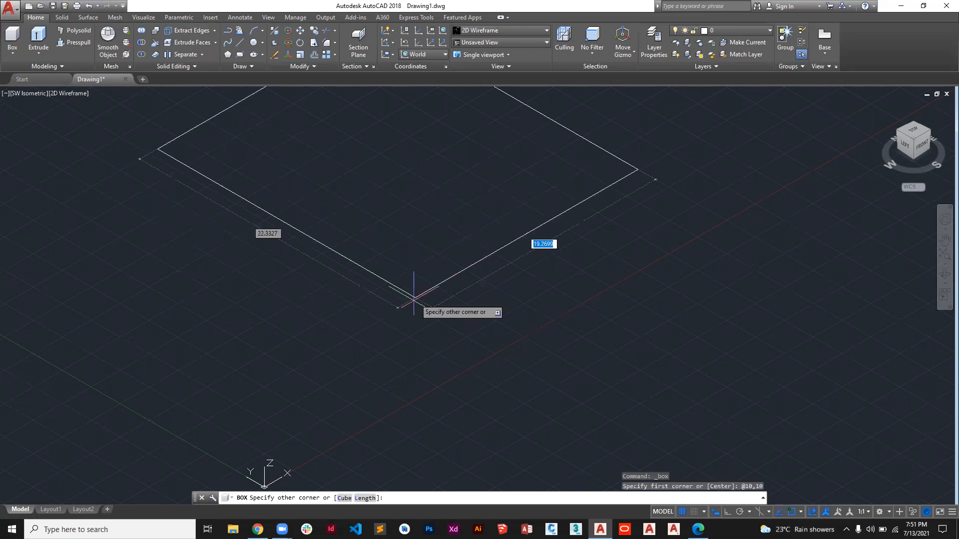
pyautogui.click(393, 340)
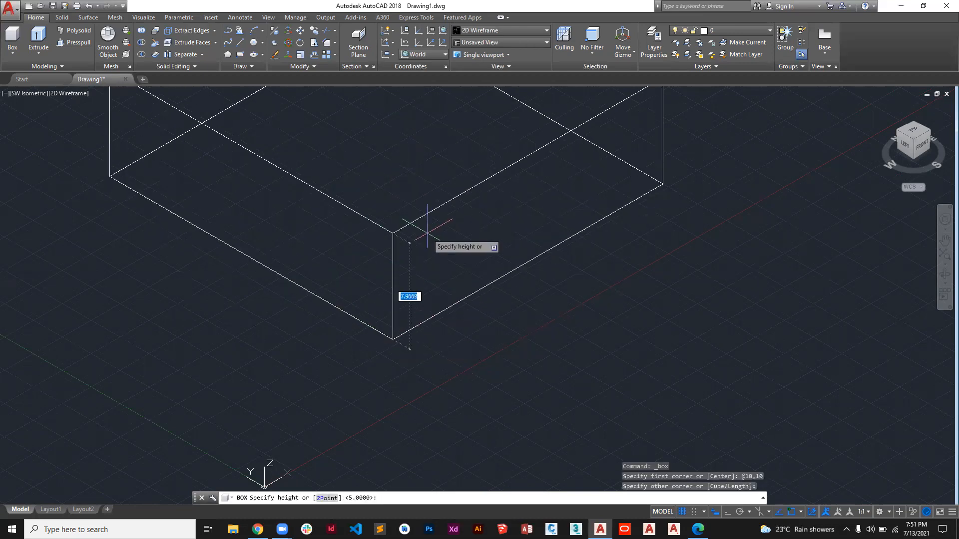
pyautogui.press('Escape')
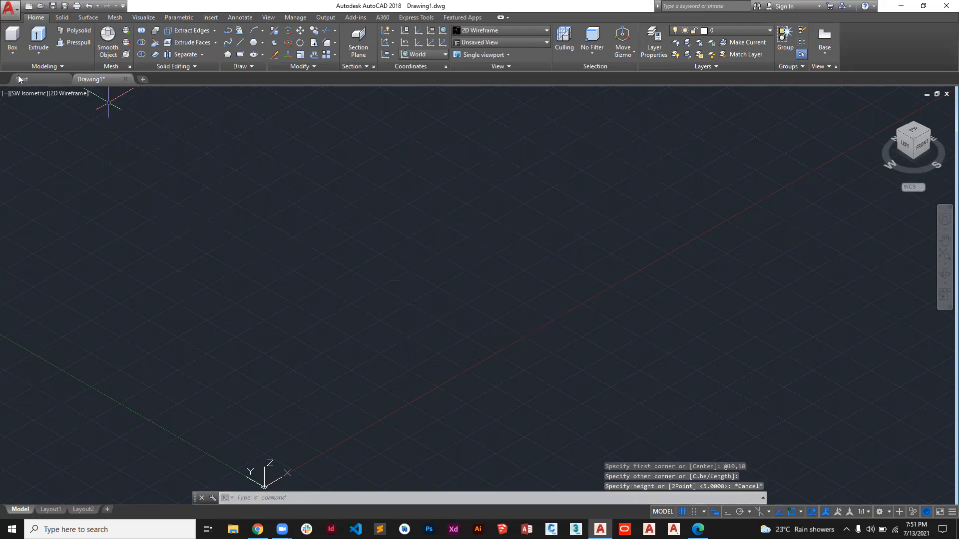
# Draw a solid box freehand, picking two opposite base corners and a height in the viewport.
pyautogui.click(10, 45)
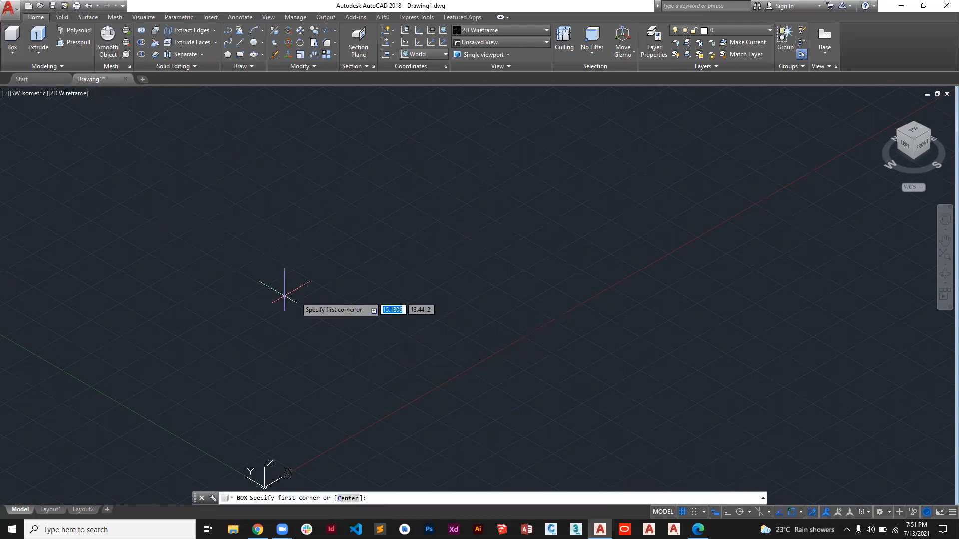
pyautogui.click(293, 247)
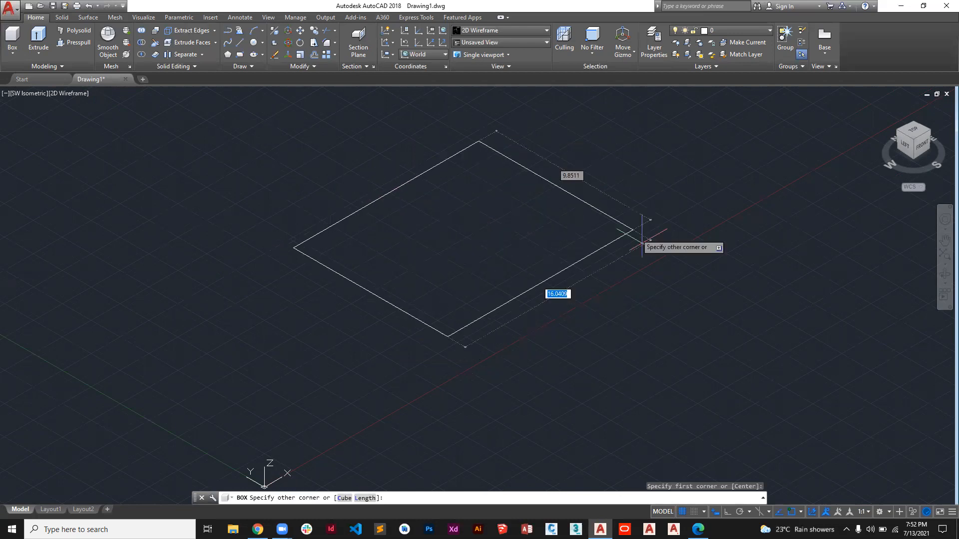
pyautogui.click(590, 199)
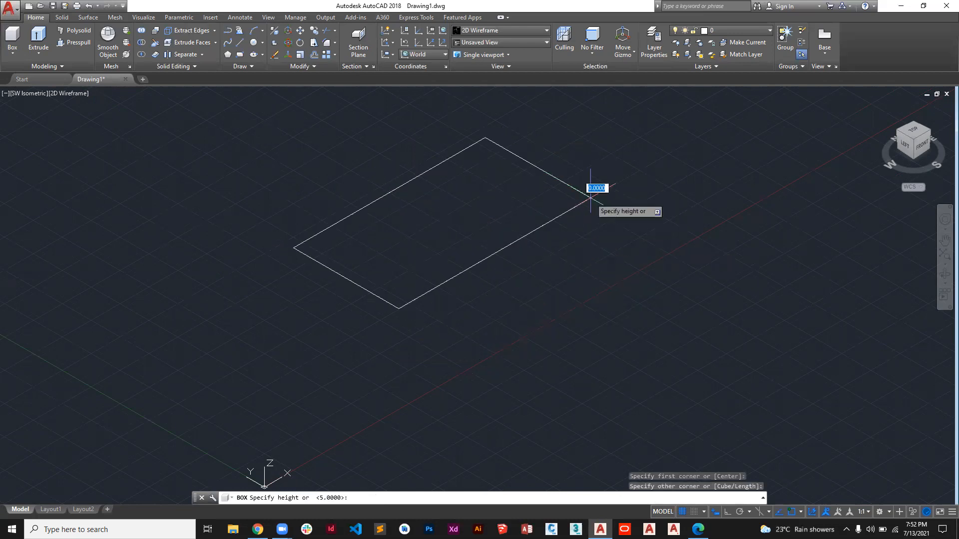
pyautogui.click(517, 129)
pyautogui.moveTo(505, 171); pyautogui.dragTo(463, 288, button='middle')
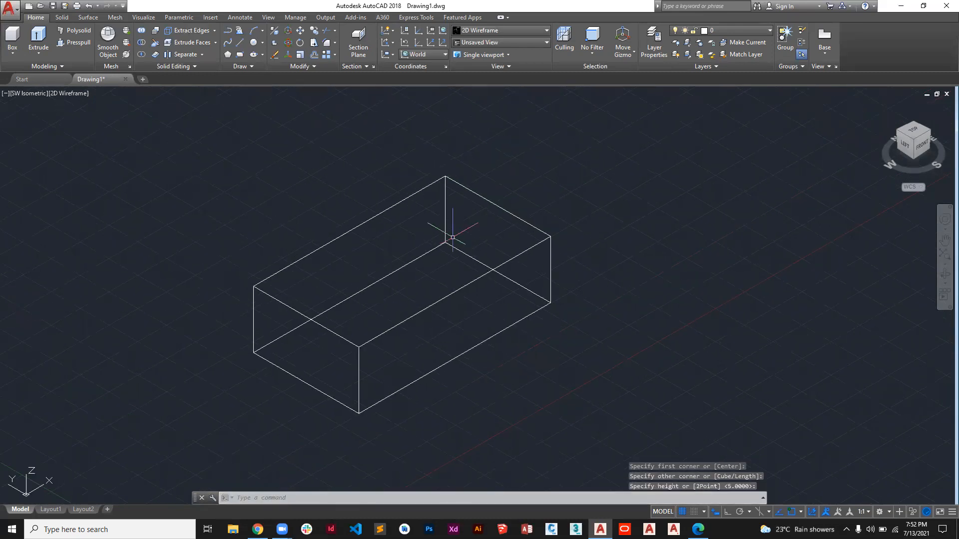
# Display the box from a custom orbited angle in the Conceptual visual style.
pyautogui.click(502, 264)
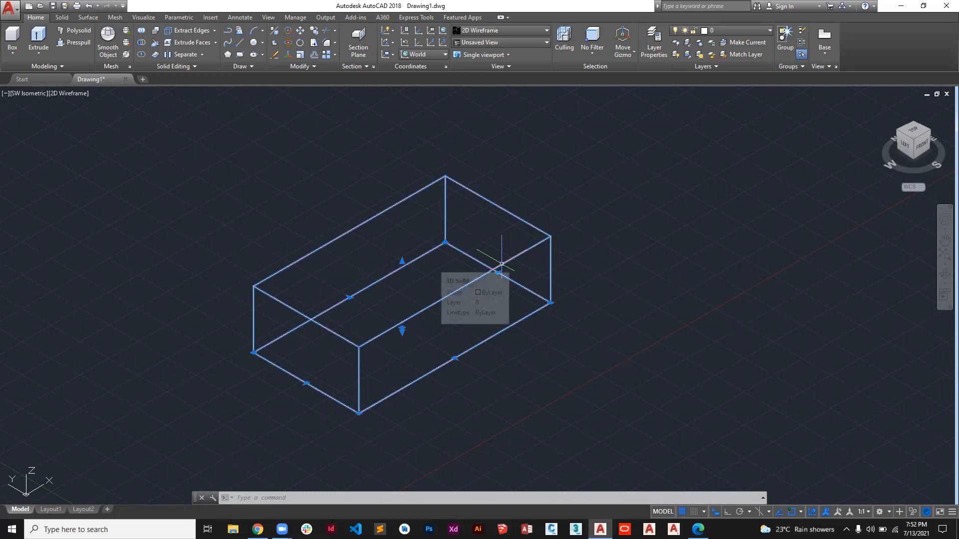
pyautogui.press('Escape')
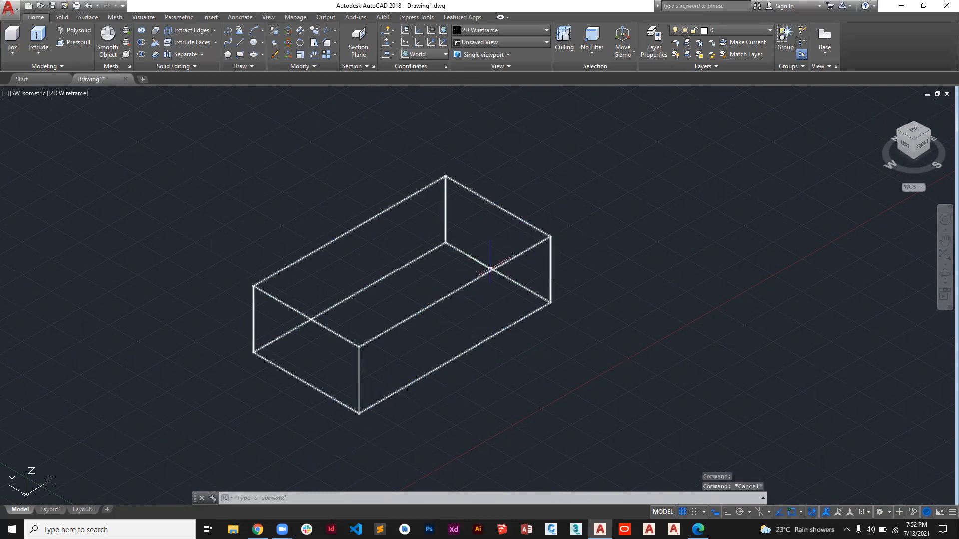
pyautogui.click(491, 264)
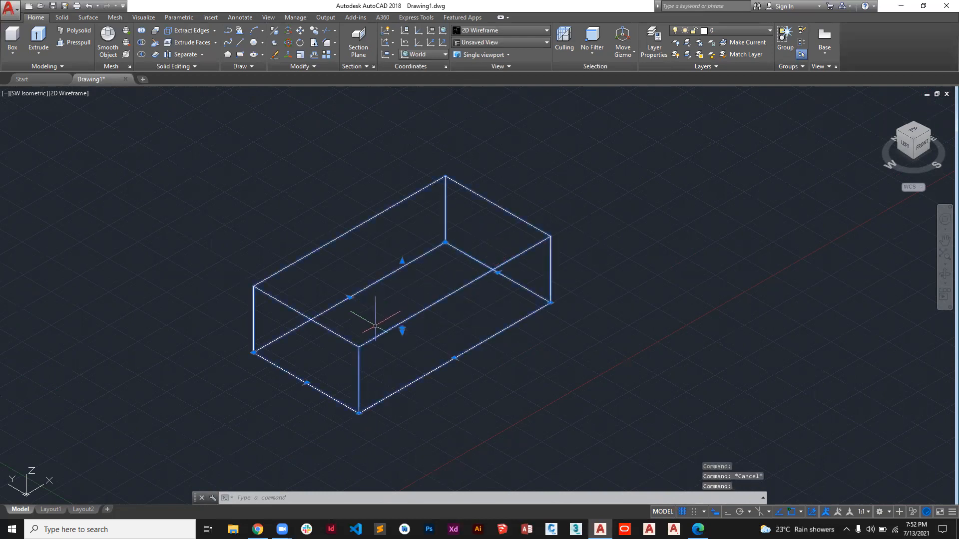
pyautogui.moveTo(377, 327); pyautogui.dragTo(413, 338, button='middle')
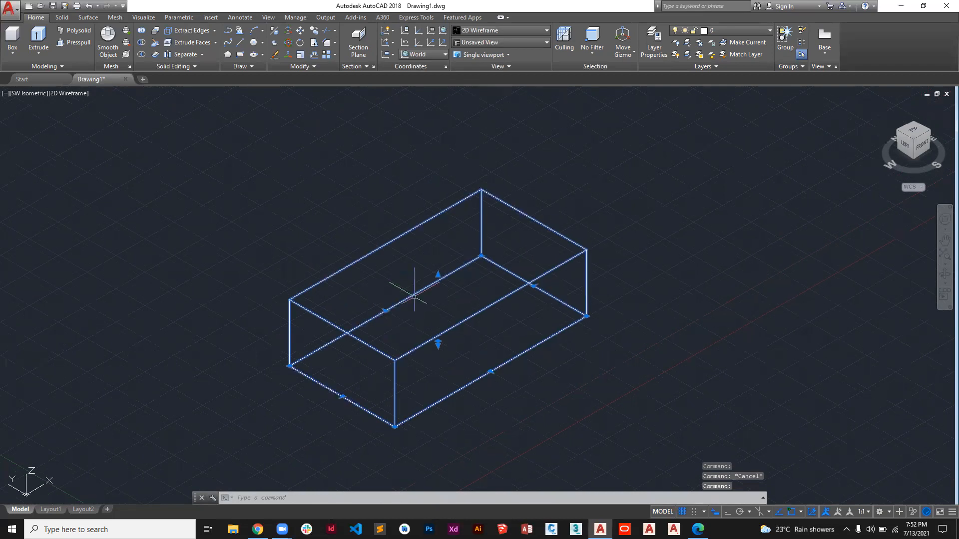
pyautogui.moveTo(414, 297)
pyautogui.keyDown('shift'); pyautogui.mouseDown(button='middle')
pyautogui.moveTo(502, 281)
pyautogui.moveTo(533, 260)
pyautogui.moveTo(524, 274)
pyautogui.moveTo(411, 313)
pyautogui.moveTo(374, 249)
pyautogui.moveTo(381, 238)
pyautogui.moveTo(410, 299)
pyautogui.mouseUp(button='middle'); pyautogui.keyUp('shift')
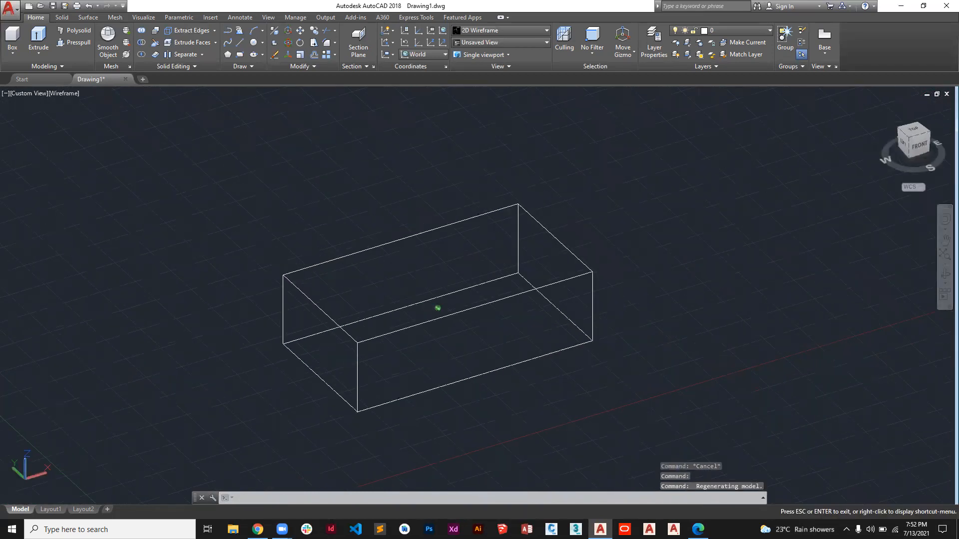
pyautogui.click(66, 95)
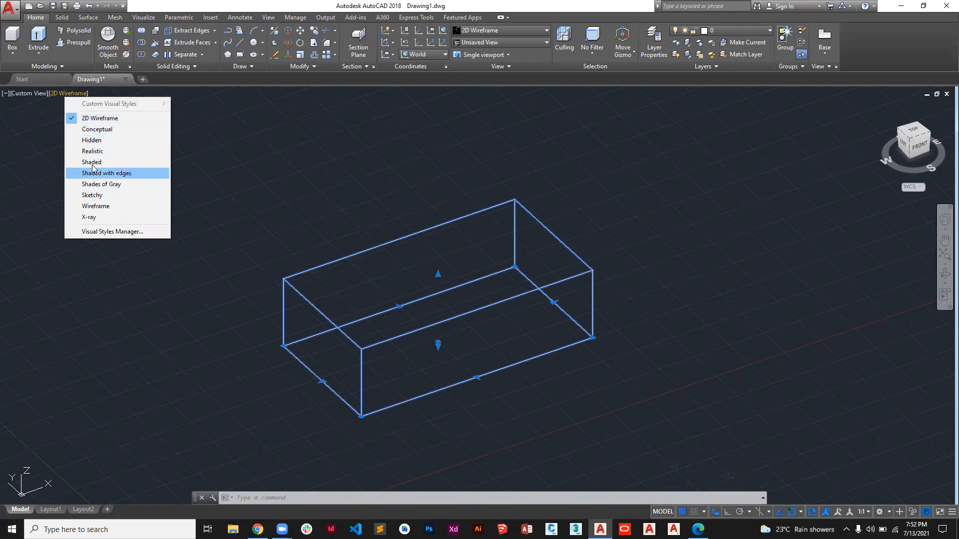
pyautogui.click(103, 130)
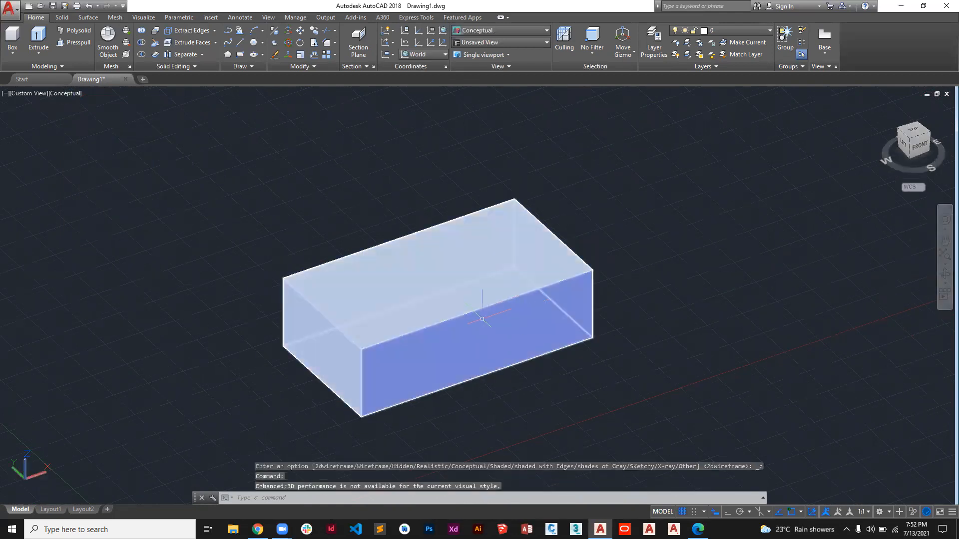
# Switch the box's display to the Hidden visual style and inspect its edges.
pyautogui.click(62, 93)
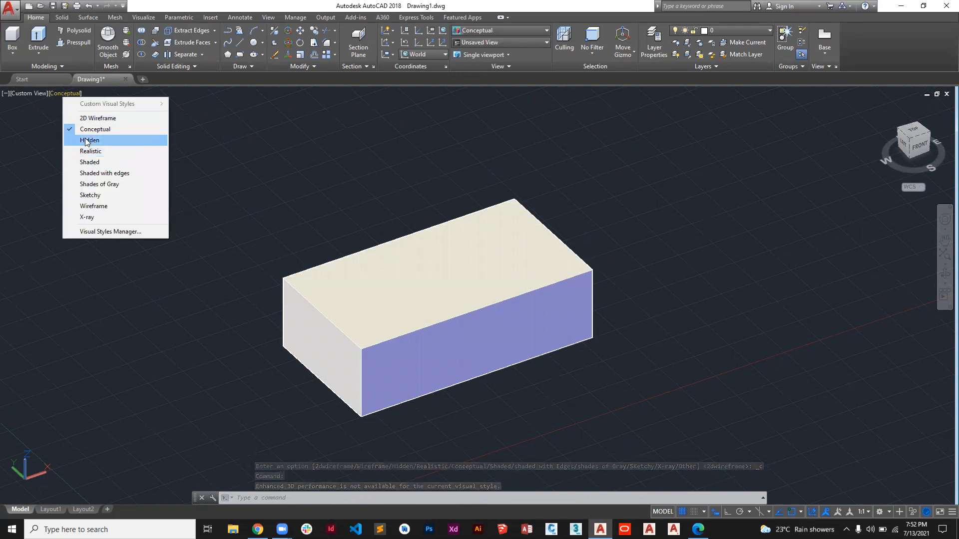
pyautogui.click(77, 140)
pyautogui.scroll(2, 459, 343)
pyautogui.scroll(-2, 486, 332)
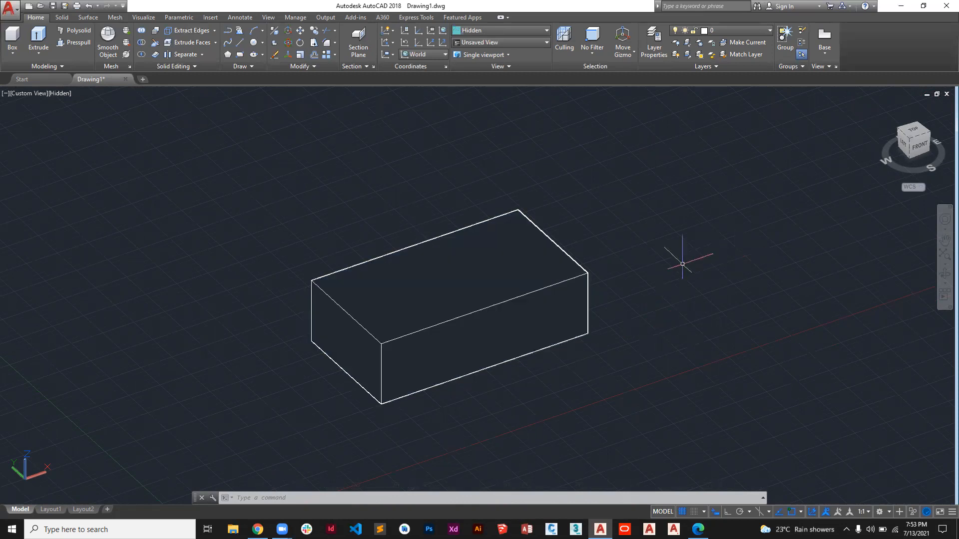
# Display the box in the Realistic visual style and compare it with Conceptual.
pyautogui.click(61, 95)
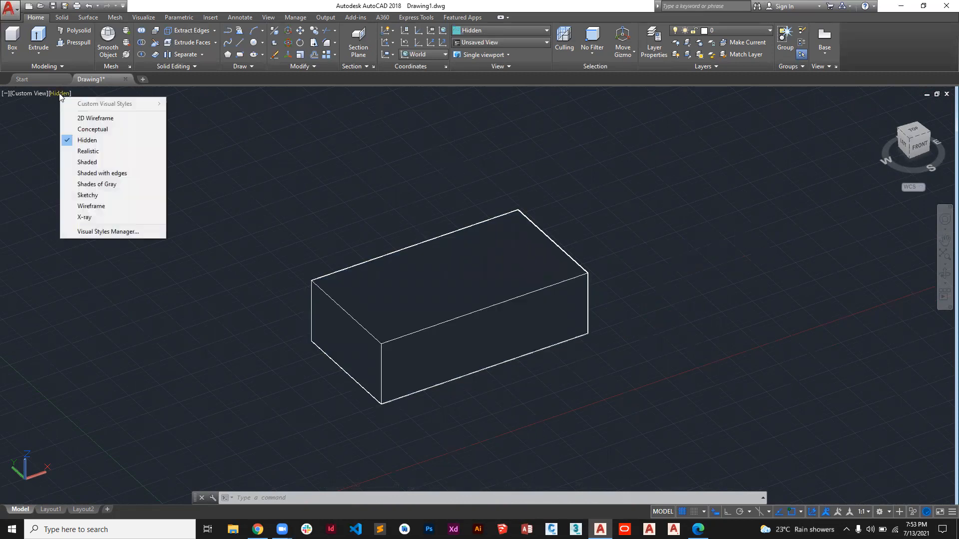
pyautogui.click(80, 153)
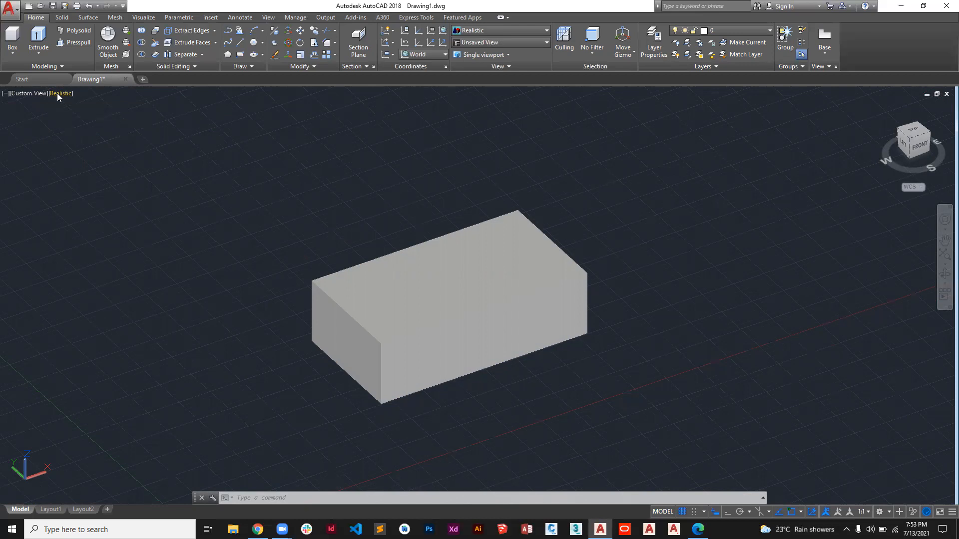
pyautogui.click(58, 95)
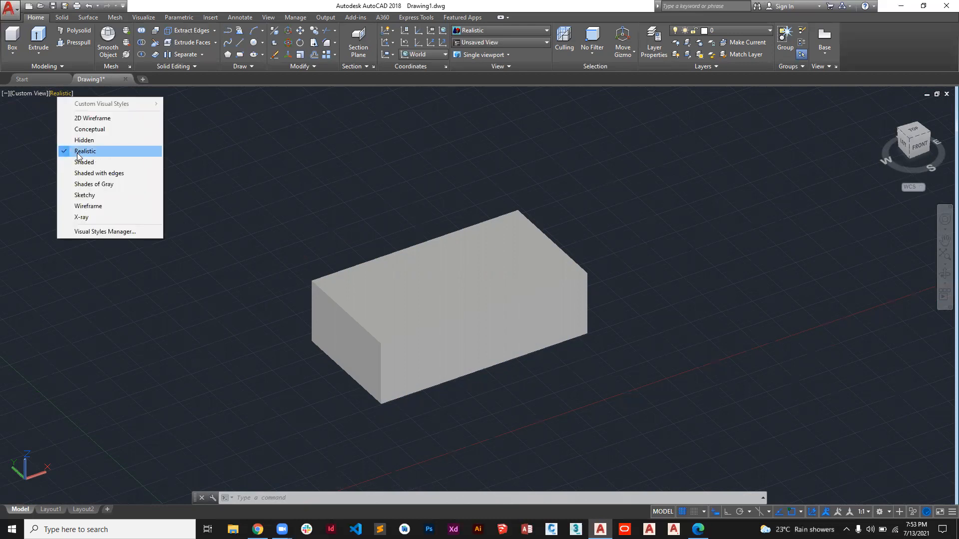
pyautogui.click(82, 129)
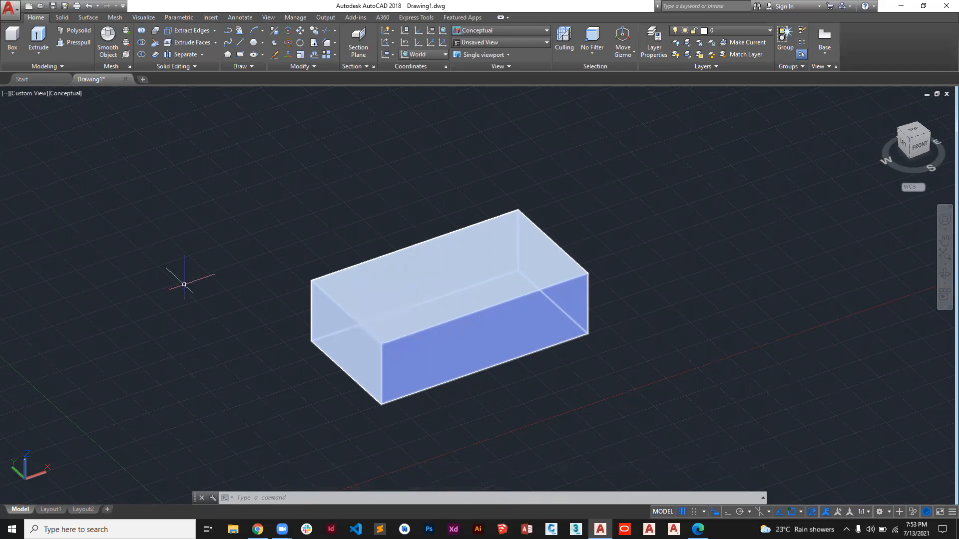
# Apply the Sketchy visual style and examine the box's hand-drawn edges from different angles.
pyautogui.click(70, 95)
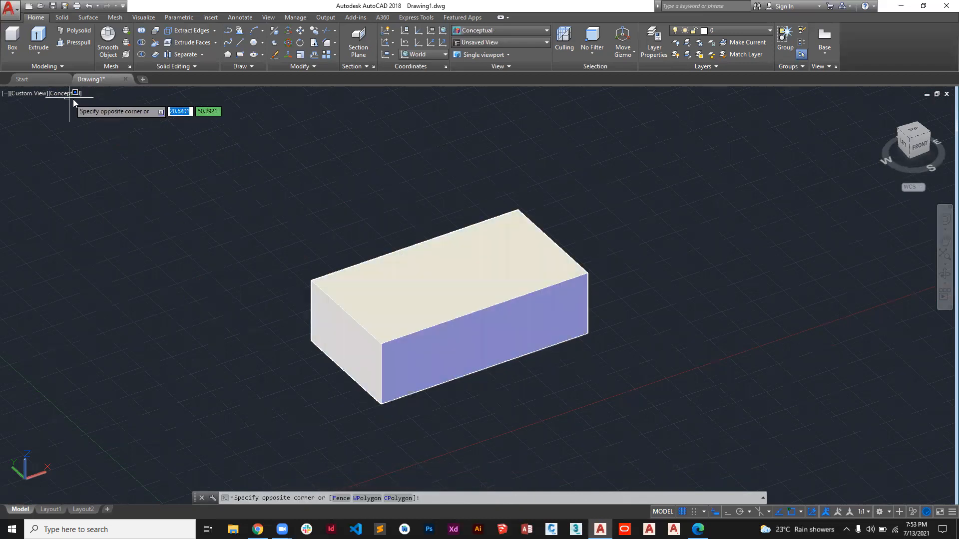
pyautogui.click(74, 102)
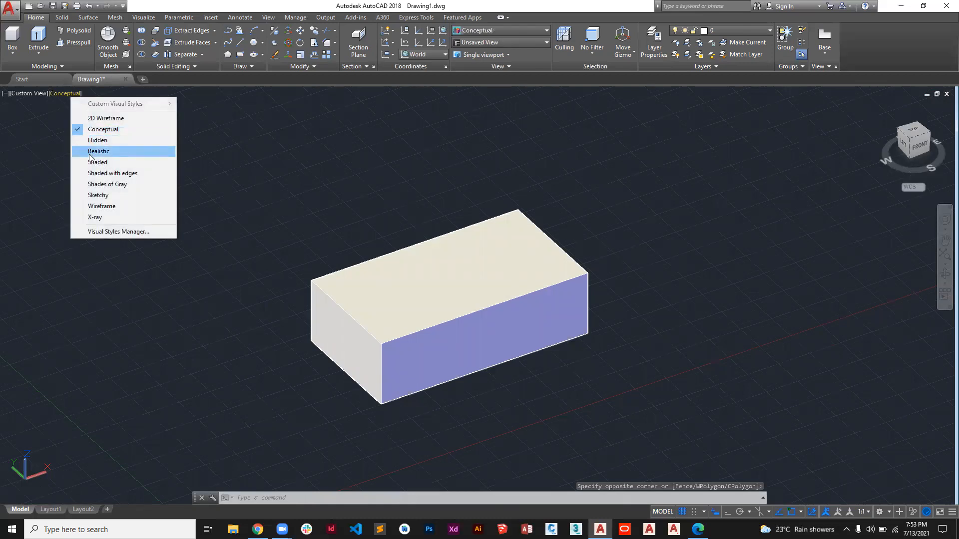
pyautogui.click(96, 196)
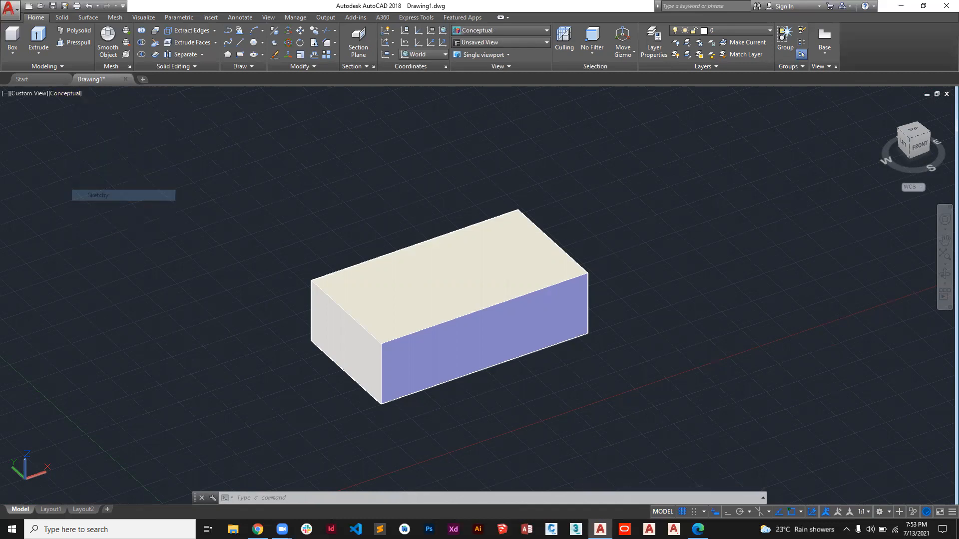
pyautogui.moveTo(322, 333); pyautogui.dragTo(407, 345, button='middle')
pyautogui.keyDown('shift'); pyautogui.moveTo(671, 330); pyautogui.dragTo(549, 308, button='middle'); pyautogui.keyUp('shift')
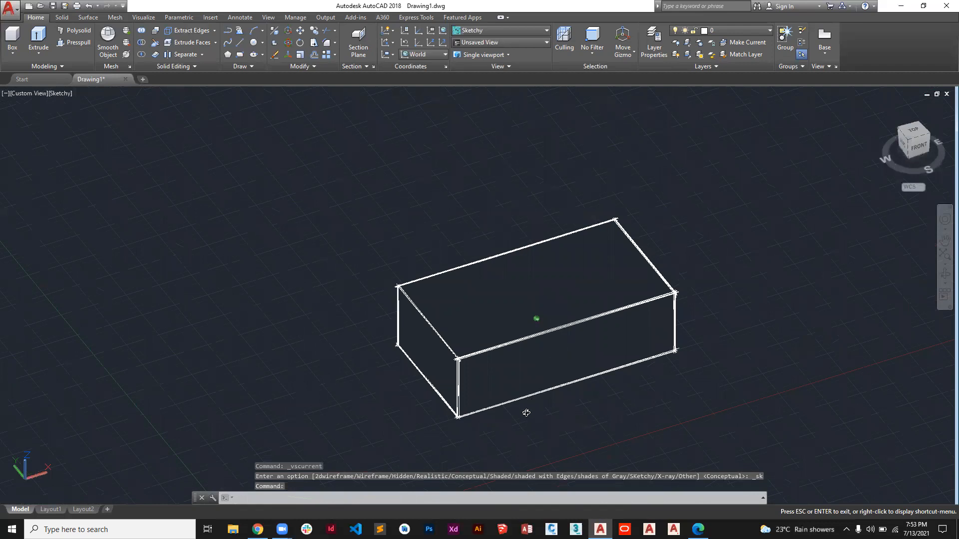
pyautogui.keyDown('shift'); pyautogui.moveTo(601, 395); pyautogui.dragTo(595, 402, button='middle'); pyautogui.keyUp('shift')
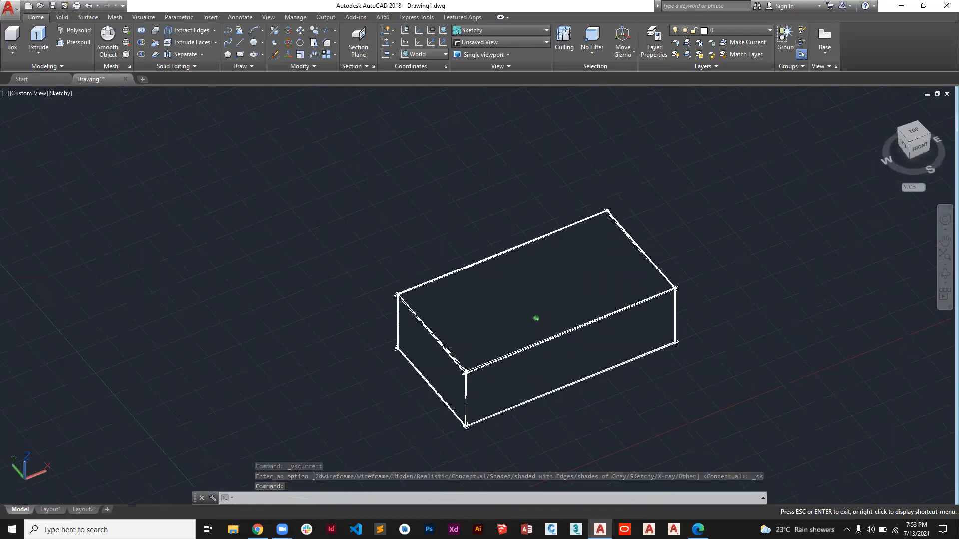
# Compare the Shaded and Conceptual visual styles on the box, leaving it in Shaded.
pyautogui.click(61, 93)
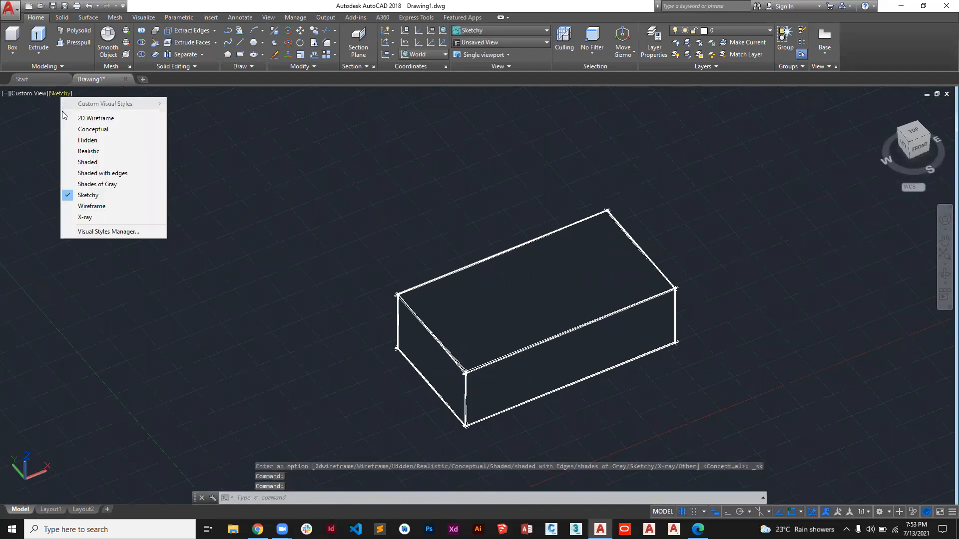
pyautogui.click(70, 162)
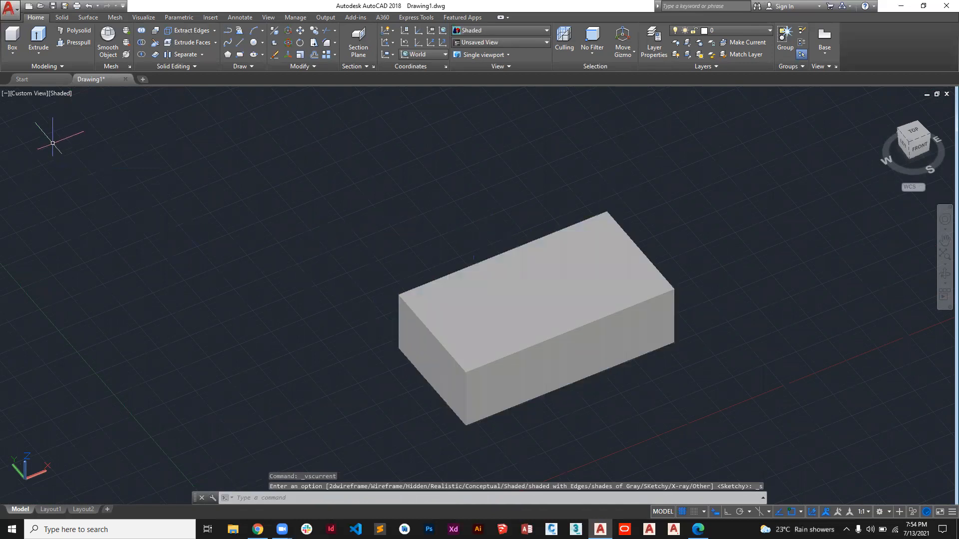
pyautogui.click(60, 93)
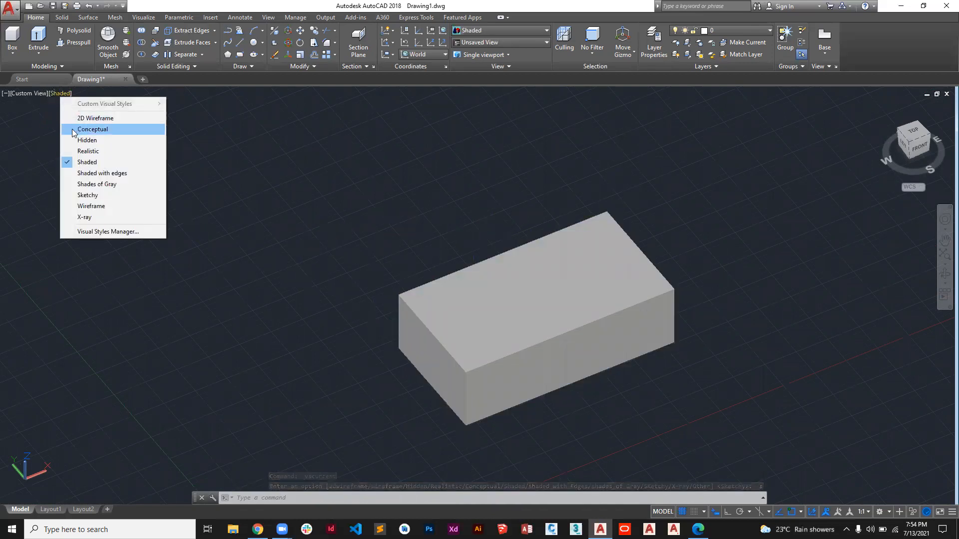
pyautogui.click(73, 130)
pyautogui.click(59, 94)
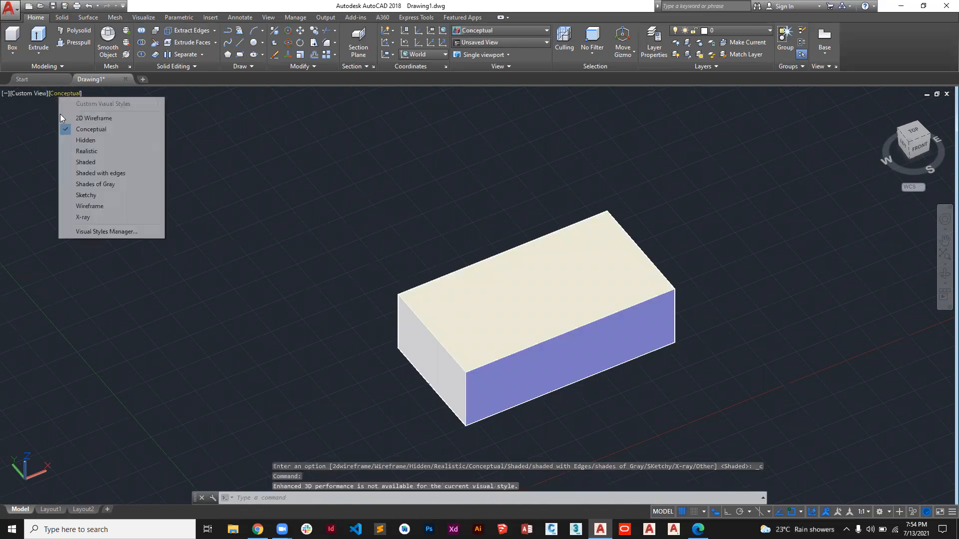
pyautogui.click(79, 162)
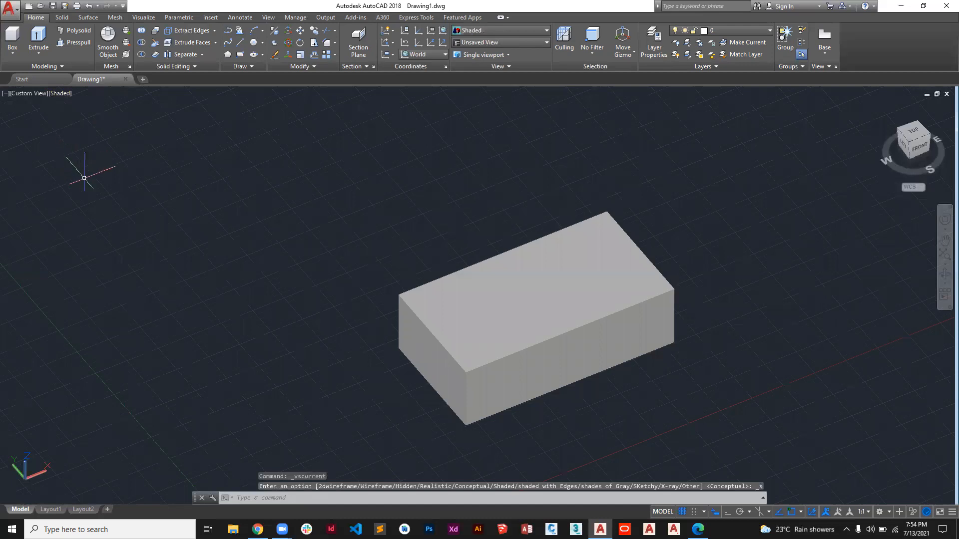
# Compare the Shaded with edges and Shades of Gray visual styles on the box.
pyautogui.click(57, 94)
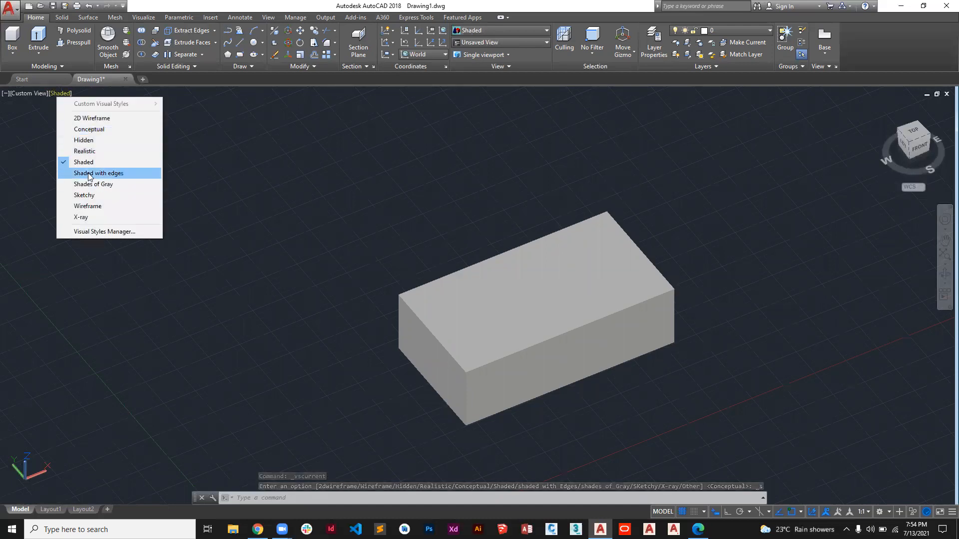
pyautogui.click(86, 173)
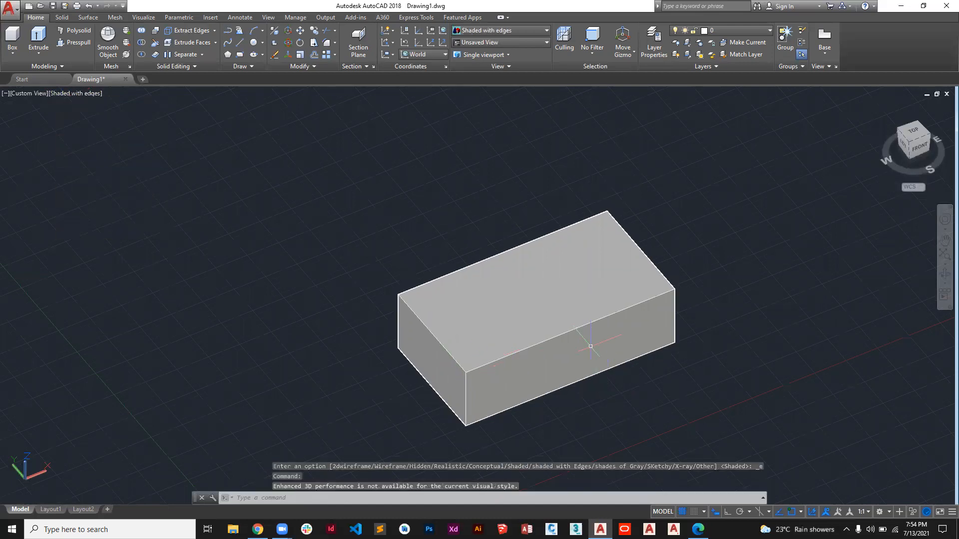
pyautogui.click(77, 93)
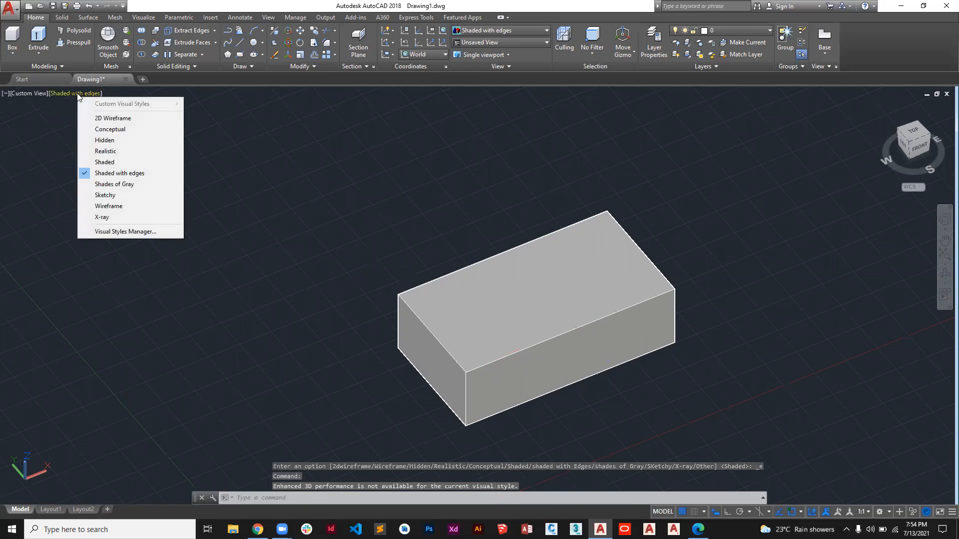
pyautogui.click(110, 185)
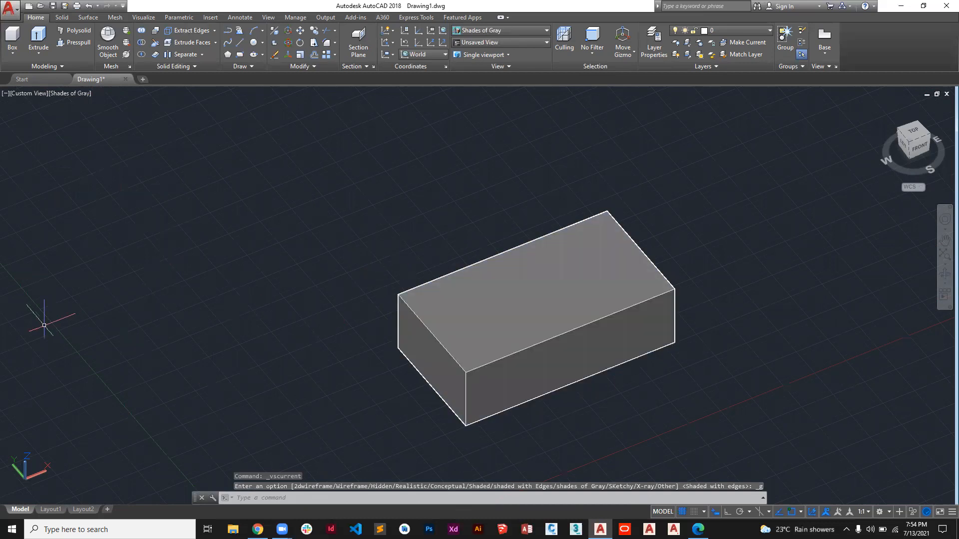
# Display the box in Wireframe, switch to the X-ray visual style and inspect the see-through solid from different angles.
pyautogui.click(76, 94)
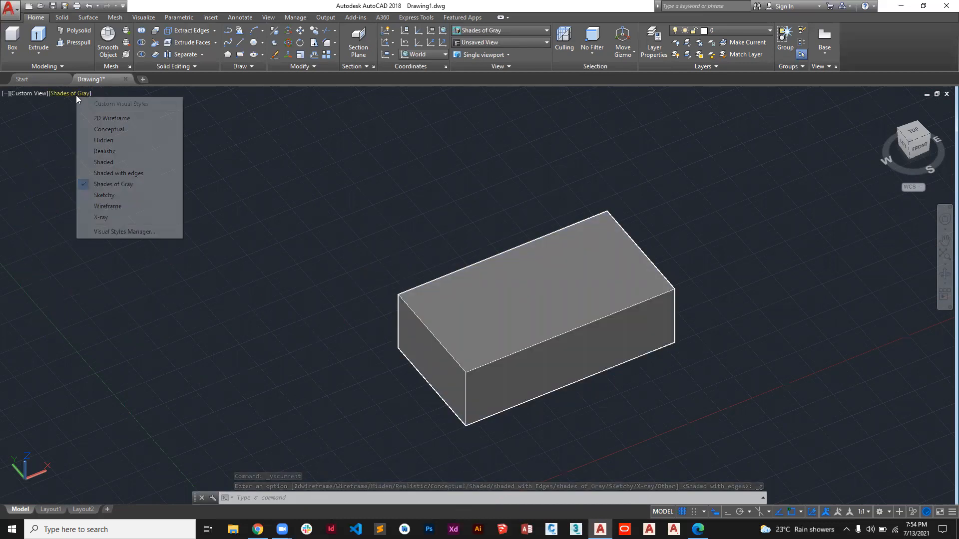
pyautogui.click(97, 206)
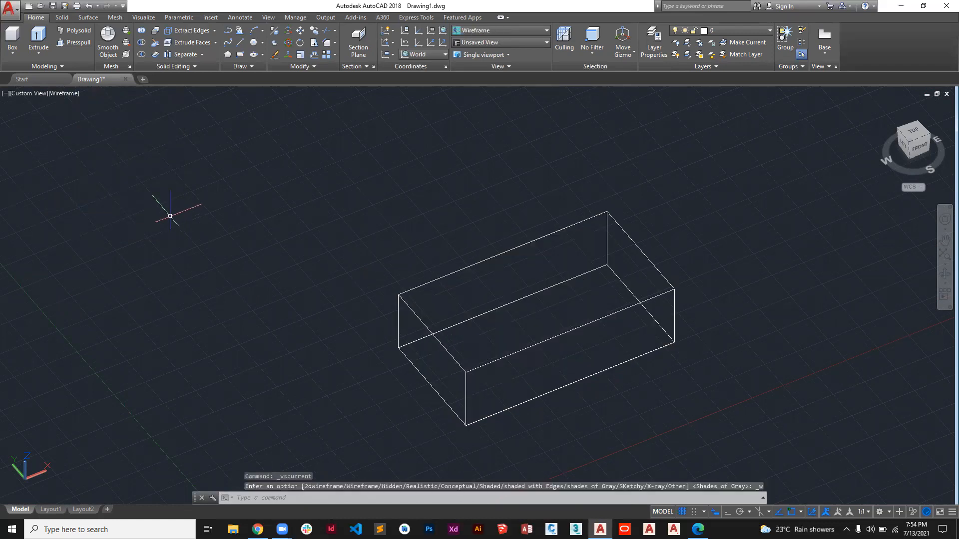
pyautogui.click(71, 95)
pyautogui.click(97, 218)
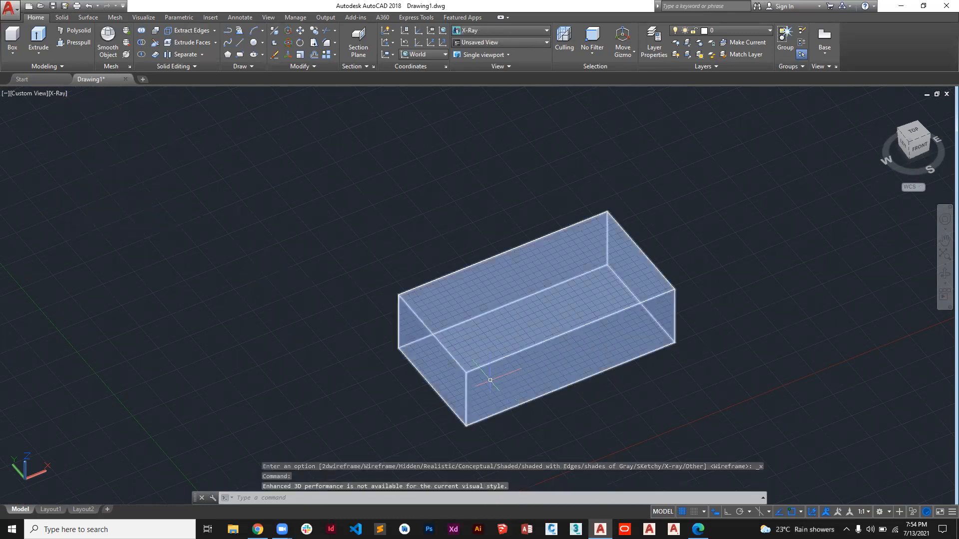
pyautogui.moveTo(503, 354); pyautogui.dragTo(484, 343, button='middle')
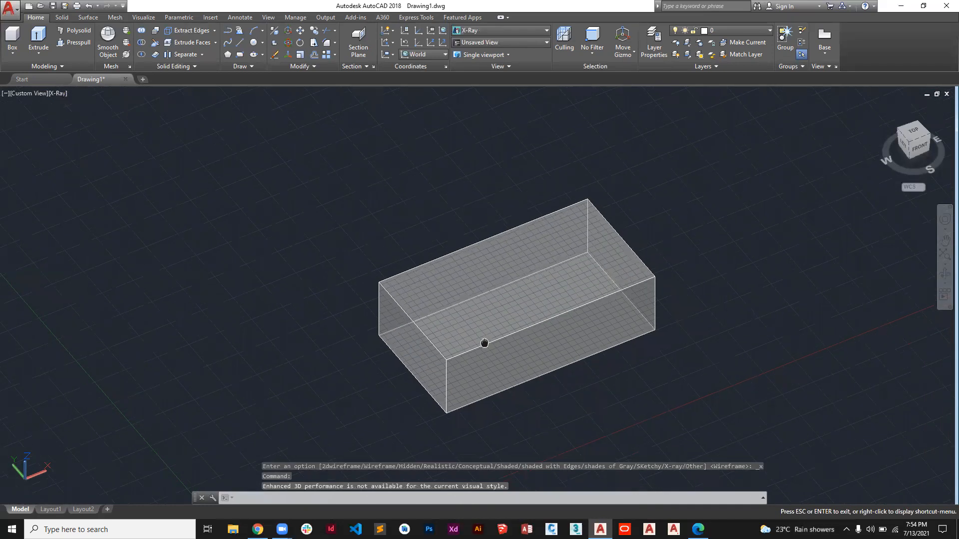
pyautogui.keyDown('shift'); pyautogui.moveTo(484, 305); pyautogui.dragTo(506, 304, button='middle'); pyautogui.keyUp('shift')
pyautogui.keyDown('shift'); pyautogui.moveTo(484, 335); pyautogui.dragTo(453, 323, button='middle'); pyautogui.keyUp('shift')
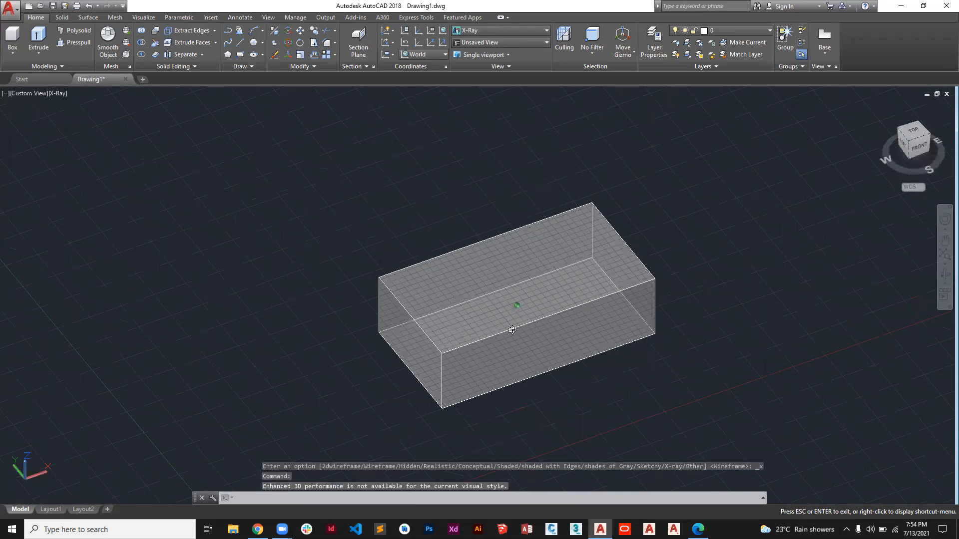
pyautogui.keyDown('shift'); pyautogui.moveTo(517, 328); pyautogui.dragTo(494, 330, button='middle'); pyautogui.keyUp('shift')
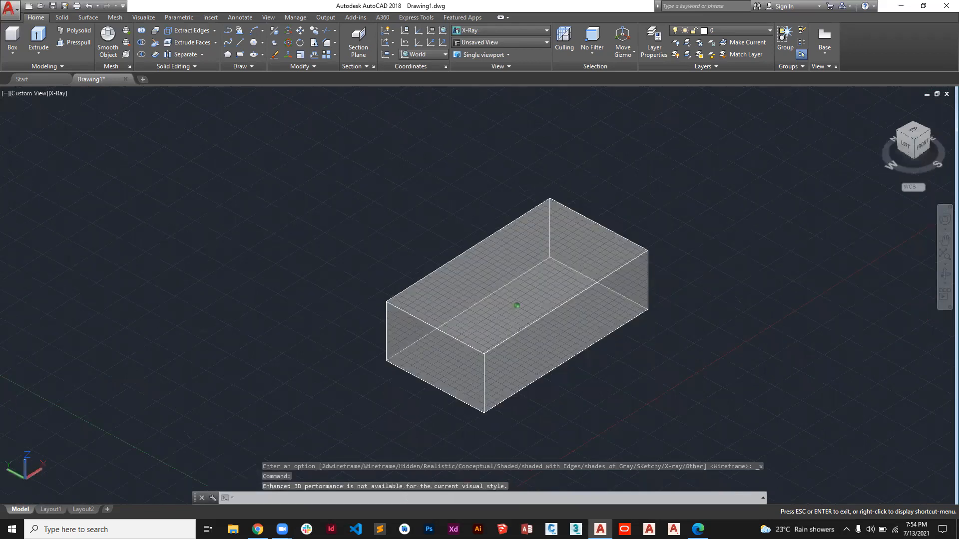
# Set the box's visual style back to Conceptual.
pyautogui.click(48, 90)
pyautogui.click(54, 93)
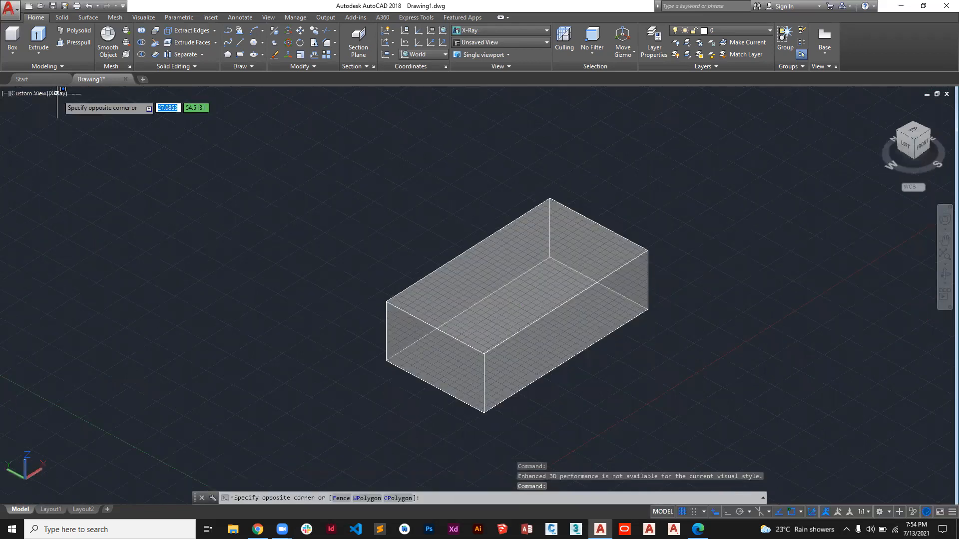
pyautogui.click(56, 96)
pyautogui.click(56, 96)
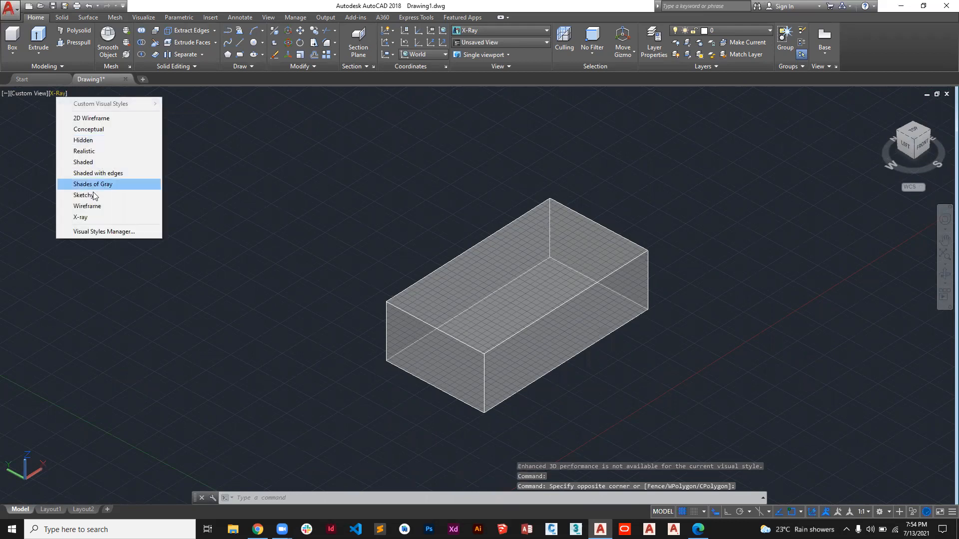
pyautogui.click(90, 129)
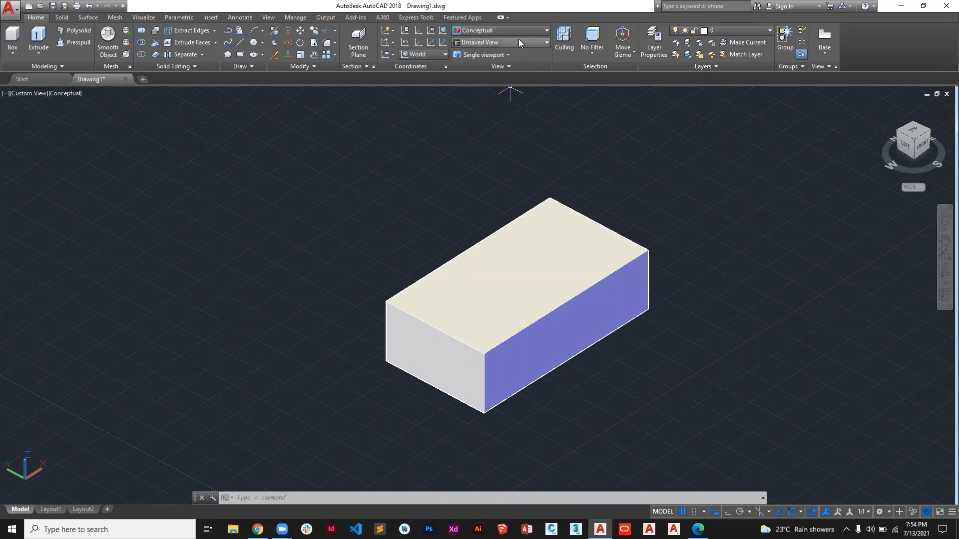
# Preview the box in the Hidden visual style and compare it with Realistic, choosing both from the visual style gallery.
pyautogui.click(528, 30)
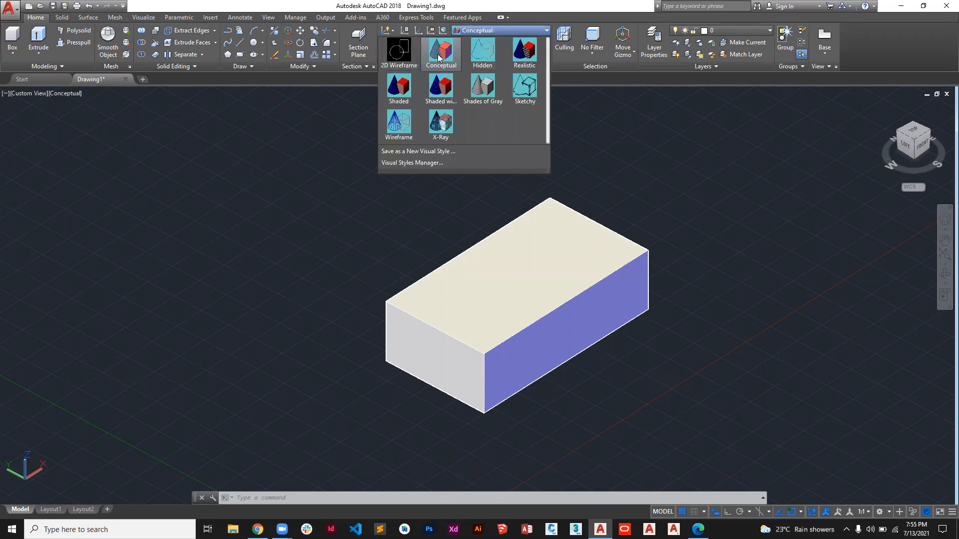
pyautogui.click(508, 32)
pyautogui.click(508, 32)
pyautogui.click(488, 45)
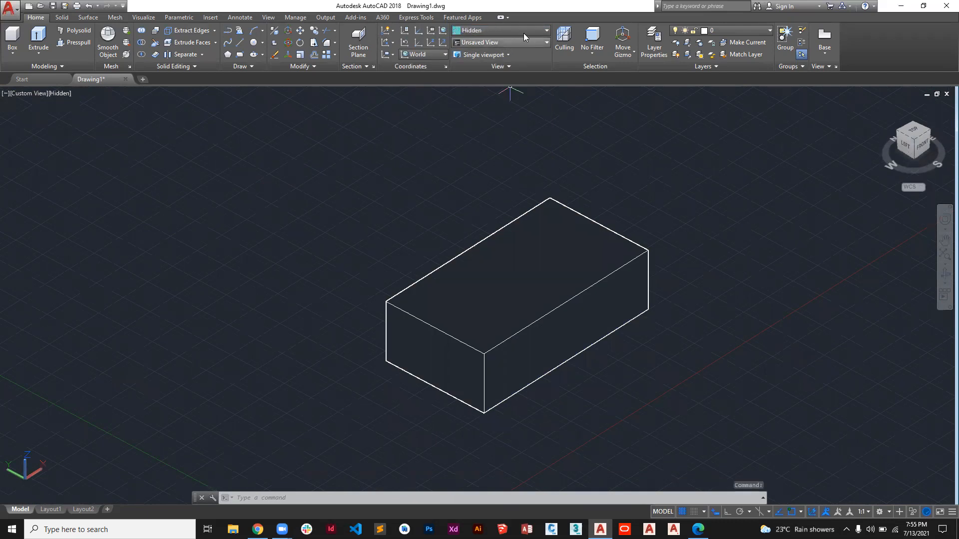
pyautogui.click(535, 29)
pyautogui.click(520, 52)
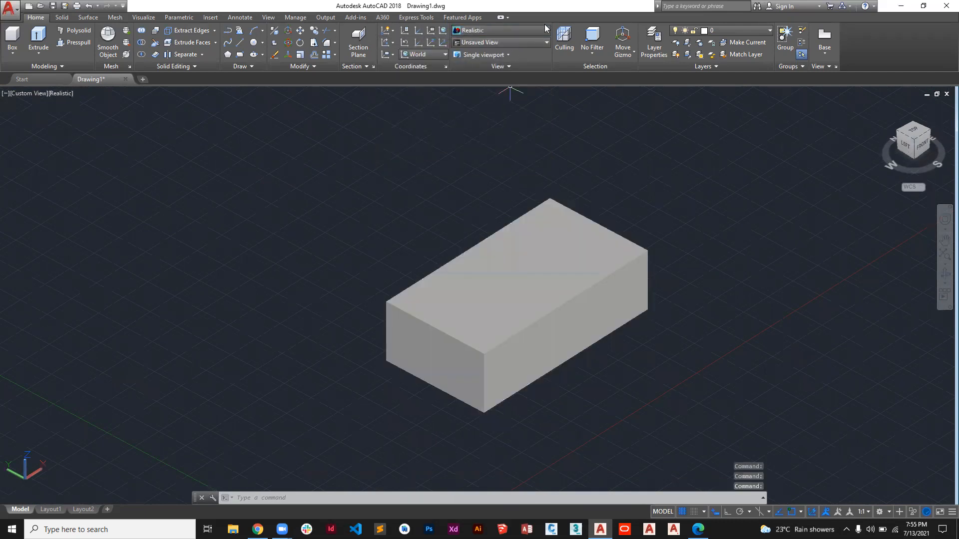
# Display the box in the Shaded visual style and compare it with Shaded with edges.
pyautogui.click(533, 33)
pyautogui.click(416, 104)
pyautogui.click(546, 30)
pyautogui.click(449, 90)
# Display the box in Shades of Gray and compare it with the Sketchy visual style.
pyautogui.click(546, 30)
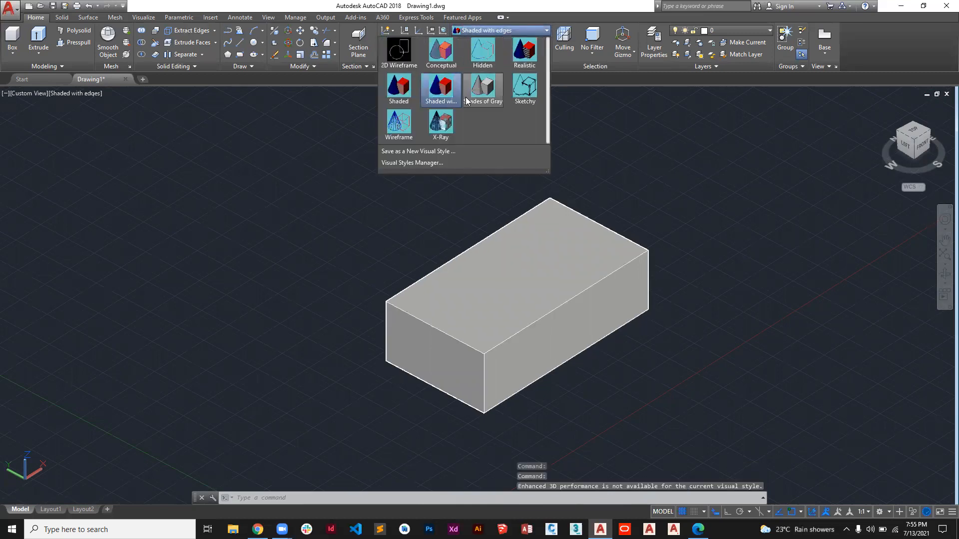
pyautogui.click(484, 89)
pyautogui.click(513, 32)
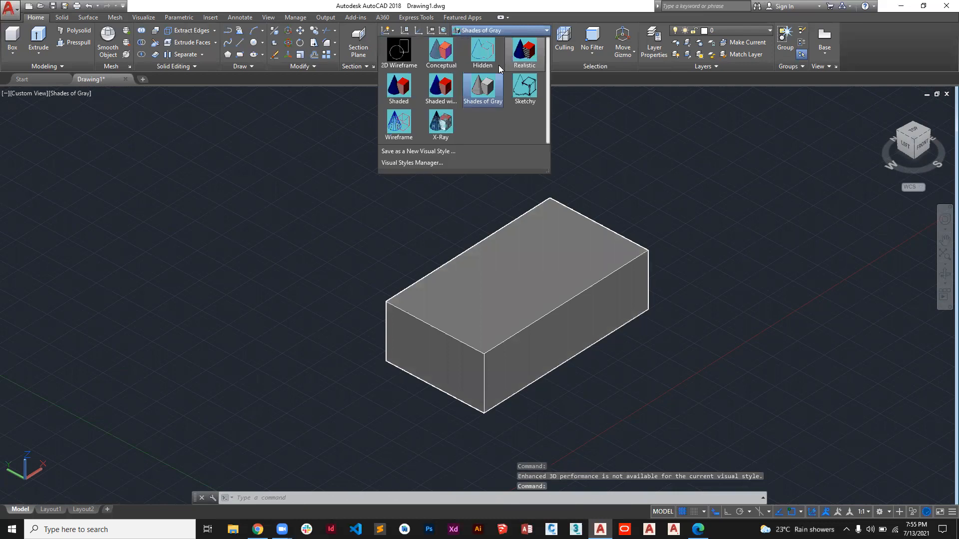
pyautogui.click(509, 94)
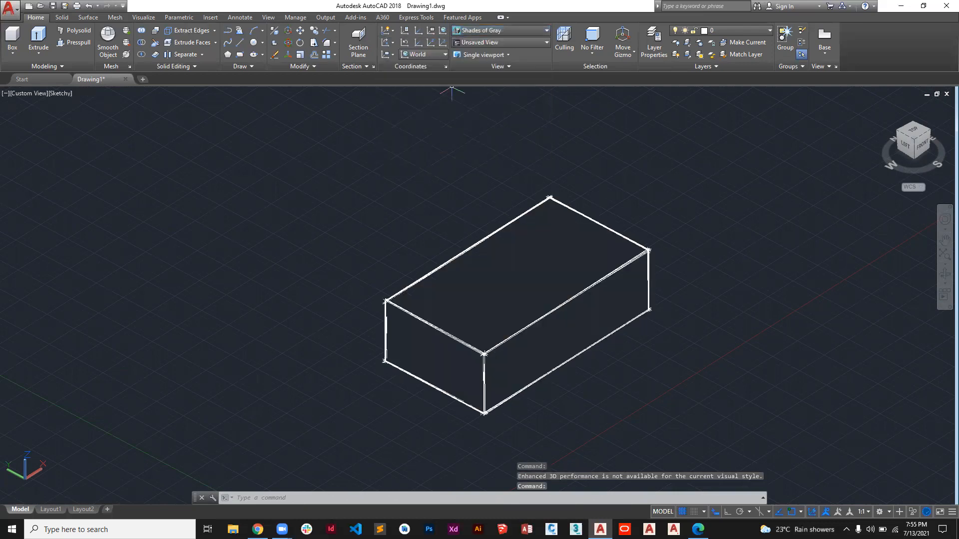
# Preview the box in the Wireframe visual style, then return its display to Conceptual.
pyautogui.click(527, 32)
pyautogui.click(408, 138)
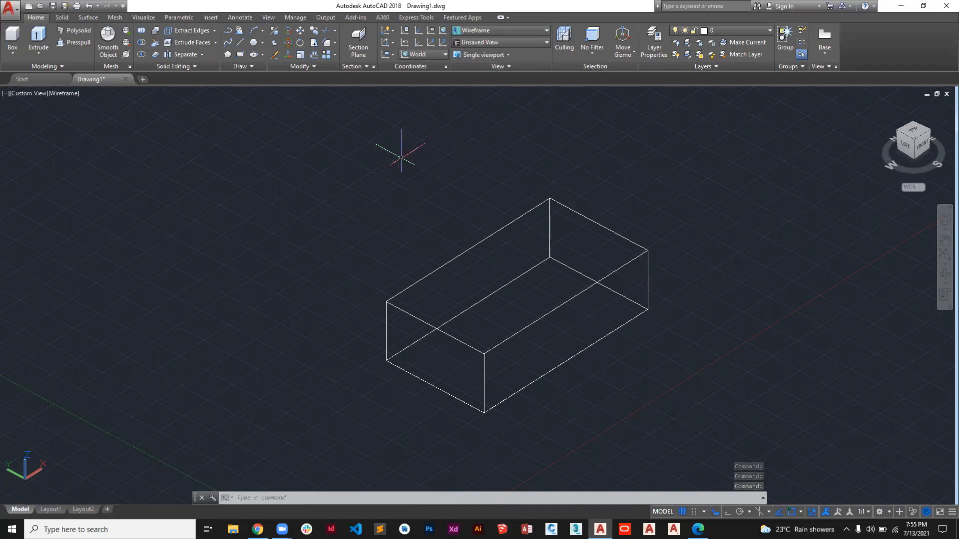
pyautogui.click(469, 31)
pyautogui.click(443, 52)
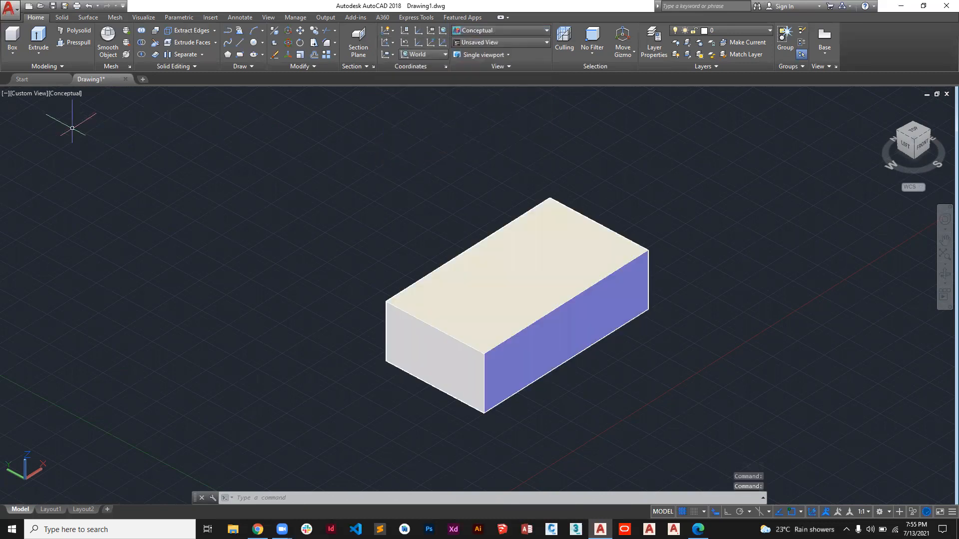
# Switch the model to the preset Top view and examine the box's upper face.
pyautogui.click(28, 94)
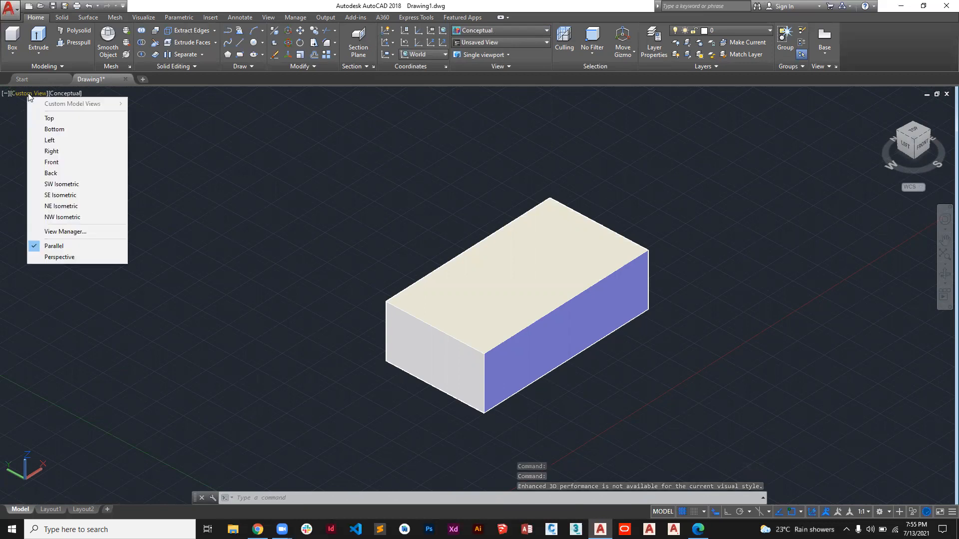
pyautogui.click(49, 118)
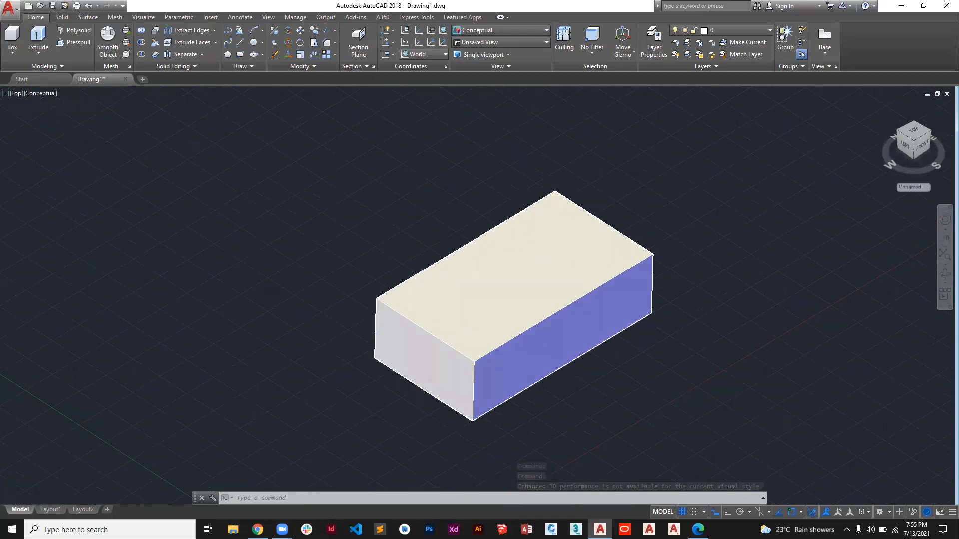
pyautogui.scroll(2, 383, 193)
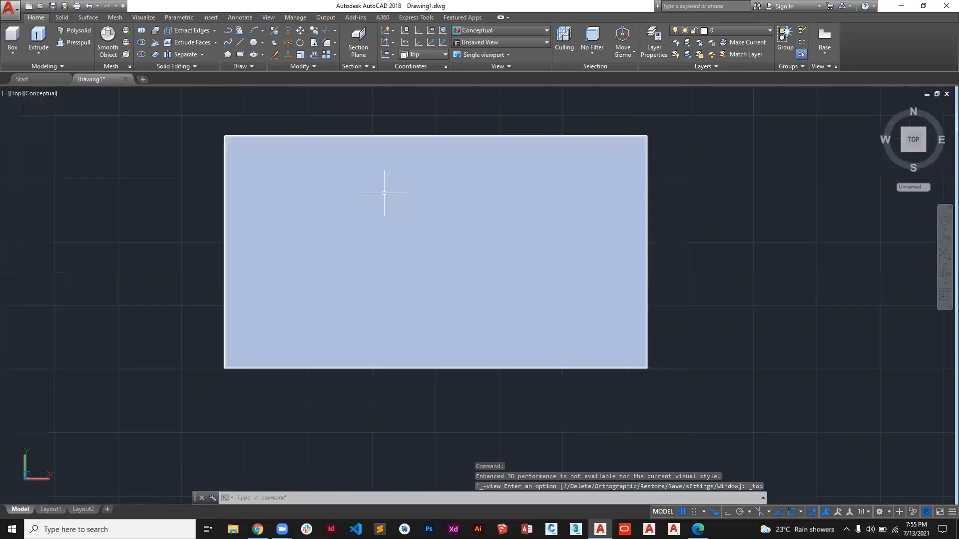
pyautogui.scroll(2, 384, 193)
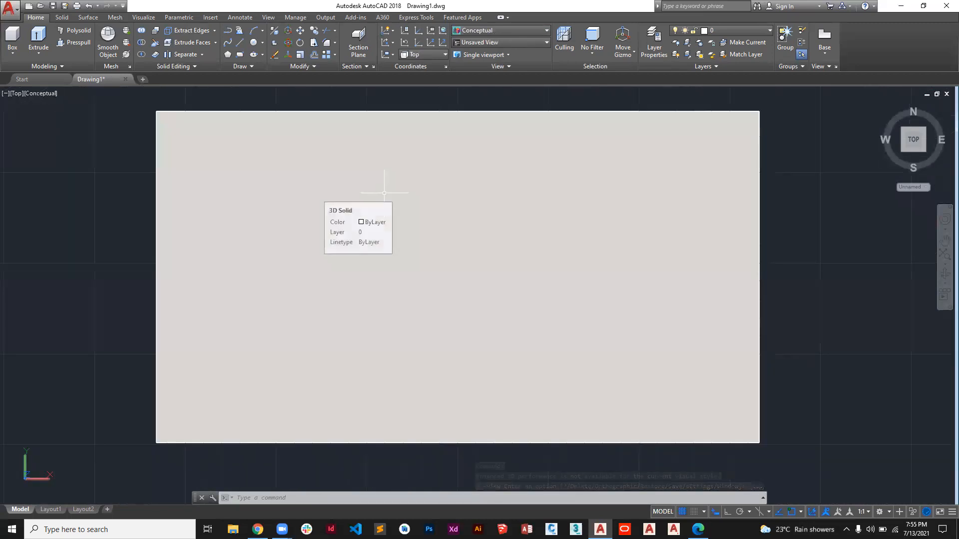
pyautogui.scroll(-3, 384, 193)
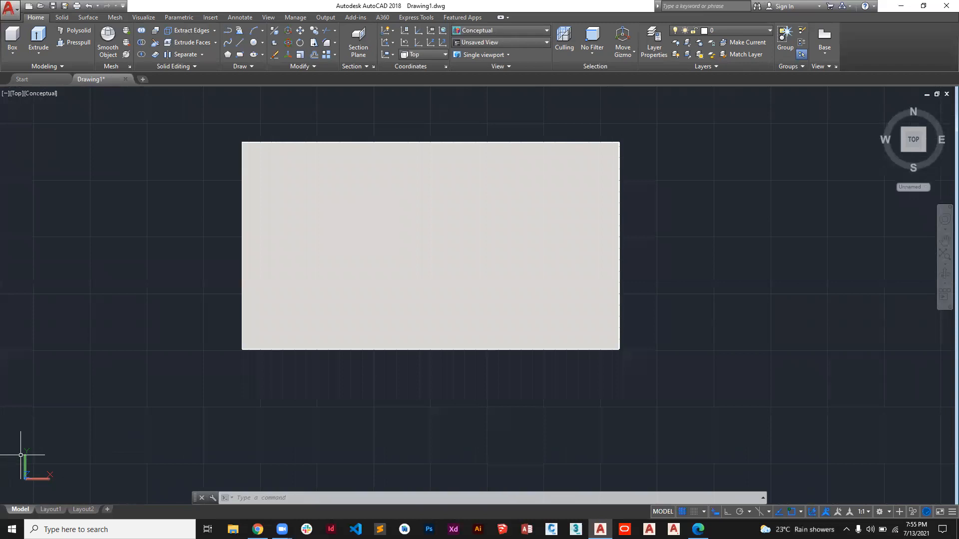
# Compare the preset Bottom and Top views of the box, leaving the model in the Bottom view.
pyautogui.click(16, 94)
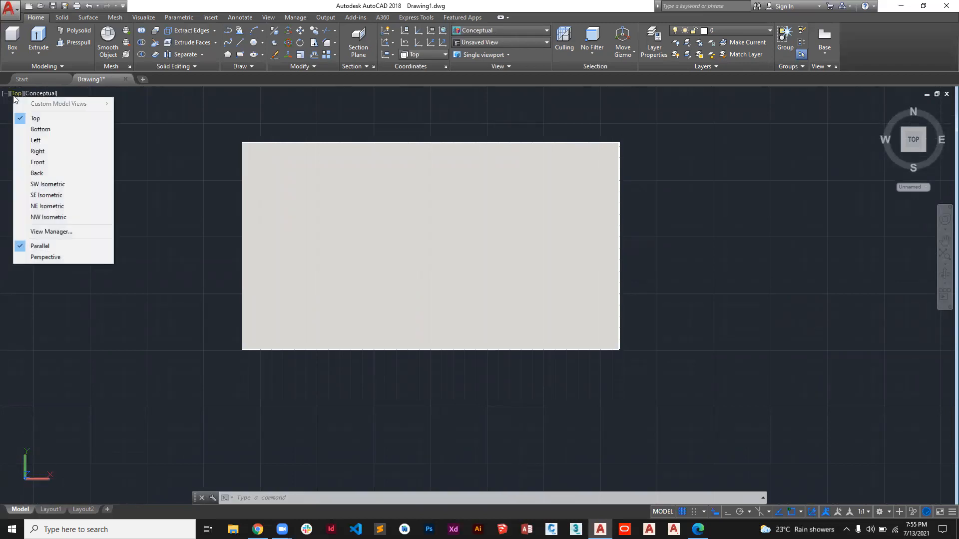
pyautogui.click(36, 132)
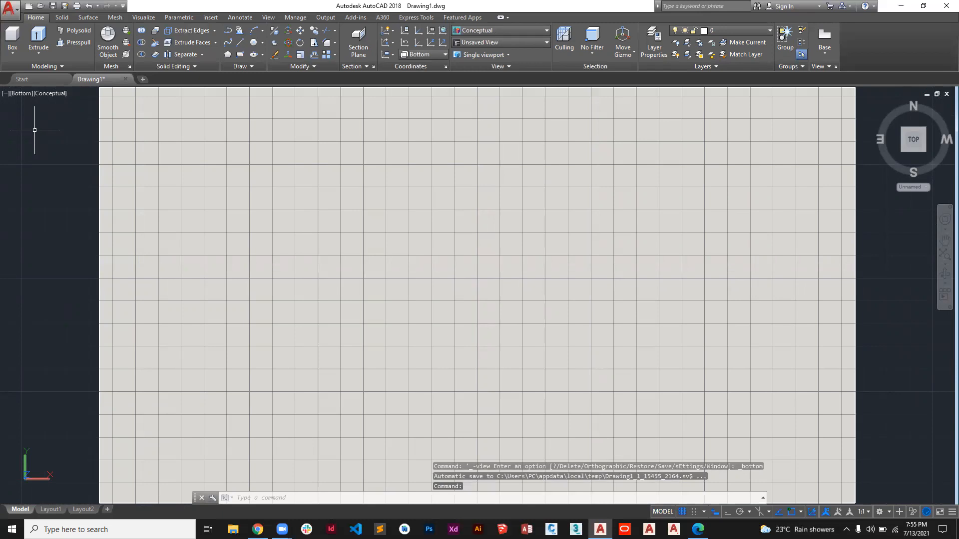
pyautogui.click(20, 96)
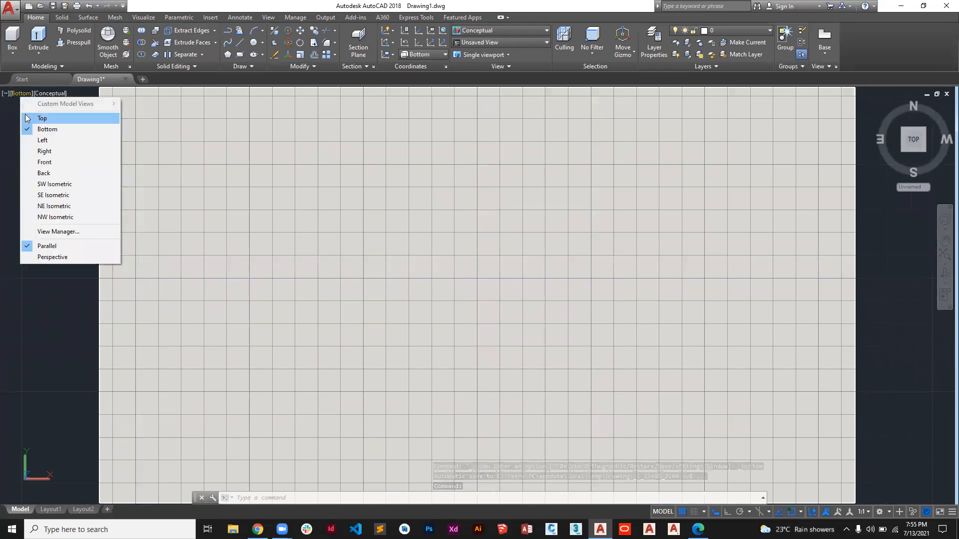
pyautogui.click(27, 118)
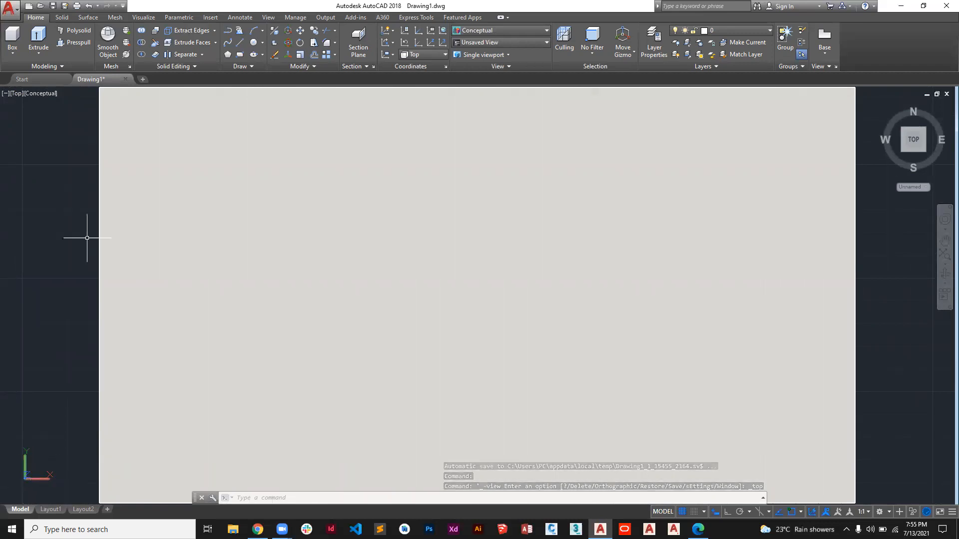
pyautogui.click(17, 94)
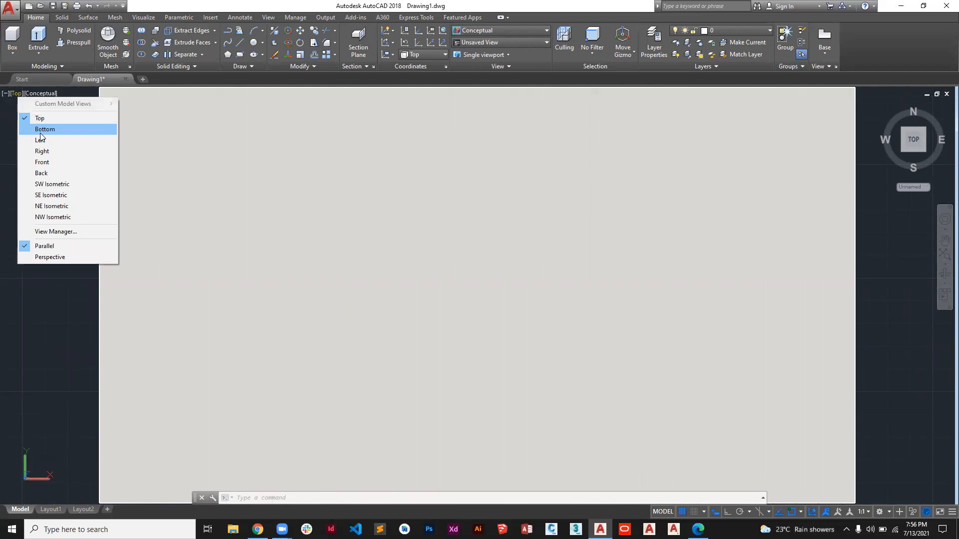
pyautogui.click(43, 129)
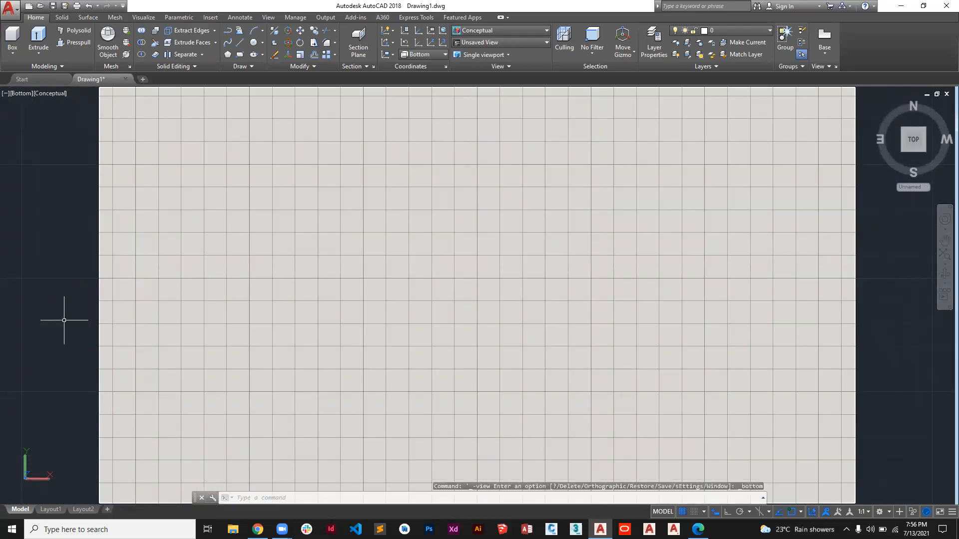
# Switch the model to the preset Left view and examine the box from that side.
pyautogui.click(23, 94)
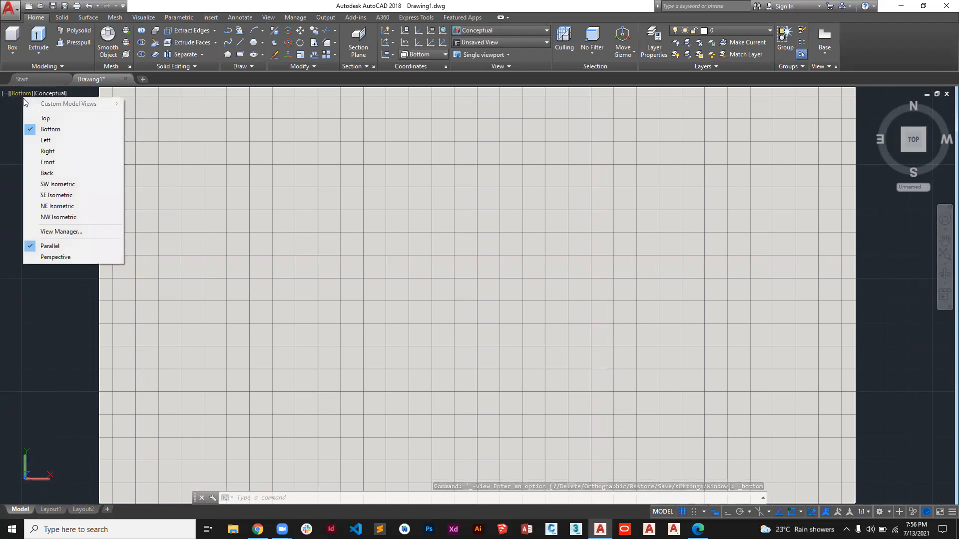
pyautogui.click(30, 140)
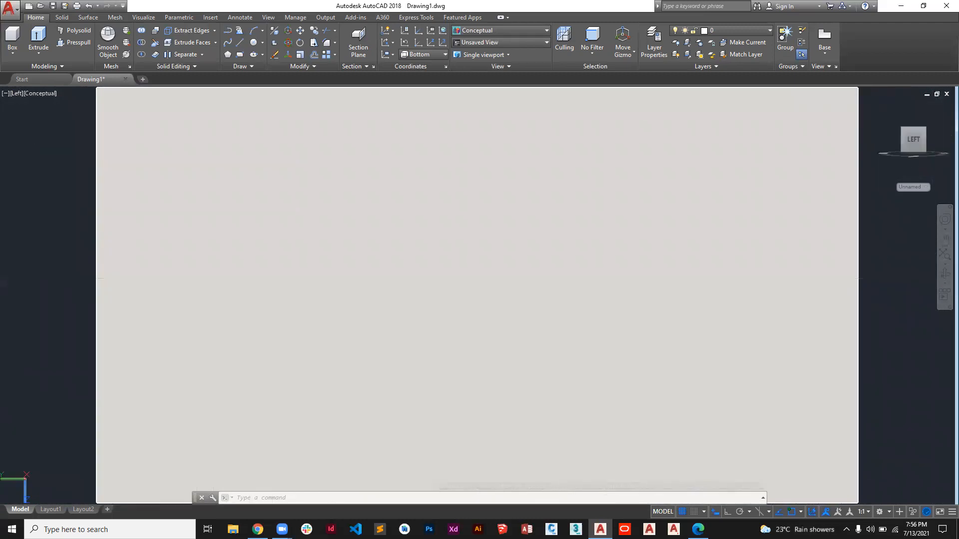
pyautogui.scroll(-3, 258, 224)
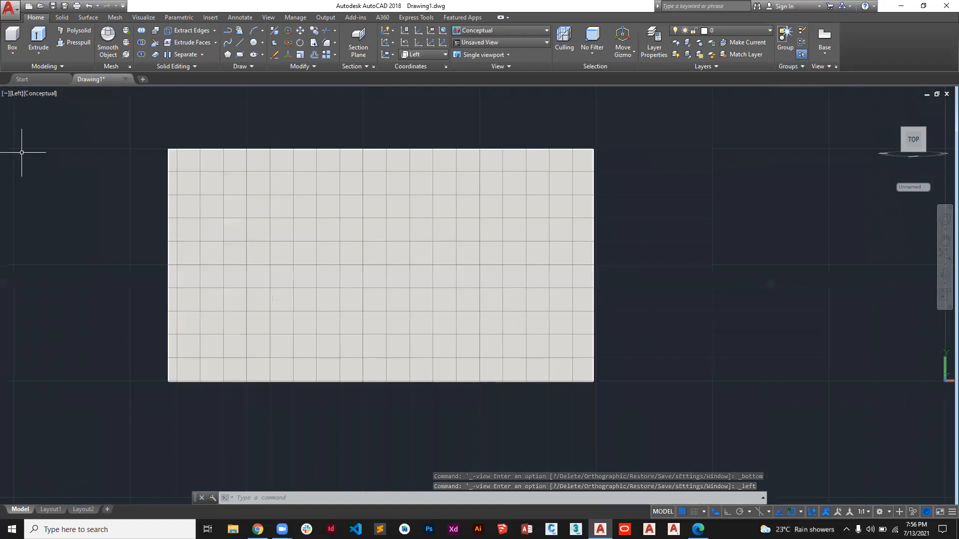
# Compare the box in the preset Right and Front views, leaving the model in the Front view.
pyautogui.click(17, 94)
pyautogui.click(29, 151)
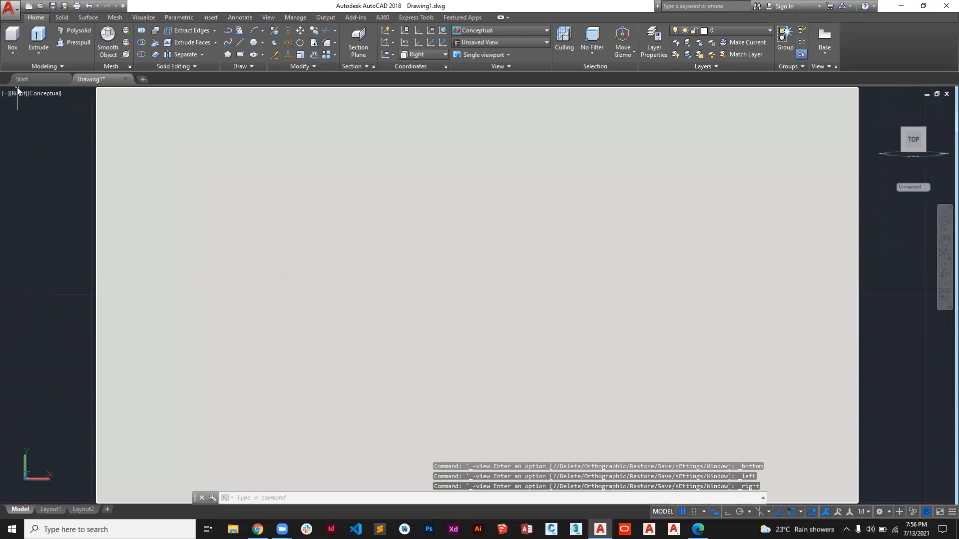
pyautogui.click(18, 96)
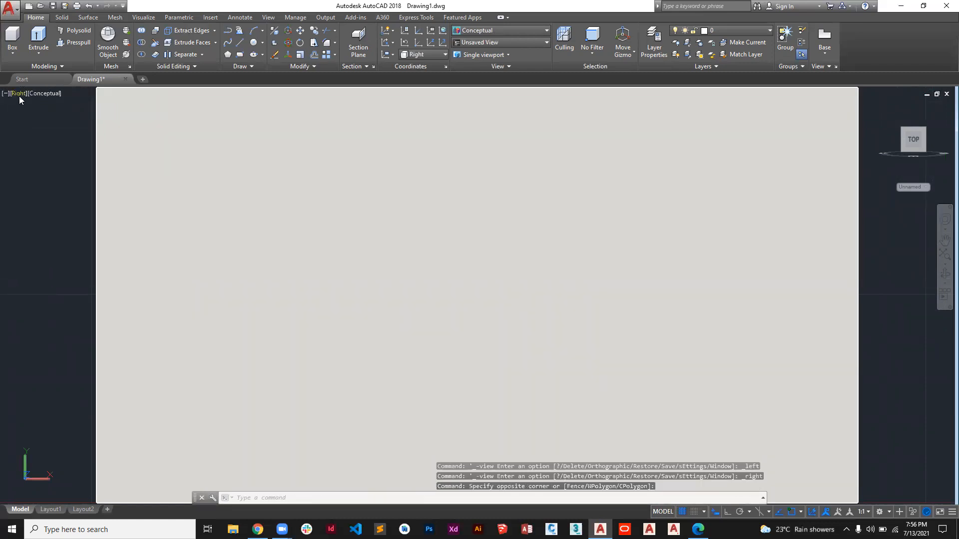
pyautogui.click(19, 95)
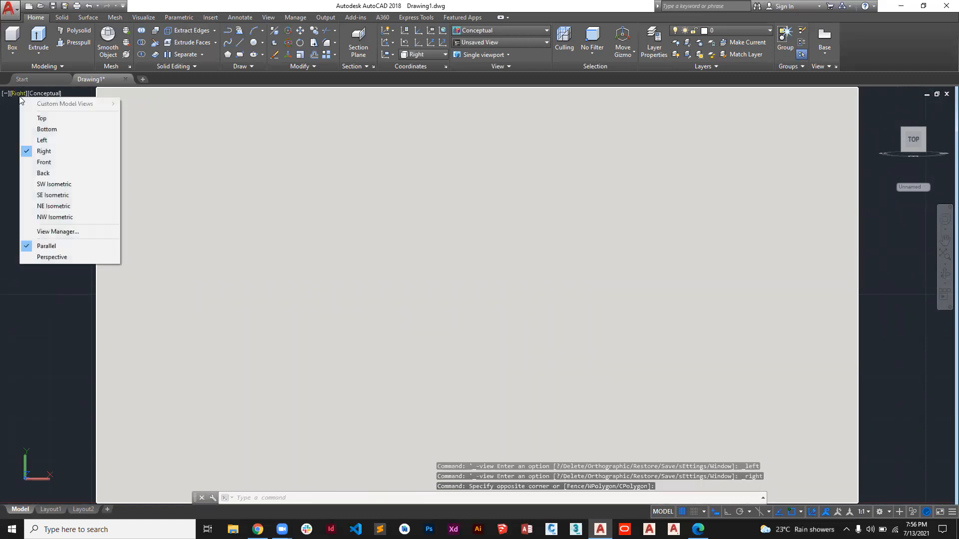
pyautogui.click(44, 162)
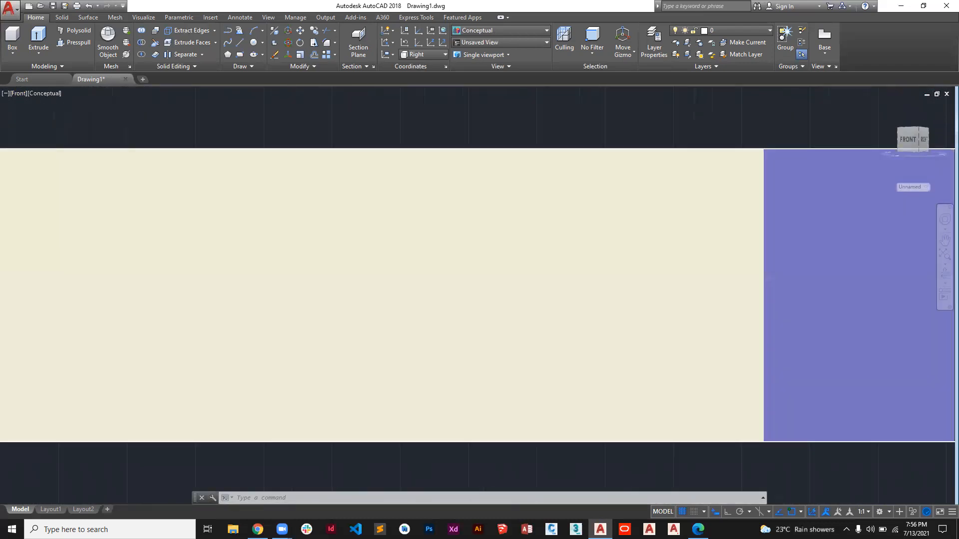
# Examine the box in the preset Back view, and return it to a 3D display with the SW Isometric view.
pyautogui.click(16, 94)
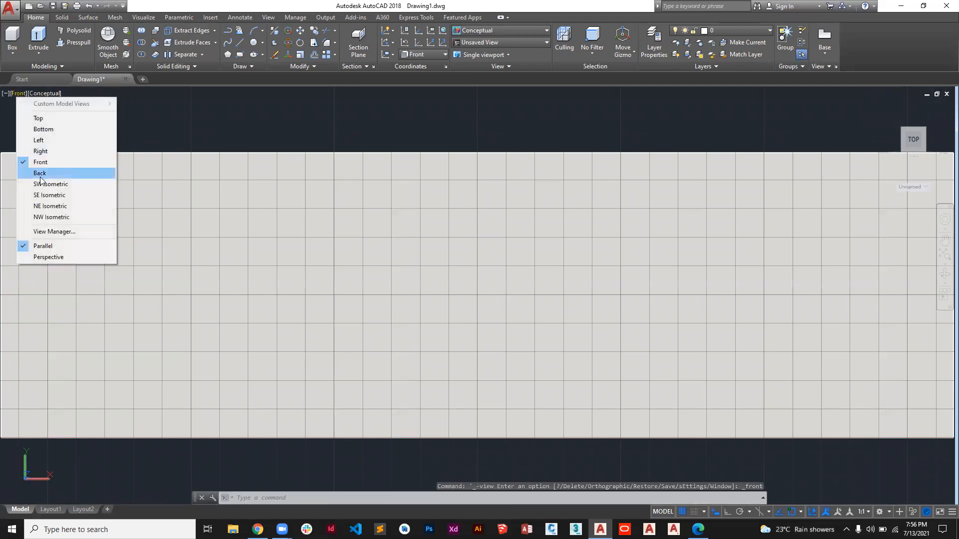
pyautogui.click(40, 173)
pyautogui.click(17, 94)
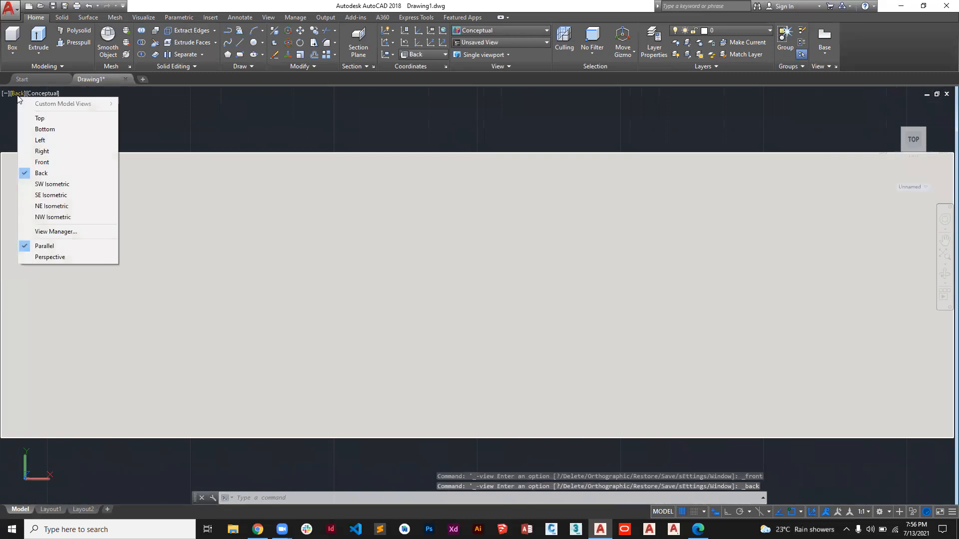
pyautogui.click(34, 183)
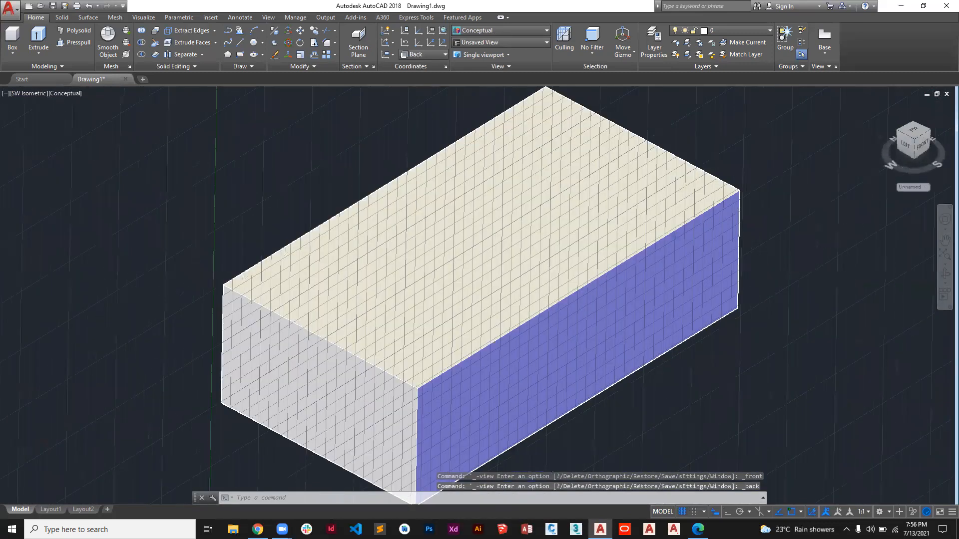
# Look at the box from the preset SE Isometric and NE Isometric views.
pyautogui.click(27, 94)
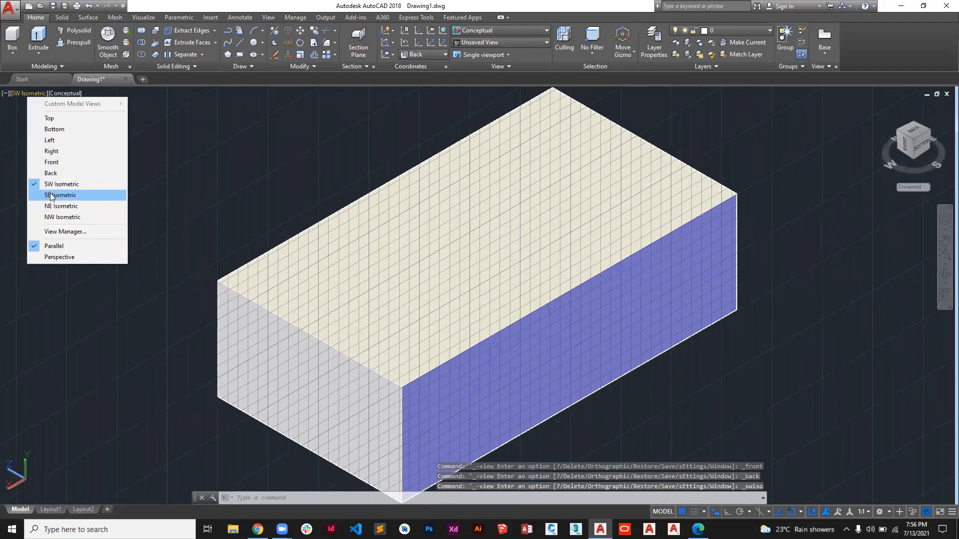
pyautogui.click(54, 198)
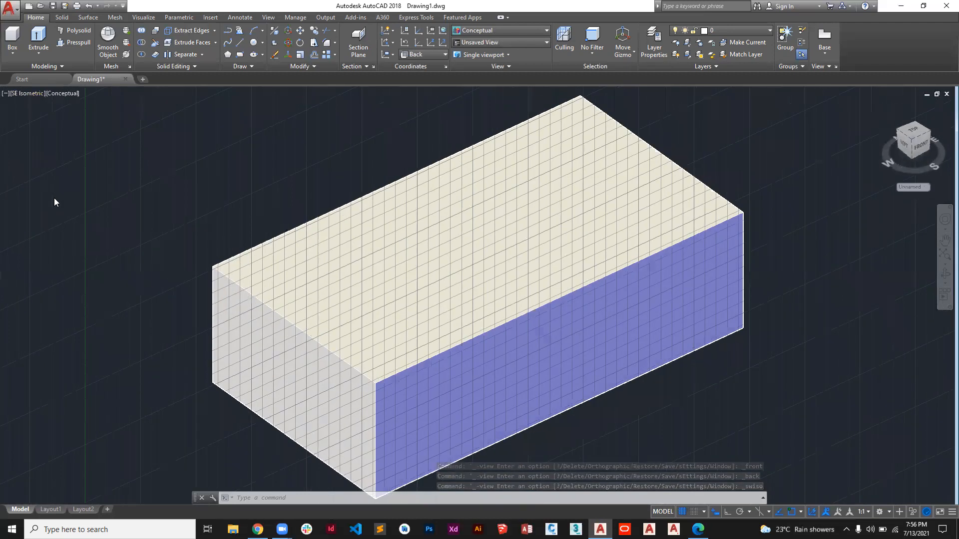
pyautogui.click(33, 95)
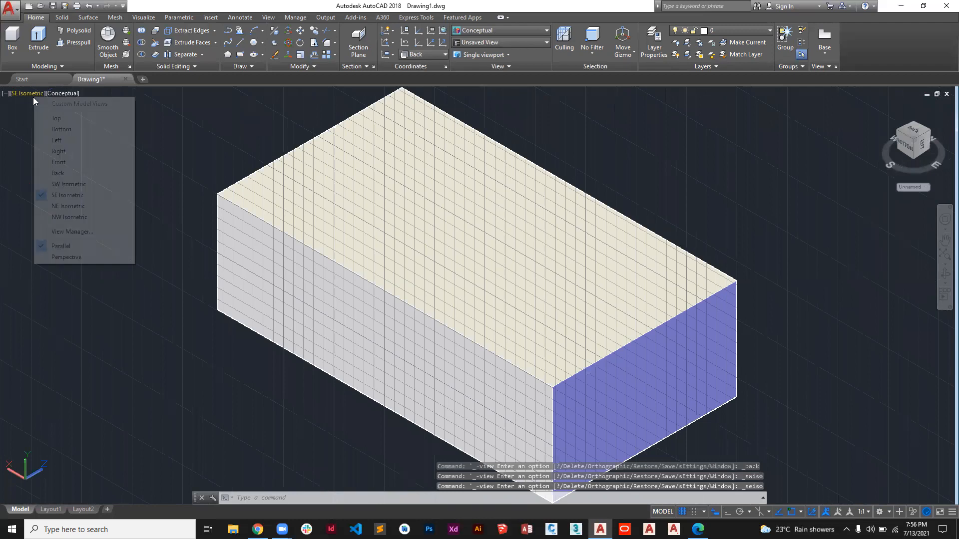
pyautogui.click(68, 206)
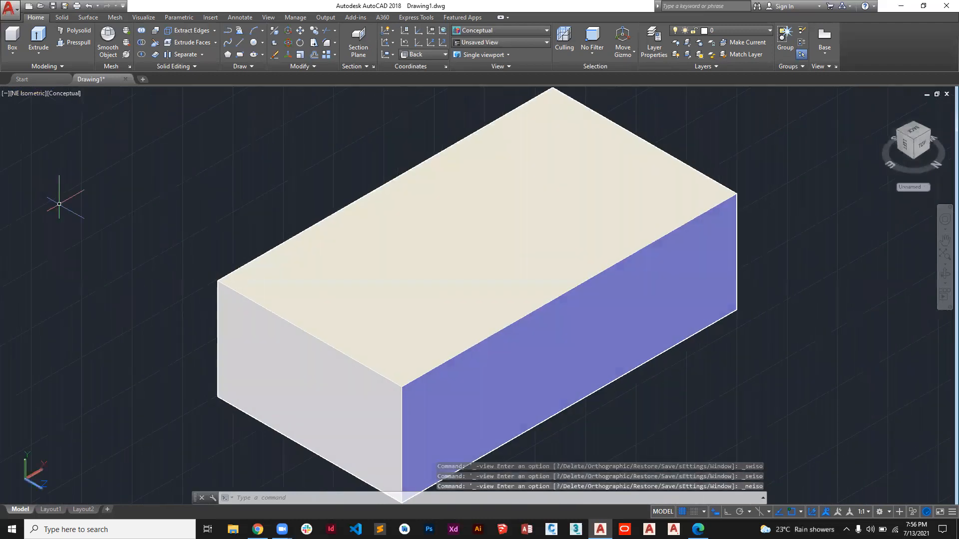
# Examine the box in the NW Isometric view, and return the model to the SW Isometric view.
pyautogui.click(18, 95)
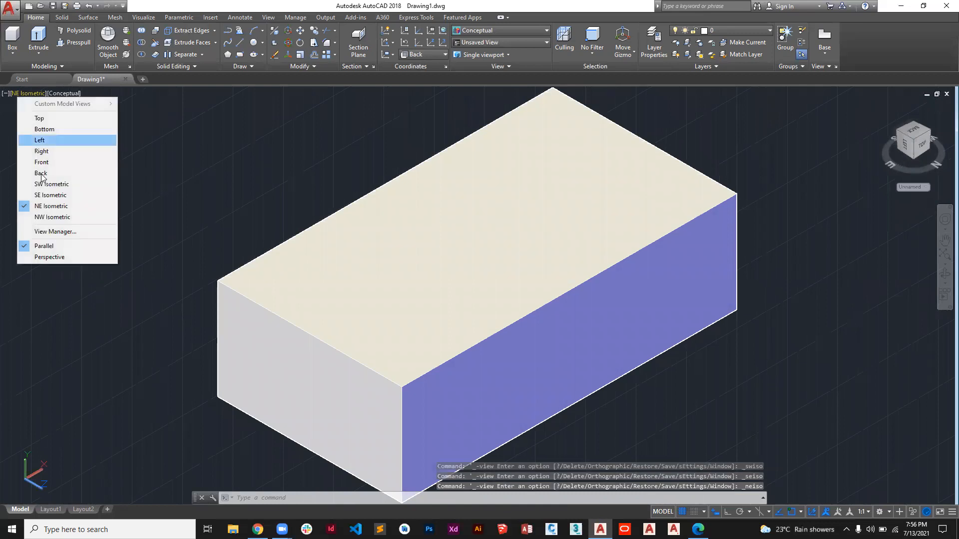
pyautogui.click(56, 218)
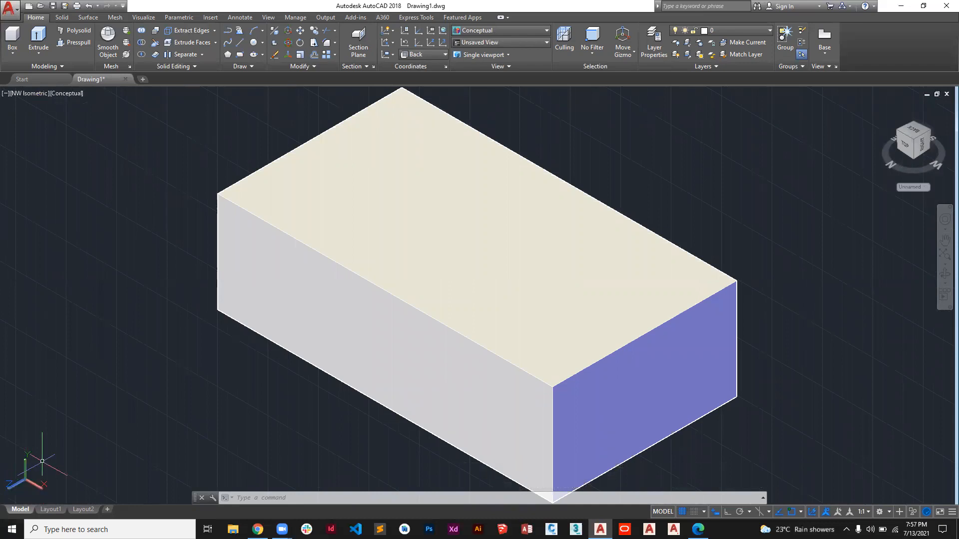
pyautogui.click(38, 93)
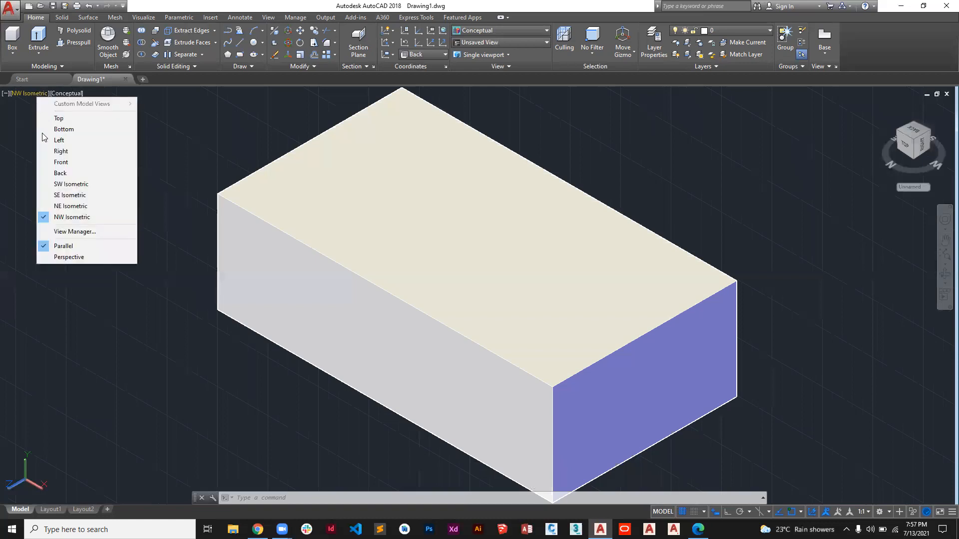
pyautogui.click(46, 185)
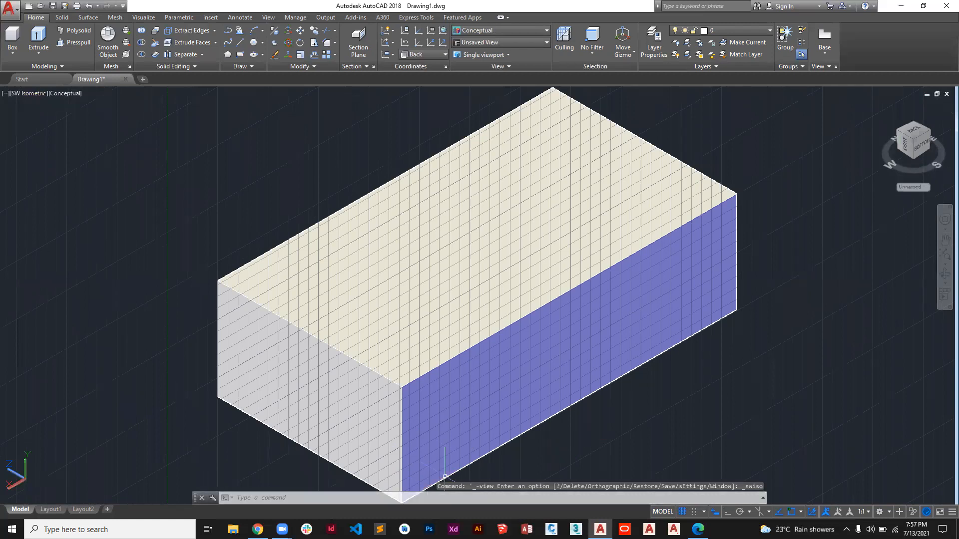
pyautogui.click(544, 352)
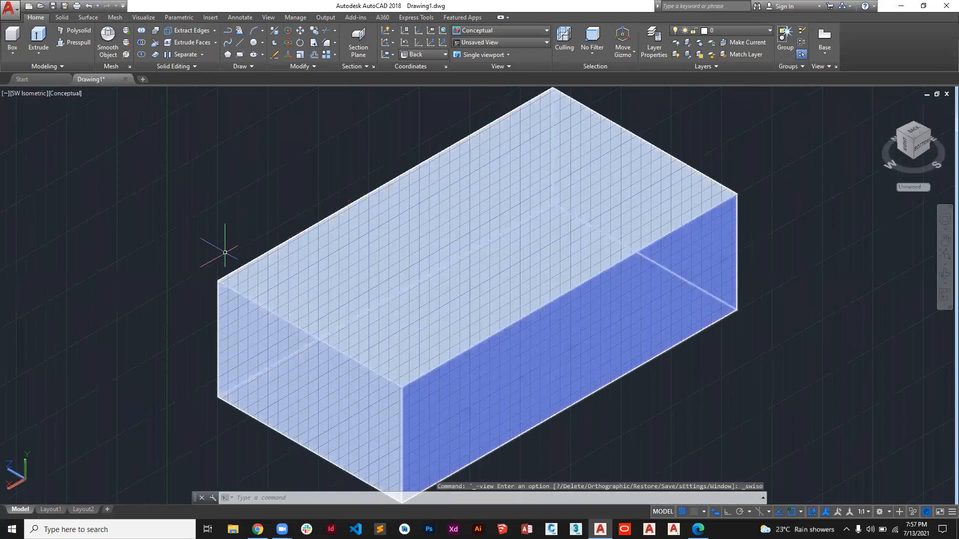
pyautogui.press('Escape')
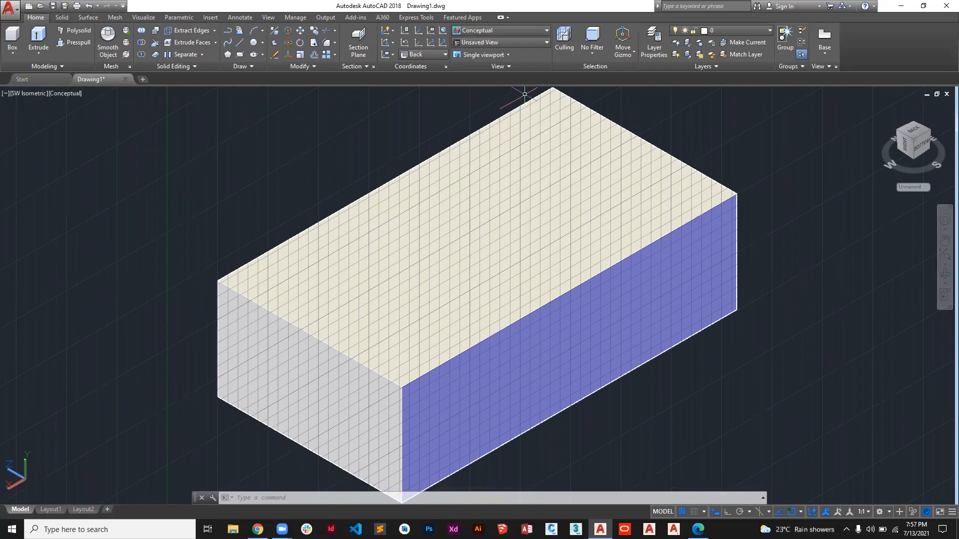
# Using the ribbon's list of preset views, show the box in the Top view and in the Front view.
pyautogui.click(524, 42)
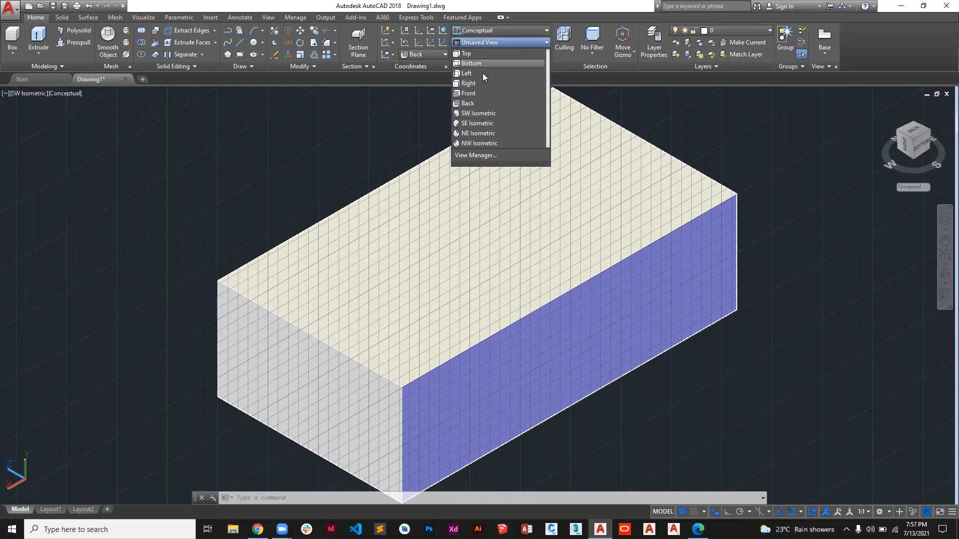
pyautogui.click(496, 55)
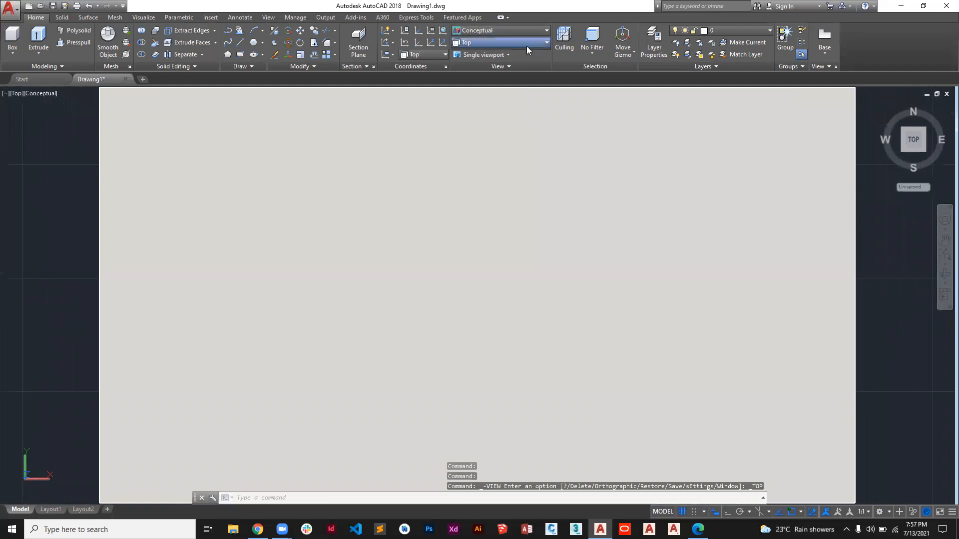
pyautogui.click(527, 45)
pyautogui.click(510, 95)
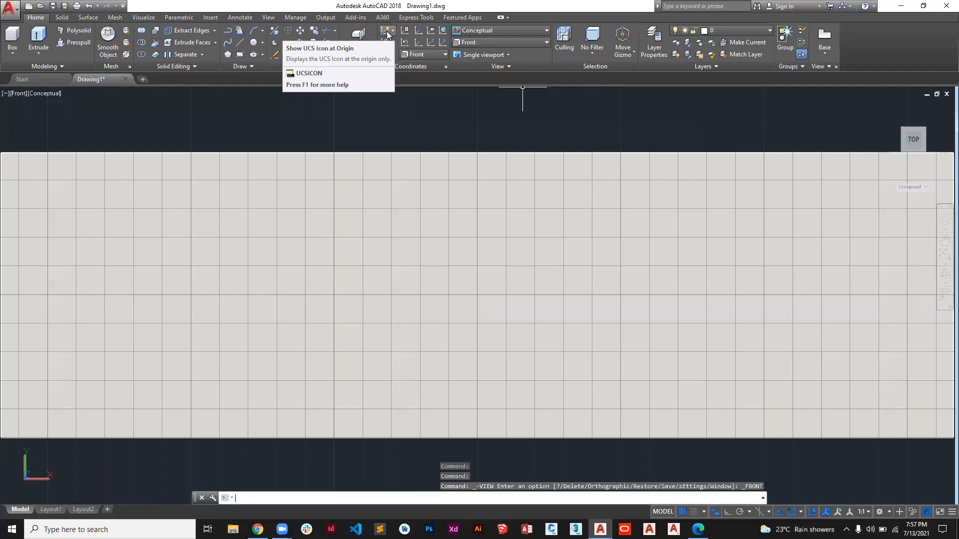
# Compare the box in the preset SW Isometric and SE Isometric views, leaving the model in SE Isometric.
pyautogui.click(487, 47)
pyautogui.click(490, 113)
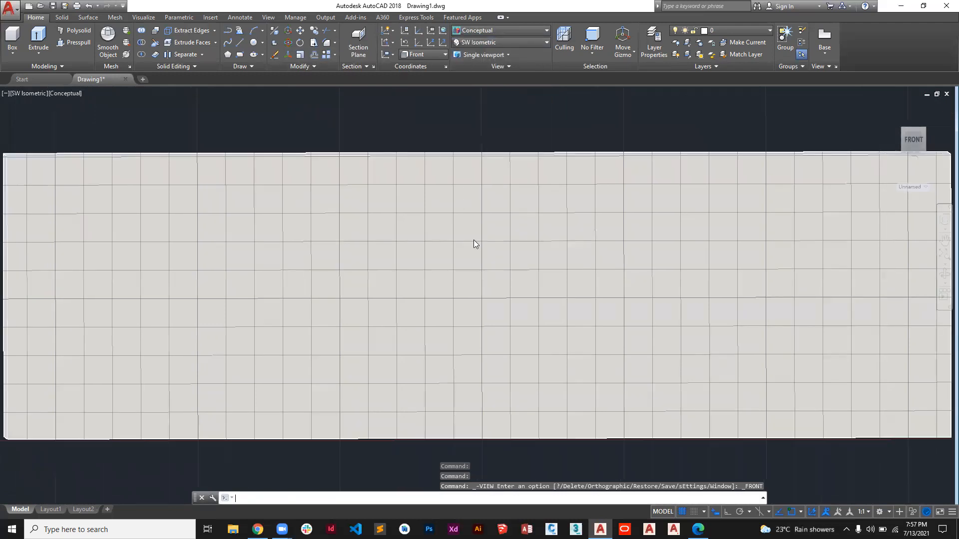
pyautogui.scroll(-3, 492, 257)
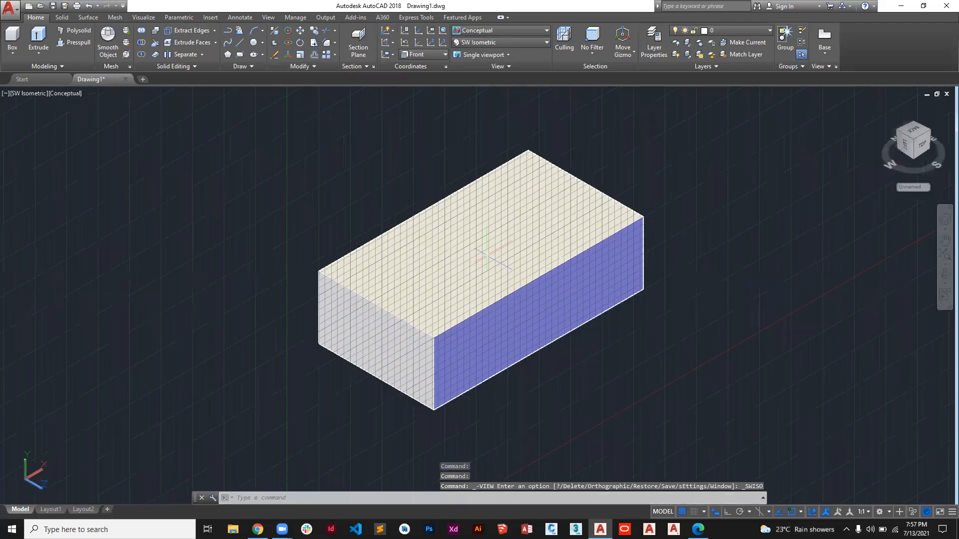
pyautogui.scroll(2, 486, 256)
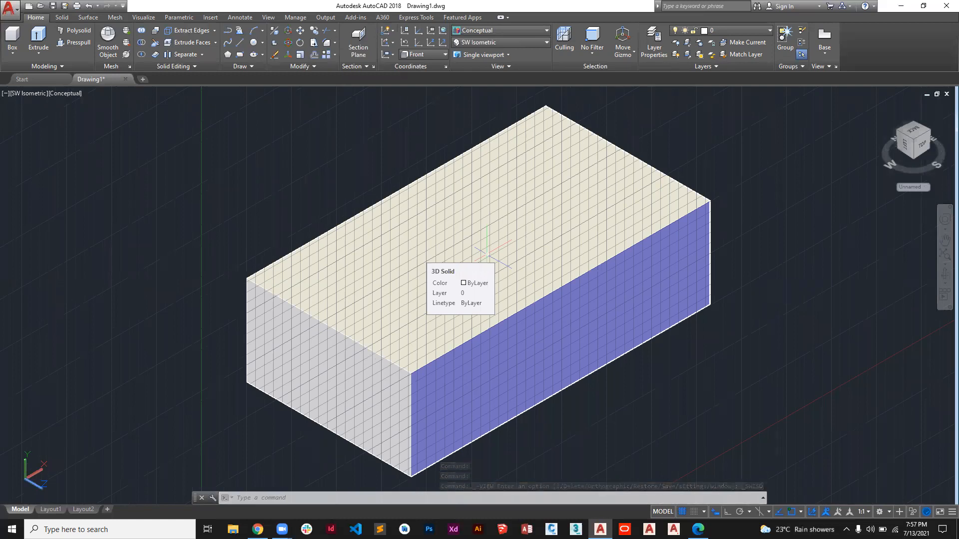
pyautogui.click(486, 250)
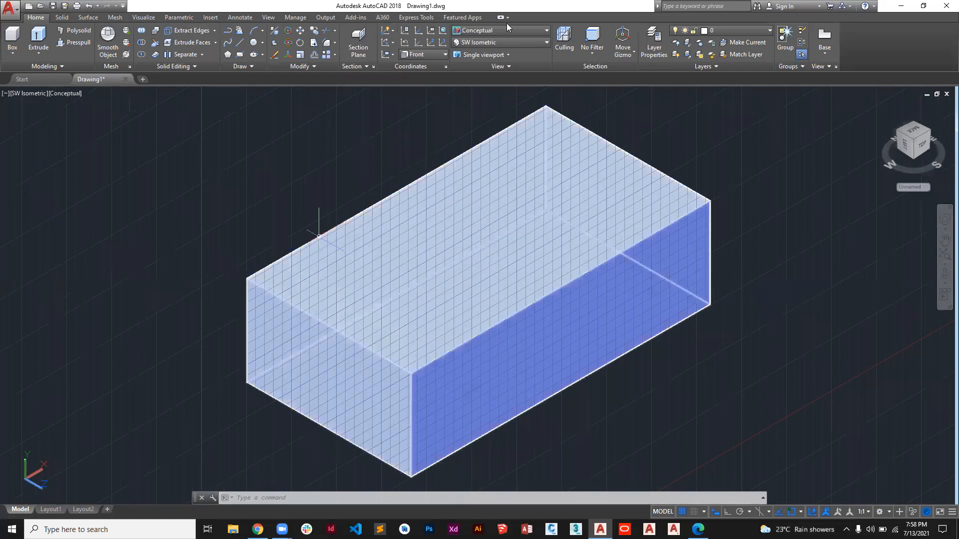
pyautogui.click(519, 42)
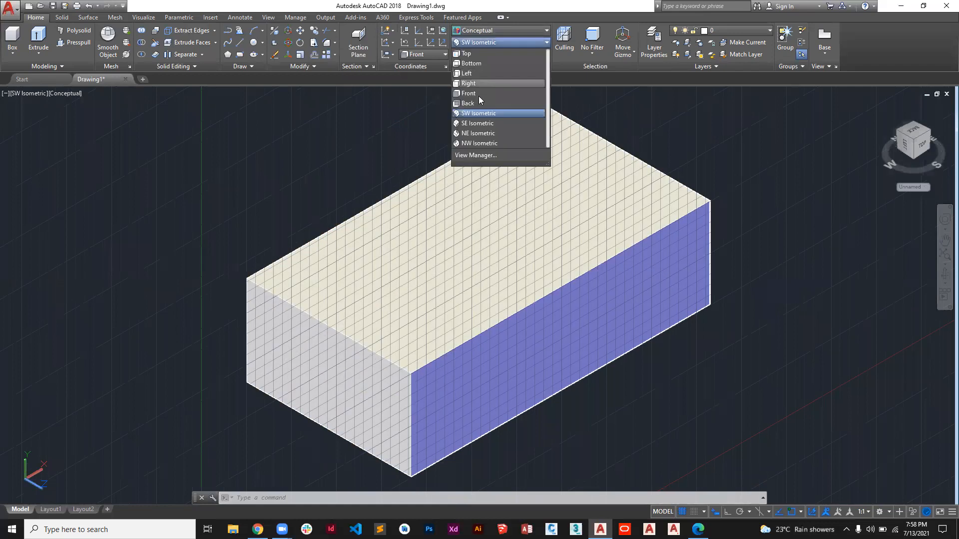
pyautogui.click(475, 123)
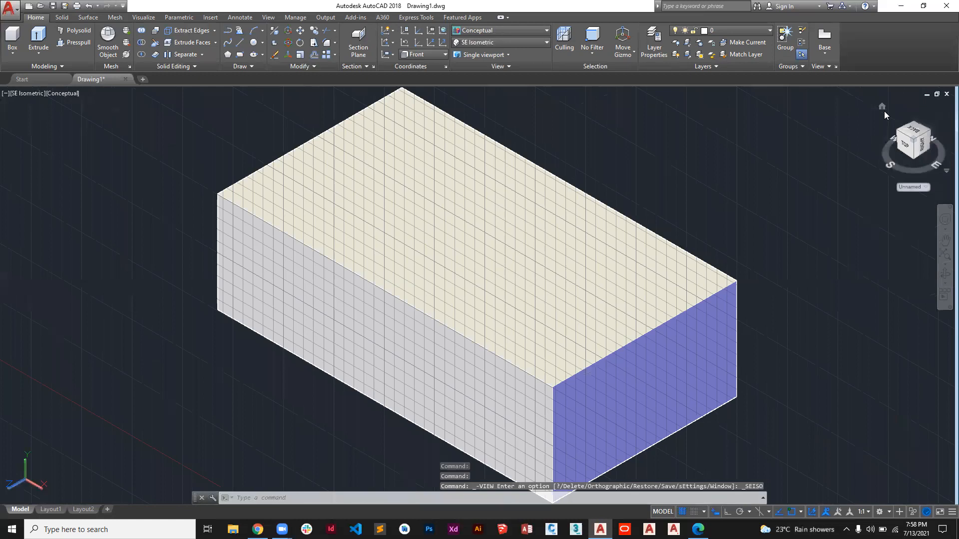
# Restore the model's Home view and set the viewpoint to SW Isometric.
pyautogui.click(881, 106)
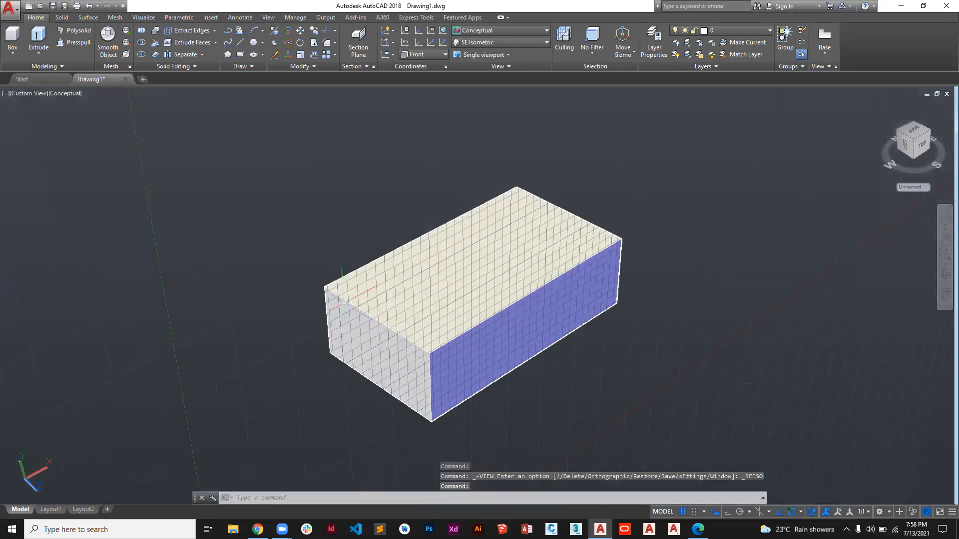
pyautogui.click(525, 44)
pyautogui.click(493, 113)
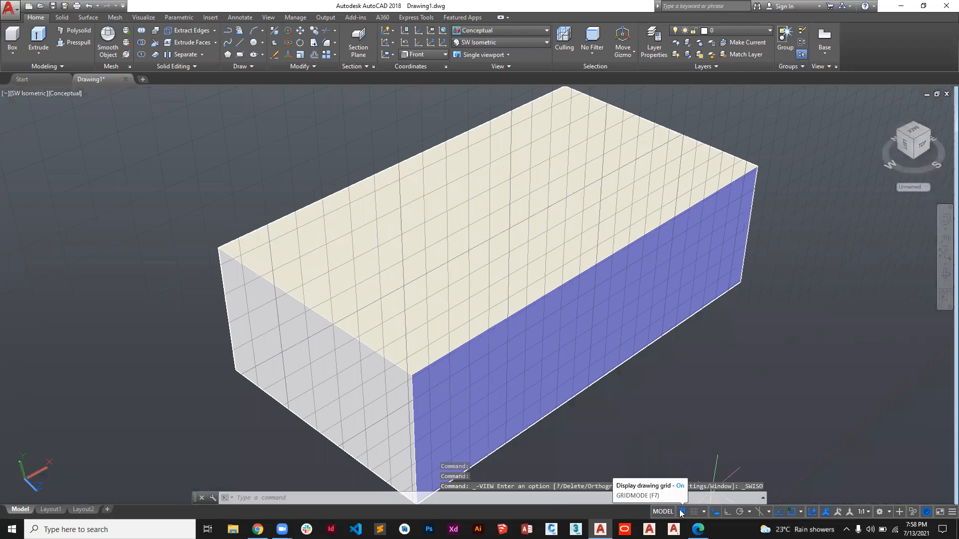
# Compare the model with the drawing grid hidden and displayed, leaving the grid on.
pyautogui.click(682, 512)
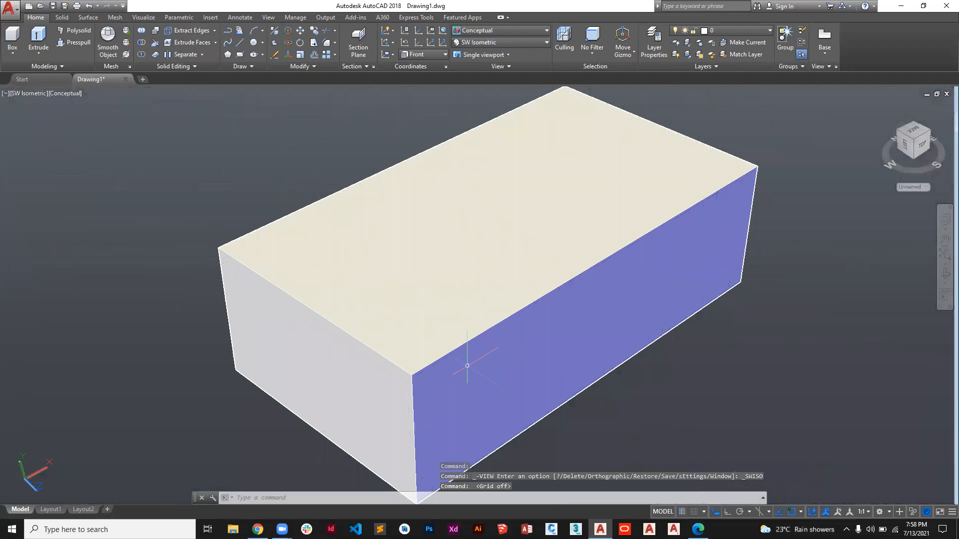
pyautogui.click(683, 511)
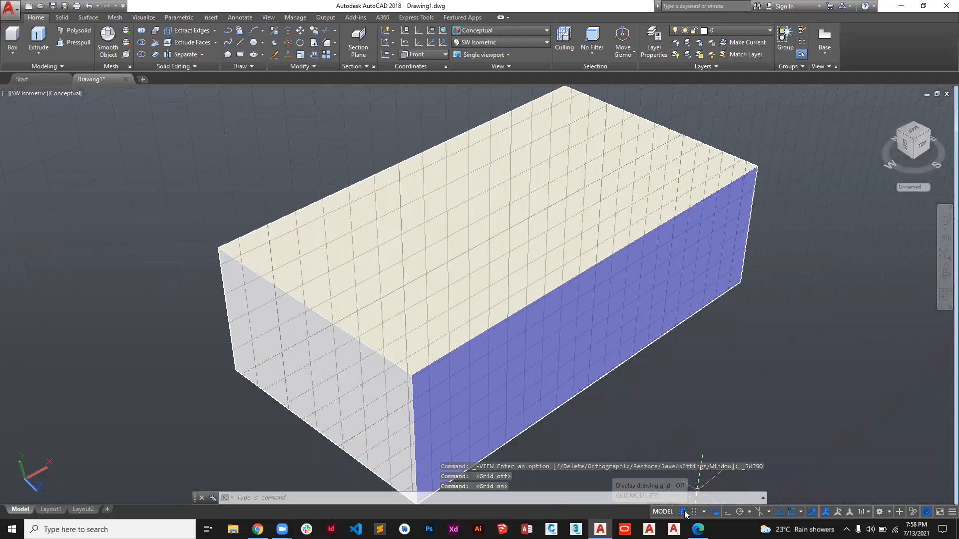
pyautogui.click(682, 512)
pyautogui.click(683, 512)
pyautogui.click(683, 512)
pyautogui.click(682, 512)
pyautogui.click(683, 512)
pyautogui.click(682, 512)
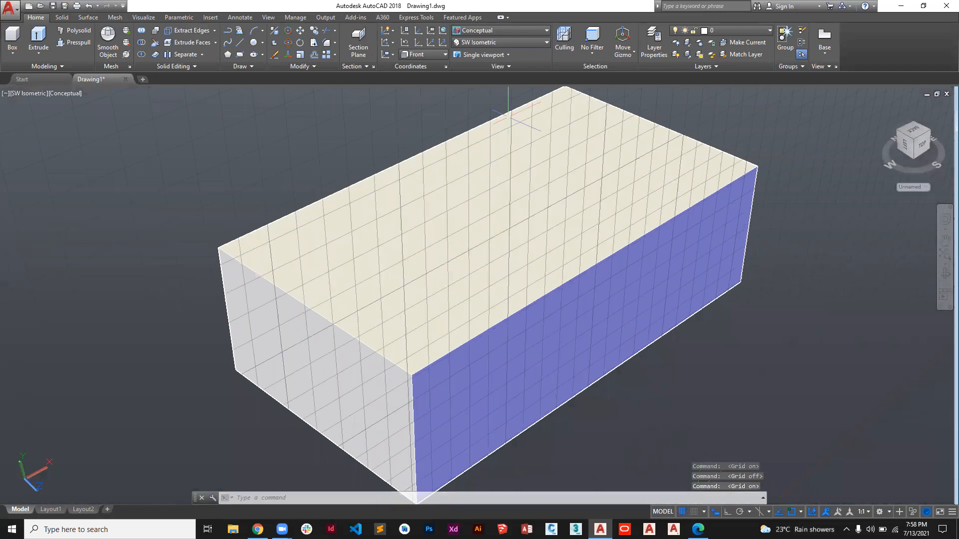
# View the box in SE Isometric, and turn it to face the TOP side of the ViewCube.
pyautogui.click(506, 45)
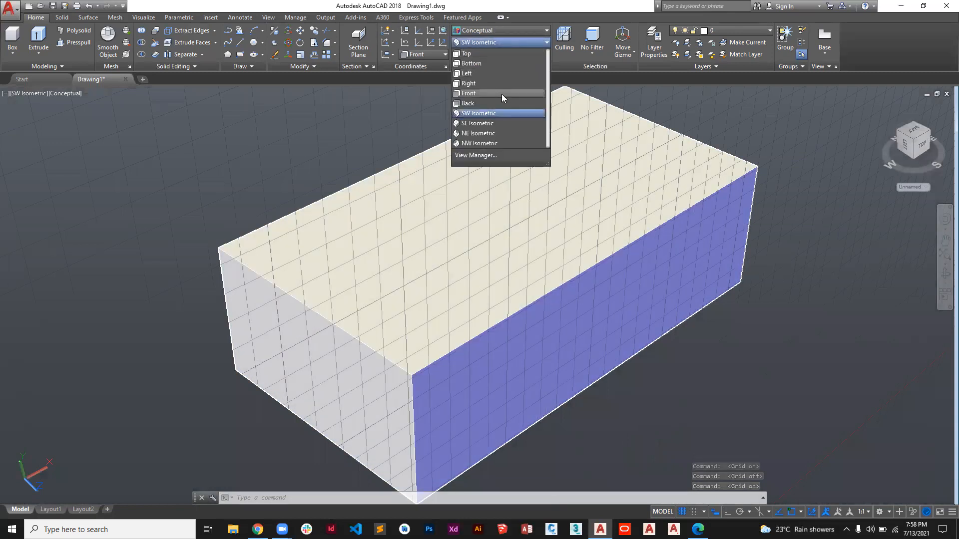
pyautogui.click(500, 123)
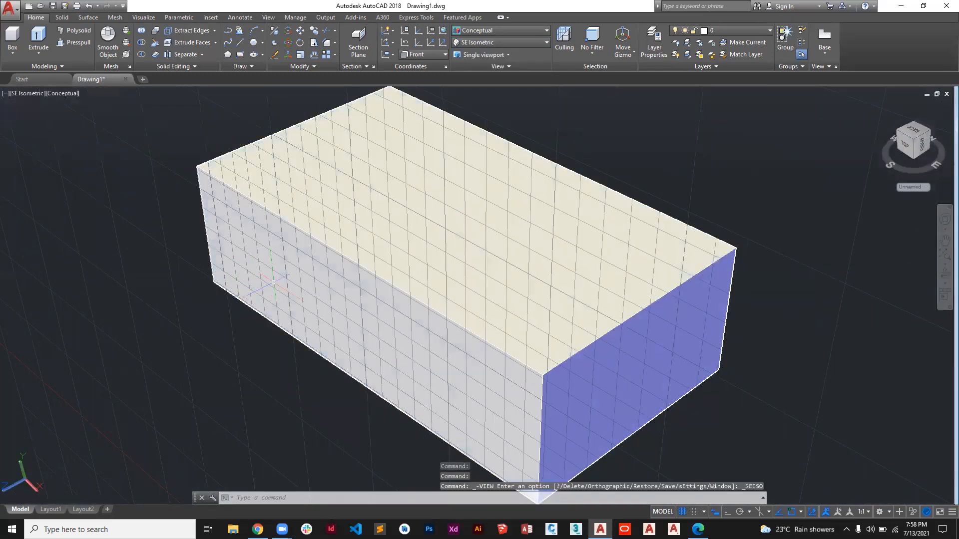
pyautogui.scroll(-2, 327, 259)
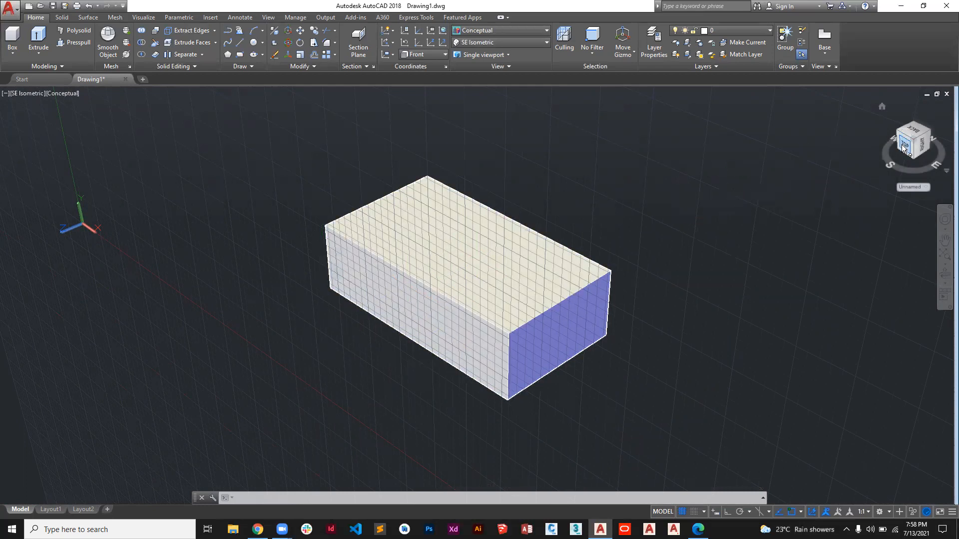
pyautogui.moveTo(903, 147); pyautogui.dragTo(898, 151)
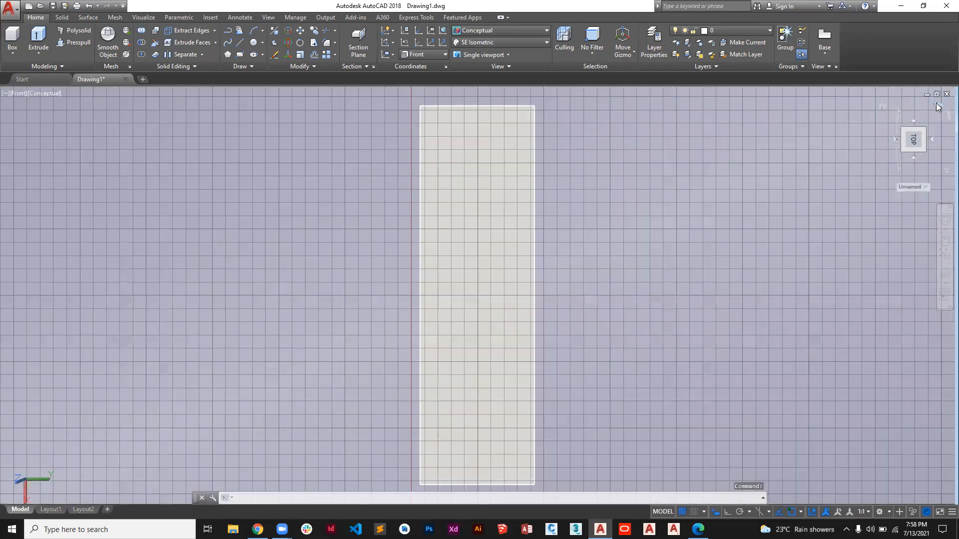
# Roll the flat view of the box's TOP side in 90-degree turns counterclockwise and clockwise using the ViewCube.
pyautogui.click(938, 107)
pyautogui.click(938, 108)
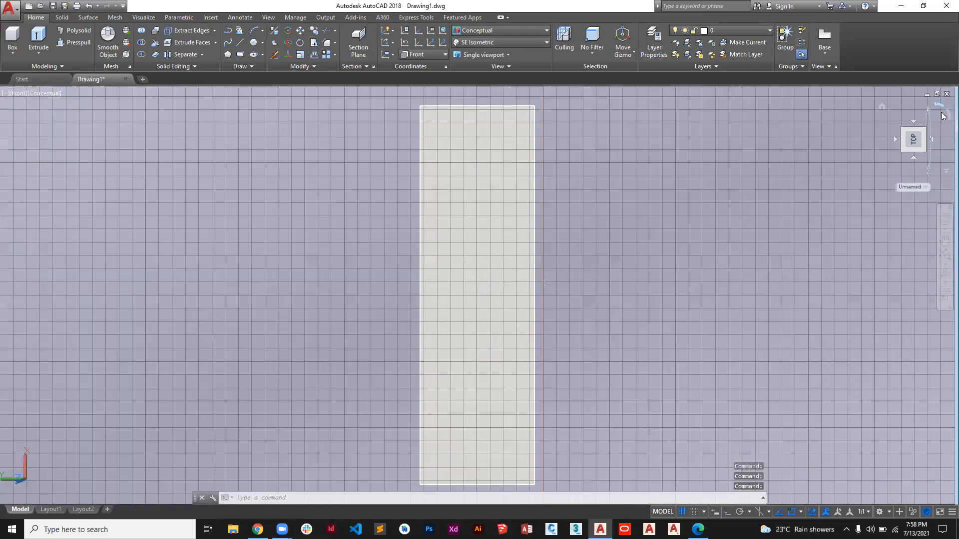
pyautogui.click(940, 108)
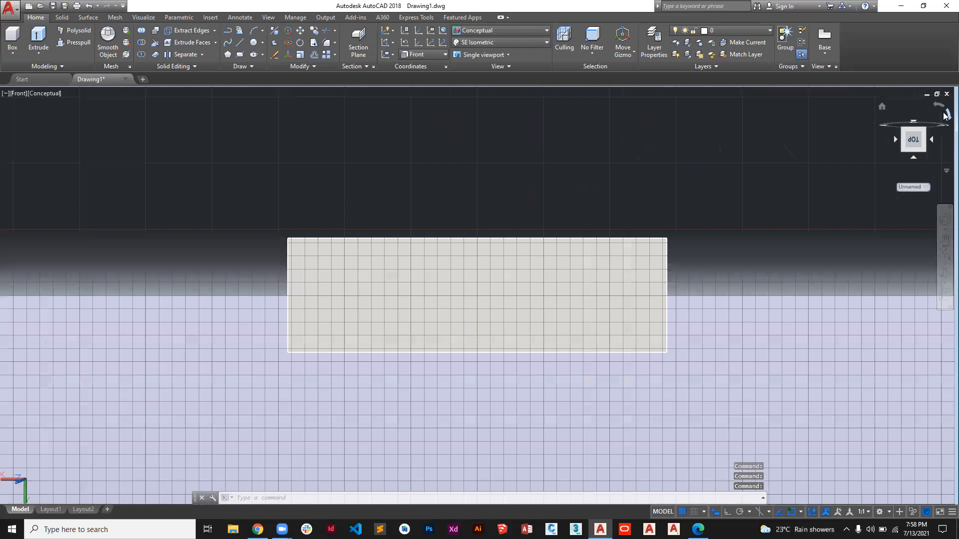
pyautogui.click(943, 113)
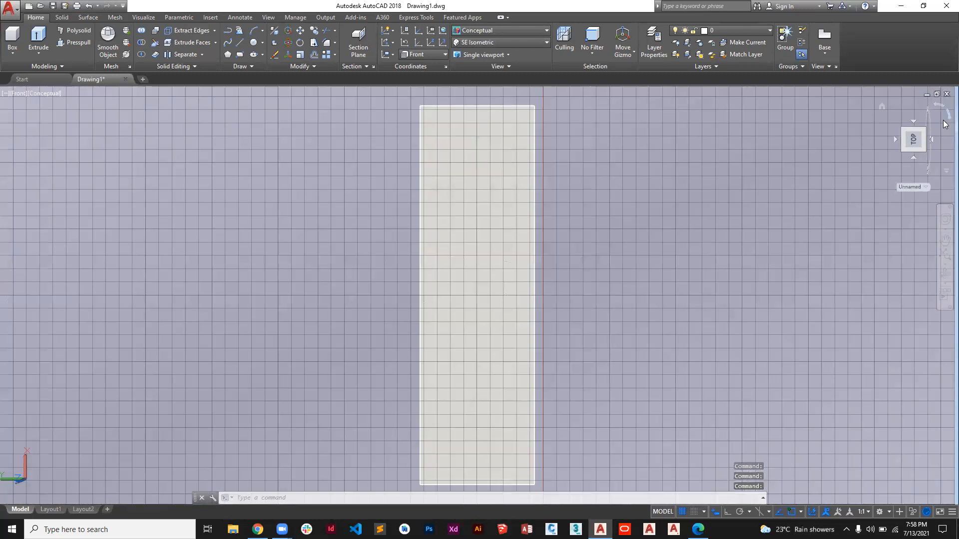
pyautogui.click(944, 124)
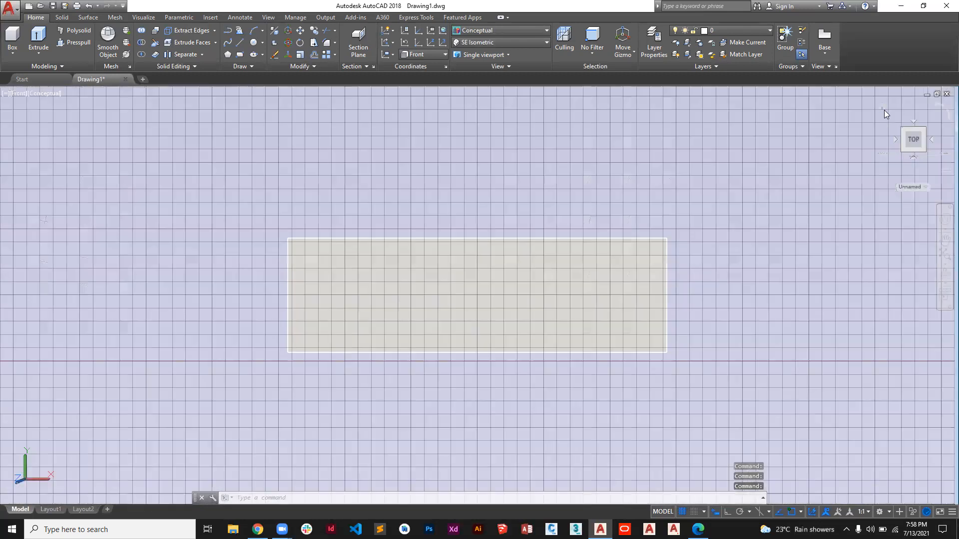
# From the Home view, turn the box to the ViewCube's LEFT and BACK sides, rolling the BACK view a quarter turn each way.
pyautogui.click(883, 108)
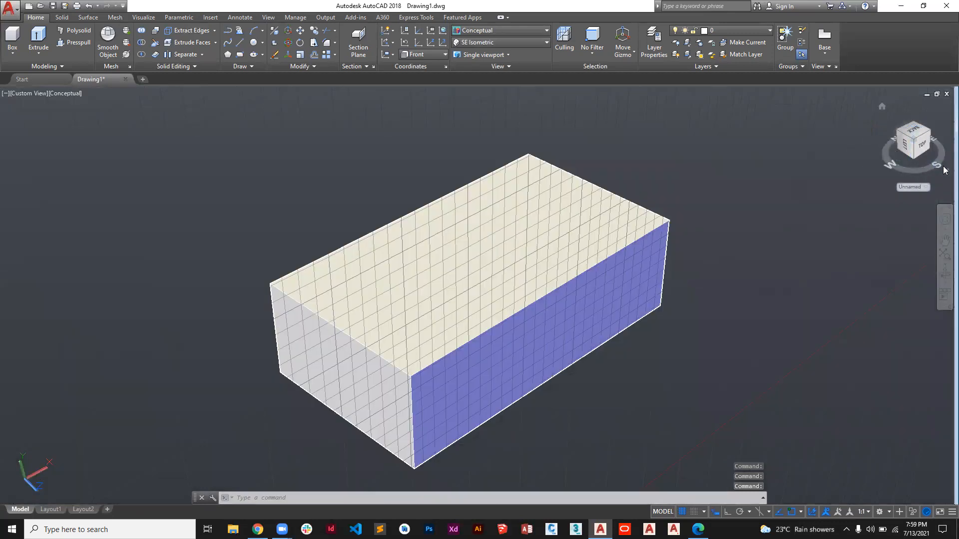
pyautogui.click(892, 166)
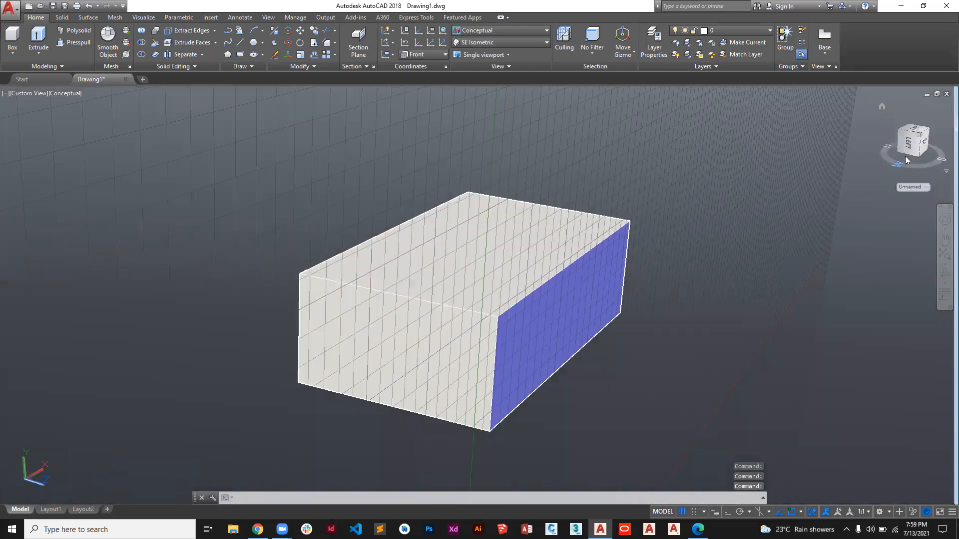
pyautogui.click(906, 156)
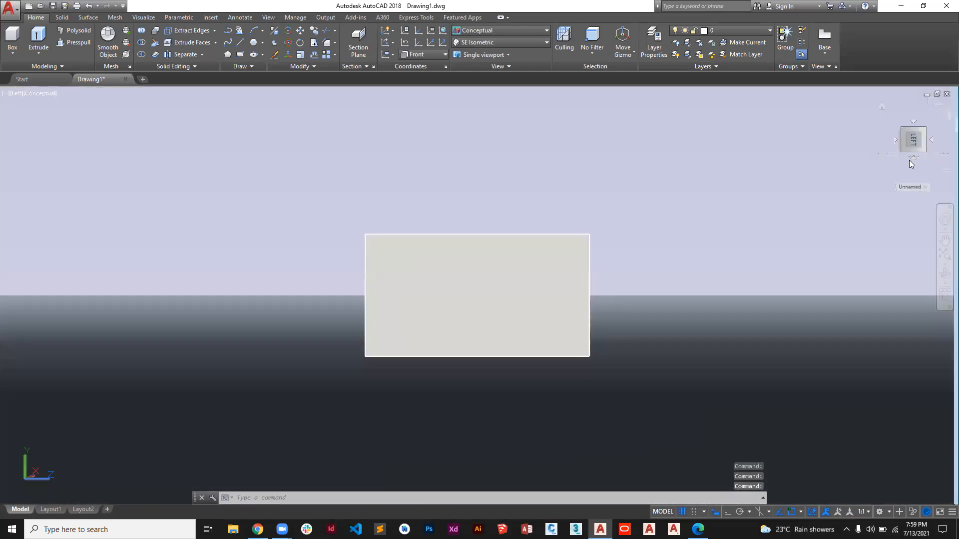
pyautogui.click(917, 122)
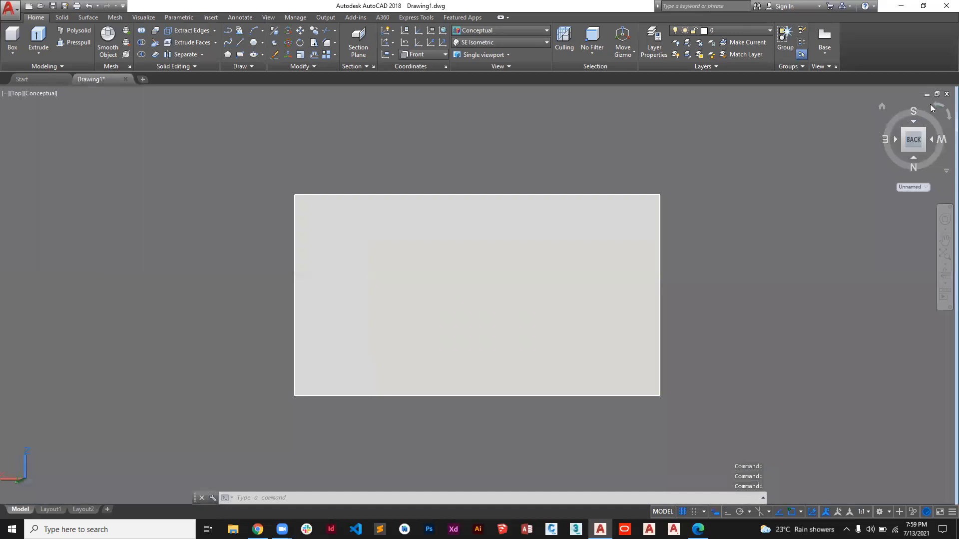
pyautogui.click(941, 108)
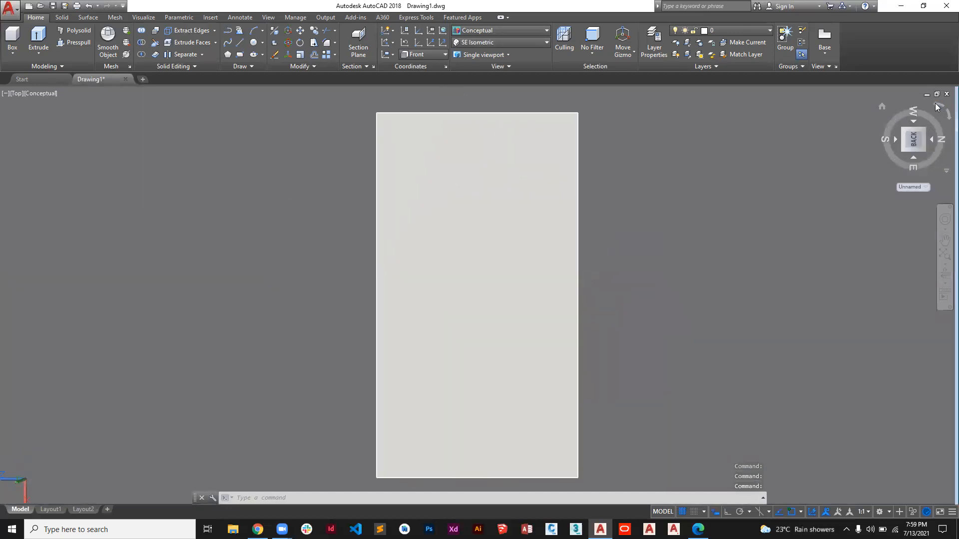
pyautogui.click(944, 113)
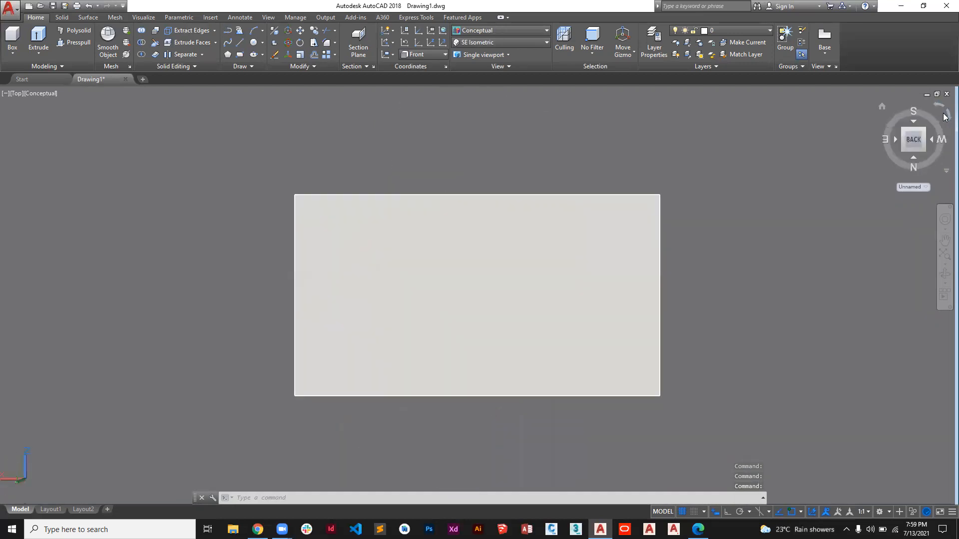
# Compare the box in the preset SW Isometric, Bottom and SE Isometric views, leaving the model in SE Isometric.
pyautogui.click(483, 43)
pyautogui.click(482, 109)
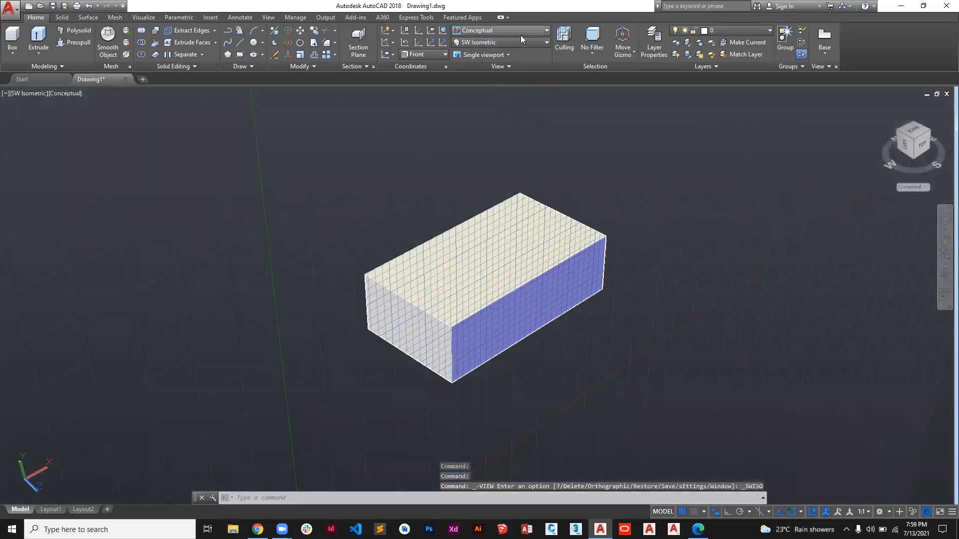
pyautogui.click(520, 31)
pyautogui.click(432, 55)
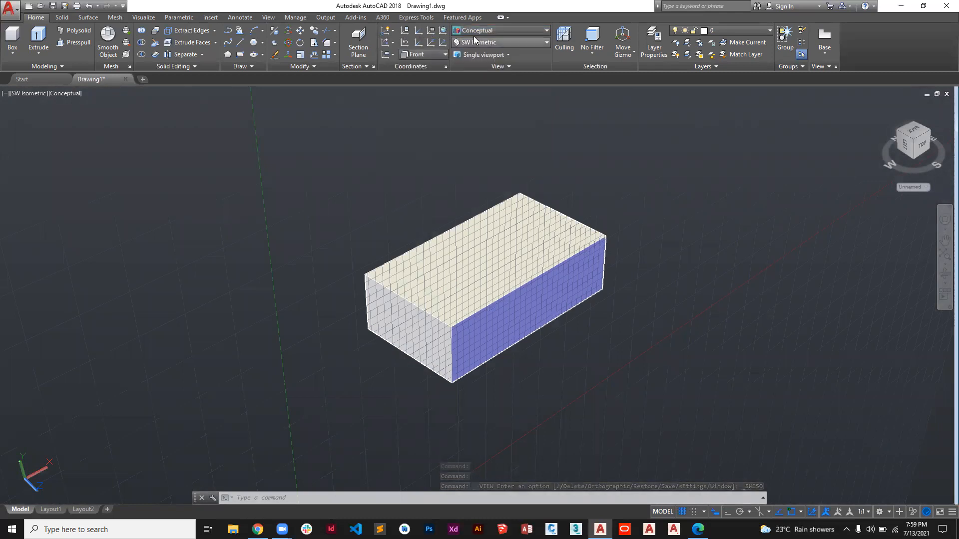
pyautogui.click(505, 41)
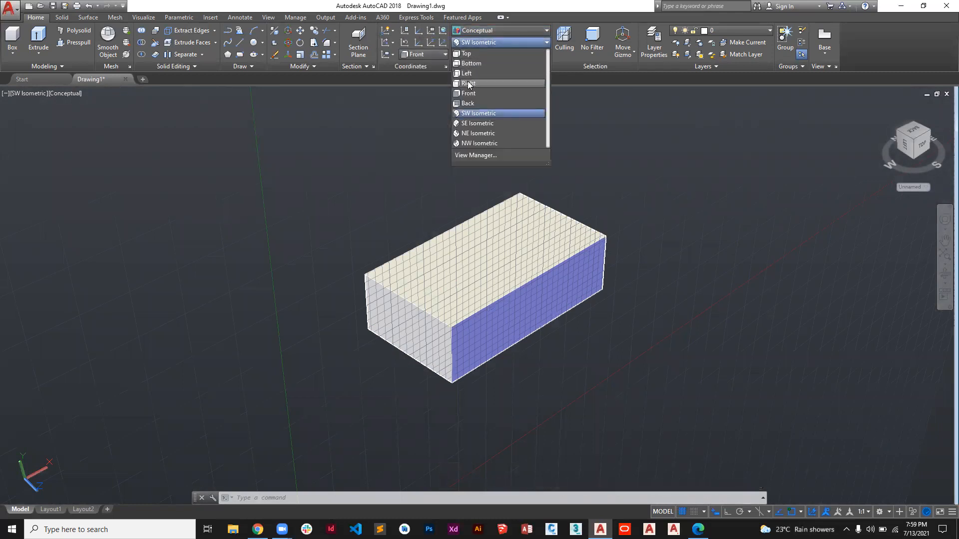
pyautogui.click(505, 63)
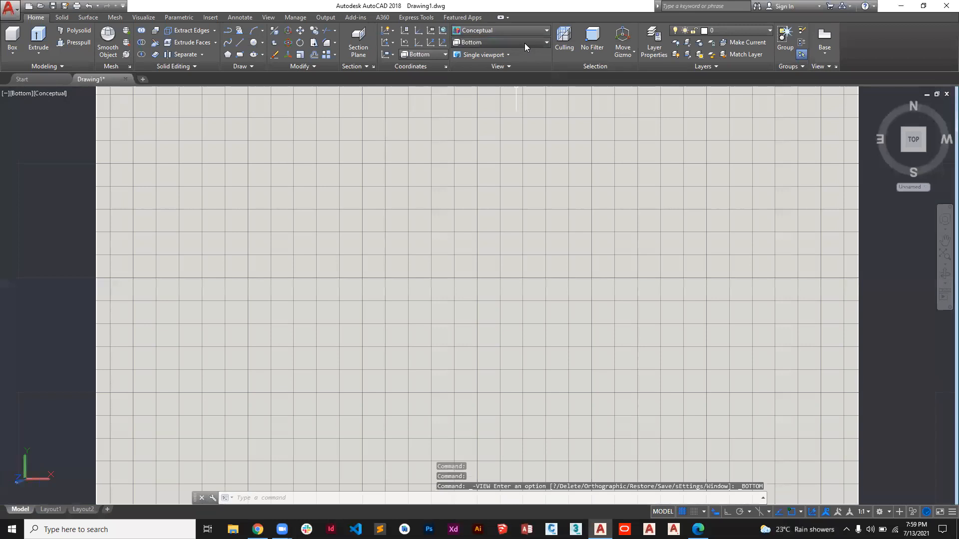
pyautogui.click(524, 43)
pyautogui.click(475, 124)
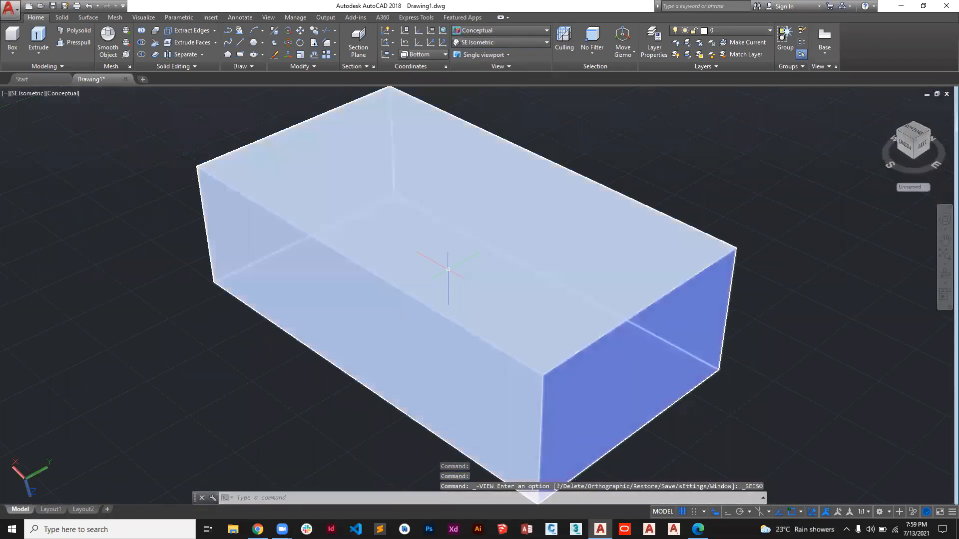
pyautogui.scroll(-4, 286, 316)
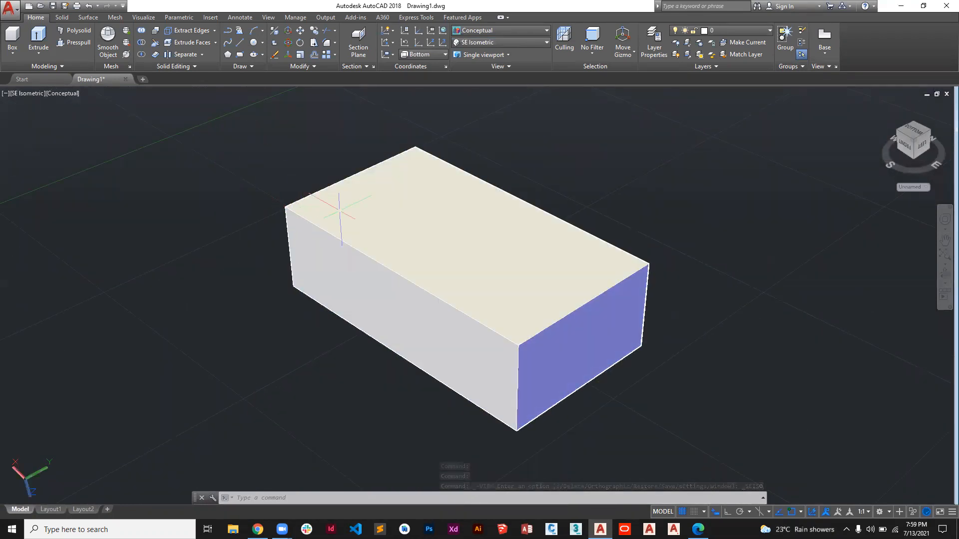
pyautogui.scroll(-2, 340, 218)
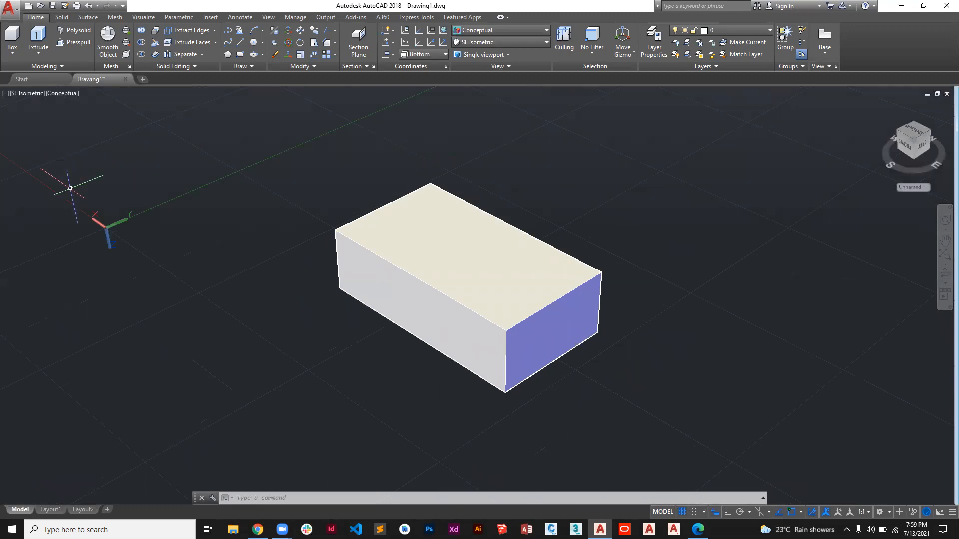
# Create a solid cylinder beside the box, with a base radius of about 4.28 and a height of about 14.89.
pyautogui.click(15, 56)
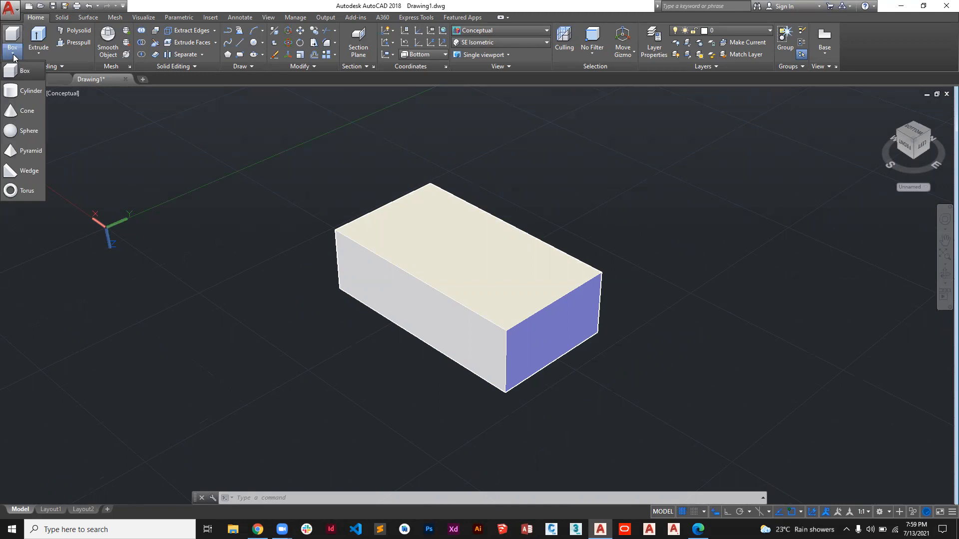
pyautogui.click(23, 91)
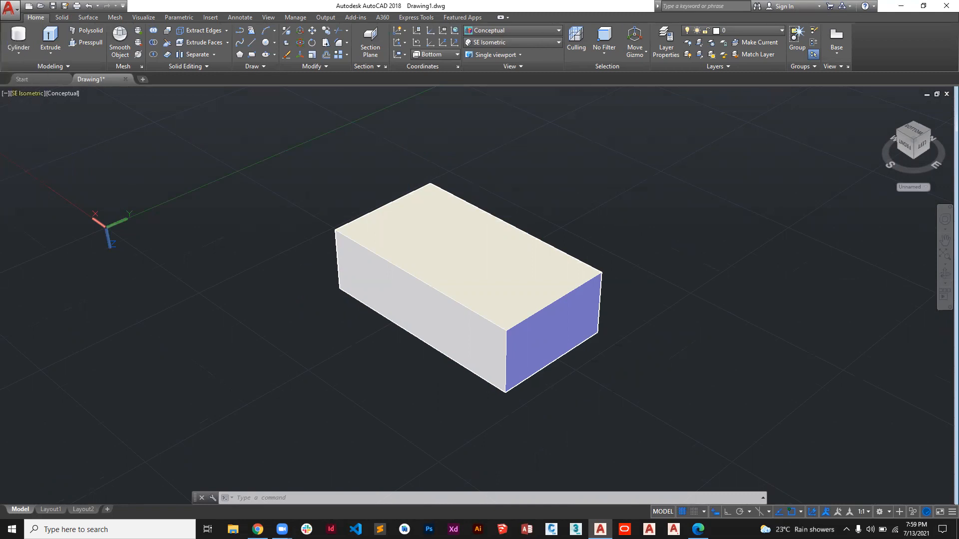
pyautogui.click(648, 210)
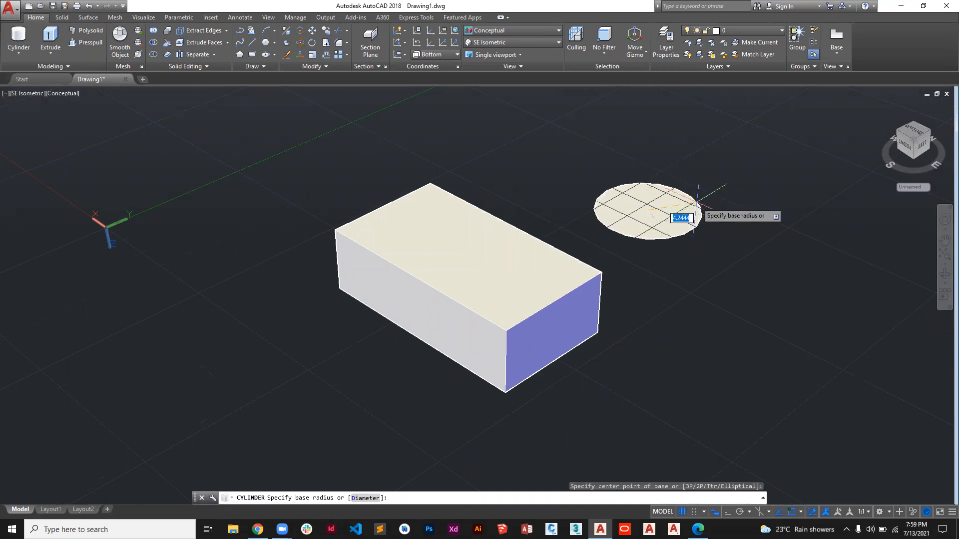
pyautogui.click(697, 213)
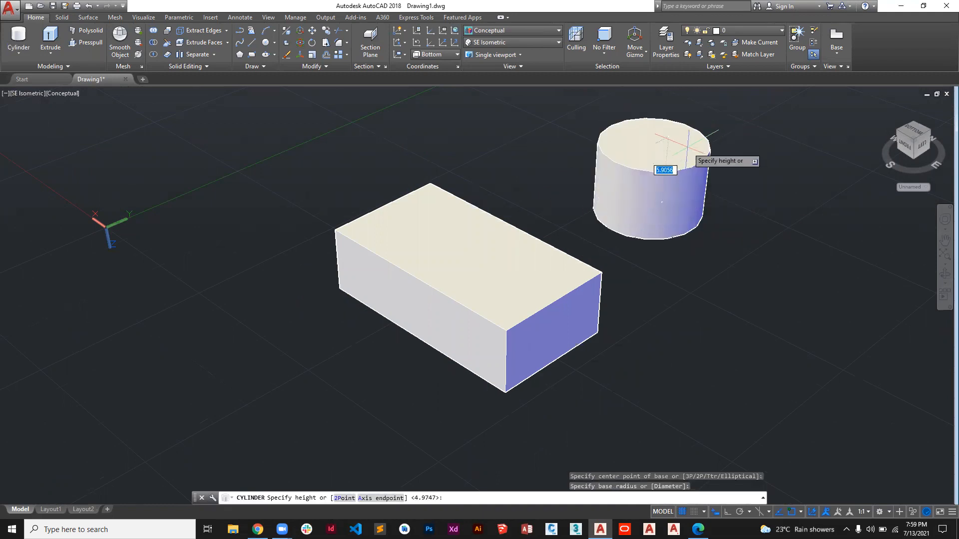
pyautogui.moveTo(685, 153); pyautogui.dragTo(676, 242, button='middle')
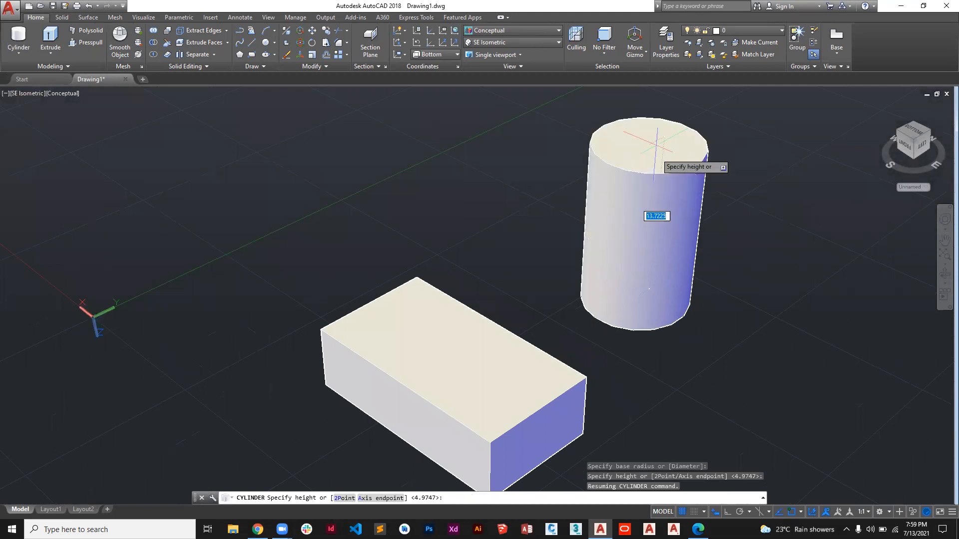
pyautogui.click(649, 128)
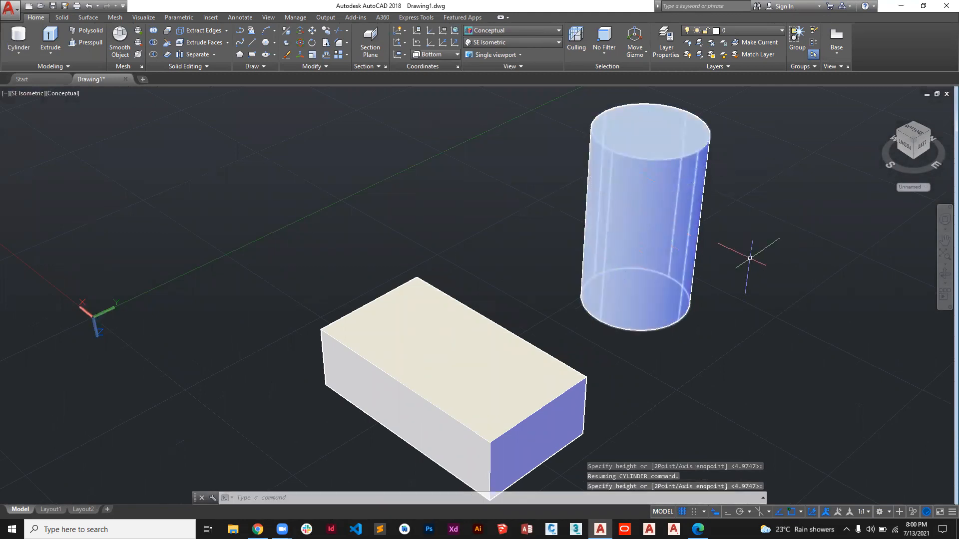
pyautogui.keyDown('shift'); pyautogui.moveTo(749, 246); pyautogui.dragTo(624, 229, button='middle'); pyautogui.keyUp('shift')
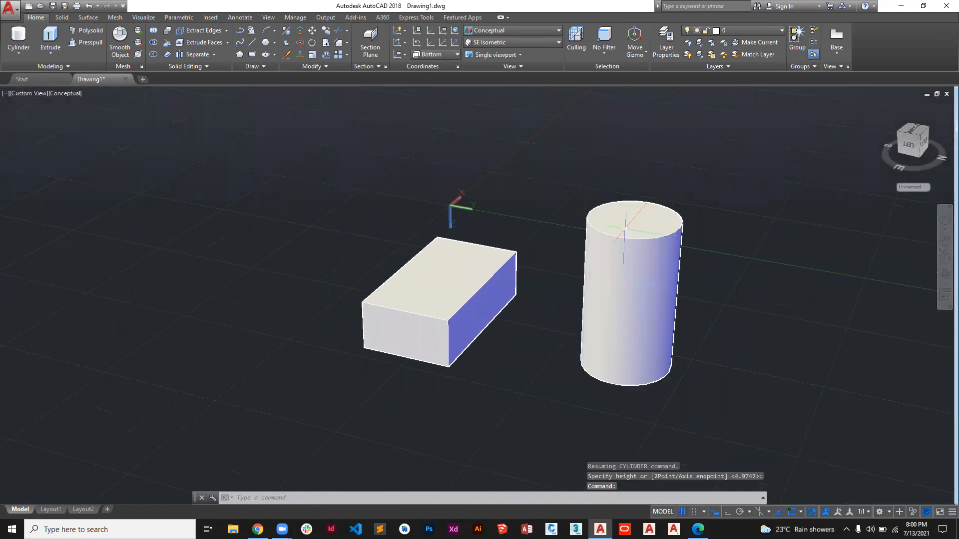
# Create a solid cone beyond the cylinder, with a base radius of about 6.46 and a height of about 14.47.
pyautogui.click(18, 53)
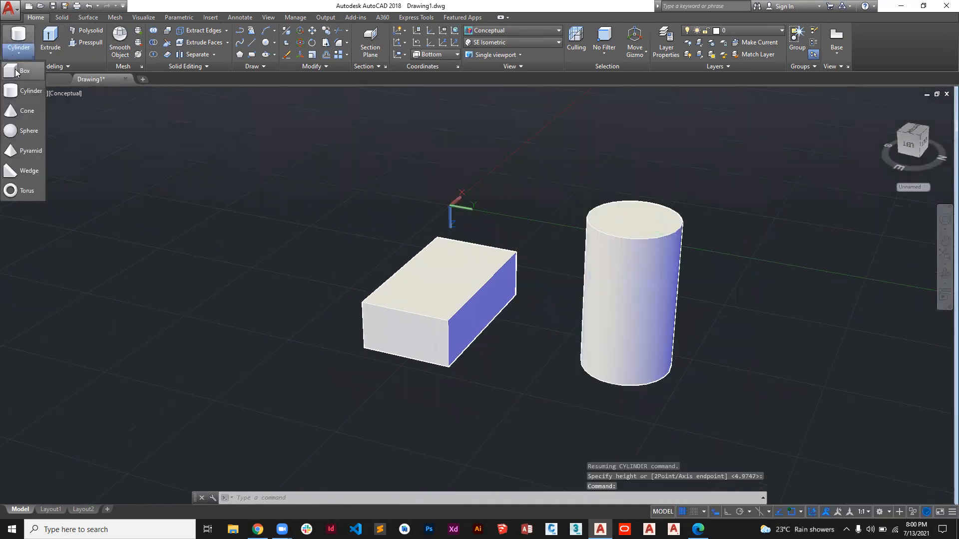
pyautogui.click(20, 110)
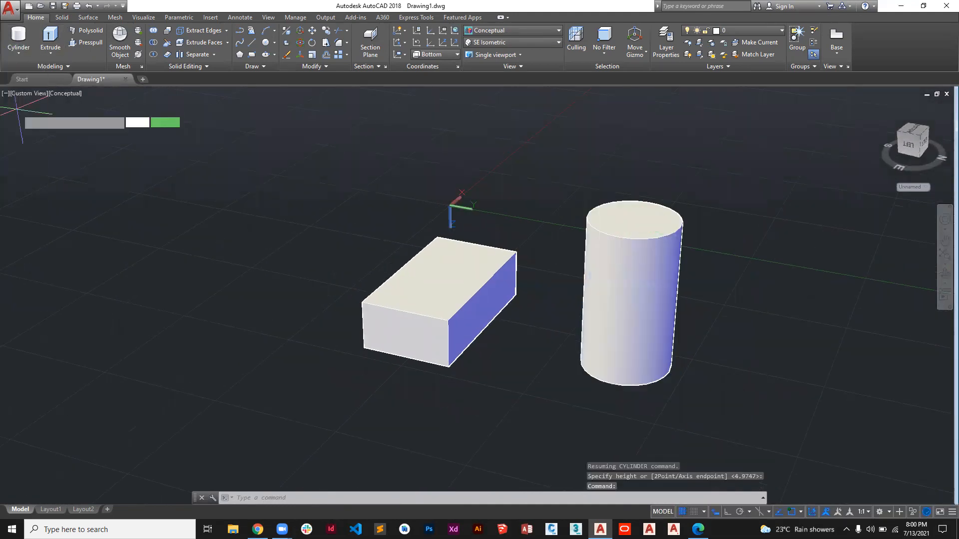
pyautogui.click(830, 370)
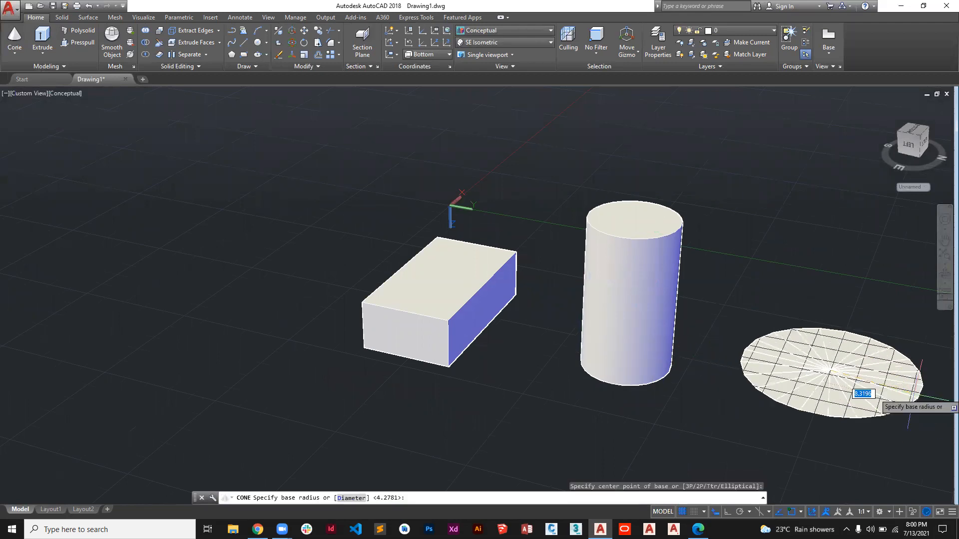
pyautogui.click(894, 392)
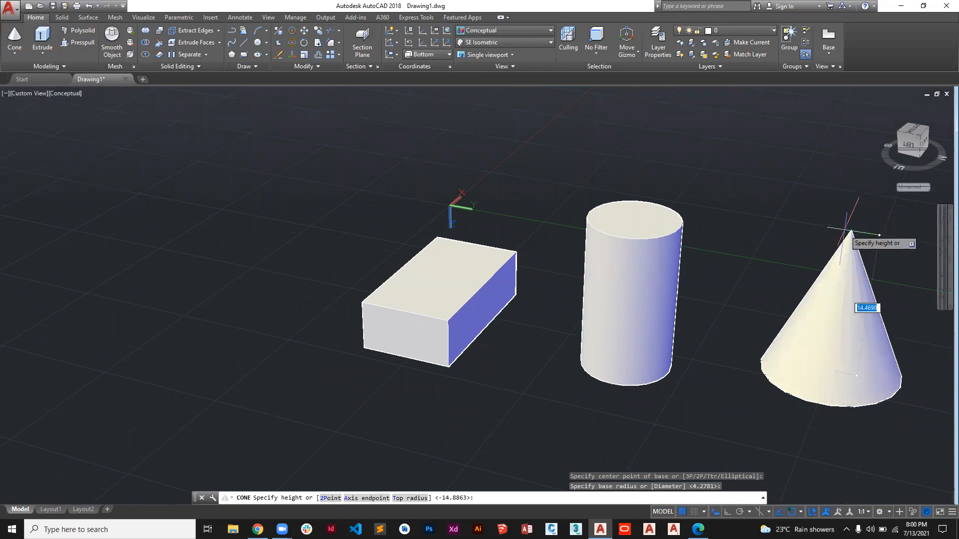
pyautogui.click(850, 233)
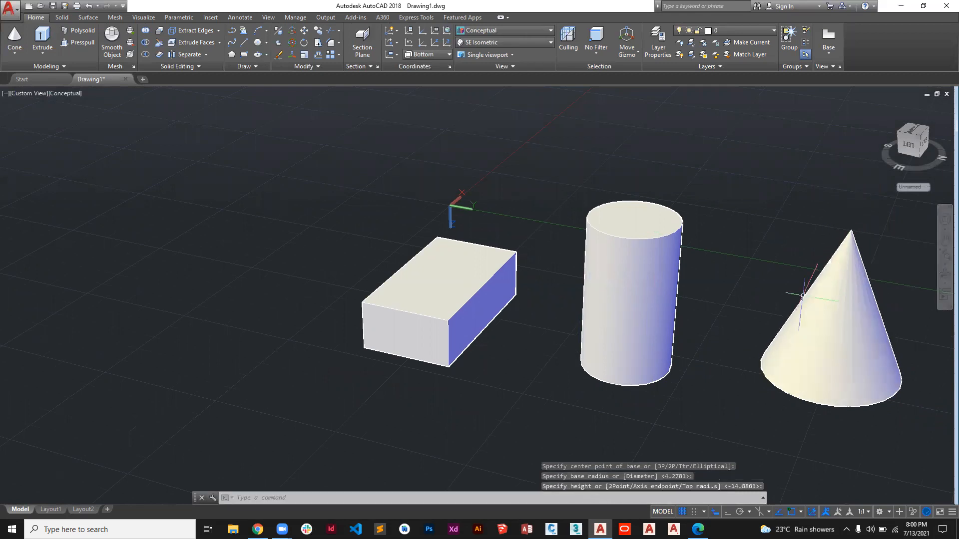
# Create a solid sphere on the opposite side of the box from the cylinder and cone.
pyautogui.click(13, 61)
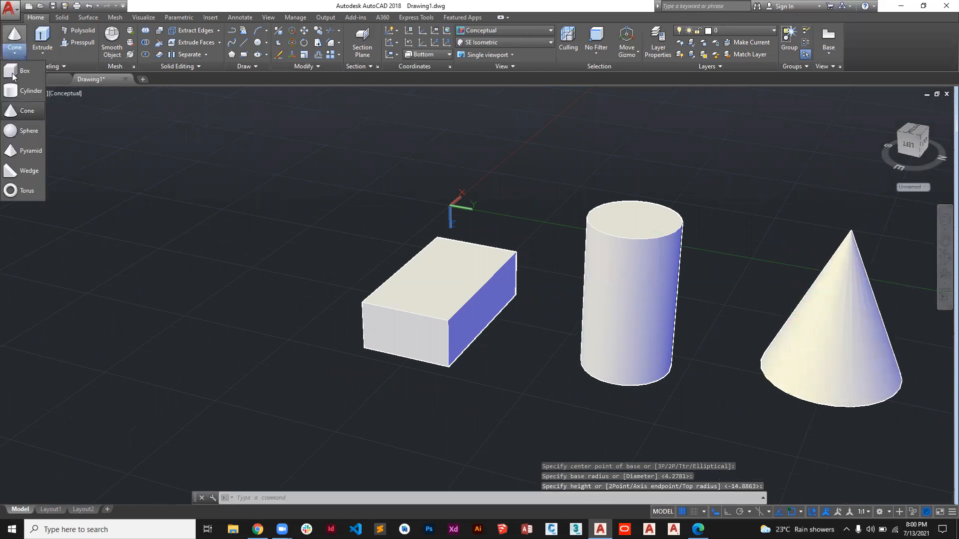
pyautogui.click(22, 134)
pyautogui.click(148, 250)
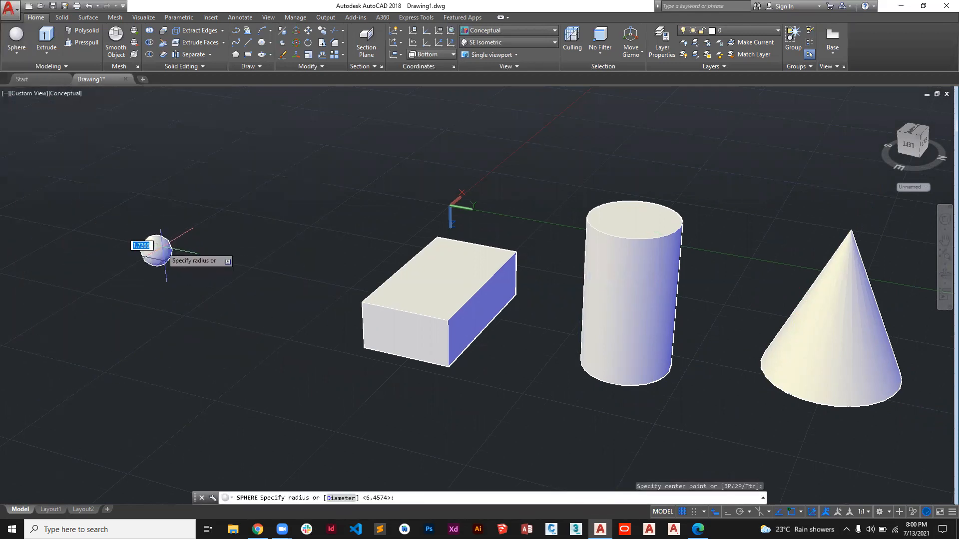
pyautogui.click(207, 265)
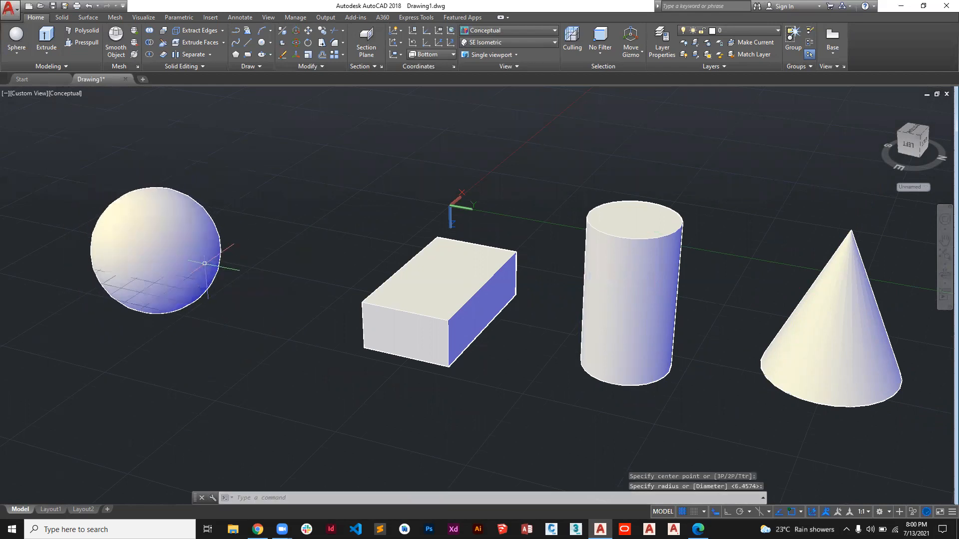
pyautogui.keyDown('shift'); pyautogui.moveTo(172, 254); pyautogui.dragTo(193, 214, button='middle'); pyautogui.keyUp('shift')
# Set the visual style to X-Ray and examine the four solids from other angles.
pyautogui.click(62, 94)
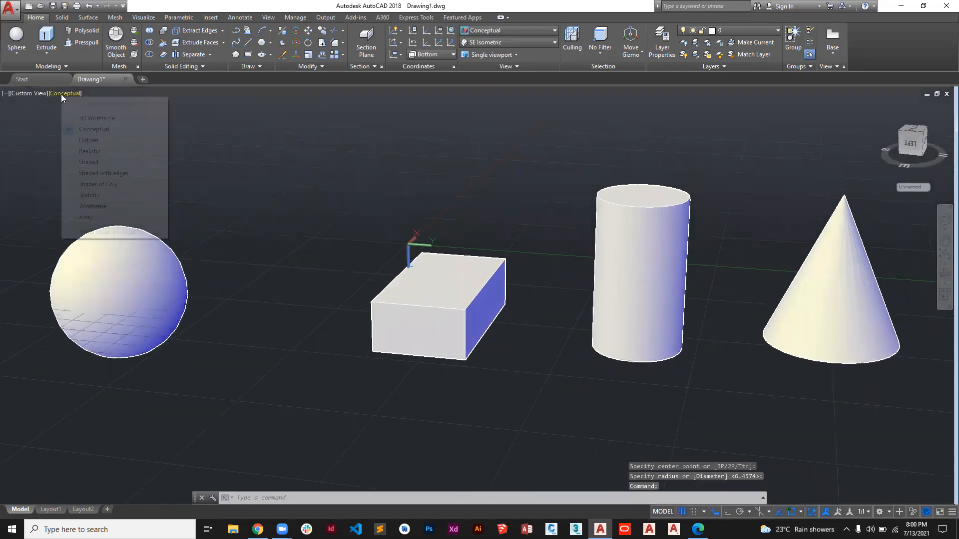
pyautogui.click(91, 218)
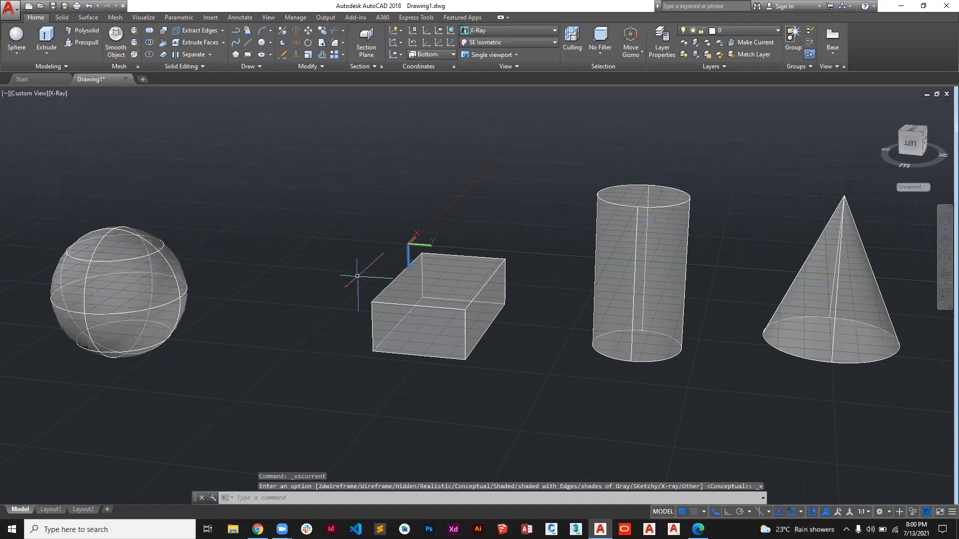
pyautogui.keyDown('shift'); pyautogui.moveTo(557, 270); pyautogui.dragTo(523, 283, button='middle'); pyautogui.keyUp('shift')
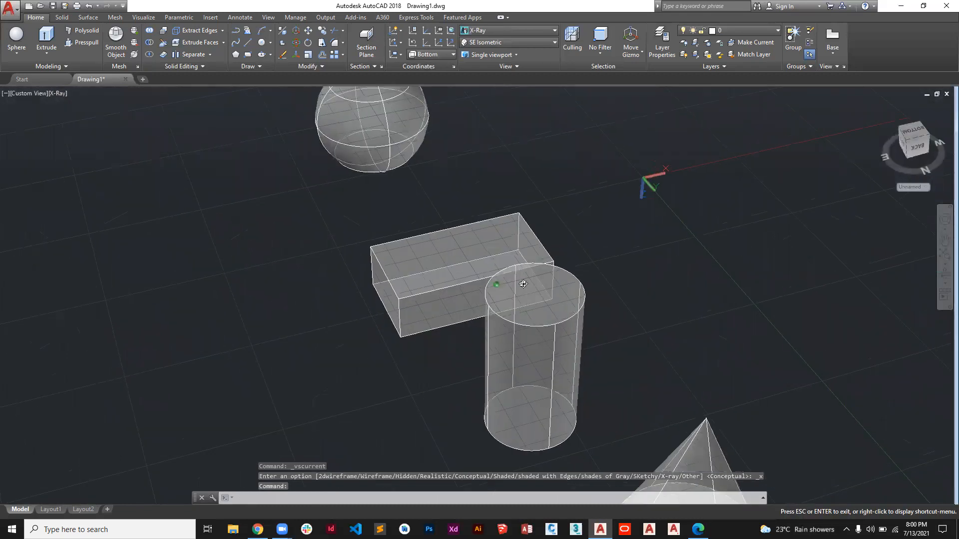
# Create a solid wedge beside the box, on the open ground clear of the cylinder and cone.
pyautogui.keyDown('shift'); pyautogui.moveTo(454, 261); pyautogui.dragTo(350, 283, button='middle'); pyautogui.keyUp('shift')
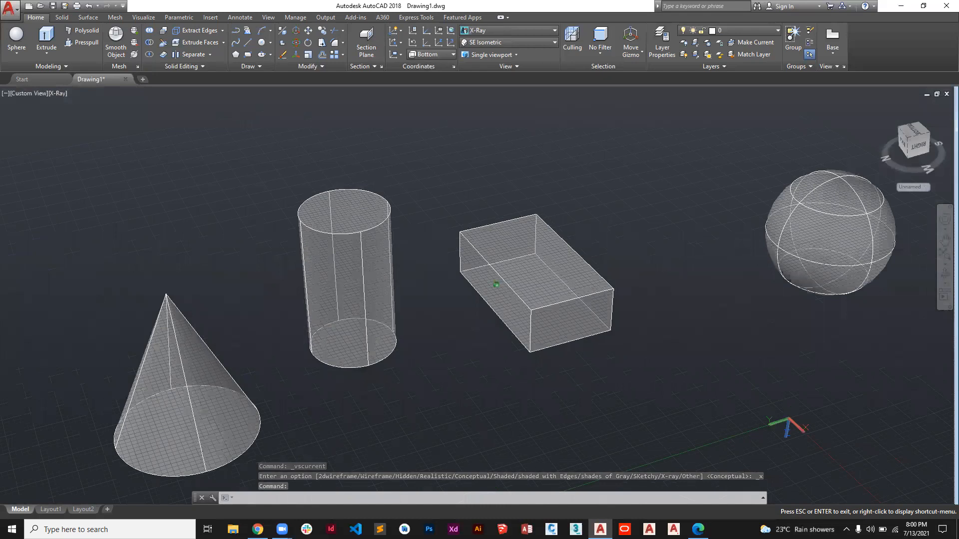
pyautogui.keyDown('shift'); pyautogui.moveTo(496, 285); pyautogui.dragTo(474, 289, button='middle'); pyautogui.keyUp('shift')
pyautogui.keyDown('shift'); pyautogui.moveTo(203, 314); pyautogui.dragTo(260, 341, button='middle'); pyautogui.keyUp('shift')
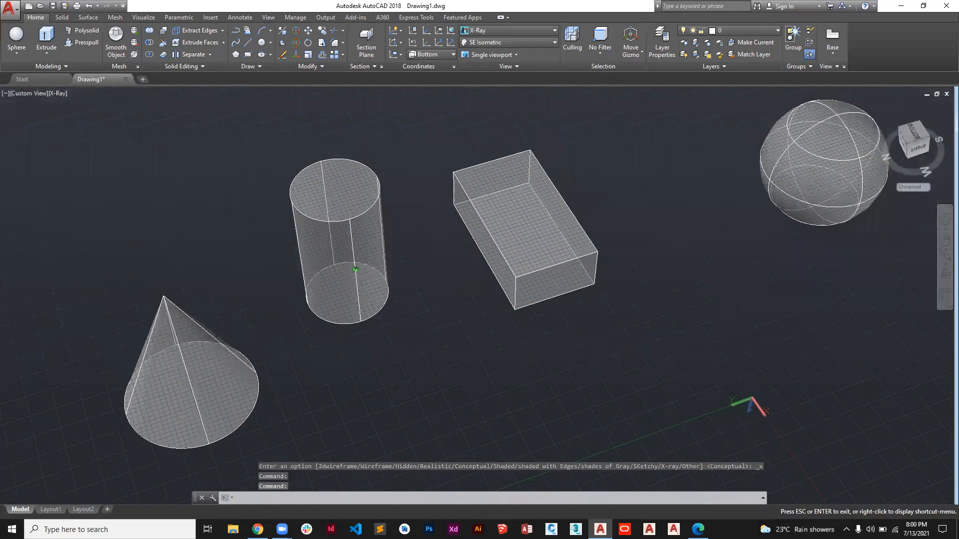
pyautogui.click(18, 54)
pyautogui.click(23, 171)
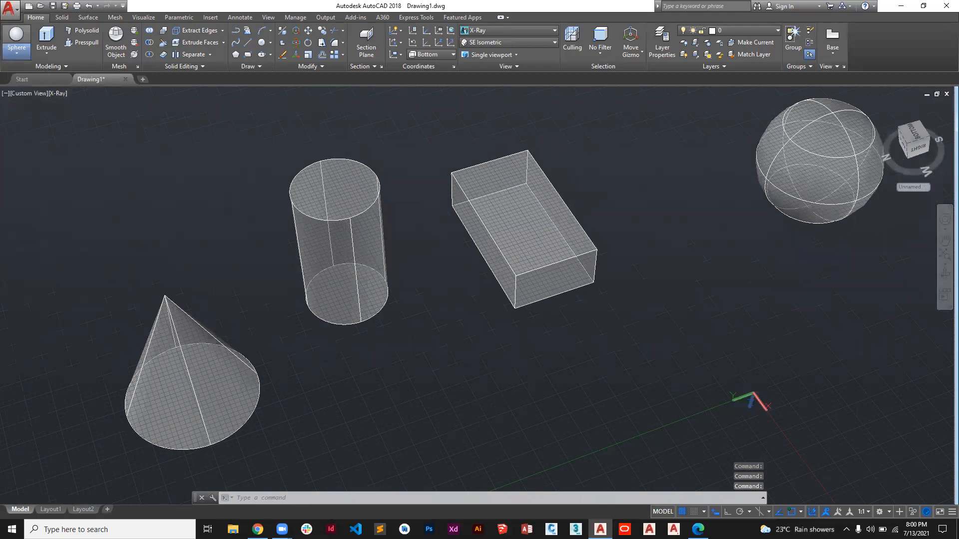
pyautogui.click(469, 404)
pyautogui.click(565, 393)
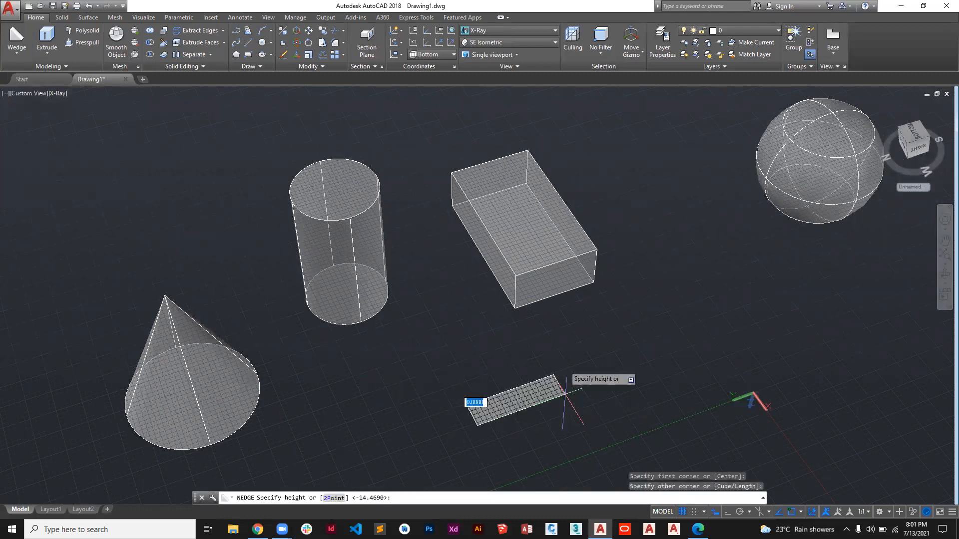
pyautogui.click(583, 332)
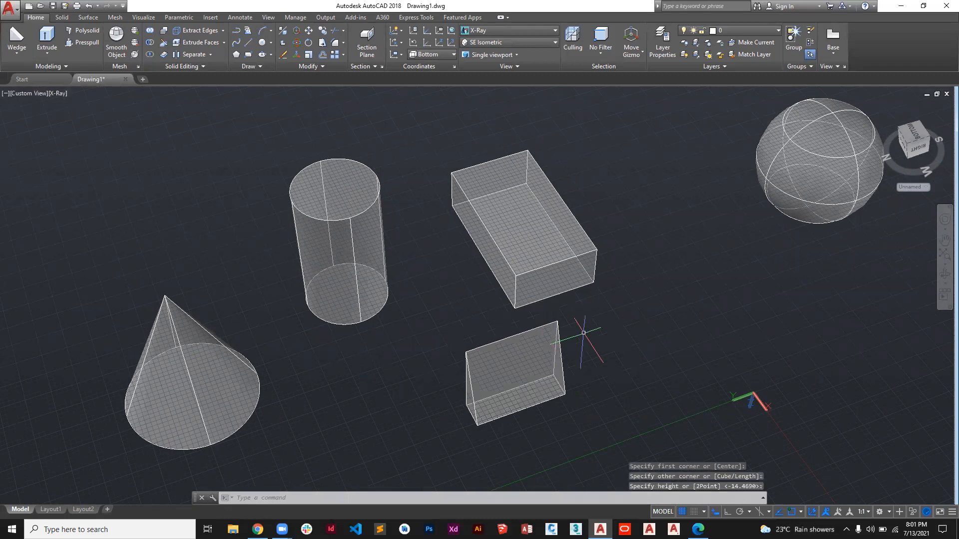
# Create a solid torus with a thin tube, well apart from the box and cylinder on the side away from the wedge.
pyautogui.keyDown('shift'); pyautogui.moveTo(584, 332); pyautogui.dragTo(570, 347, button='middle'); pyautogui.keyUp('shift')
pyautogui.keyDown('shift'); pyautogui.moveTo(423, 347); pyautogui.dragTo(392, 293, button='middle'); pyautogui.keyUp('shift')
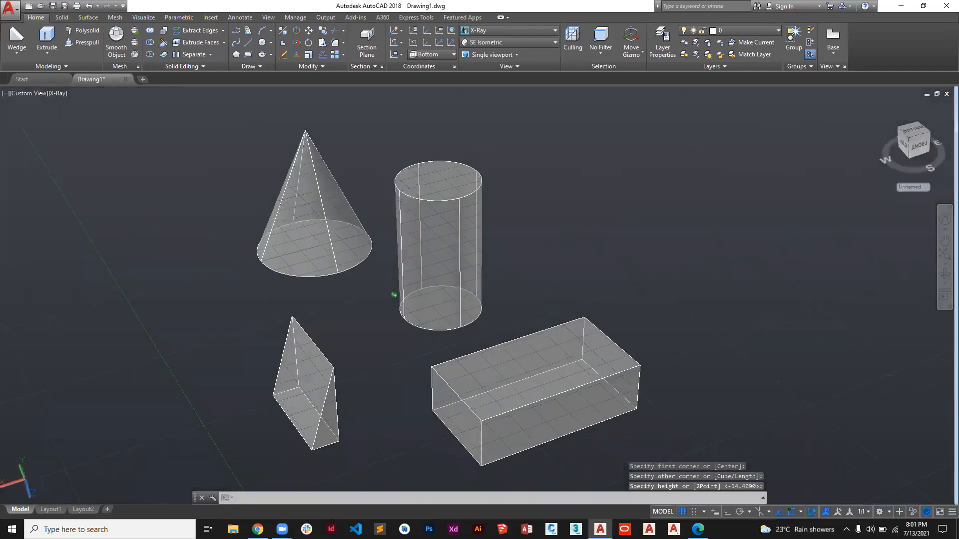
pyautogui.click(14, 52)
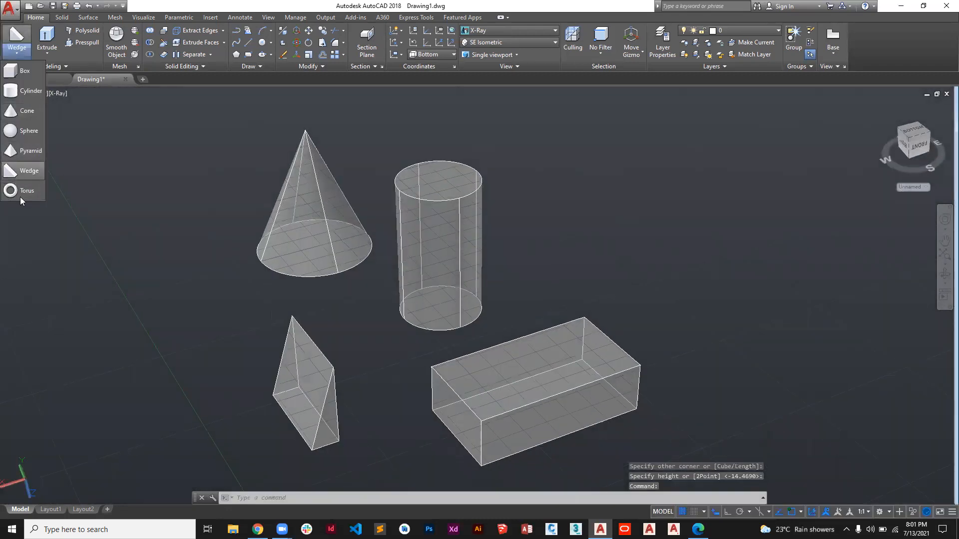
pyautogui.click(16, 187)
pyautogui.click(693, 207)
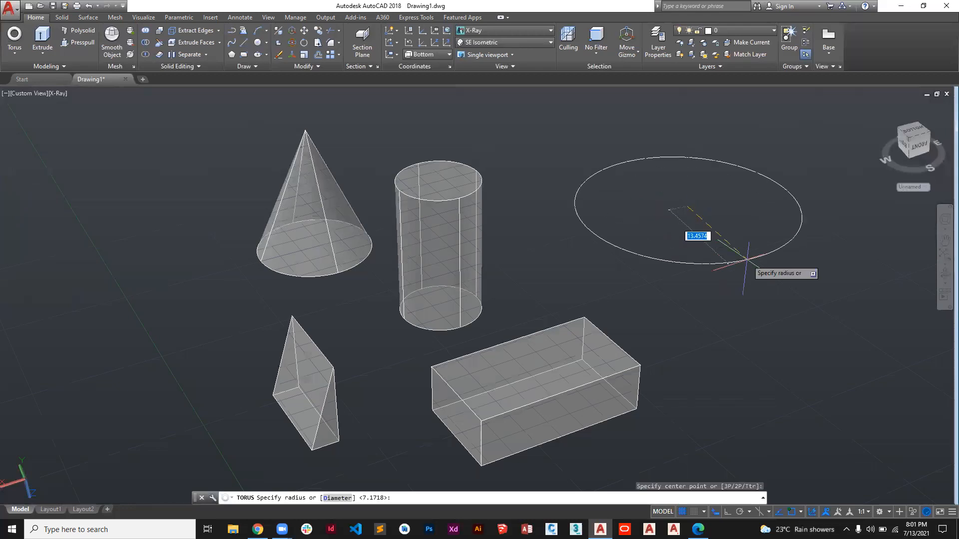
pyautogui.click(719, 235)
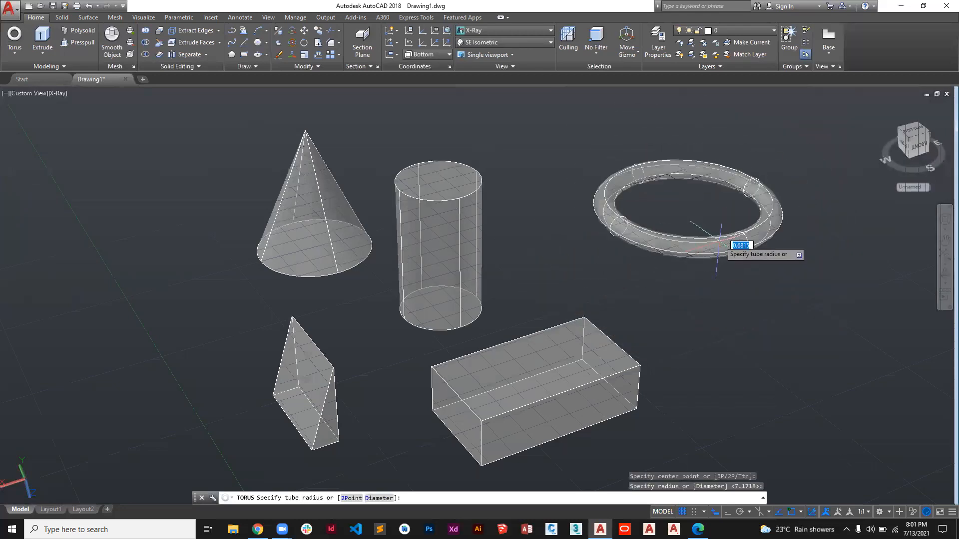
pyautogui.click(715, 236)
# Review the available solid primitives and examine all six solids together from farther away.
pyautogui.keyDown('shift'); pyautogui.moveTo(583, 259); pyautogui.dragTo(690, 298, button='middle'); pyautogui.keyUp('shift')
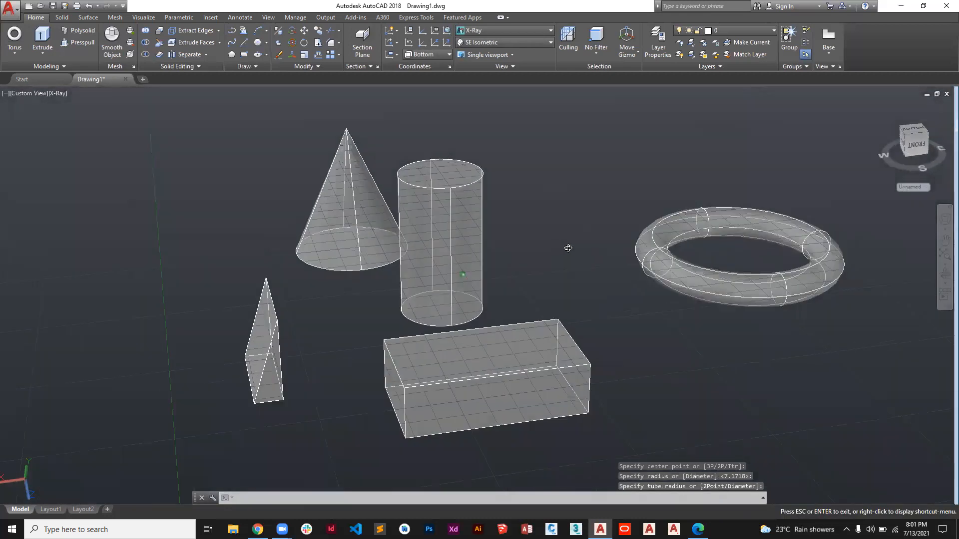
pyautogui.keyDown('shift'); pyautogui.moveTo(567, 246); pyautogui.dragTo(596, 236, button='middle'); pyautogui.keyUp('shift')
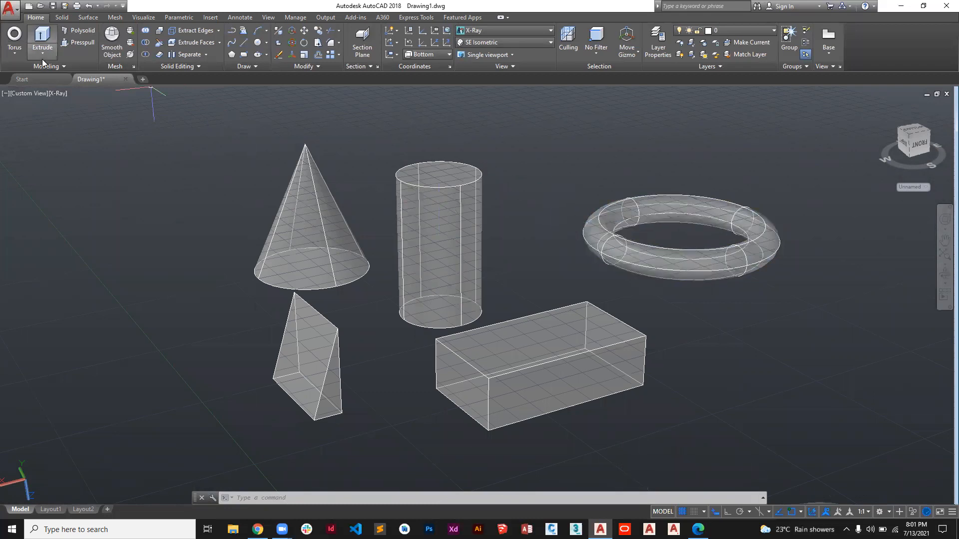
pyautogui.click(18, 55)
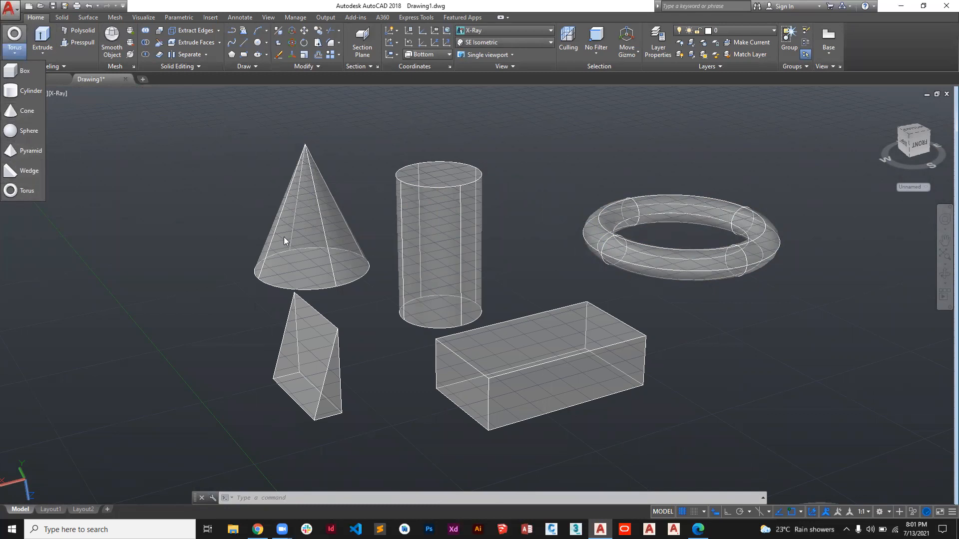
pyautogui.scroll(-3, 380, 239)
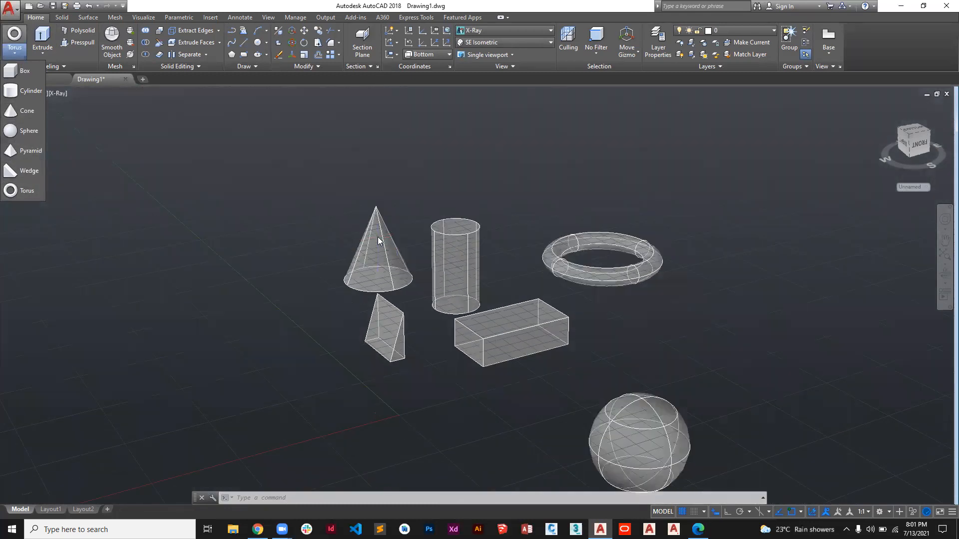
pyautogui.scroll(-2, 378, 240)
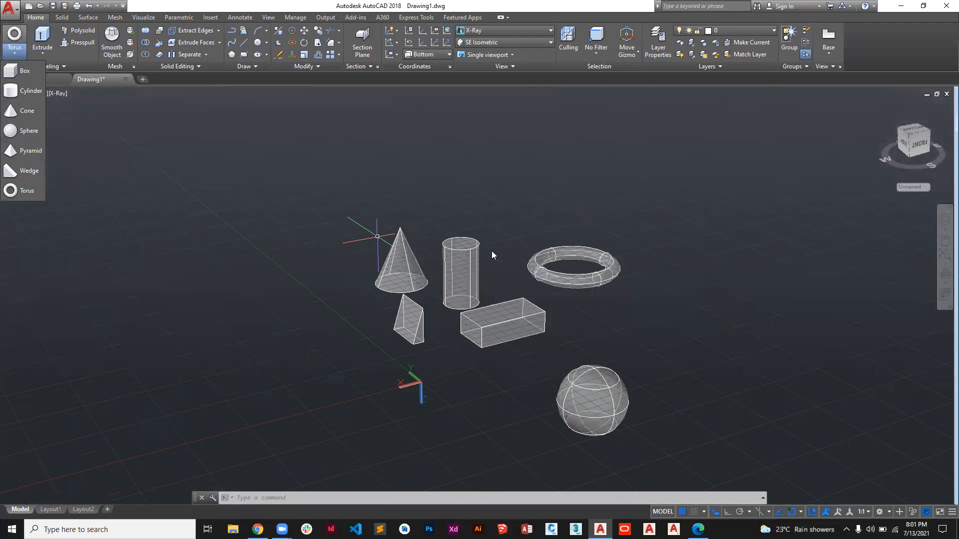
pyautogui.scroll(2, 492, 250)
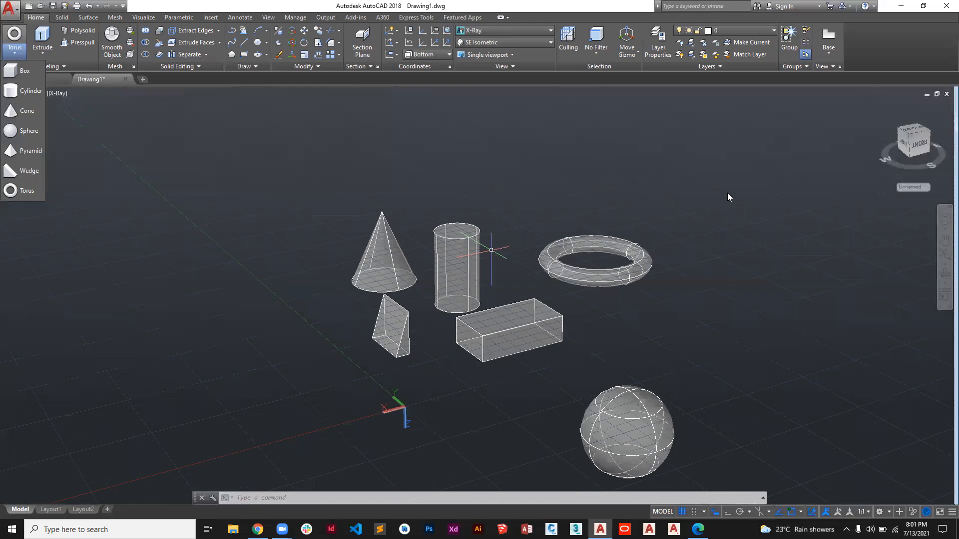
# Examine the solids in the ViewCube's Bottom, Back, Top and Right views, rotate the Top view, and return to the home view.
pyautogui.click(916, 132)
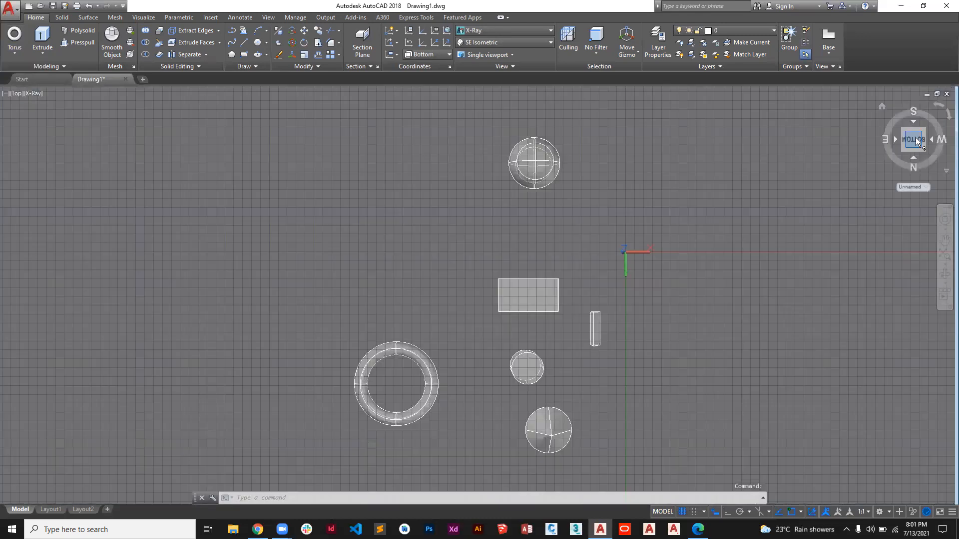
pyautogui.click(913, 157)
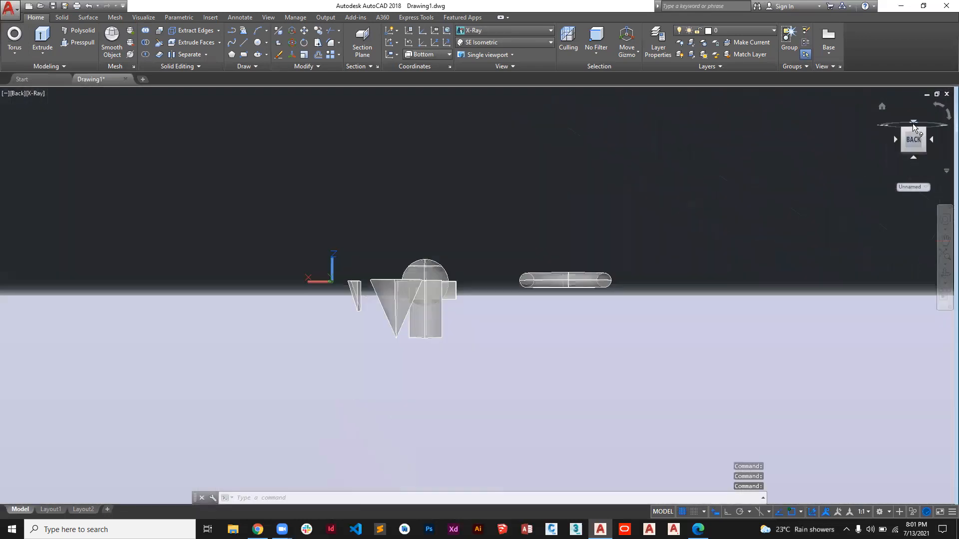
pyautogui.click(913, 123)
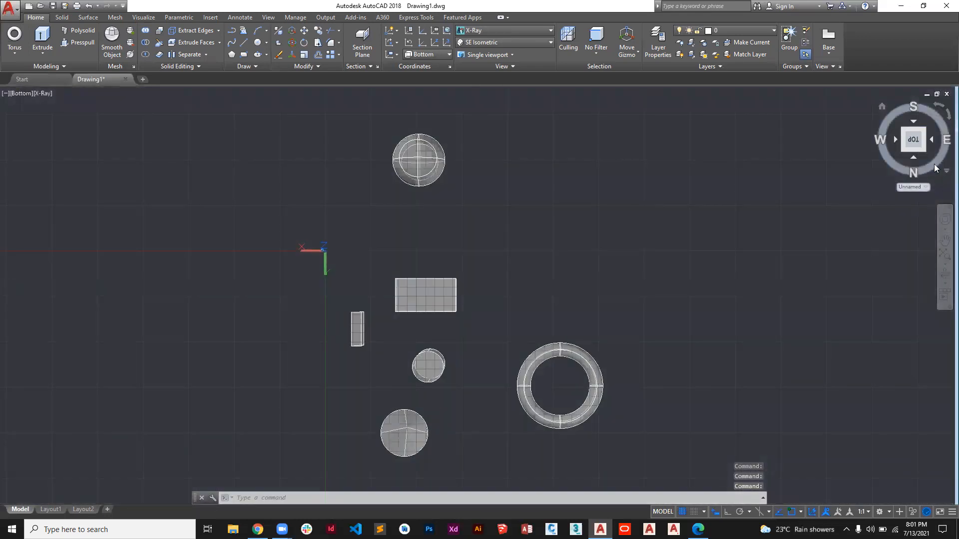
pyautogui.click(945, 123)
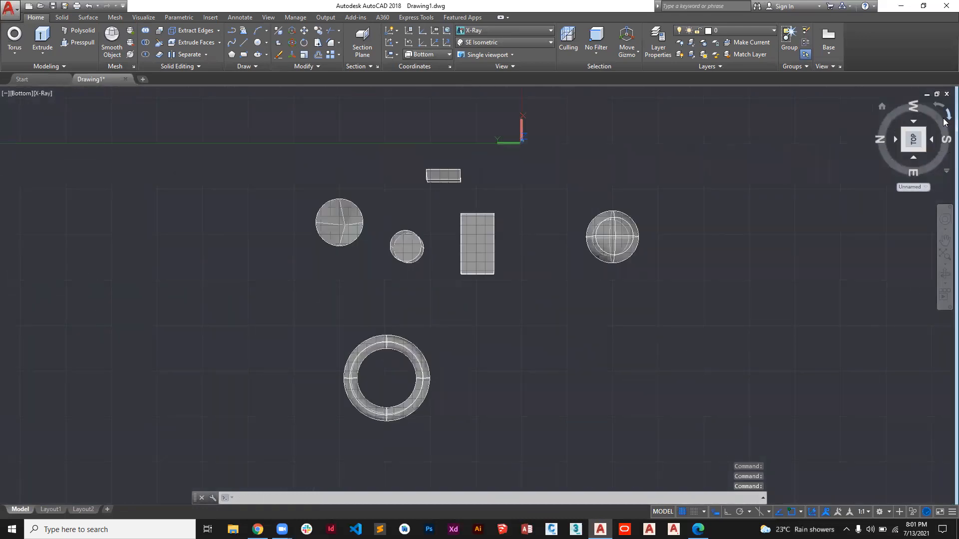
pyautogui.click(945, 123)
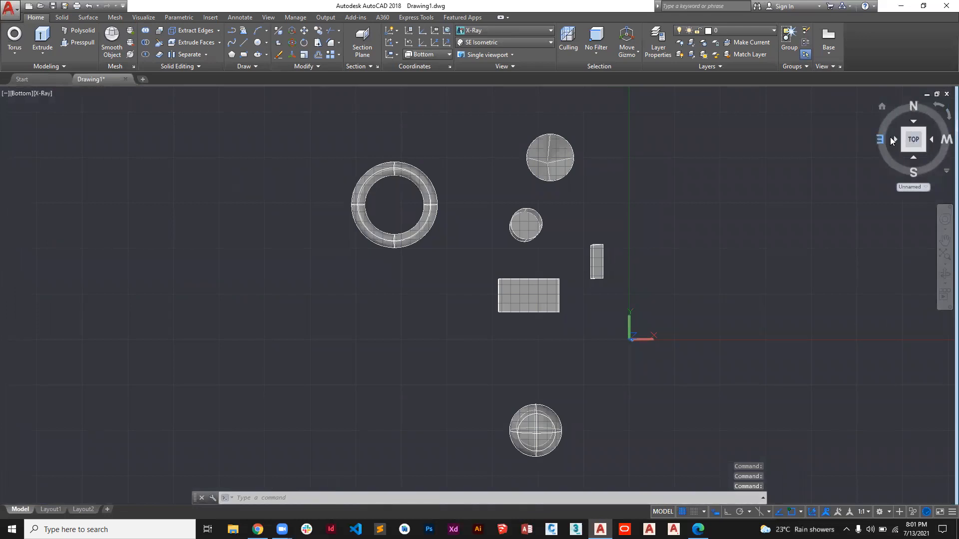
pyautogui.click(933, 139)
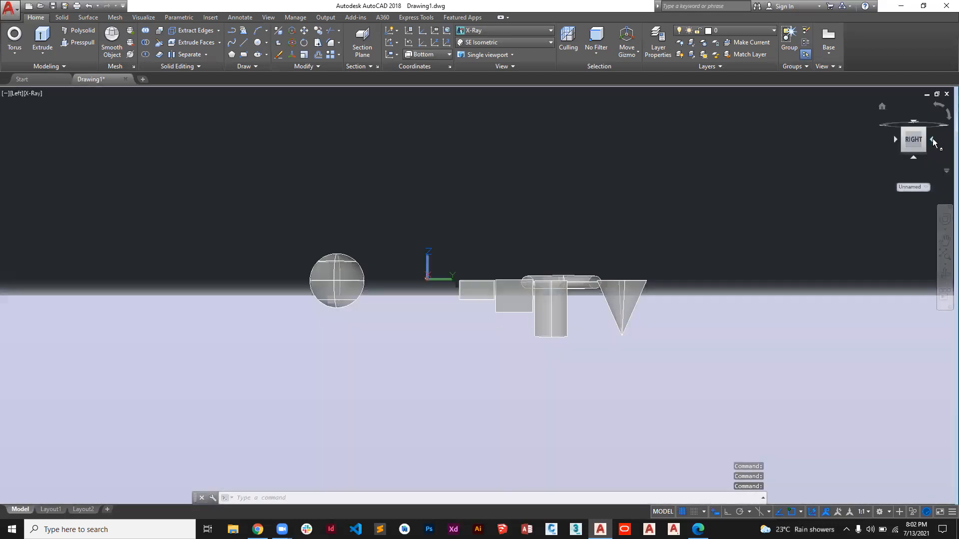
pyautogui.click(932, 141)
pyautogui.click(932, 142)
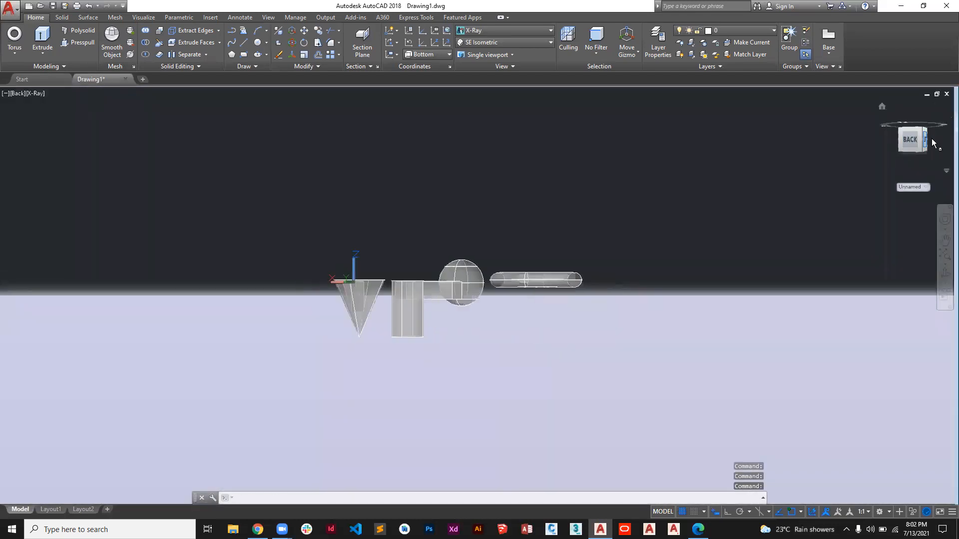
pyautogui.click(912, 121)
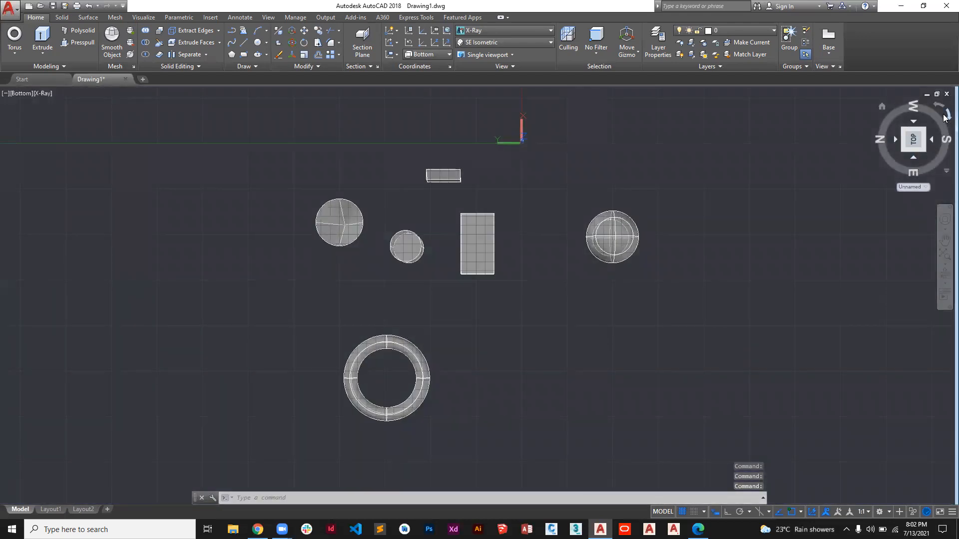
pyautogui.click(945, 116)
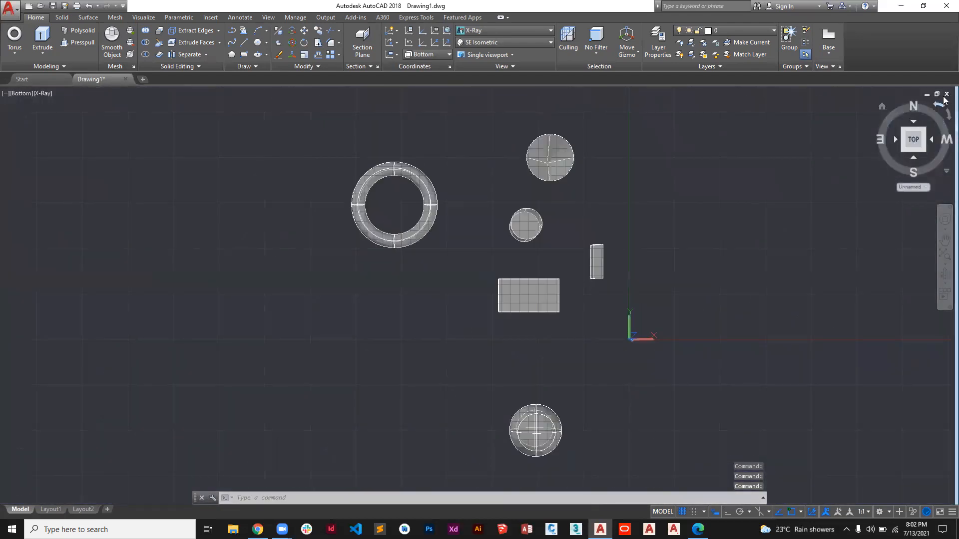
pyautogui.click(882, 106)
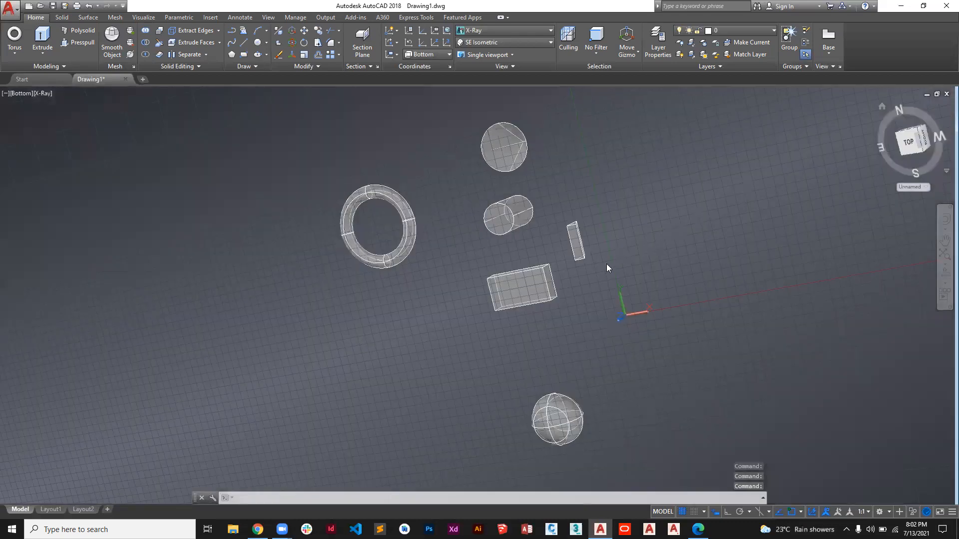
# Erase all six solids from the drawing.
pyautogui.keyDown('shift'); pyautogui.moveTo(534, 307); pyautogui.dragTo(481, 323, button='middle'); pyautogui.keyUp('shift')
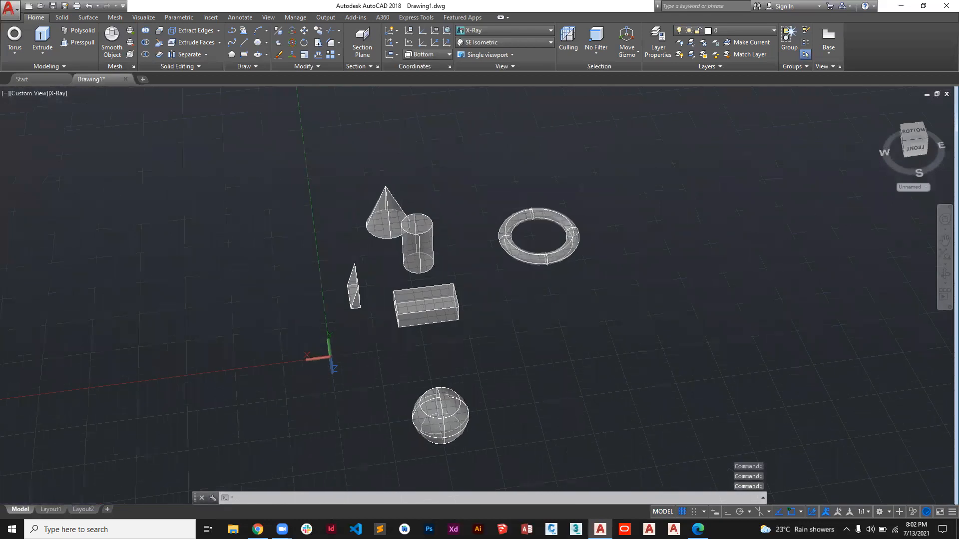
pyautogui.click(614, 182)
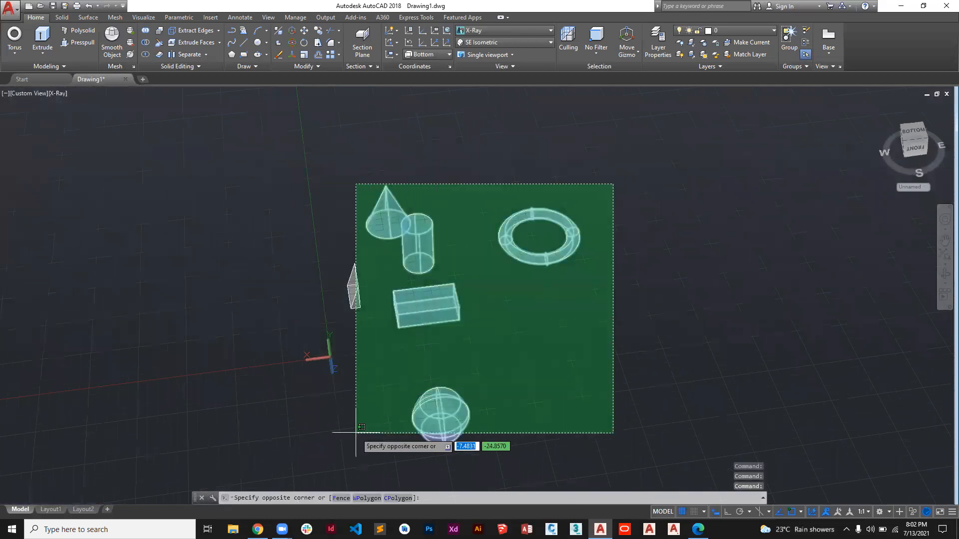
pyautogui.click(351, 425)
pyautogui.press('Delete')
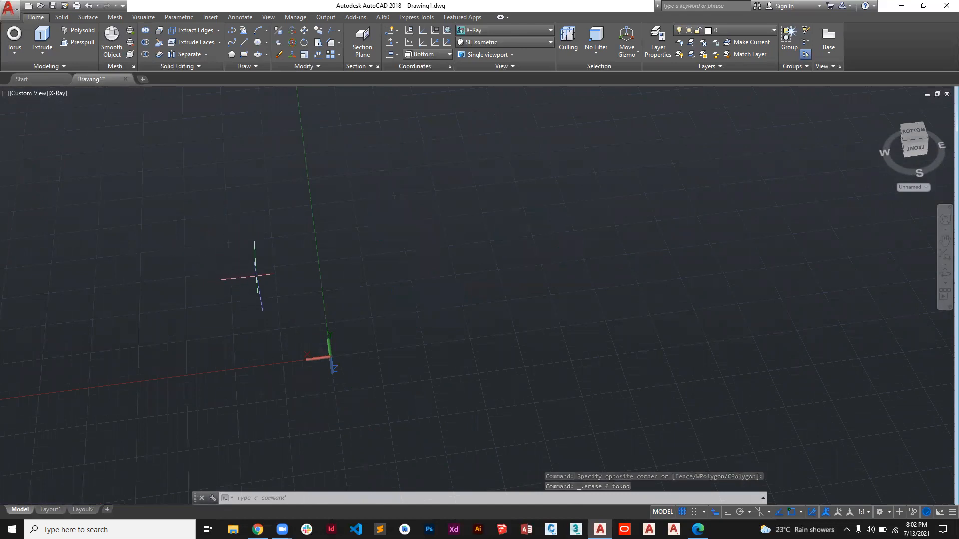
# Examine the empty model space from several angles and return to the home isometric view.
pyautogui.keyDown('shift'); pyautogui.moveTo(283, 258); pyautogui.dragTo(358, 118, button='middle'); pyautogui.keyUp('shift')
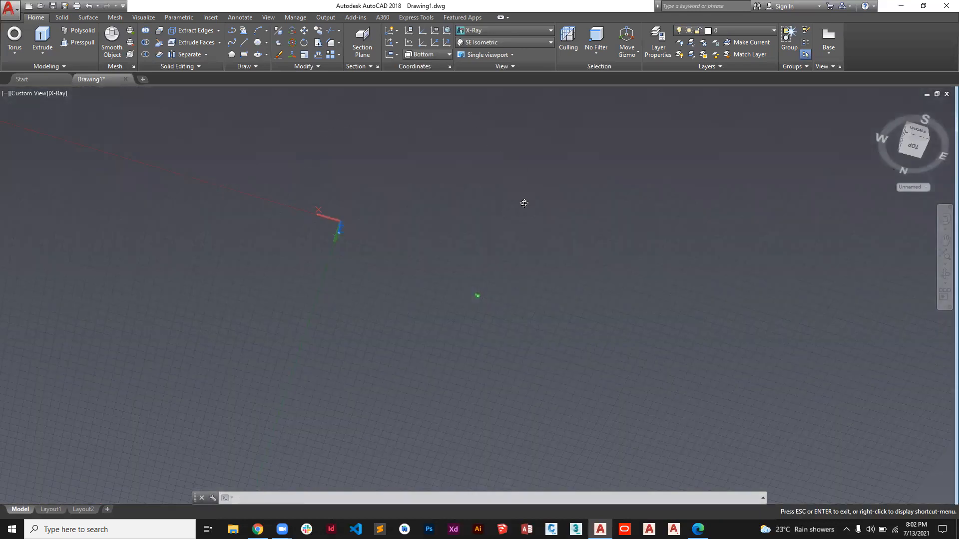
pyautogui.keyDown('shift'); pyautogui.moveTo(531, 225); pyautogui.dragTo(729, 285, button='middle'); pyautogui.keyUp('shift')
pyautogui.moveTo(673, 222)
pyautogui.keyDown('shift'); pyautogui.mouseDown(button='middle')
pyautogui.moveTo(700, 193)
pyautogui.moveTo(704, 167)
pyautogui.mouseUp(button='middle'); pyautogui.keyUp('shift')
pyautogui.keyDown('shift'); pyautogui.moveTo(668, 269); pyautogui.dragTo(696, 187, button='middle'); pyautogui.keyUp('shift')
pyautogui.moveTo(675, 260)
pyautogui.mouseDown(button='middle')
pyautogui.moveTo(669, 276)
pyautogui.moveTo(636, 293)
pyautogui.moveTo(508, 315)
pyautogui.moveTo(516, 300)
pyautogui.moveTo(550, 302)
pyautogui.moveTo(549, 275)
pyautogui.moveTo(591, 201)
pyautogui.moveTo(532, 282)
pyautogui.moveTo(535, 208)
pyautogui.moveTo(515, 241)
pyautogui.moveTo(525, 180)
pyautogui.moveTo(524, 242)
pyautogui.moveTo(479, 199)
pyautogui.mouseUp(button='middle')
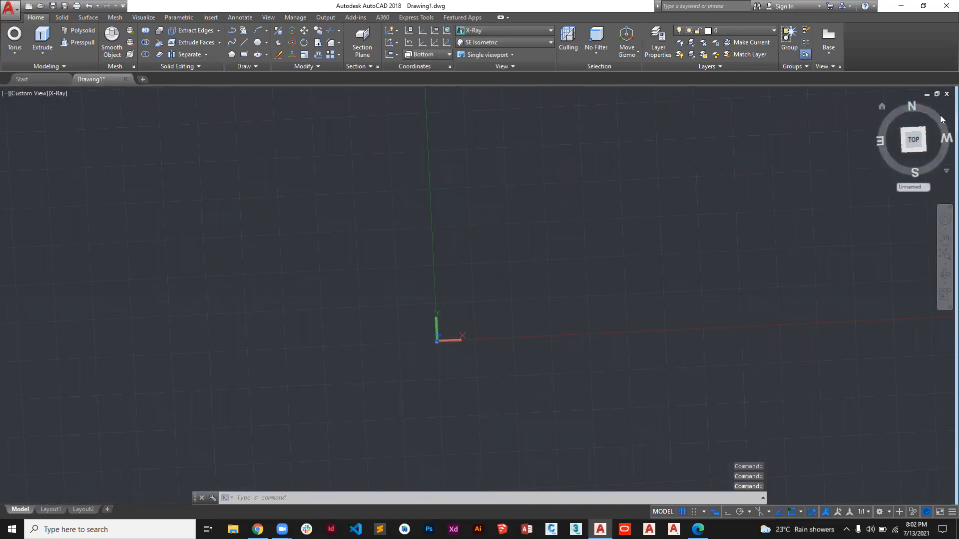
pyautogui.moveTo(941, 126)
pyautogui.mouseDown()
pyautogui.moveTo(945, 134)
pyautogui.moveTo(931, 115)
pyautogui.moveTo(919, 117)
pyautogui.mouseUp()
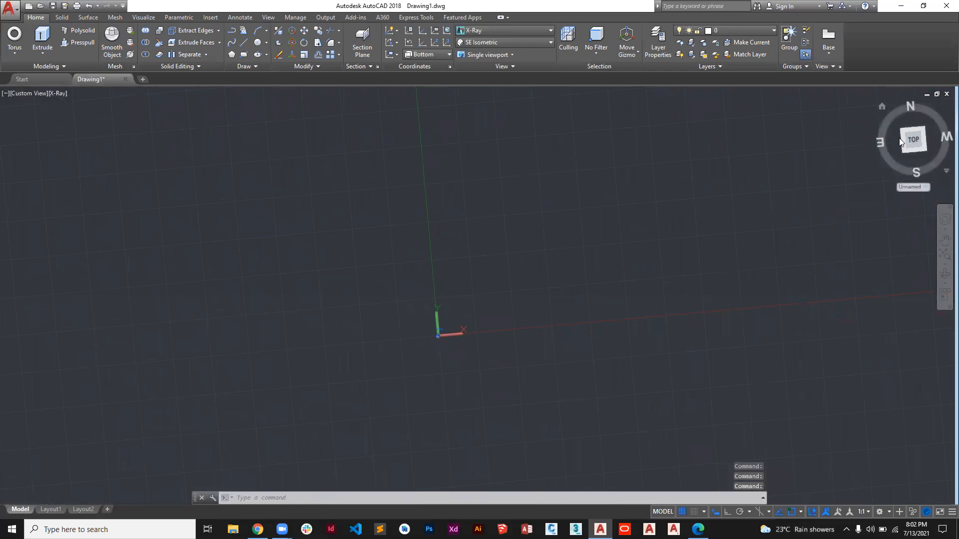
pyautogui.click(882, 107)
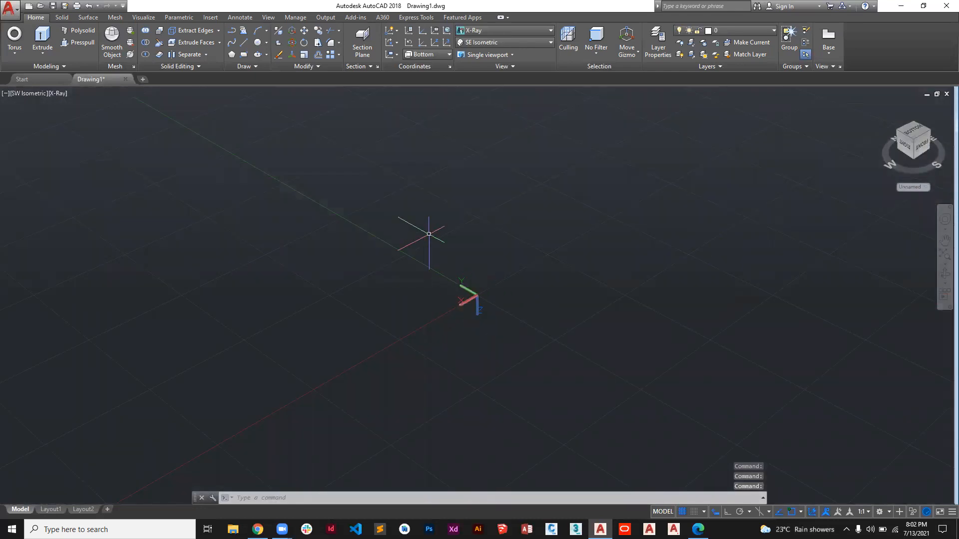
pyautogui.moveTo(432, 233); pyautogui.dragTo(422, 270, button='middle')
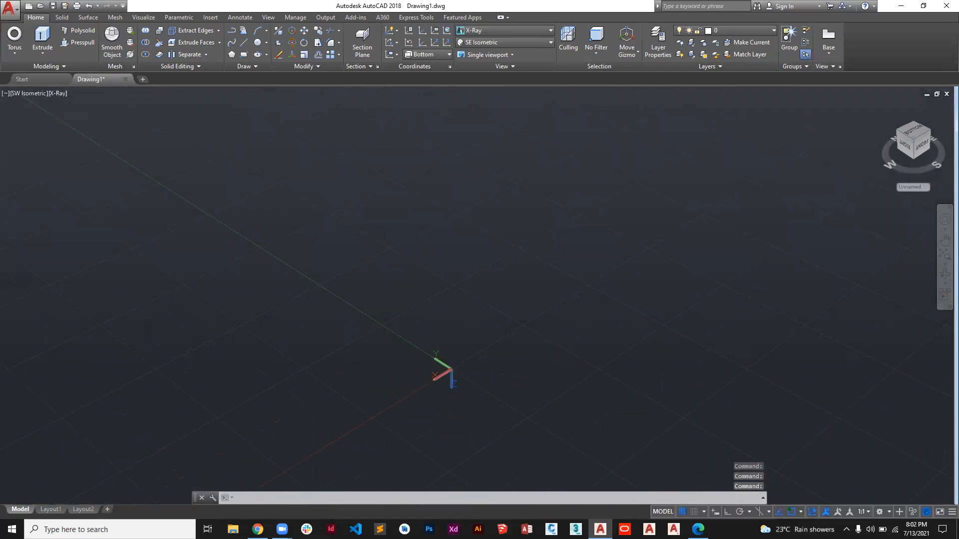
pyautogui.click(232, 45)
pyautogui.click(435, 233)
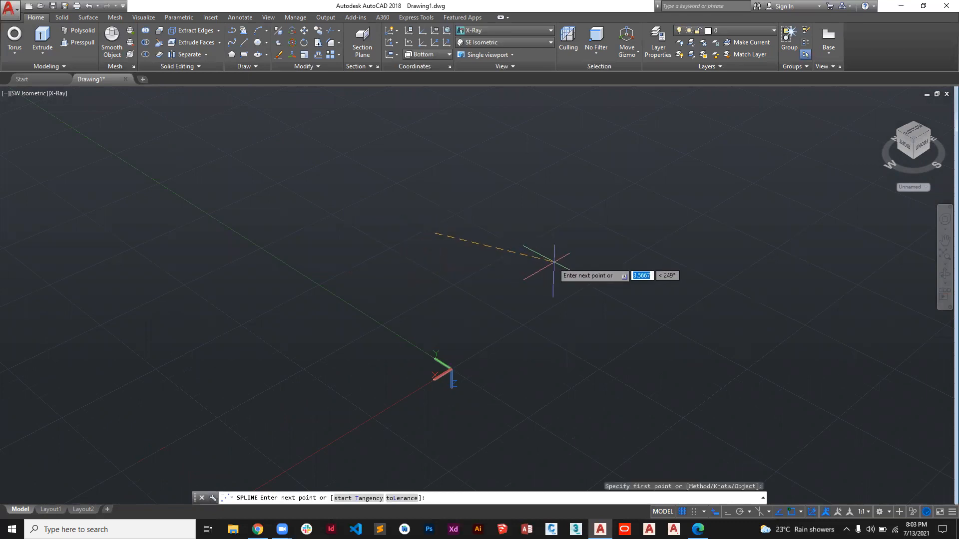
pyautogui.press('Escape')
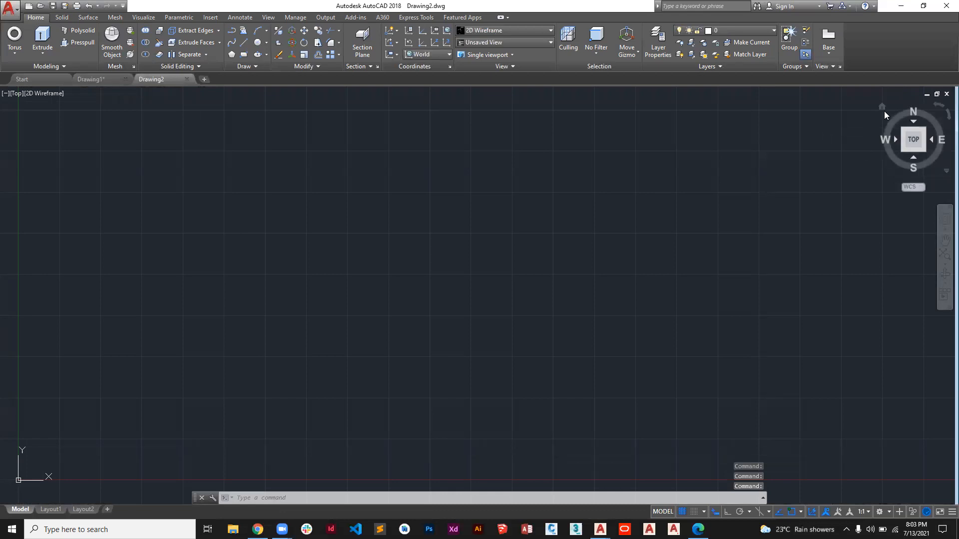
# In the new drawing's isometric view, start a spline at a point near the origin and turn Ortho mode on.
pyautogui.click(882, 107)
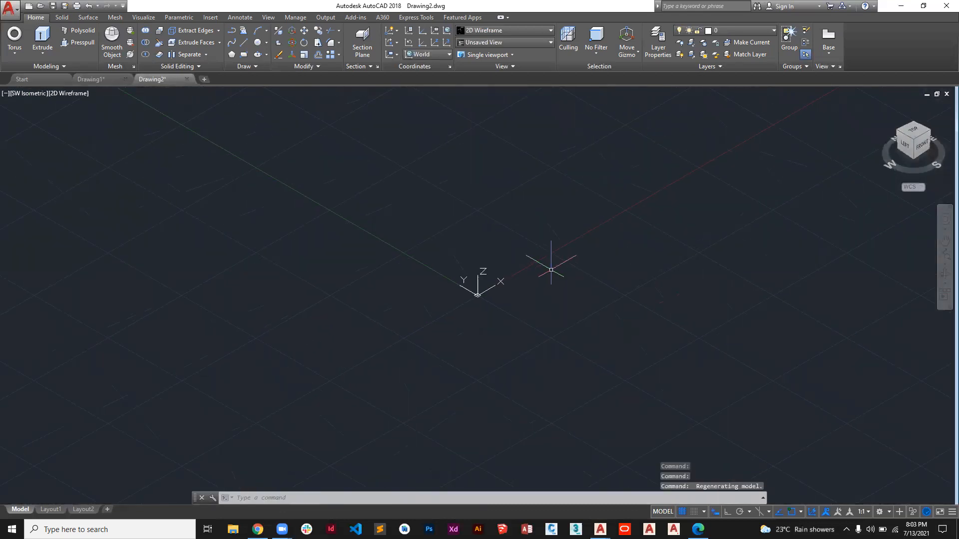
pyautogui.keyDown('shift'); pyautogui.moveTo(572, 263); pyautogui.dragTo(539, 259, button='middle'); pyautogui.keyUp('shift')
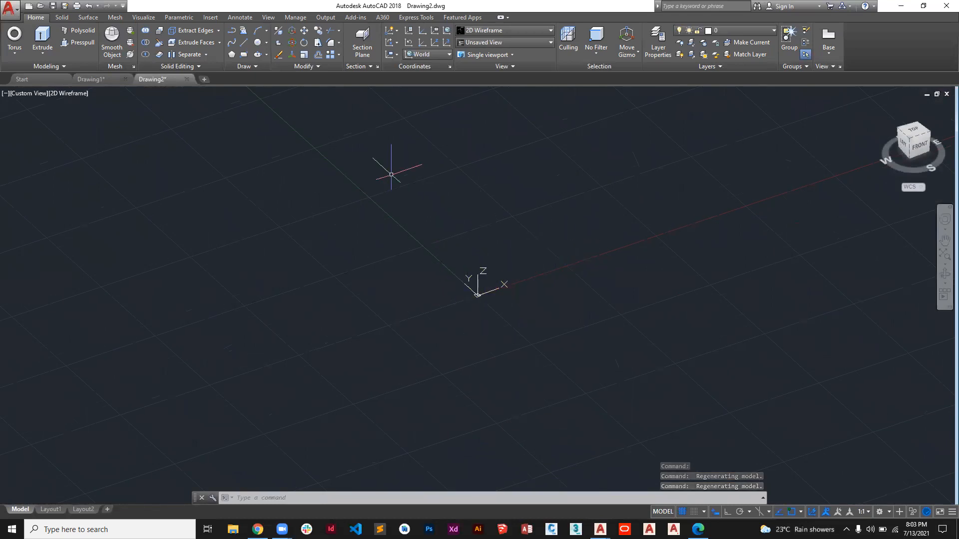
pyautogui.click(231, 44)
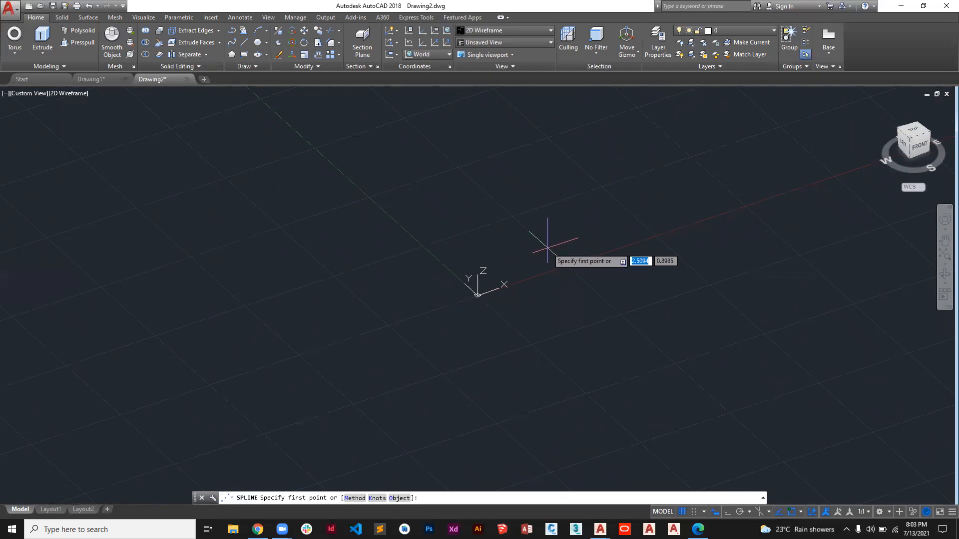
pyautogui.click(493, 199)
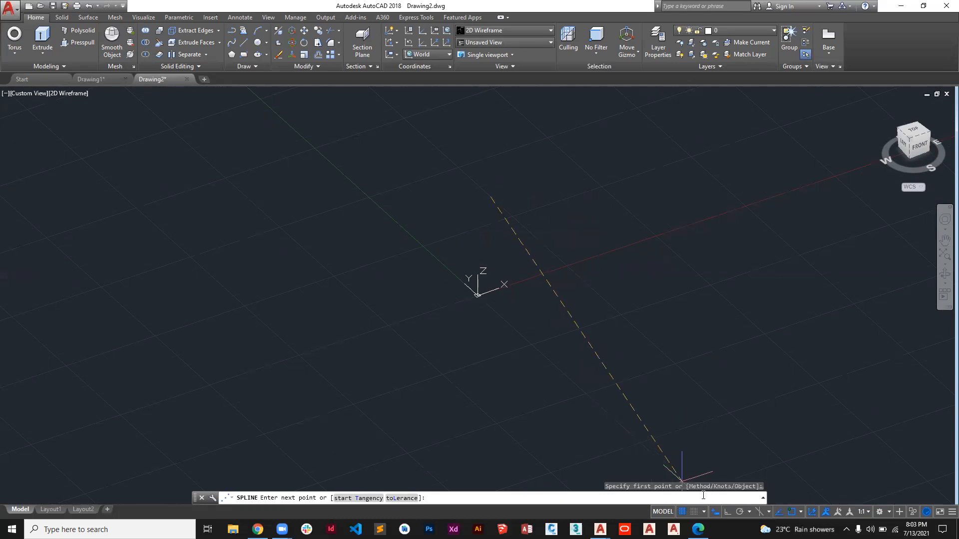
pyautogui.click(729, 512)
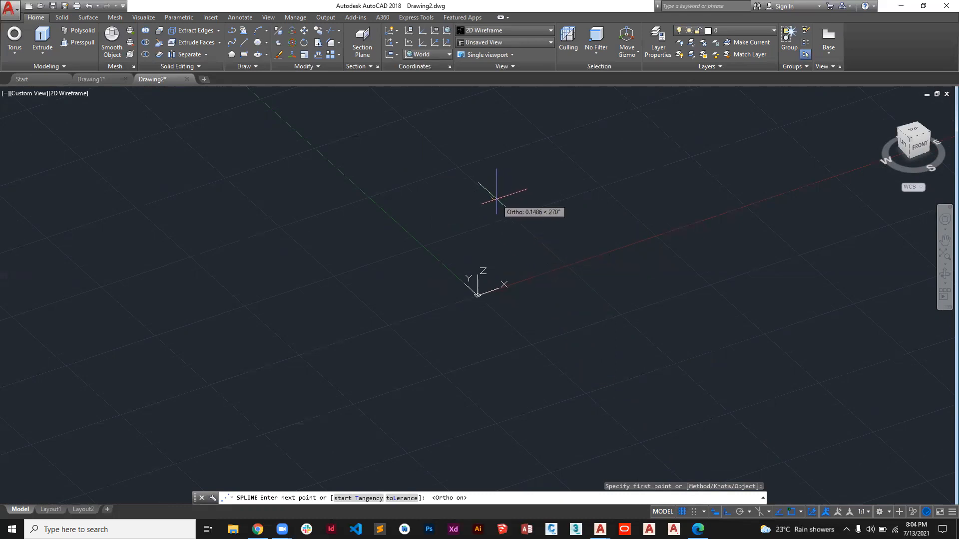
# Draw a closed four-sided outline with ortho line segments on the ground plane, about 3.5 units deep along Y.
pyautogui.click(540, 247)
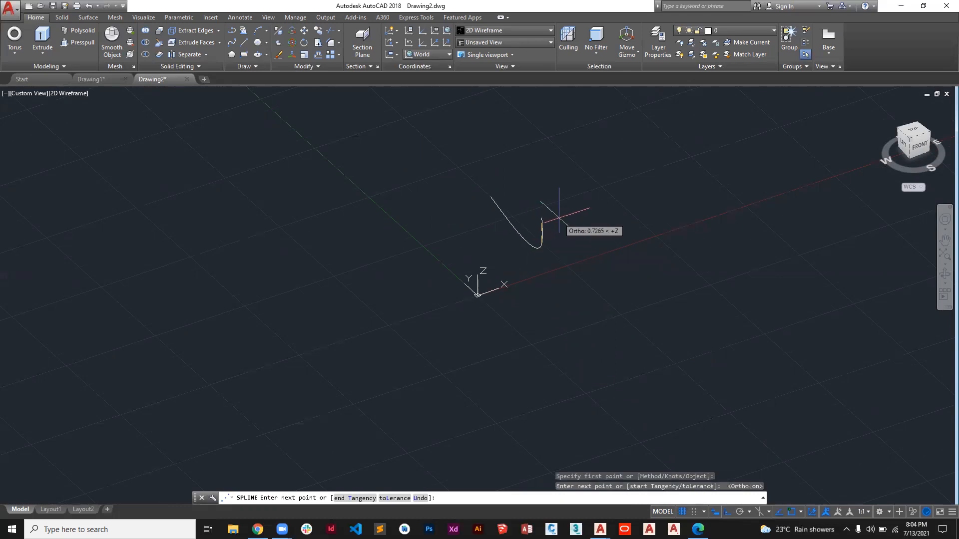
pyautogui.press('Escape')
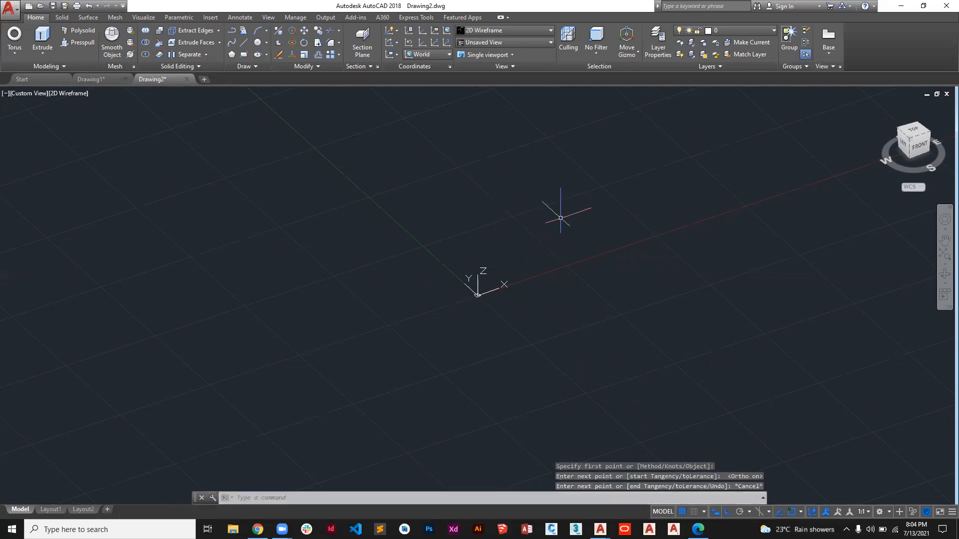
pyautogui.click(242, 44)
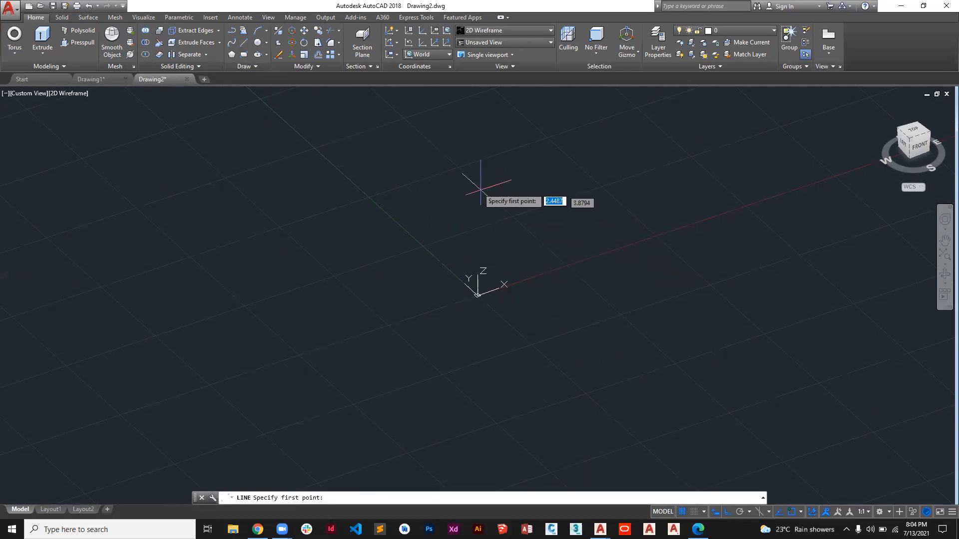
pyautogui.click(461, 167)
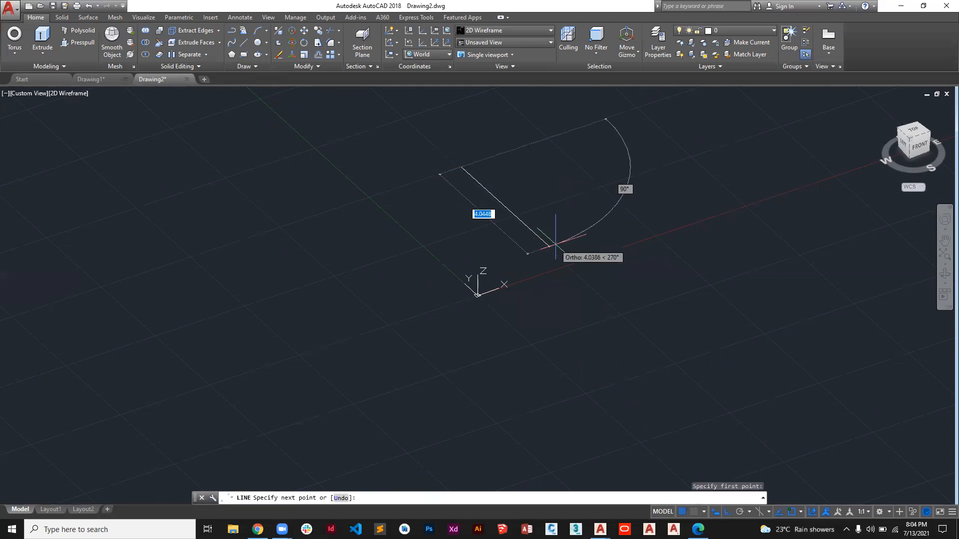
pyautogui.click(536, 236)
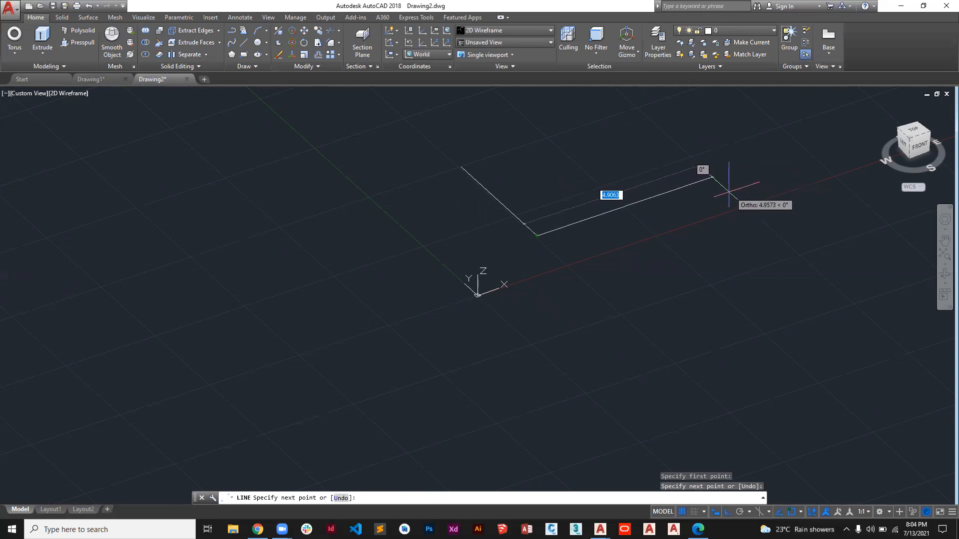
pyautogui.click(711, 183)
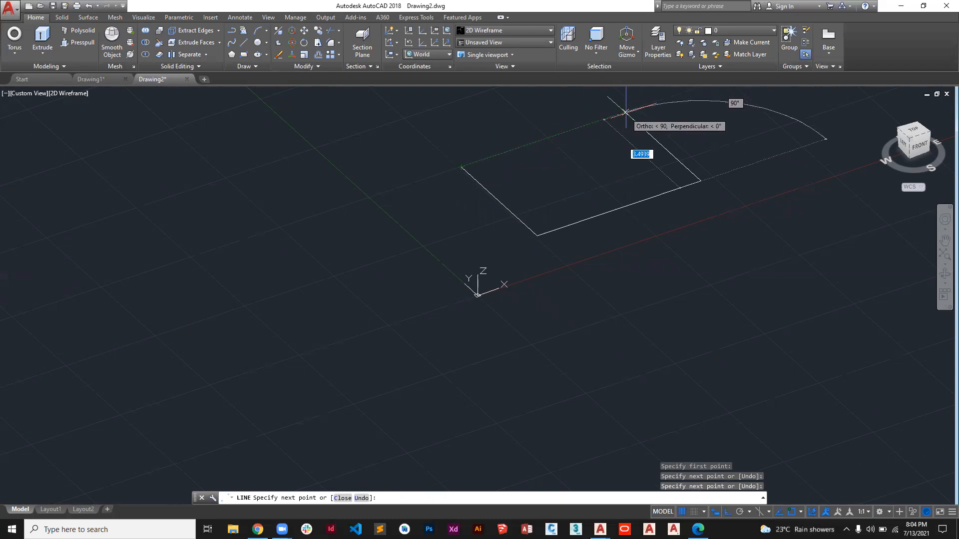
pyautogui.click(626, 112)
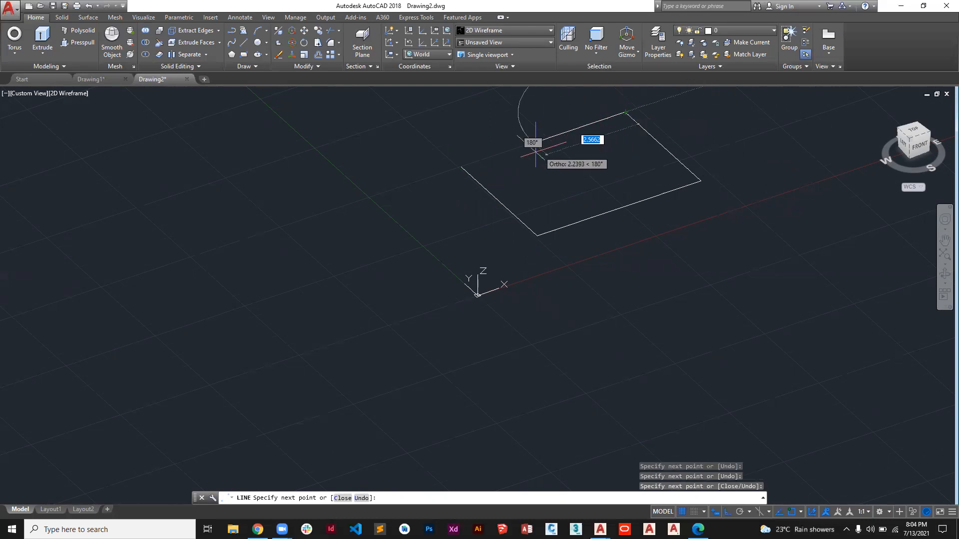
pyautogui.click(462, 168)
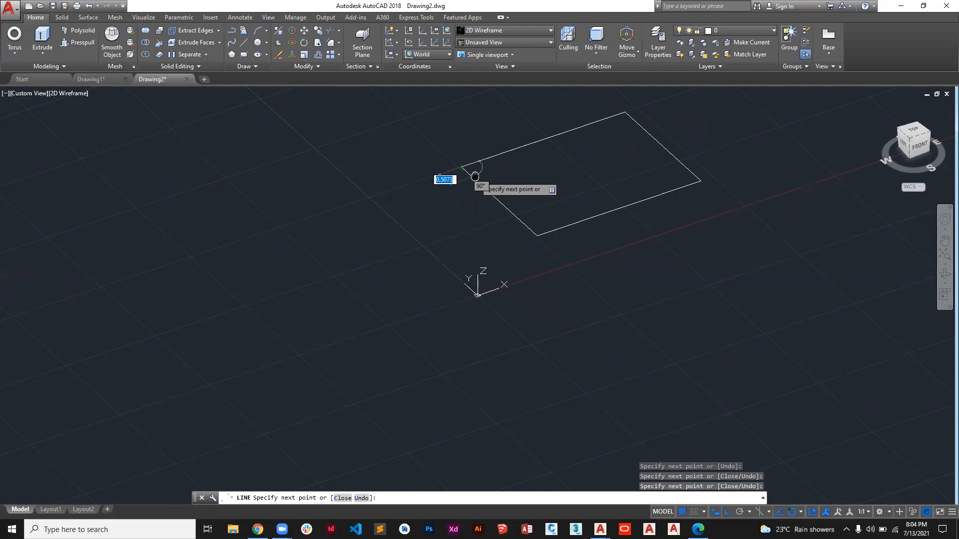
# Continue the line from the outline's back corner up along Z, across parallel to X, and back down to the opposite back corner.
pyautogui.scroll(4, 473, 174)
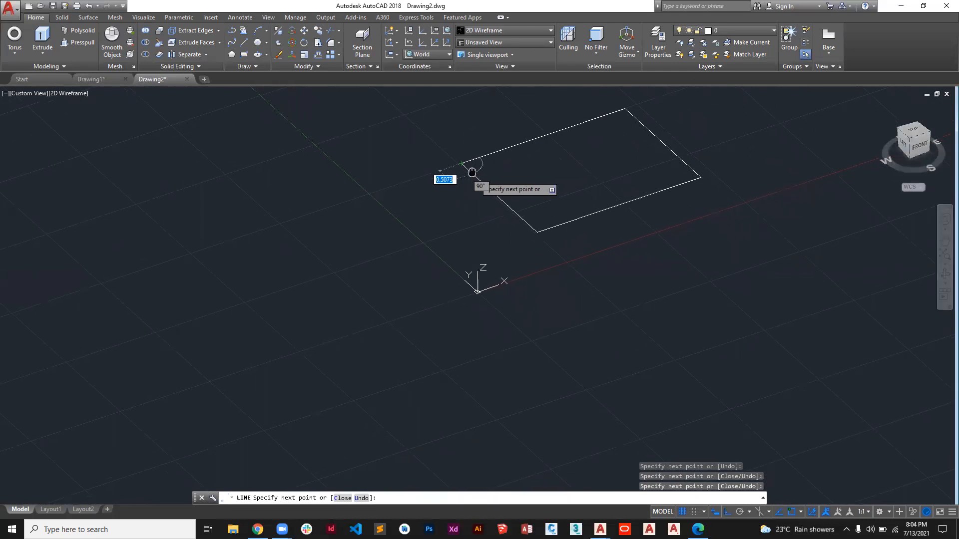
pyautogui.scroll(-5, 472, 172)
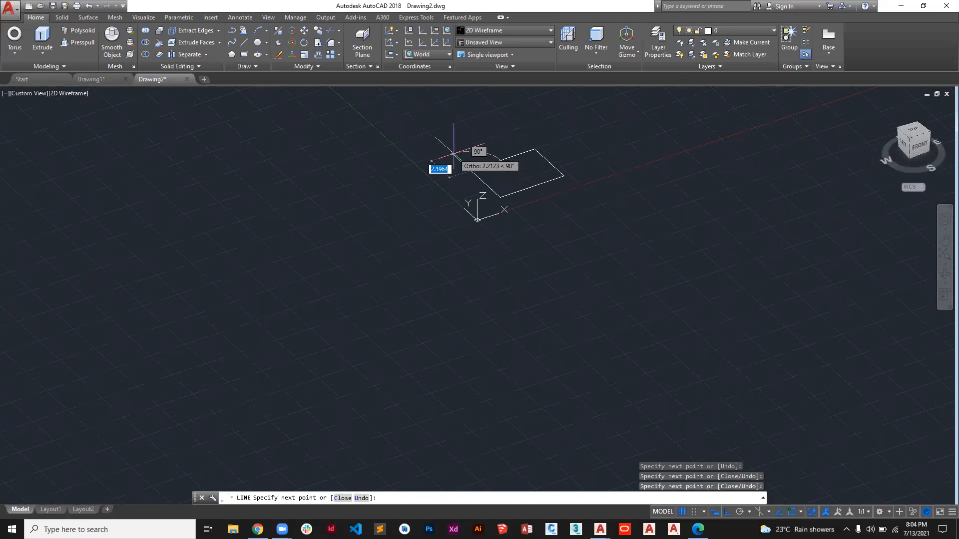
pyautogui.click(469, 123)
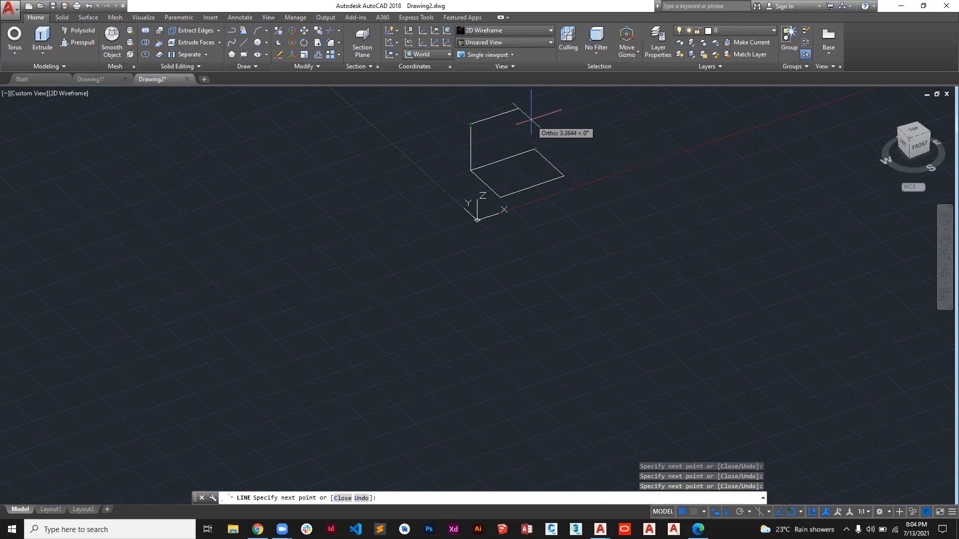
pyautogui.click(534, 101)
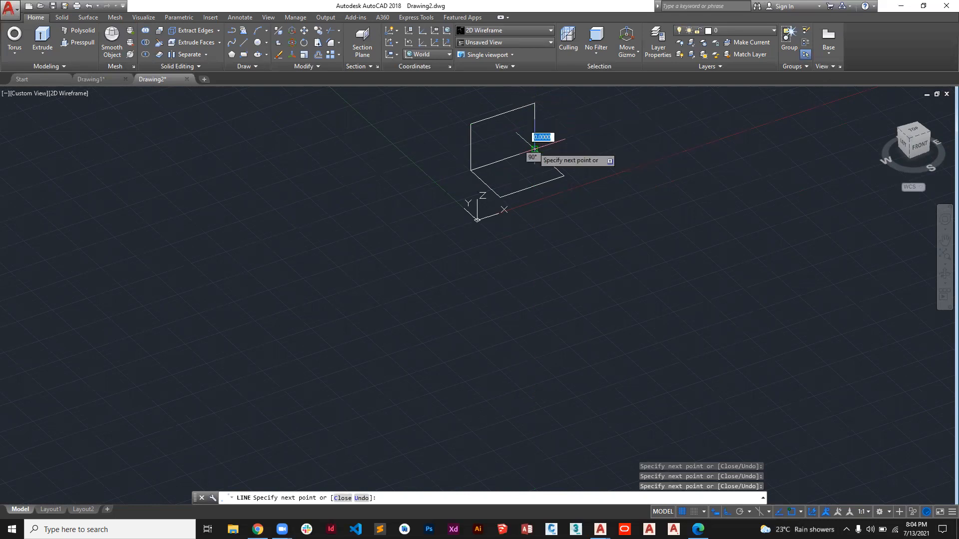
pyautogui.press('Escape')
# Erase all the line segments of the flat outline and the upright frame.
pyautogui.keyDown('shift'); pyautogui.moveTo(591, 178); pyautogui.dragTo(558, 199, button='middle'); pyautogui.keyUp('shift')
pyautogui.scroll(-5, 561, 192)
pyautogui.scroll(5, 575, 176)
pyautogui.click(529, 134)
pyautogui.click(375, 266)
pyautogui.press('Delete')
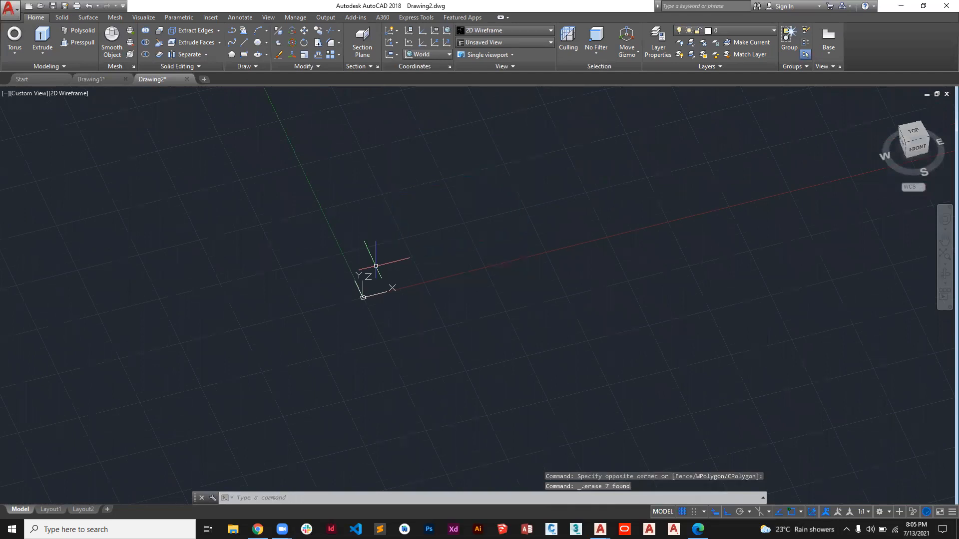
# Restore the home view and draw a rectangle on the ground plane beyond the origin, between the X and Y axes.
pyautogui.keyDown('shift'); pyautogui.moveTo(463, 261); pyautogui.dragTo(488, 196, button='middle'); pyautogui.keyUp('shift')
pyautogui.click(883, 107)
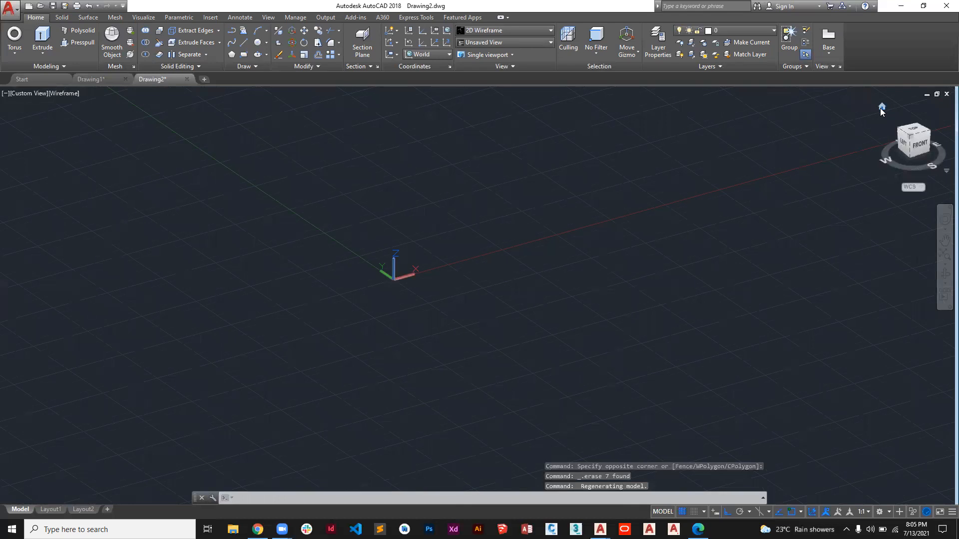
pyautogui.moveTo(505, 221)
pyautogui.keyDown('shift'); pyautogui.mouseDown(button='middle')
pyautogui.moveTo(492, 232)
pyautogui.moveTo(502, 217)
pyautogui.moveTo(490, 211)
pyautogui.mouseUp(button='middle'); pyautogui.keyUp('shift')
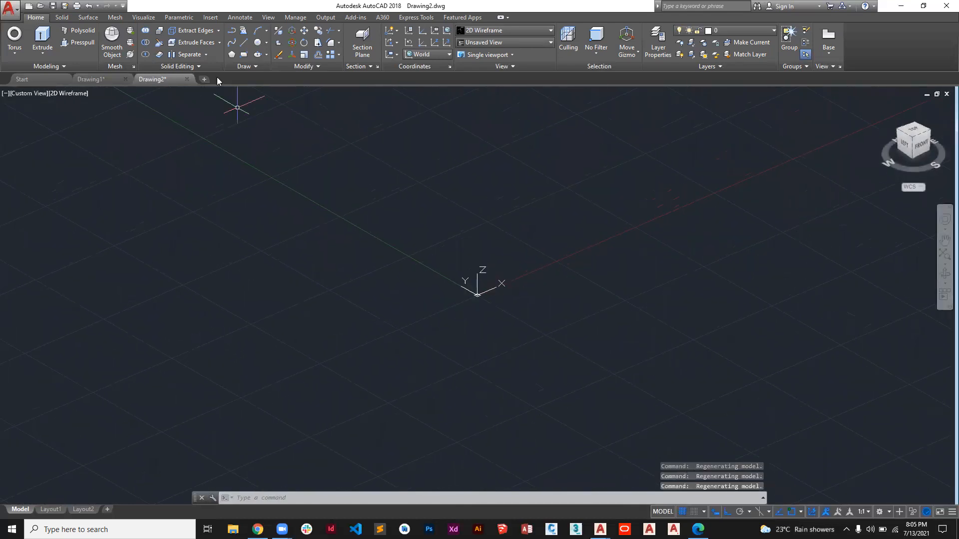
pyautogui.click(244, 55)
pyautogui.click(457, 143)
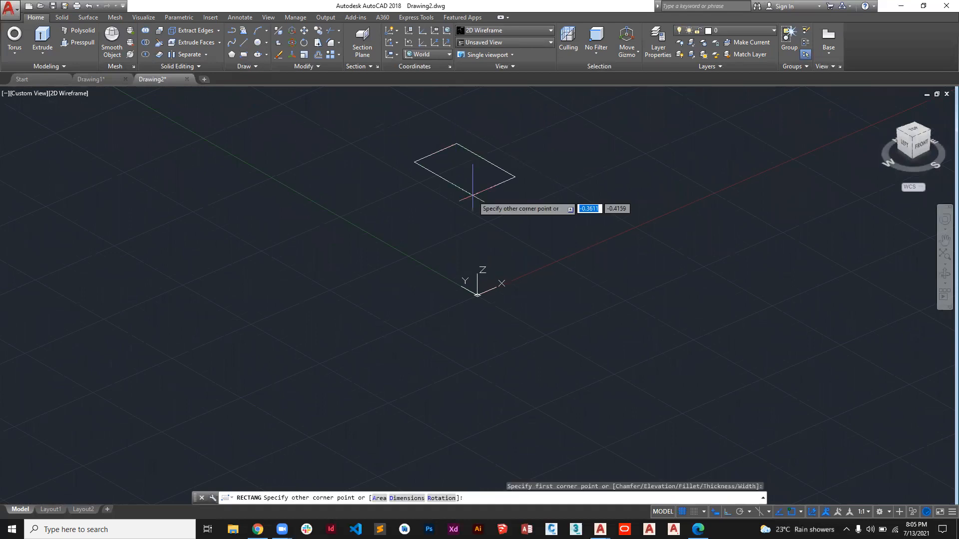
pyautogui.click(697, 163)
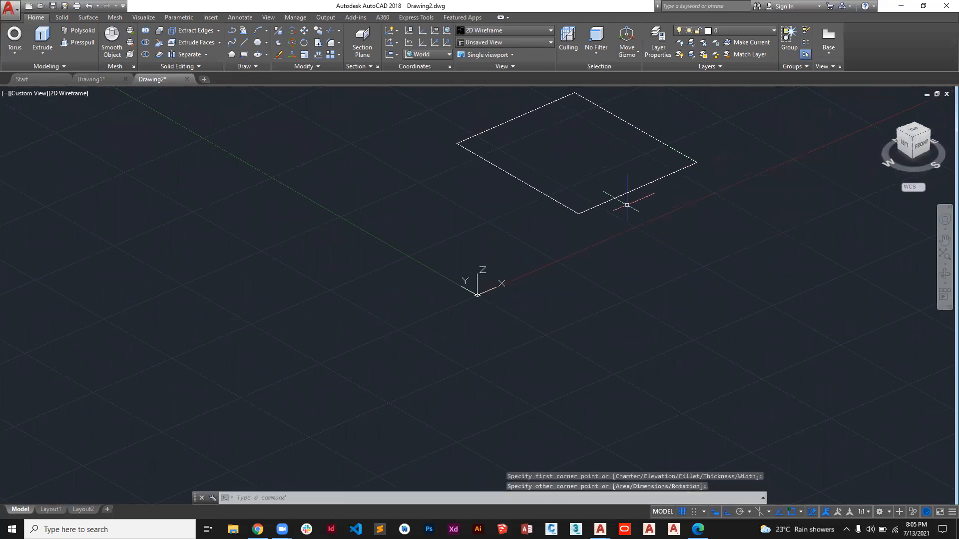
pyautogui.click(672, 148)
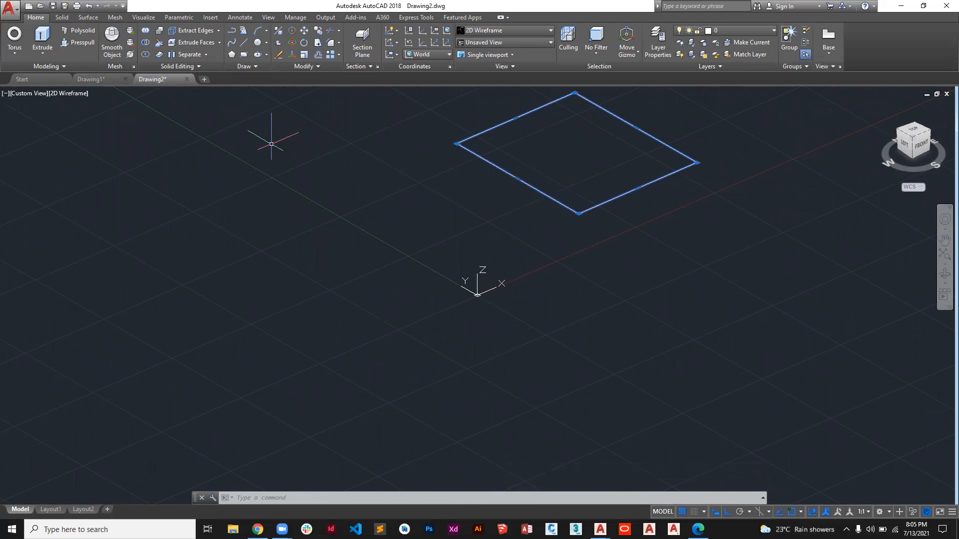
pyautogui.click(43, 54)
pyautogui.click(39, 53)
pyautogui.click(37, 52)
pyautogui.click(45, 78)
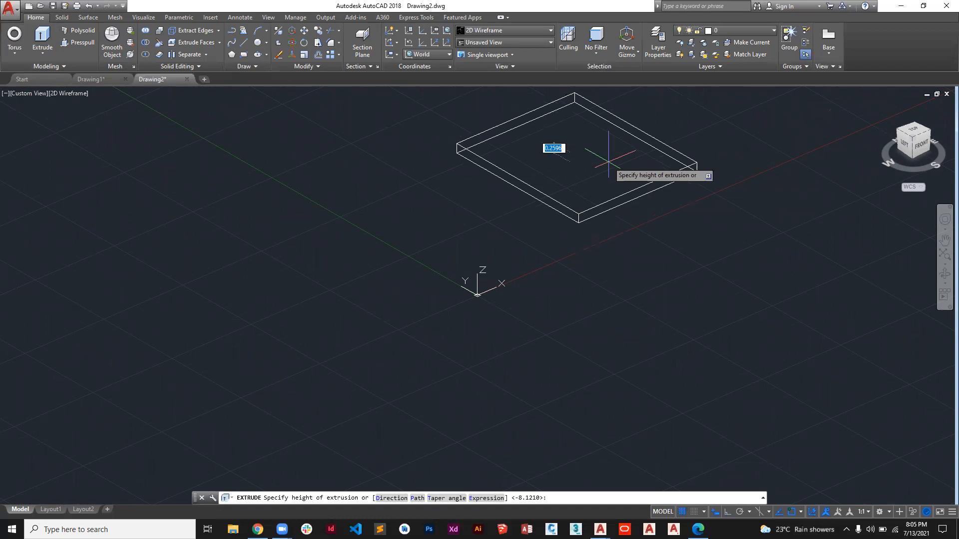
pyautogui.press('Escape')
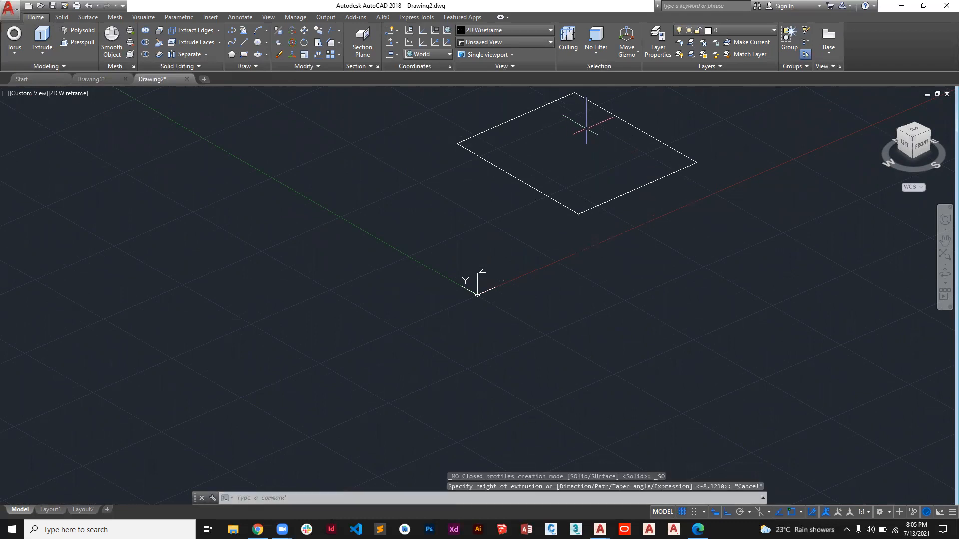
pyautogui.click(521, 115)
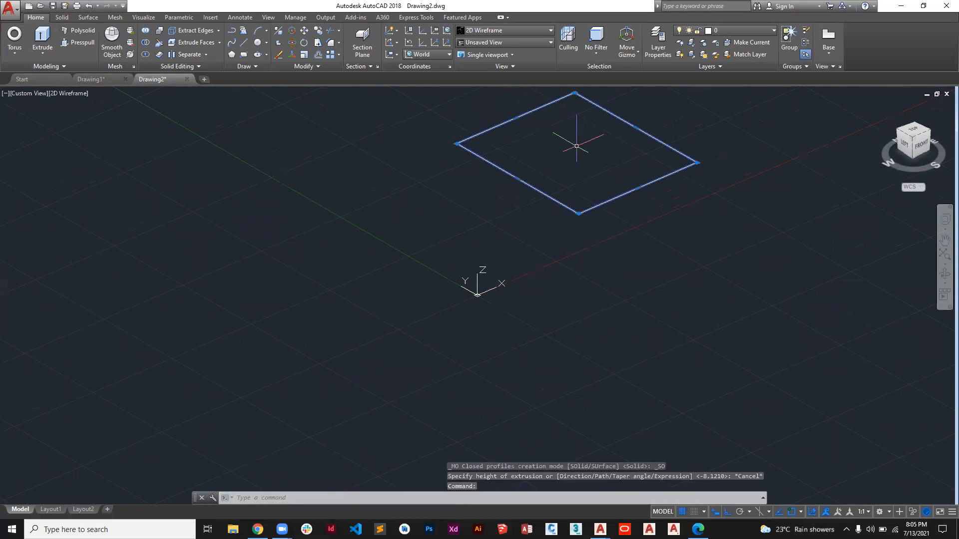
pyautogui.press('Escape')
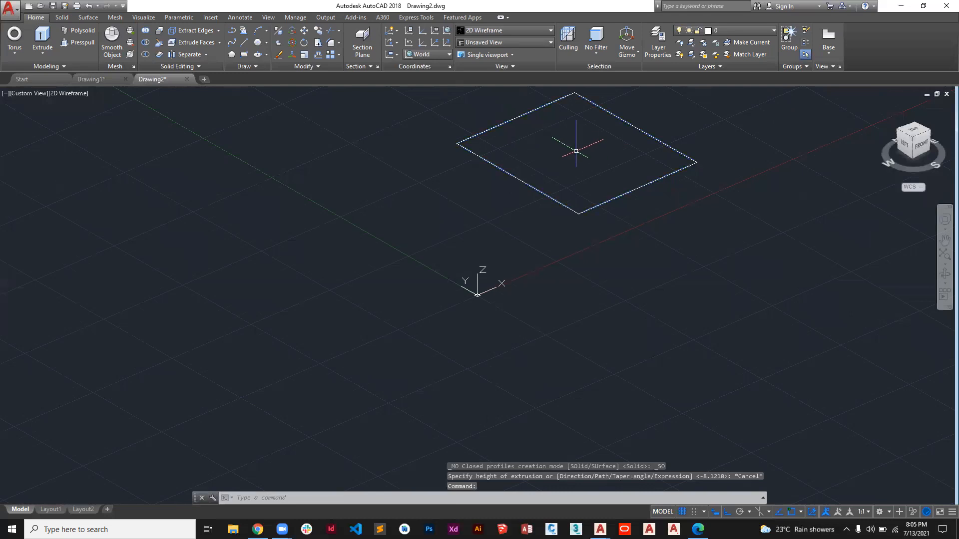
pyautogui.click(625, 117)
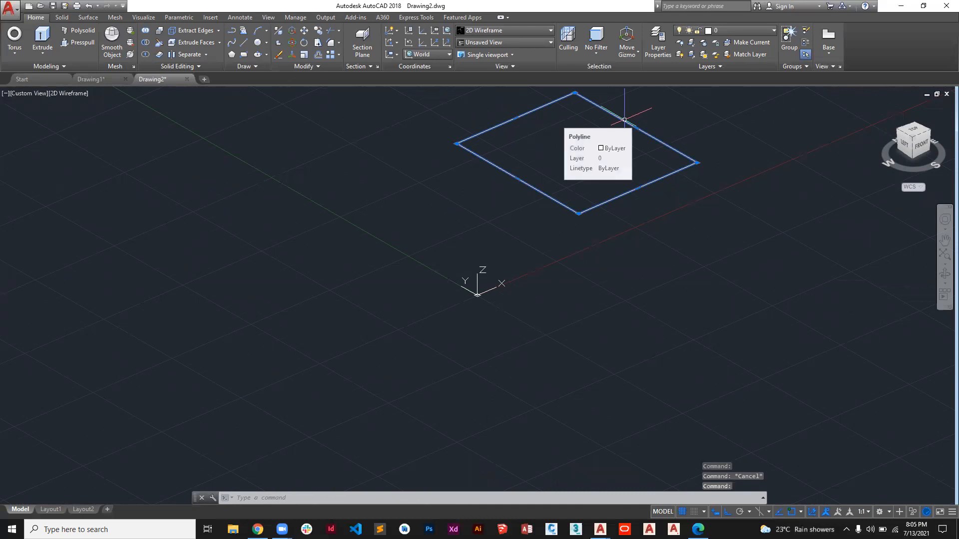
pyautogui.press('Escape')
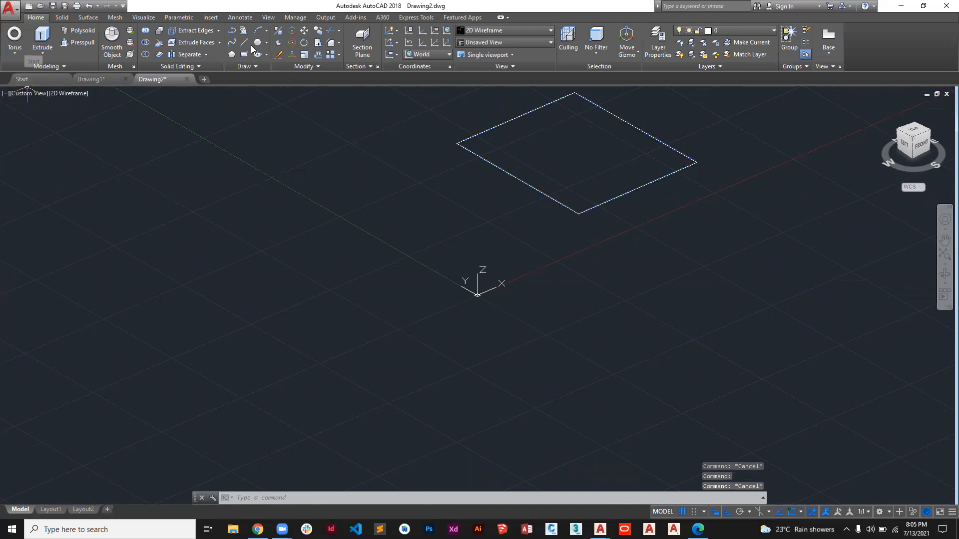
pyautogui.click(41, 39)
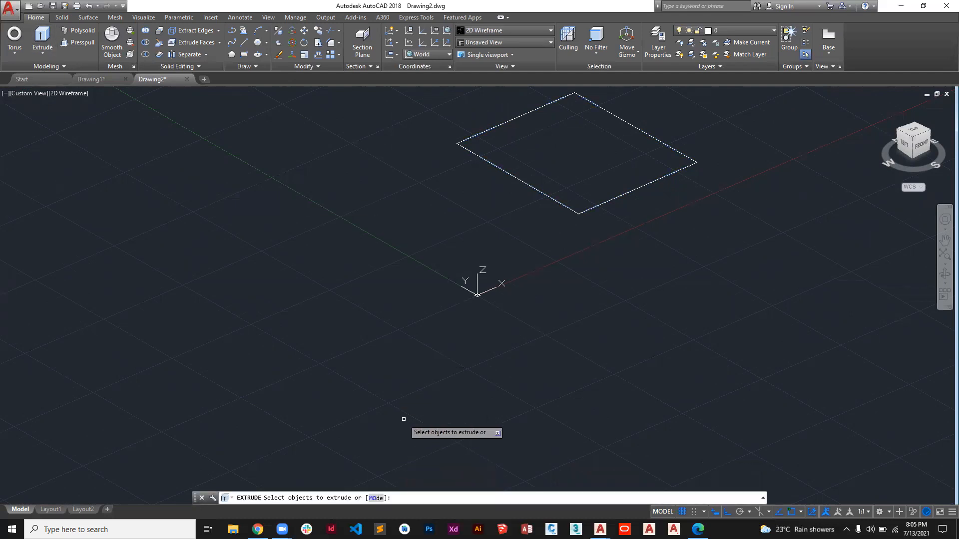
pyautogui.click(517, 179)
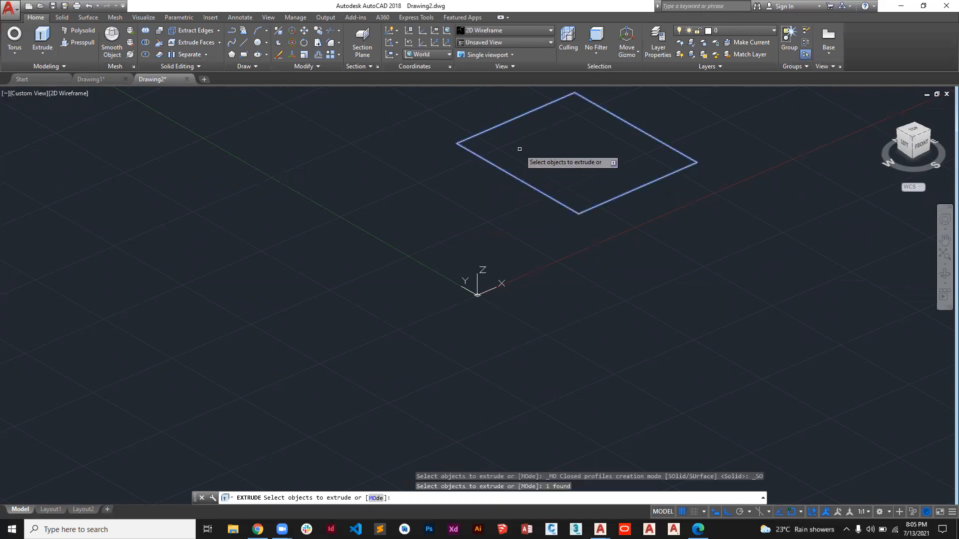
pyautogui.press('Return')
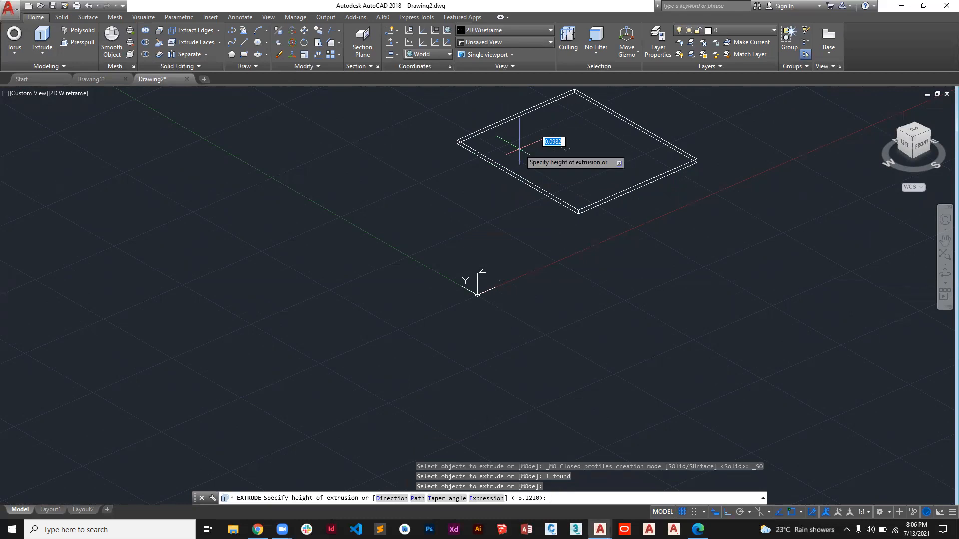
pyautogui.moveTo(553, 152); pyautogui.dragTo(510, 274, button='middle')
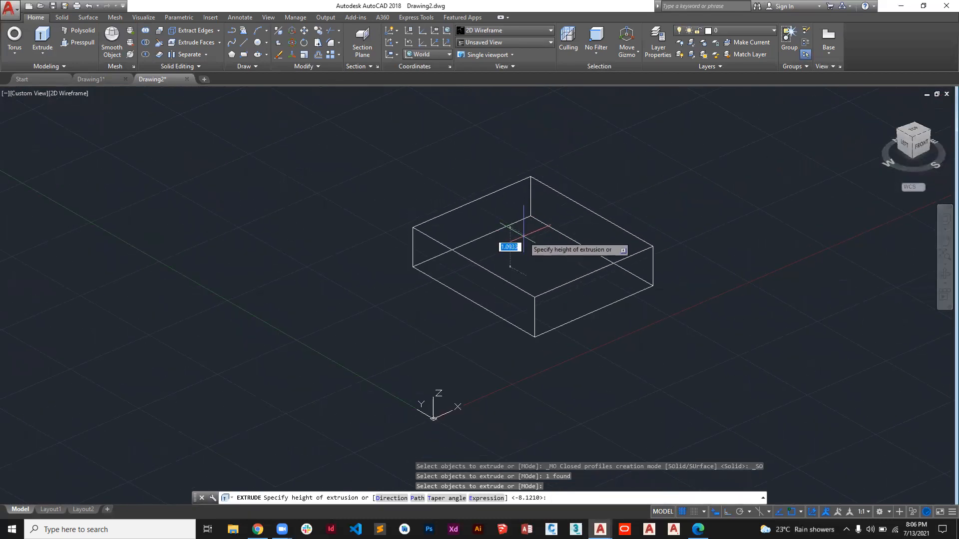
pyautogui.press('Escape')
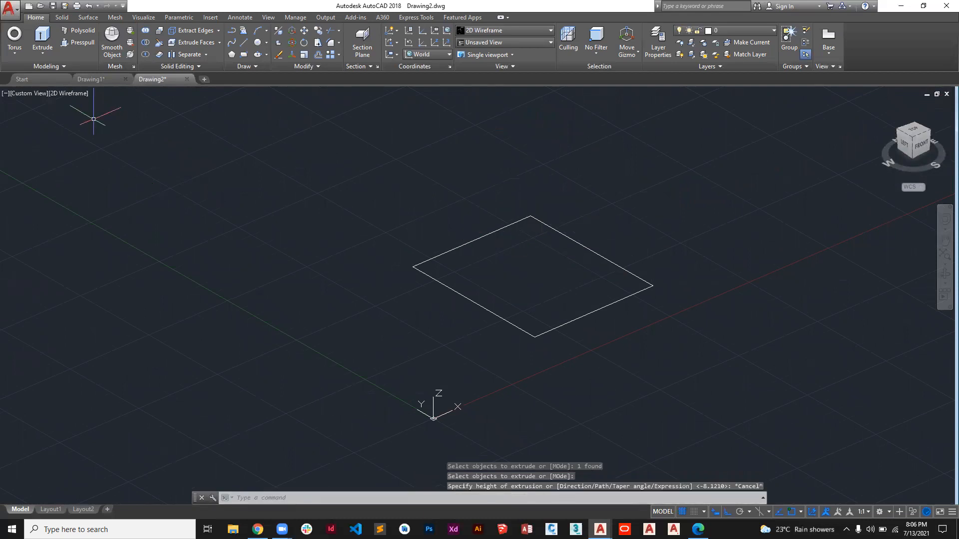
# Set the visual style to Conceptual and extrude the rectangle upward into a thin solid slab.
pyautogui.click(76, 97)
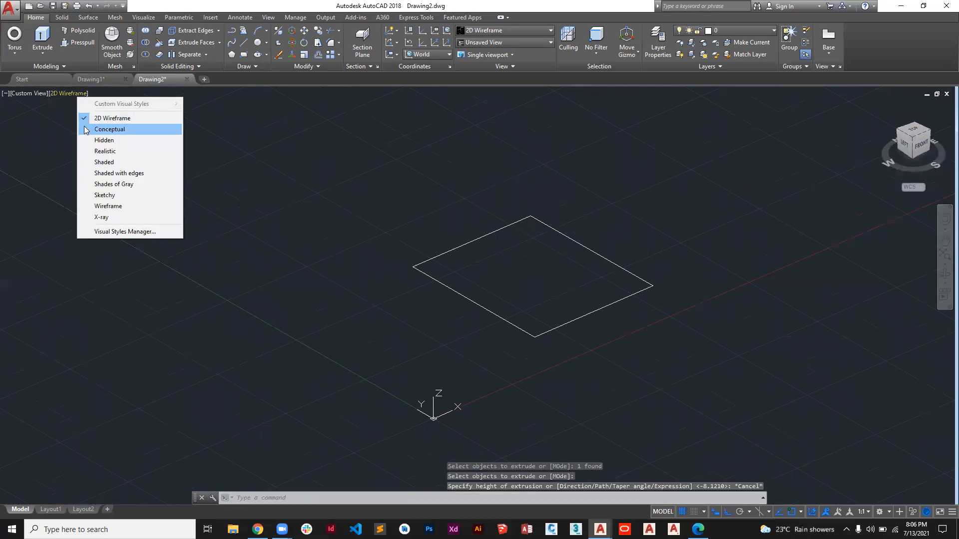
pyautogui.click(83, 127)
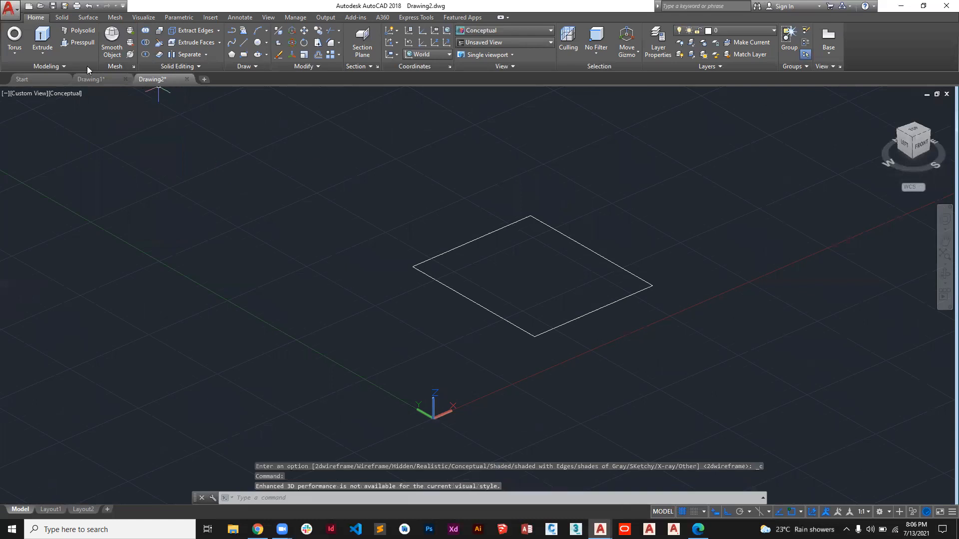
pyautogui.click(43, 40)
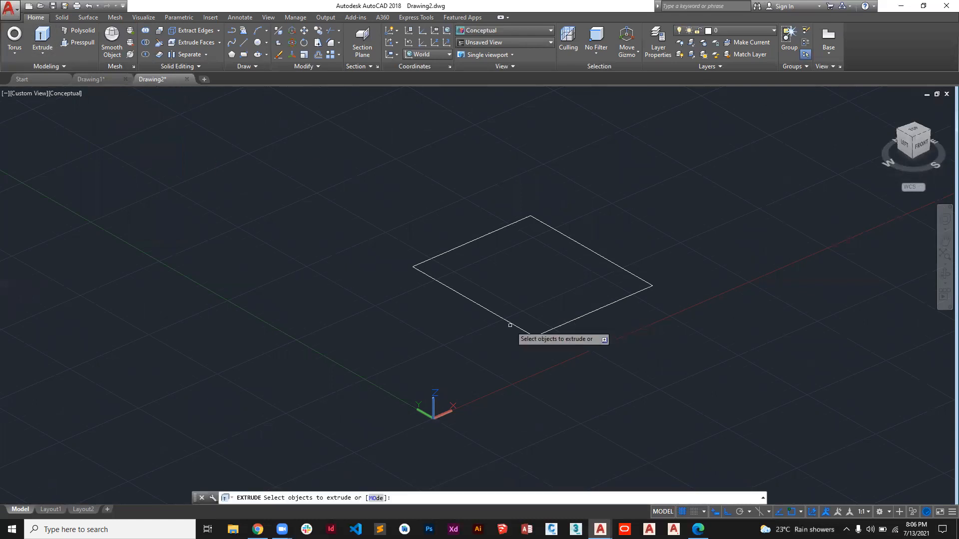
pyautogui.click(503, 318)
pyautogui.press('Return')
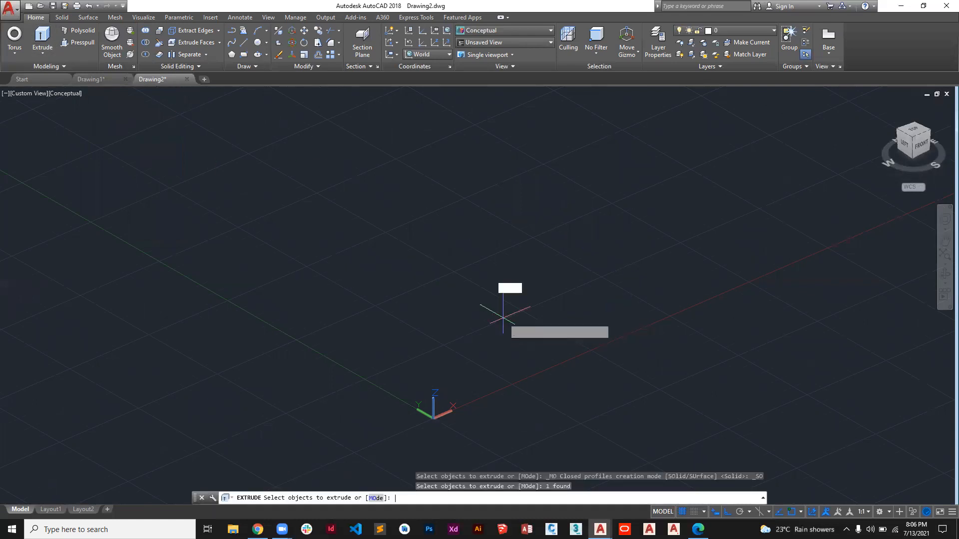
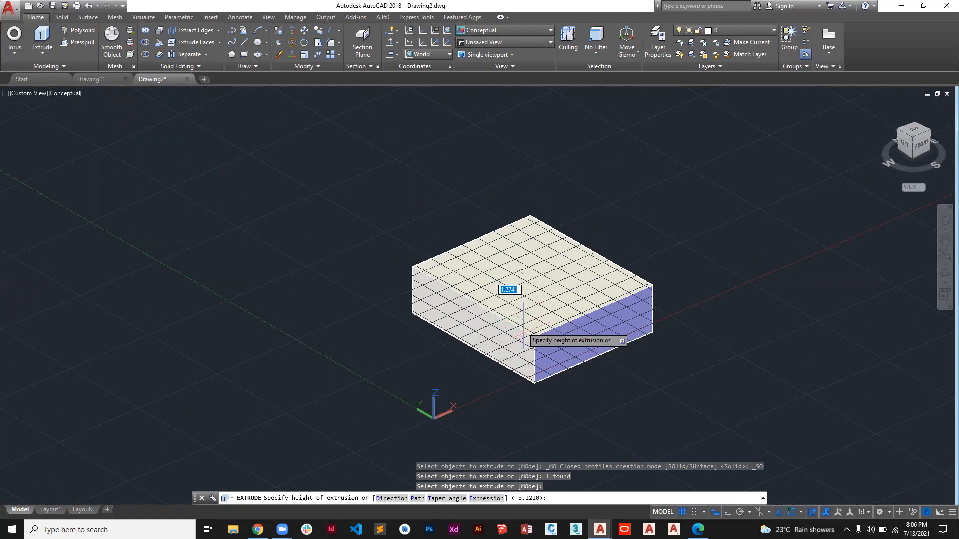
pyautogui.click(528, 267)
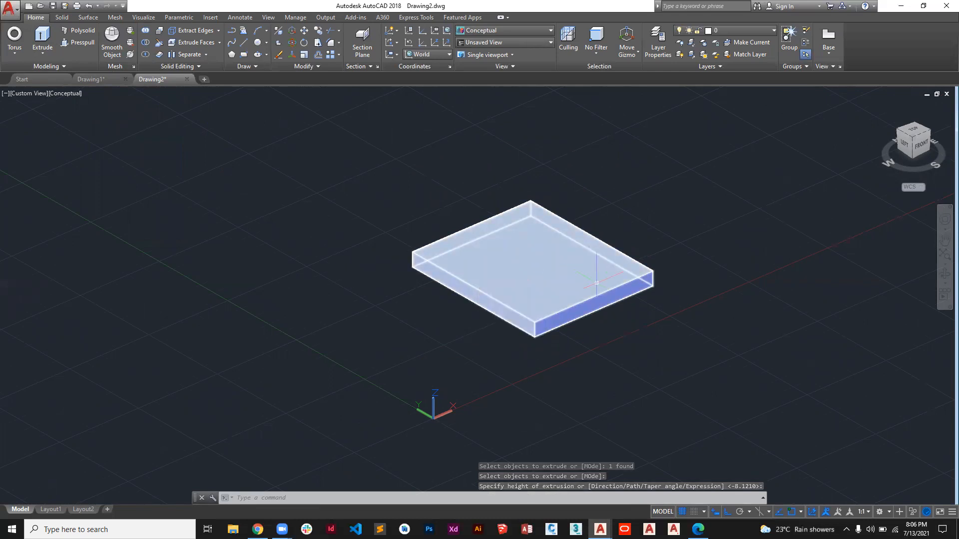
# Draw a second rectangle on the ground plane, beyond the slab as seen from the origin.
pyautogui.keyDown('shift'); pyautogui.moveTo(620, 300); pyautogui.dragTo(586, 252, button='middle'); pyautogui.keyUp('shift')
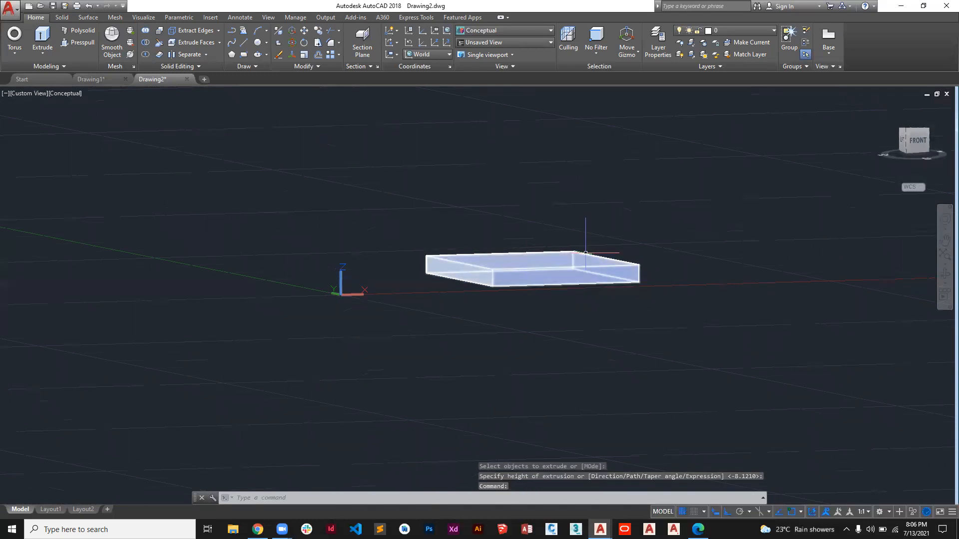
pyautogui.keyDown('shift'); pyautogui.moveTo(591, 243); pyautogui.dragTo(569, 296, button='middle'); pyautogui.keyUp('shift')
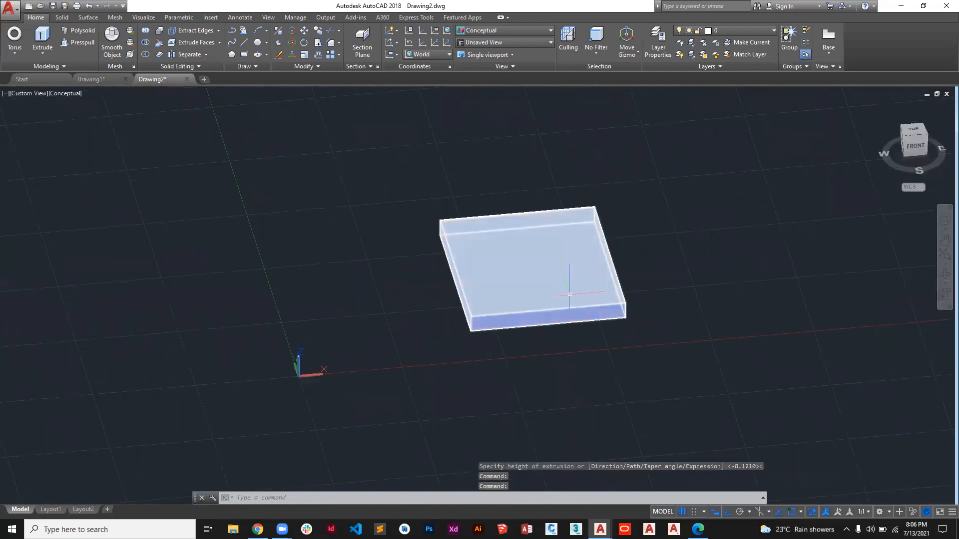
pyautogui.scroll(-2, 562, 257)
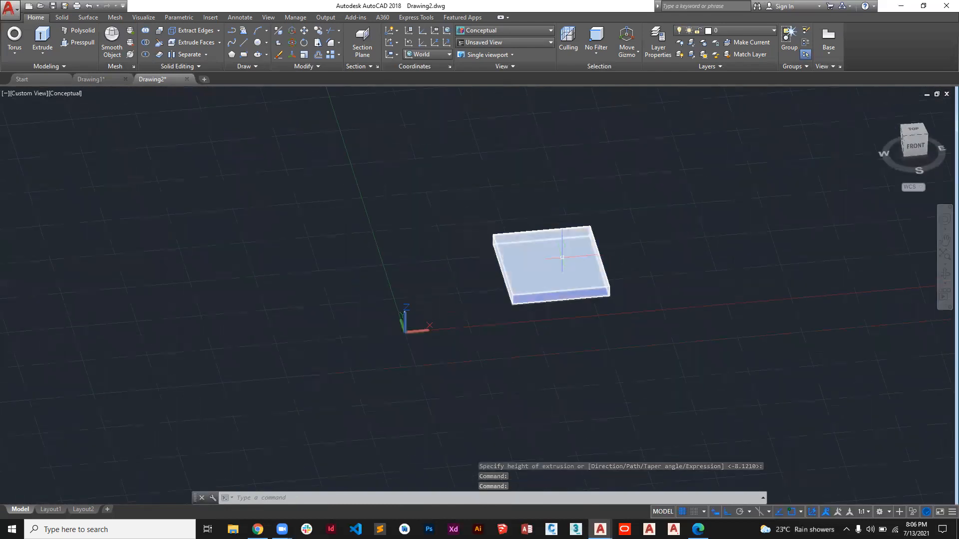
pyautogui.keyDown('shift'); pyautogui.moveTo(539, 301); pyautogui.dragTo(562, 292, button='middle'); pyautogui.keyUp('shift')
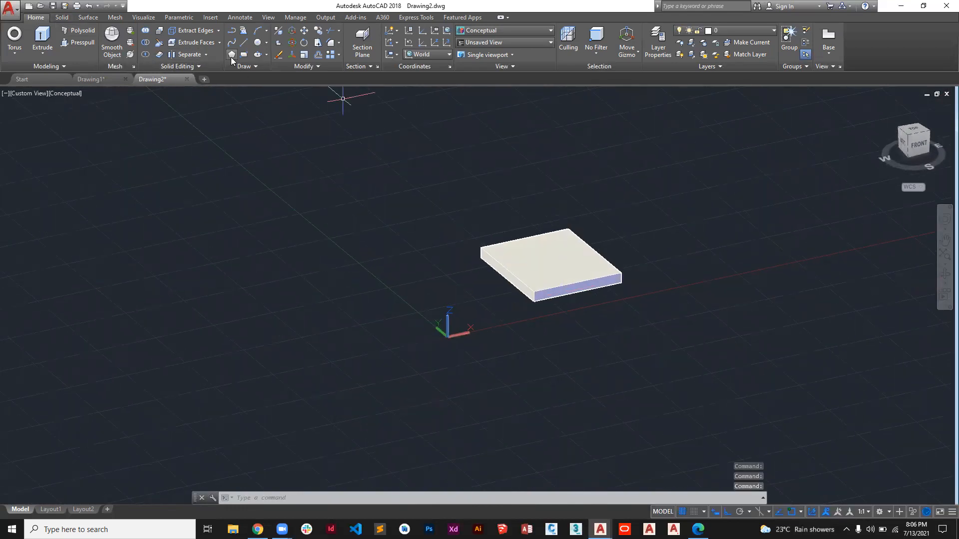
pyautogui.click(245, 56)
pyautogui.click(594, 187)
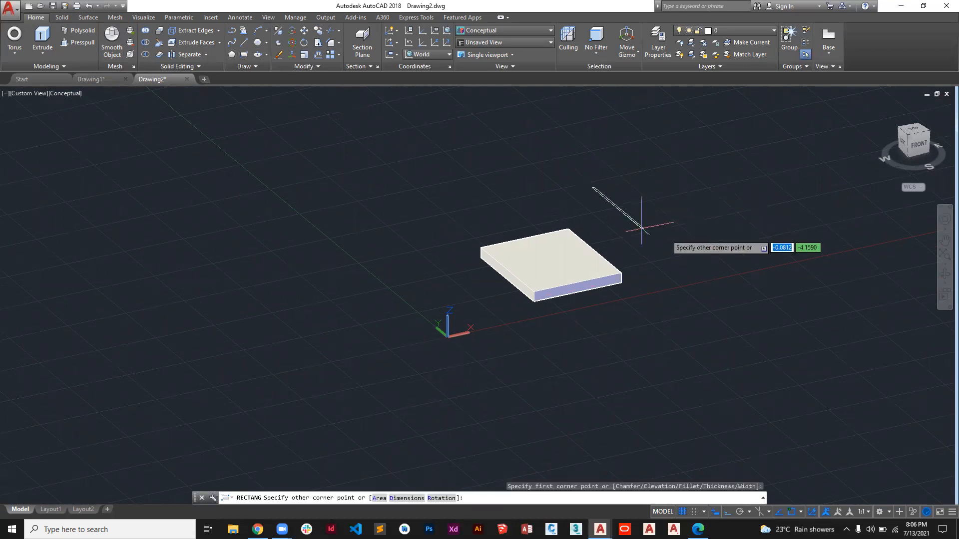
pyautogui.click(802, 206)
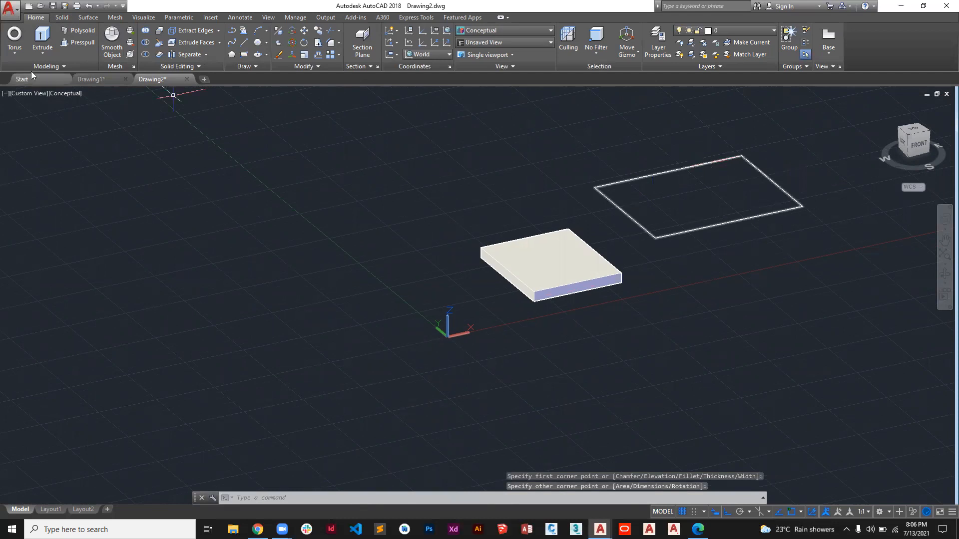
pyautogui.click(77, 45)
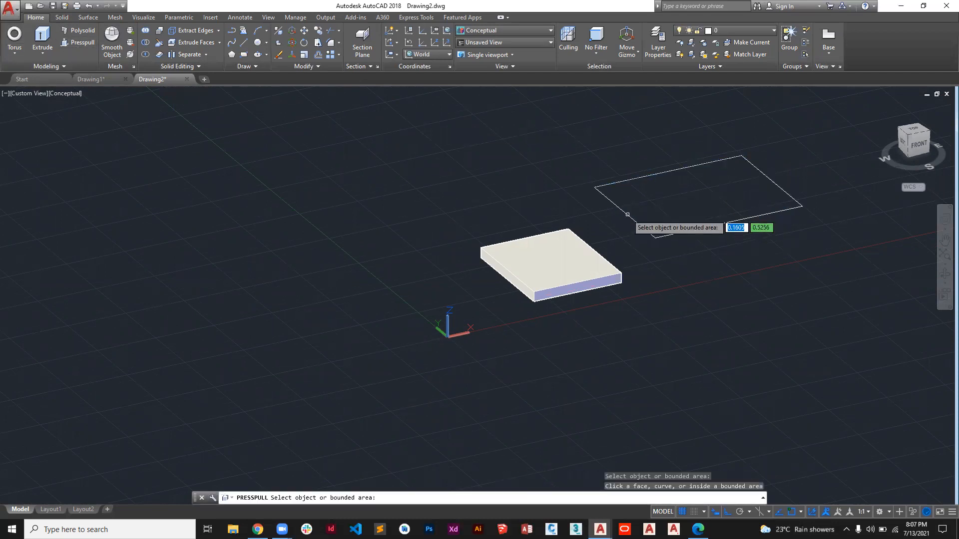
pyautogui.press('Return')
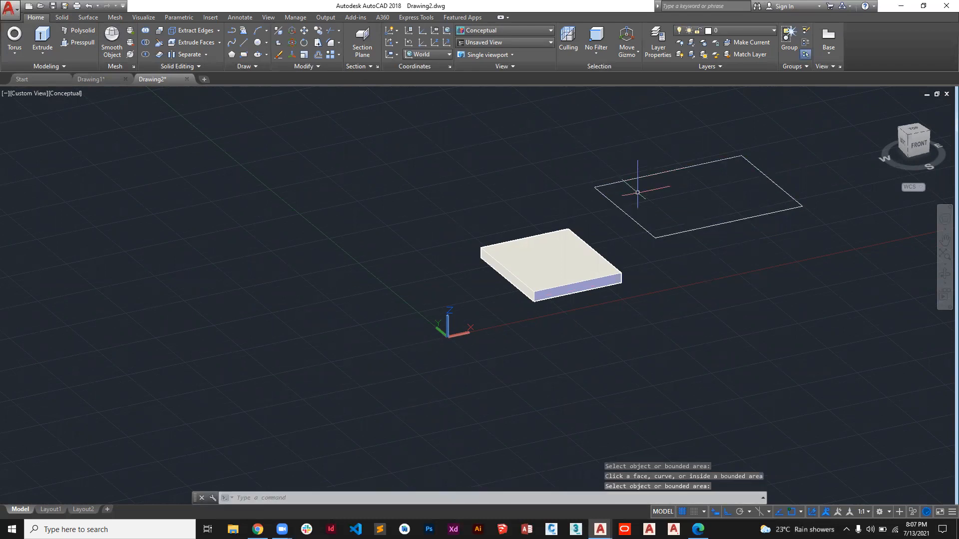
pyautogui.click(84, 44)
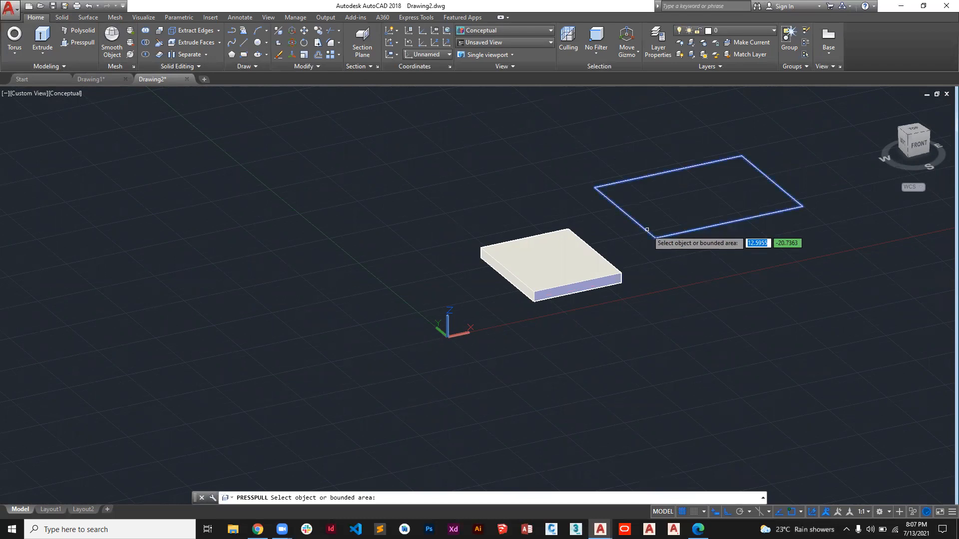
pyautogui.click(646, 230)
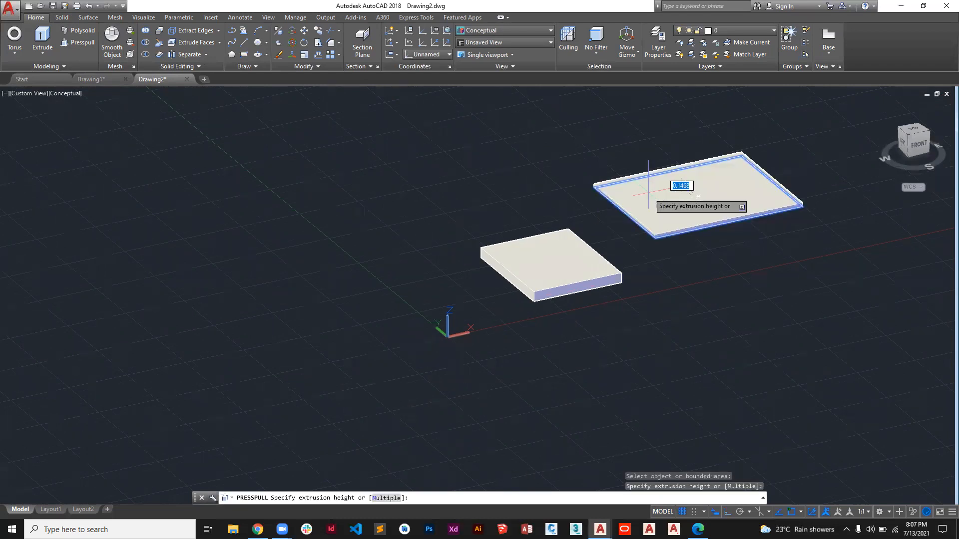
pyautogui.press('Escape')
pyautogui.click(80, 43)
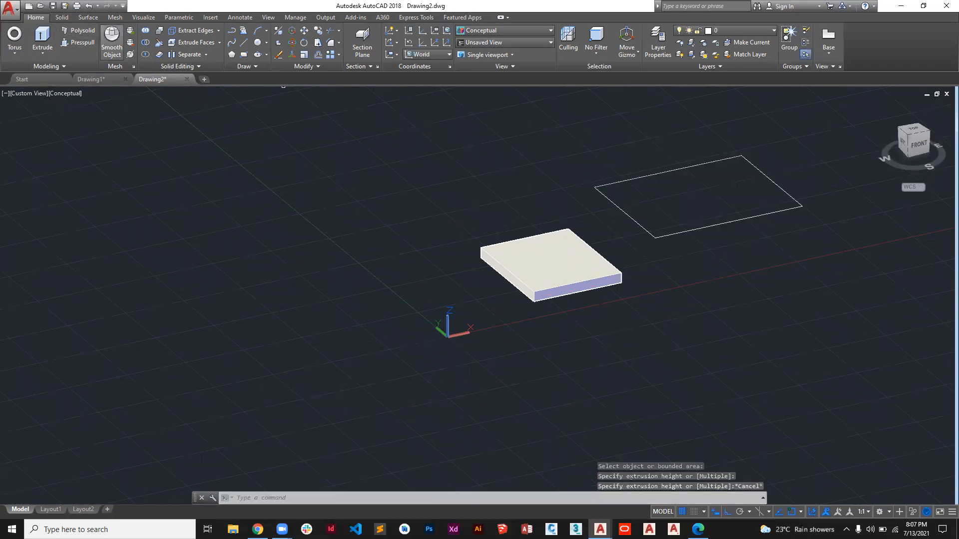
pyautogui.click(637, 222)
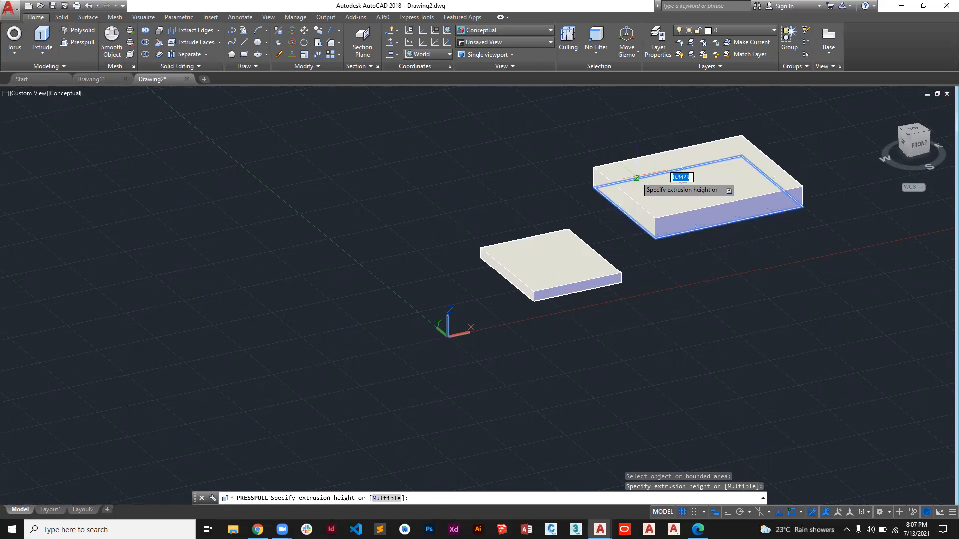
pyautogui.press('Escape')
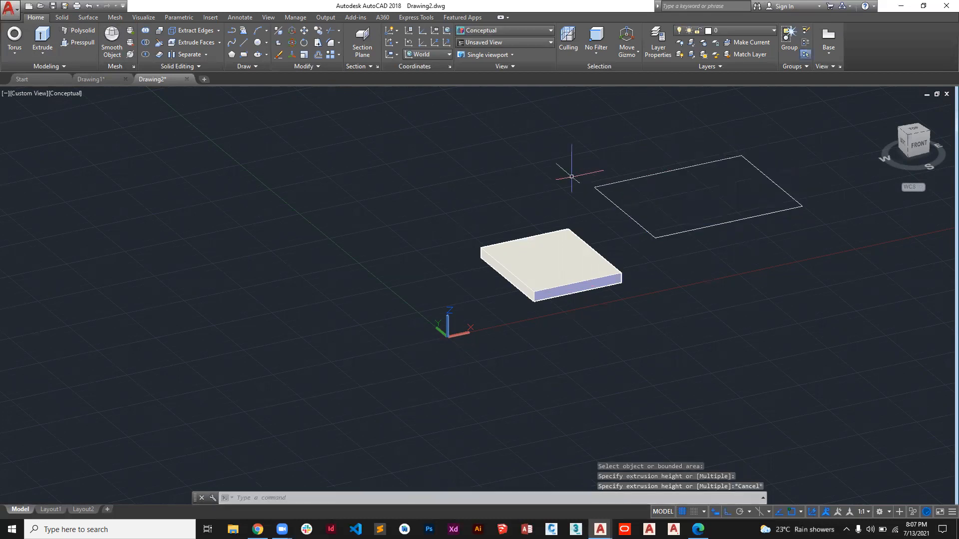
# Presspull the area enclosed by the second rectangle upward into a solid block thicker than the slab.
pyautogui.click(78, 42)
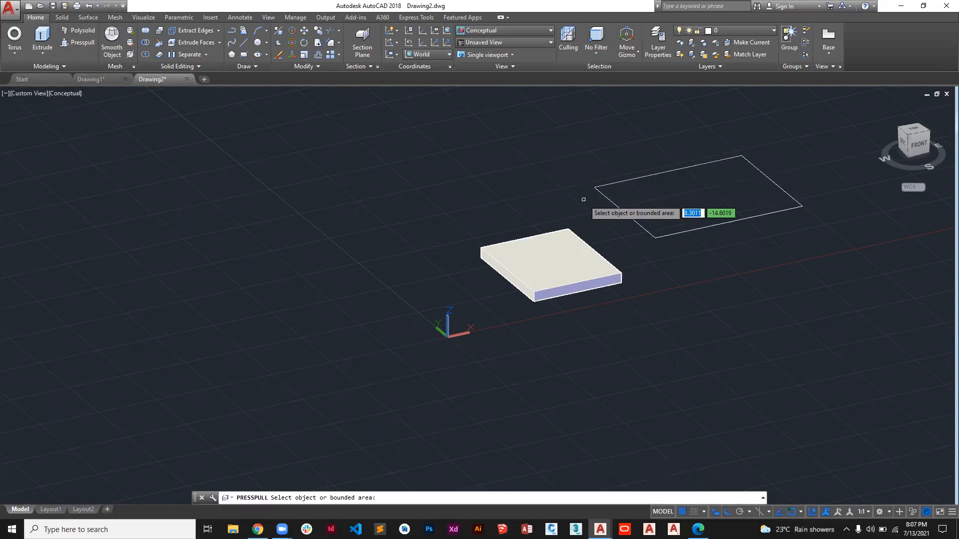
pyautogui.click(624, 205)
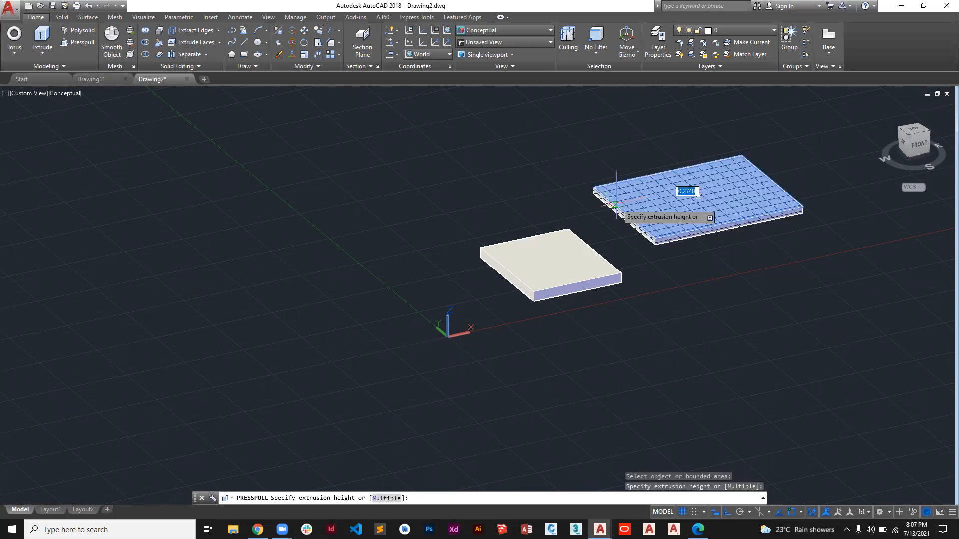
pyautogui.click(619, 152)
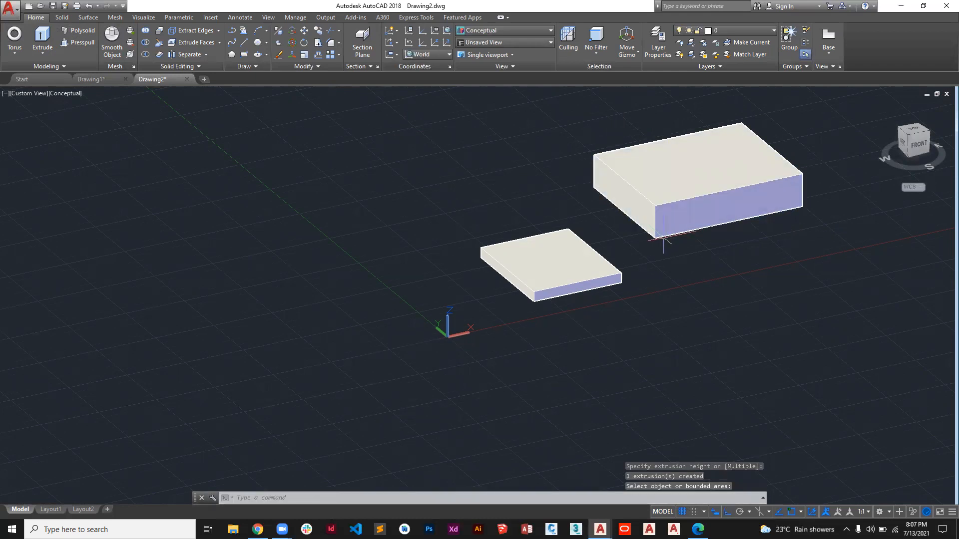
pyautogui.keyDown('shift'); pyautogui.moveTo(663, 239); pyautogui.dragTo(647, 214, button='middle'); pyautogui.keyUp('shift')
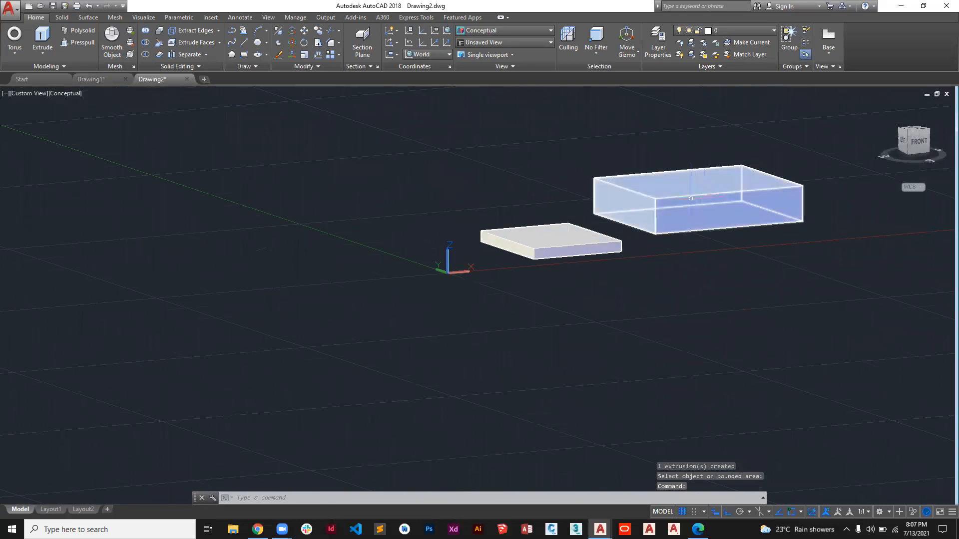
pyautogui.keyDown('shift'); pyautogui.moveTo(636, 214); pyautogui.dragTo(676, 236, button='middle'); pyautogui.keyUp('shift')
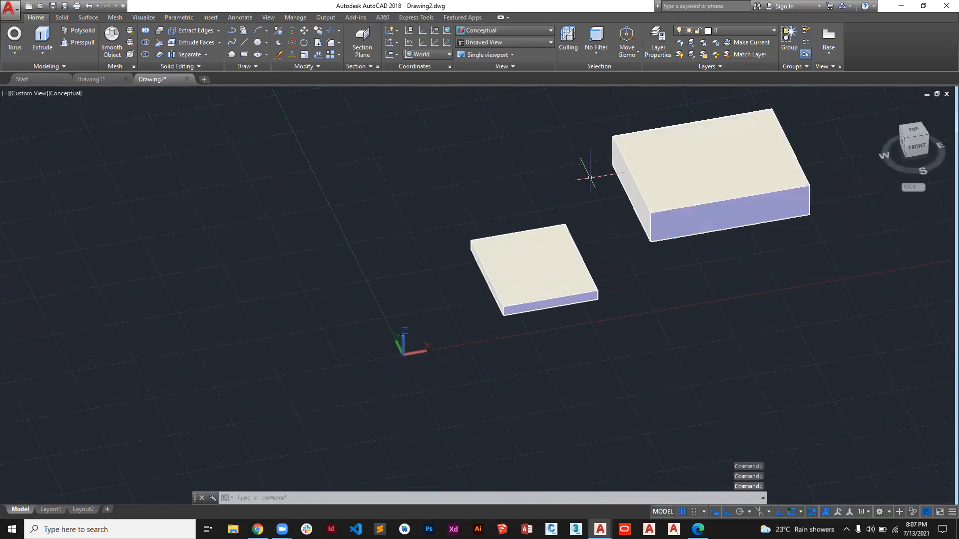
pyautogui.scroll(-4, 589, 177)
pyautogui.keyDown('shift'); pyautogui.moveTo(640, 176); pyautogui.dragTo(610, 176, button='middle'); pyautogui.keyUp('shift')
pyautogui.scroll(5, 610, 176)
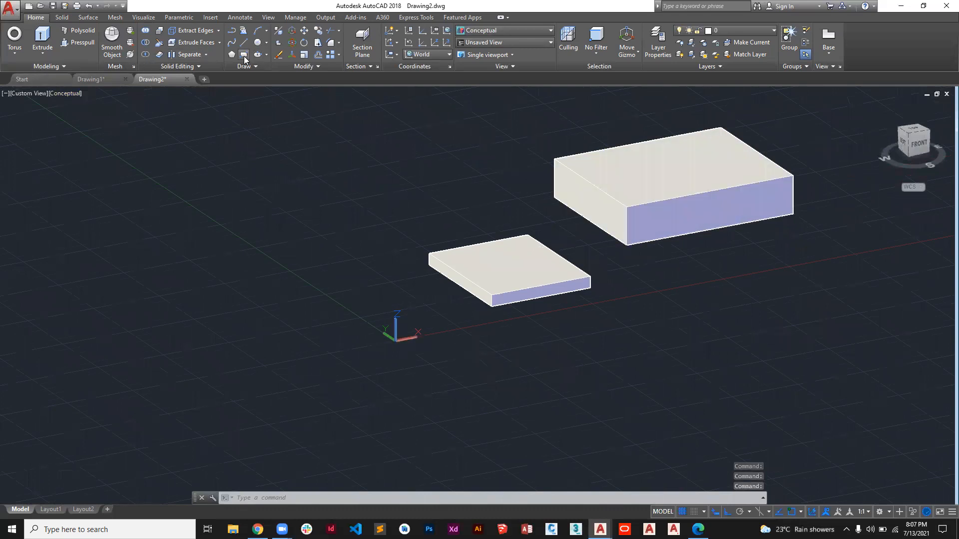
pyautogui.click(244, 57)
pyautogui.moveTo(482, 217); pyautogui.dragTo(519, 313, button='middle')
pyautogui.press('Escape')
# Erase the slab, the block and the remaining rectangle together.
pyautogui.click(759, 215)
pyautogui.click(485, 453)
pyautogui.press('Delete')
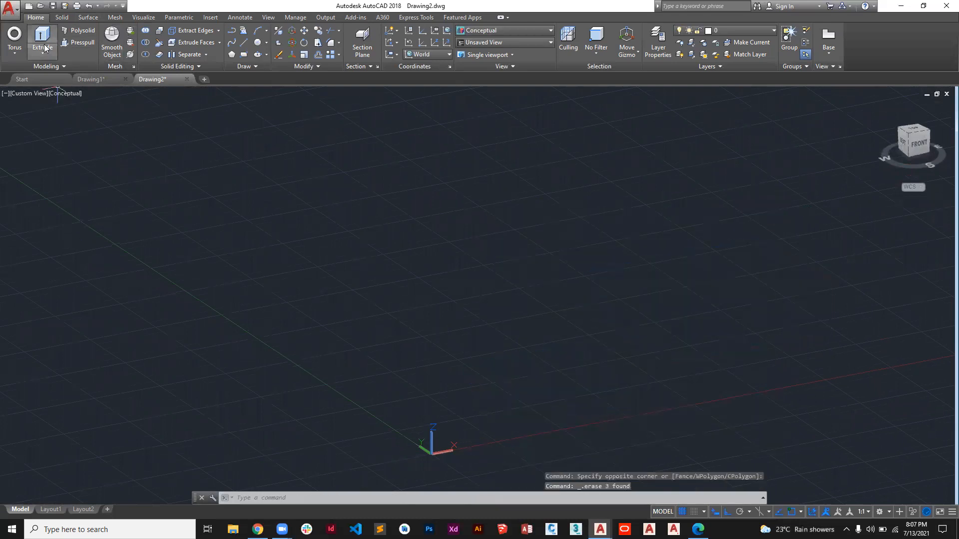
pyautogui.click(244, 54)
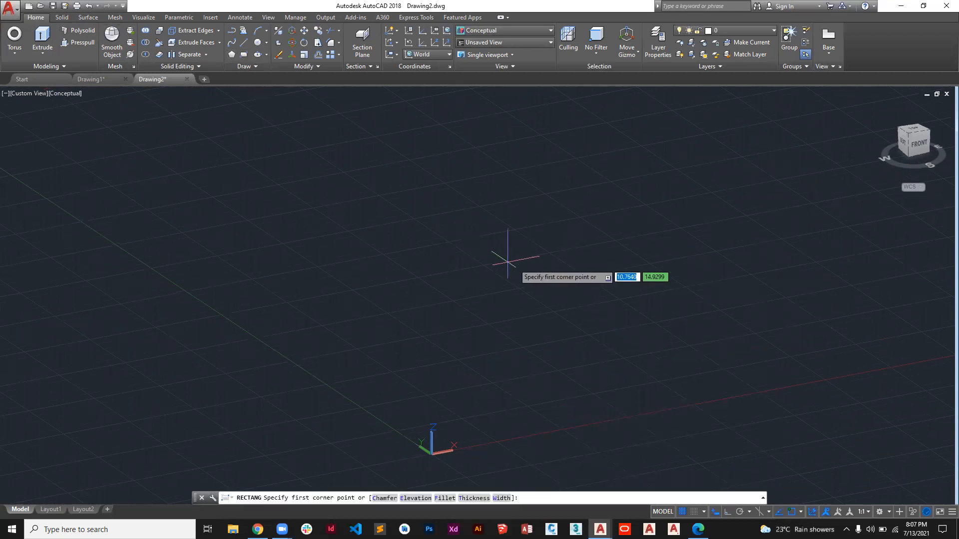
pyautogui.click(520, 264)
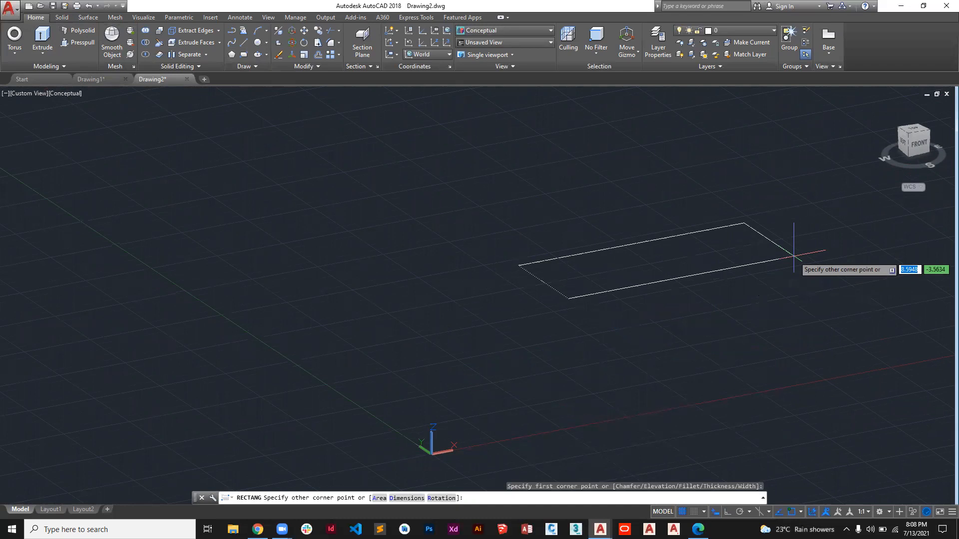
pyautogui.click(795, 305)
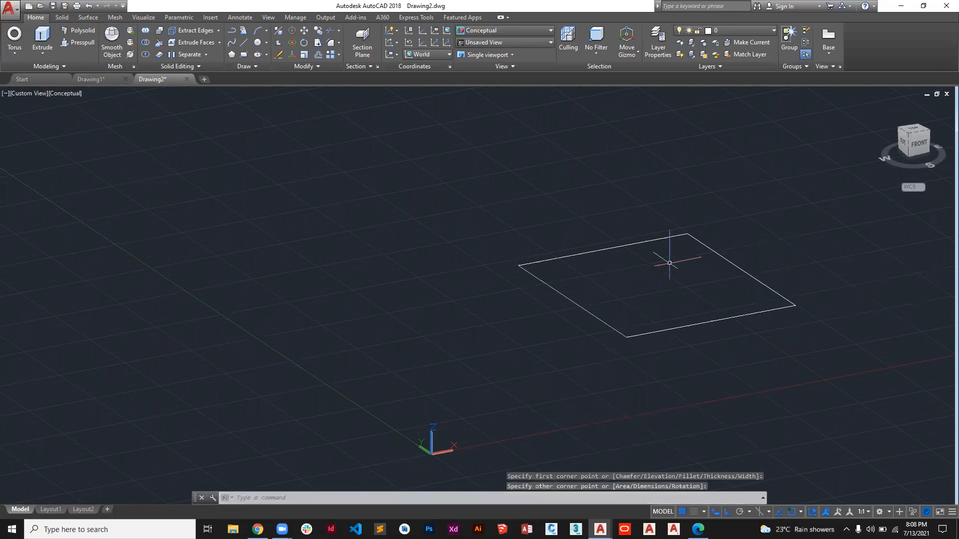
pyautogui.click(672, 236)
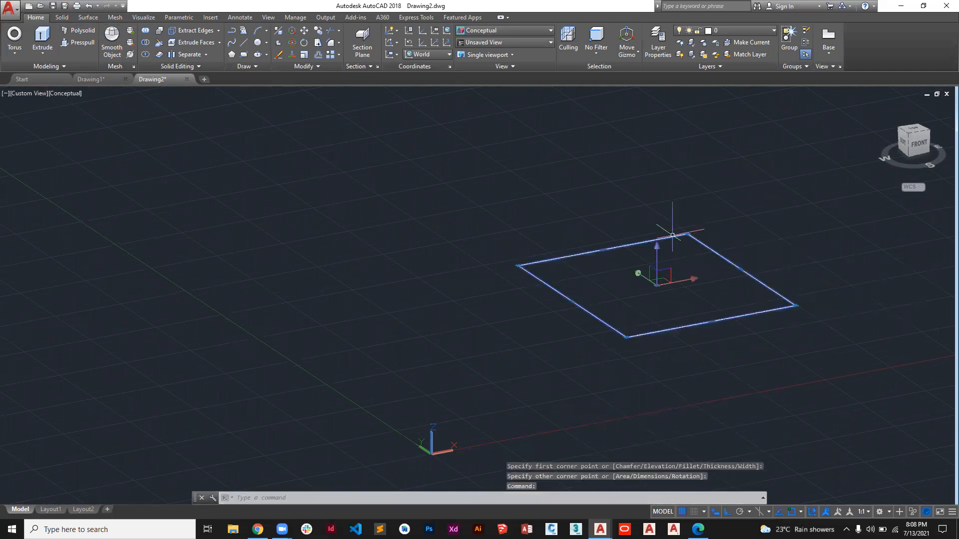
pyautogui.press('Delete')
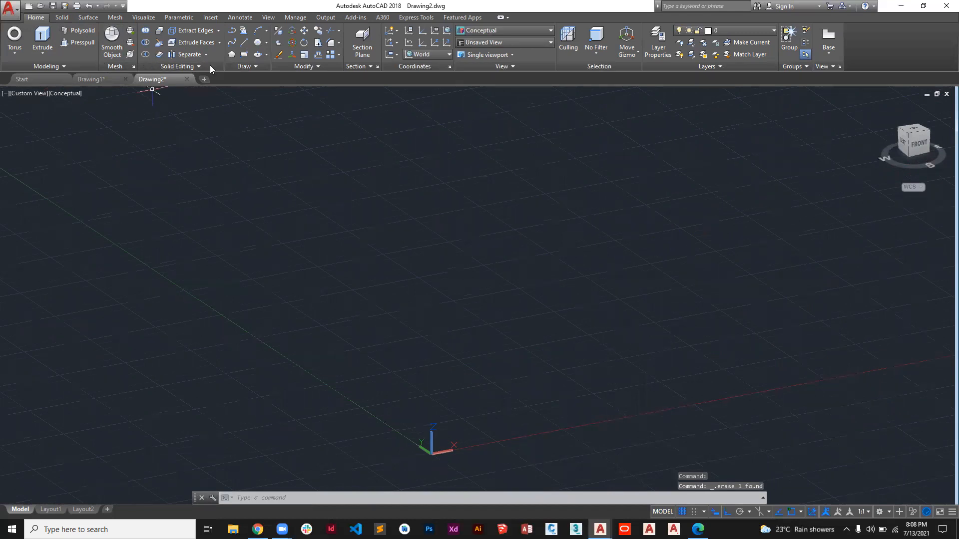
# Draw a large rectangle on the ground plane beyond the origin and a slightly smaller one nested inside it.
pyautogui.click(242, 56)
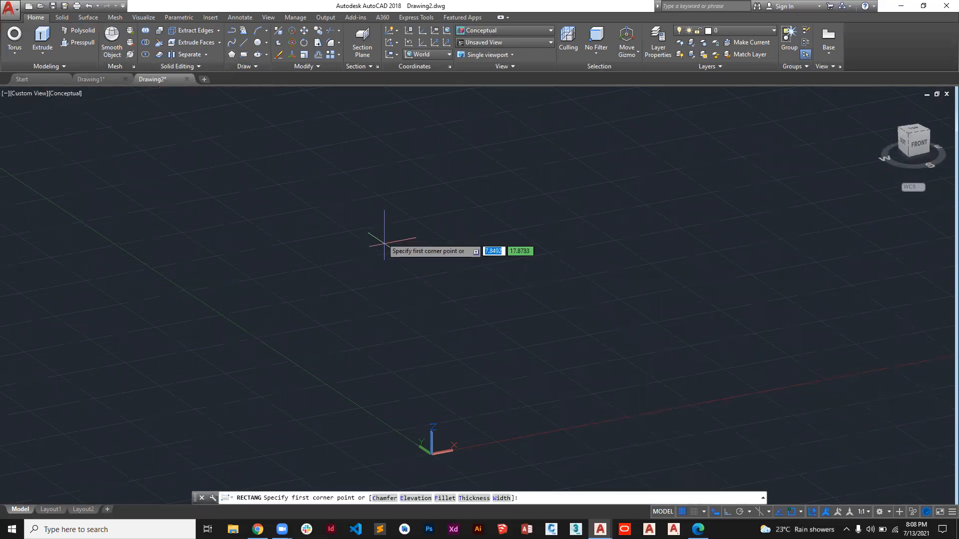
pyautogui.click(375, 223)
pyautogui.click(877, 278)
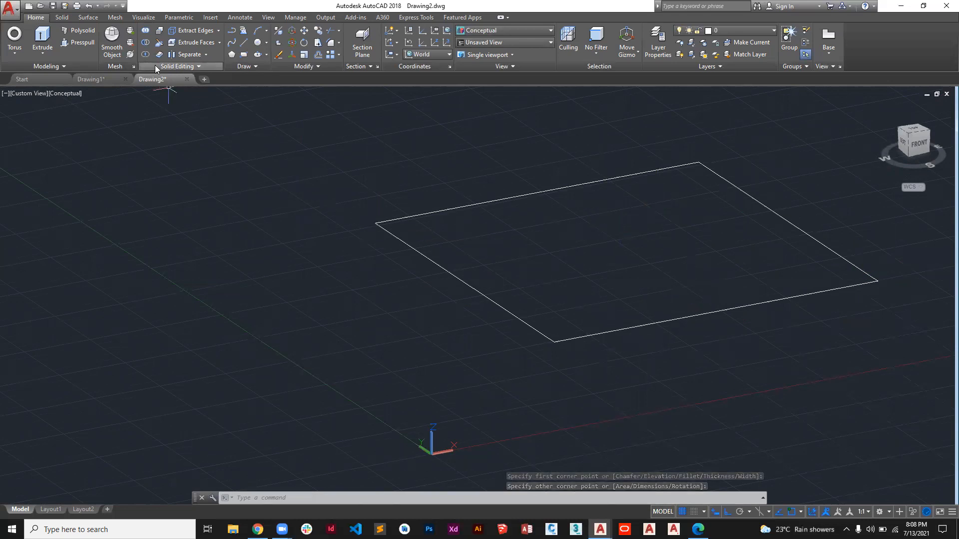
pyautogui.click(243, 54)
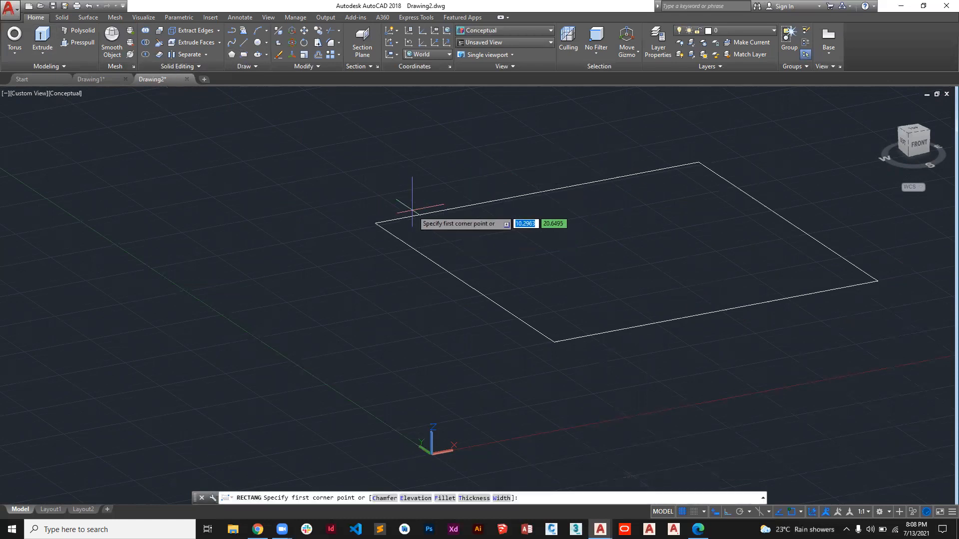
pyautogui.click(429, 226)
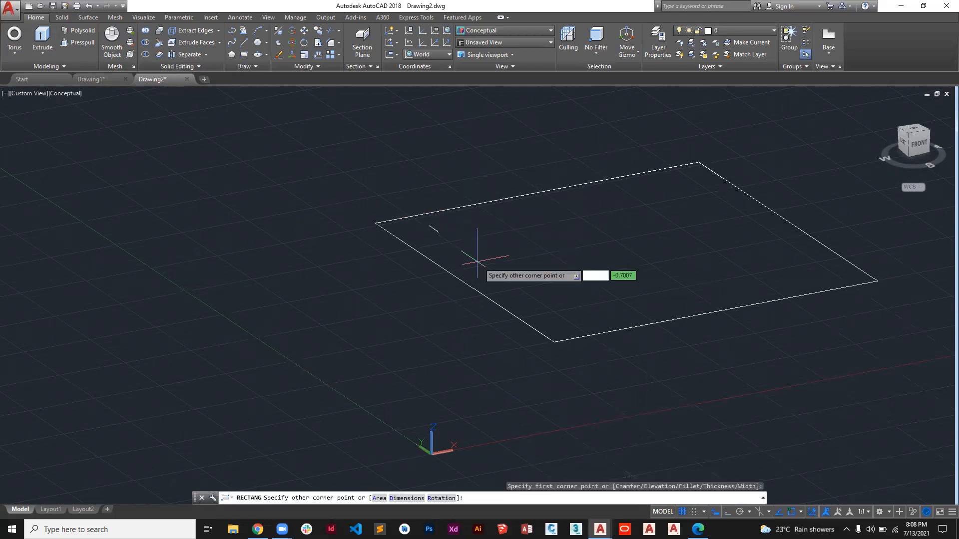
pyautogui.click(836, 269)
# Copy both nested rectangles from the inner one's front corner to a spot beside the originals, across the Y axis.
pyautogui.click(814, 180)
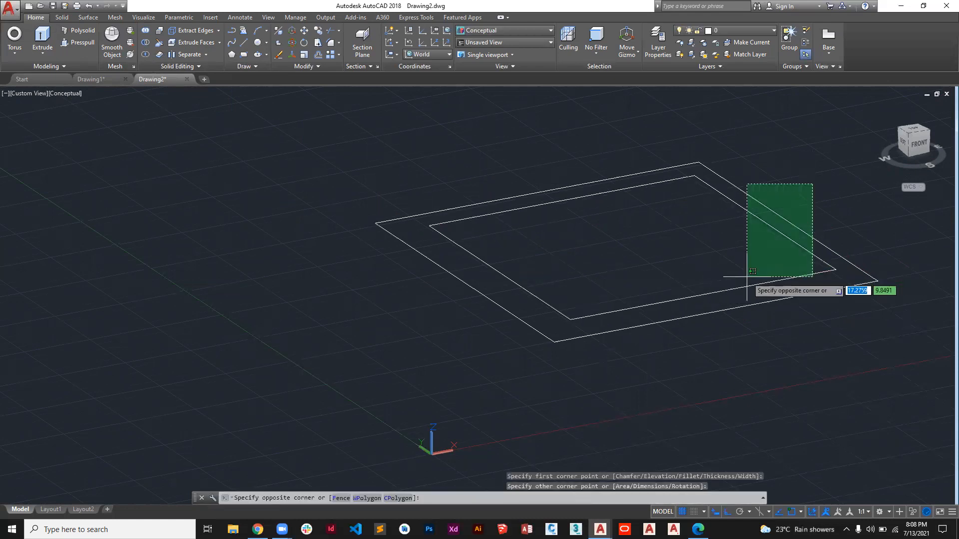
pyautogui.click(744, 278)
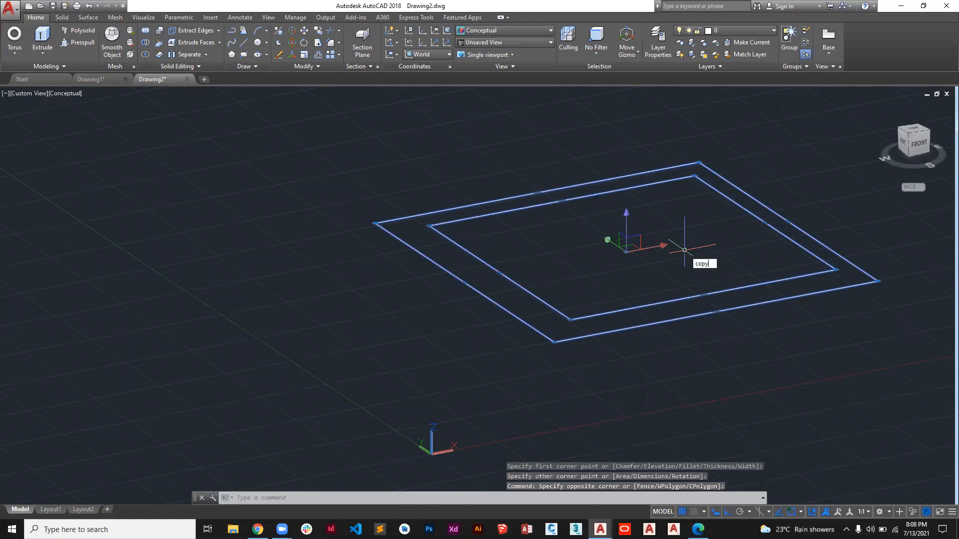
pyautogui.press('Return')
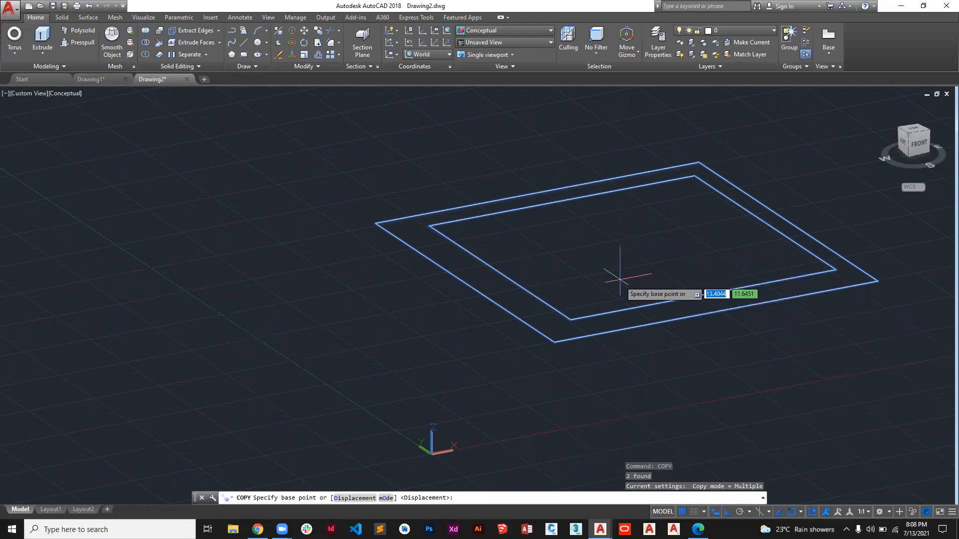
pyautogui.click(571, 318)
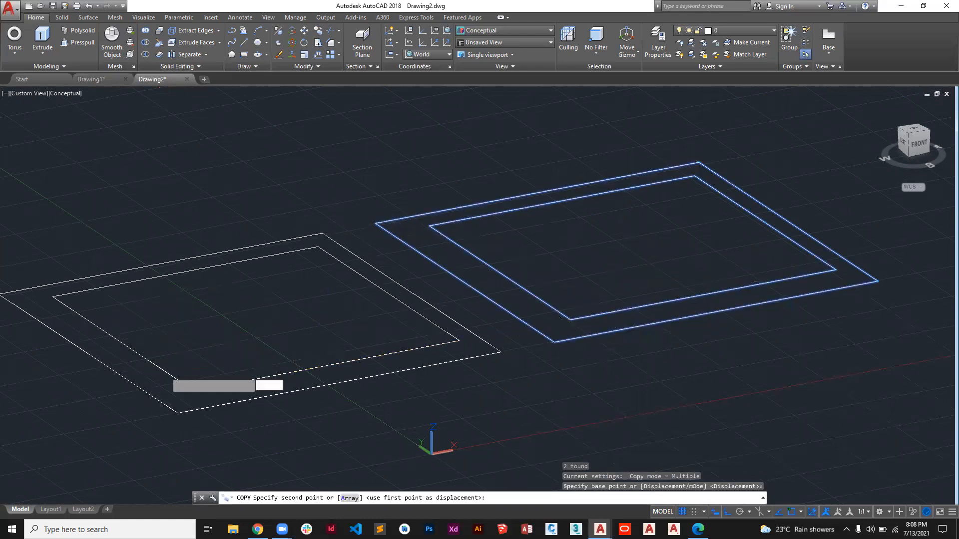
pyautogui.click(173, 368)
pyautogui.press('Escape')
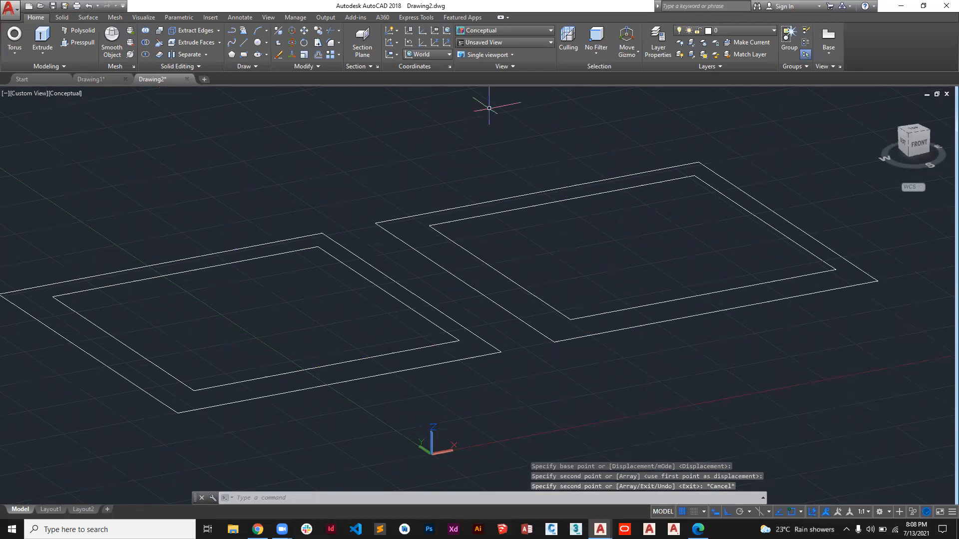
# Extrude both nested rectangles of the pair on the Y axis together upward into overlapping solids of equal height.
pyautogui.click(42, 40)
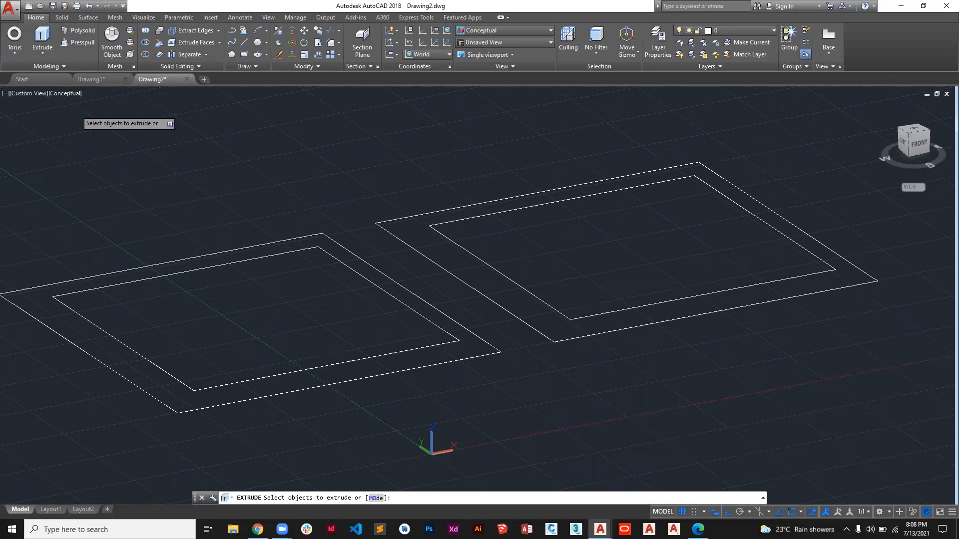
pyautogui.click(117, 271)
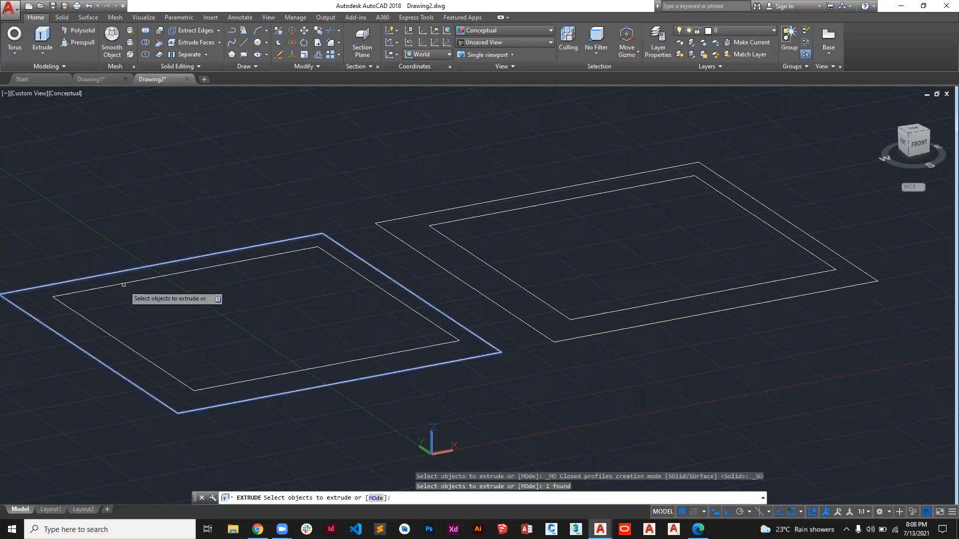
pyautogui.click(126, 281)
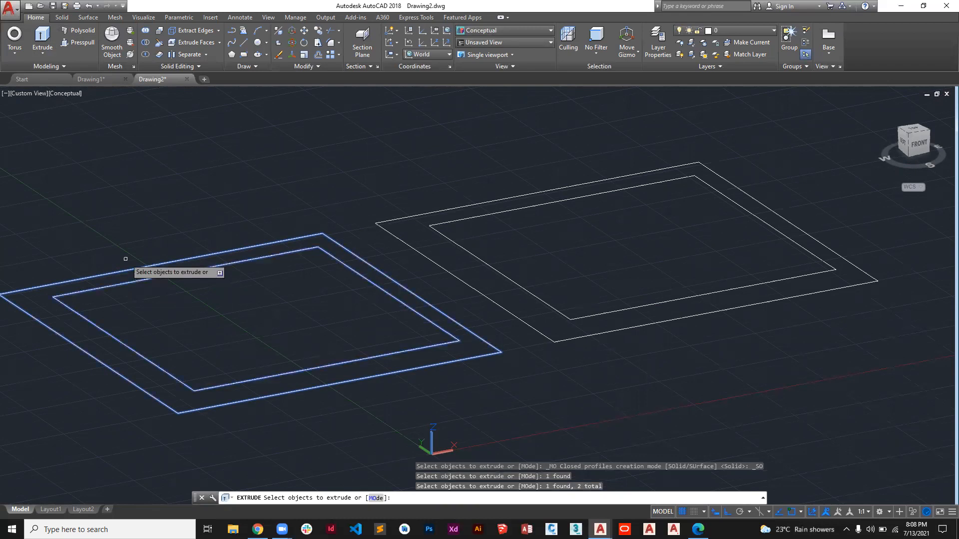
pyautogui.press('Return')
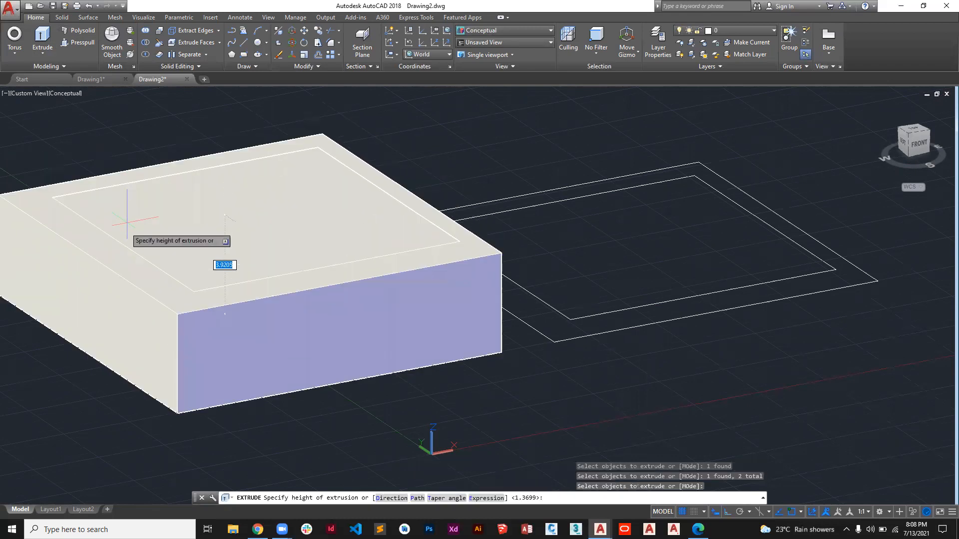
pyautogui.press('Return')
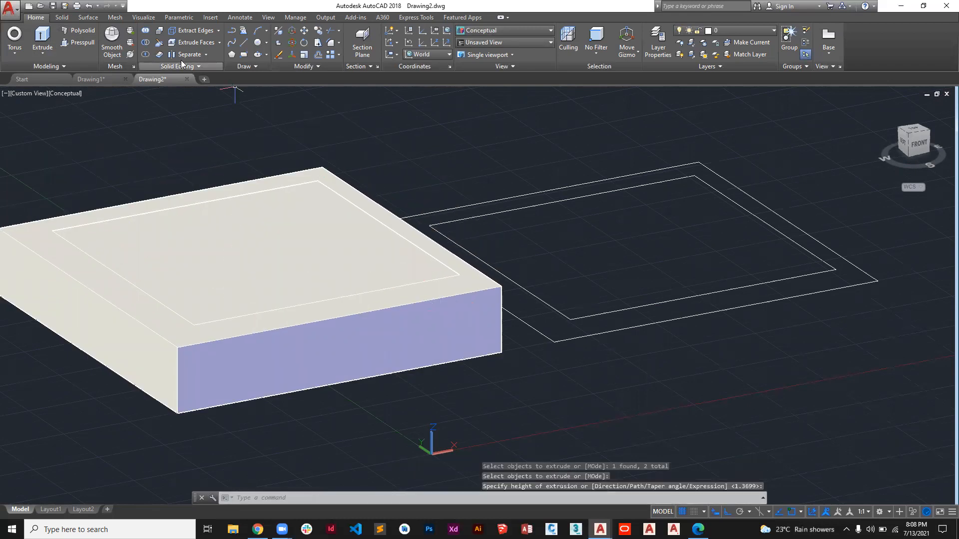
# Presspull the band between the copied pair's outer and inner rectangles upward about 3.3 units into a hollow frame.
pyautogui.click(81, 43)
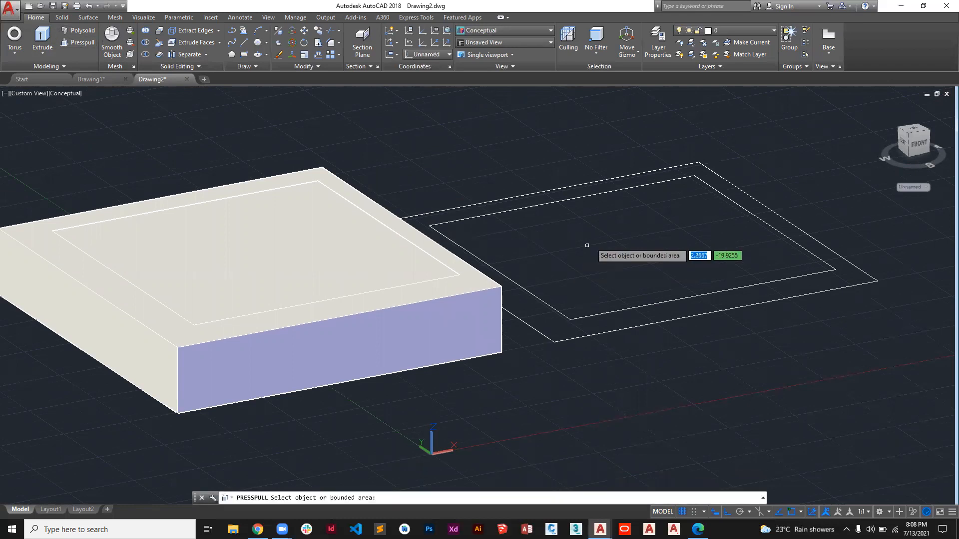
pyautogui.click(597, 185)
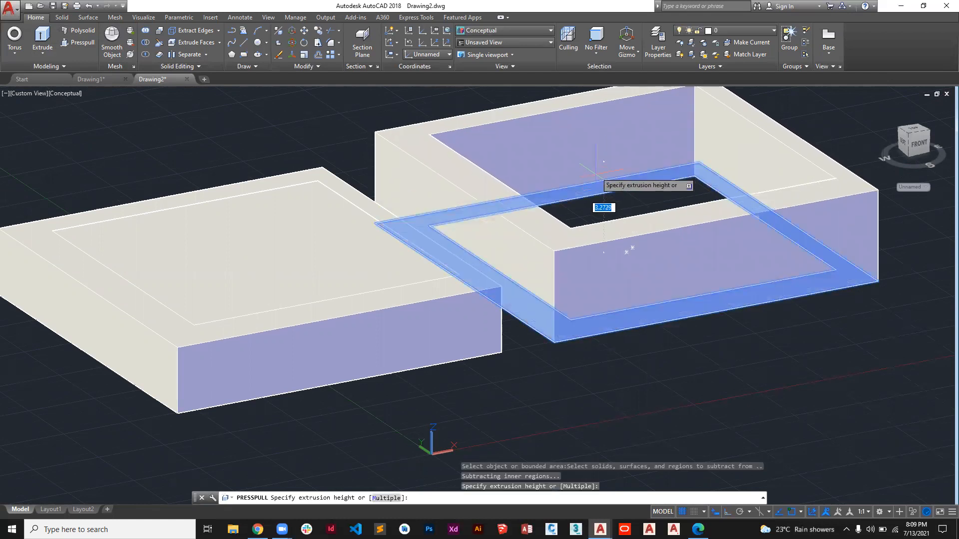
pyautogui.click(595, 168)
pyautogui.keyDown('shift'); pyautogui.moveTo(570, 214); pyautogui.dragTo(597, 306, button='middle'); pyautogui.keyUp('shift')
pyautogui.scroll(-5, 579, 274)
pyautogui.keyDown('shift'); pyautogui.moveTo(492, 279); pyautogui.dragTo(494, 267, button='middle'); pyautogui.keyUp('shift')
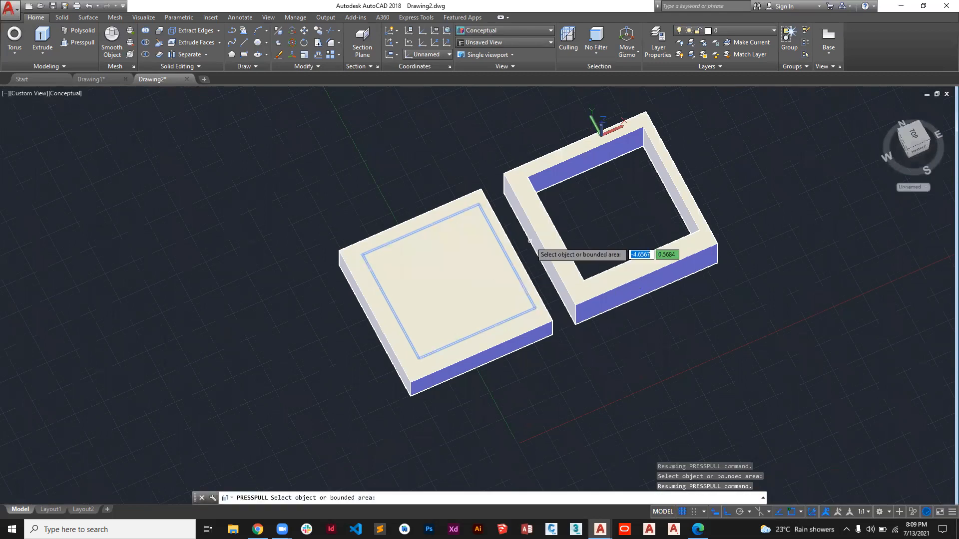
pyautogui.keyDown('shift'); pyautogui.moveTo(495, 275); pyautogui.dragTo(500, 253, button='middle'); pyautogui.keyUp('shift')
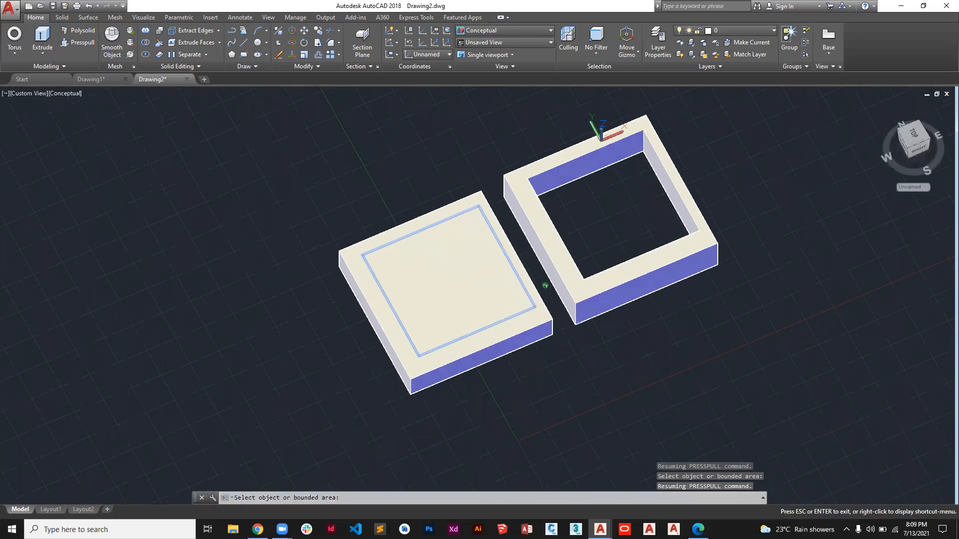
pyautogui.keyDown('shift'); pyautogui.moveTo(399, 345); pyautogui.dragTo(442, 299, button='middle'); pyautogui.keyUp('shift')
pyautogui.press('Return')
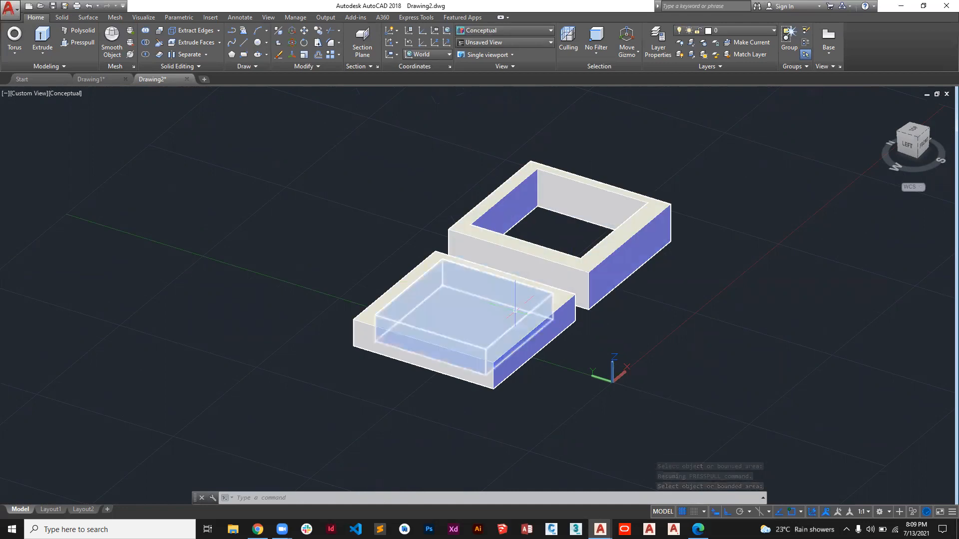
# Subtract the inner extruded block from the outer extruded slab.
pyautogui.scroll(2, 514, 311)
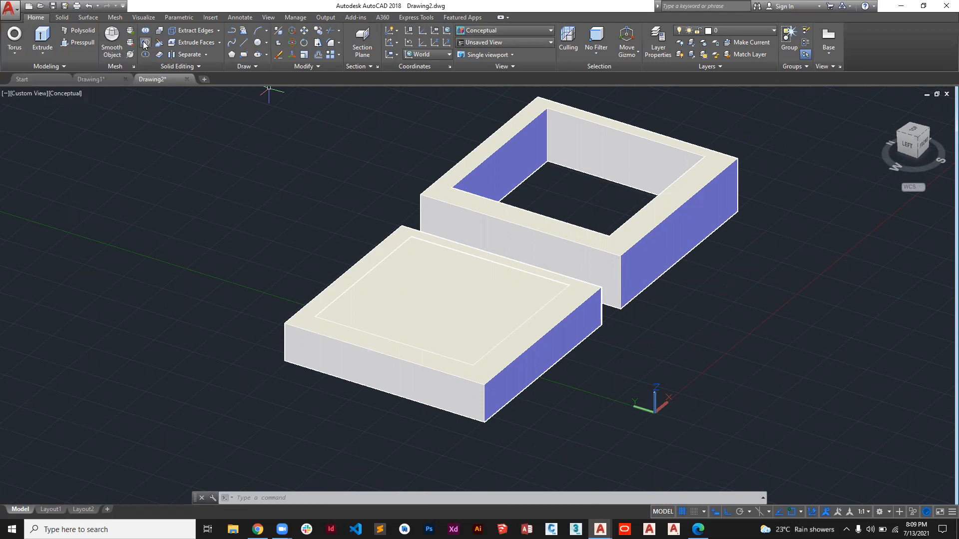
pyautogui.click(64, 20)
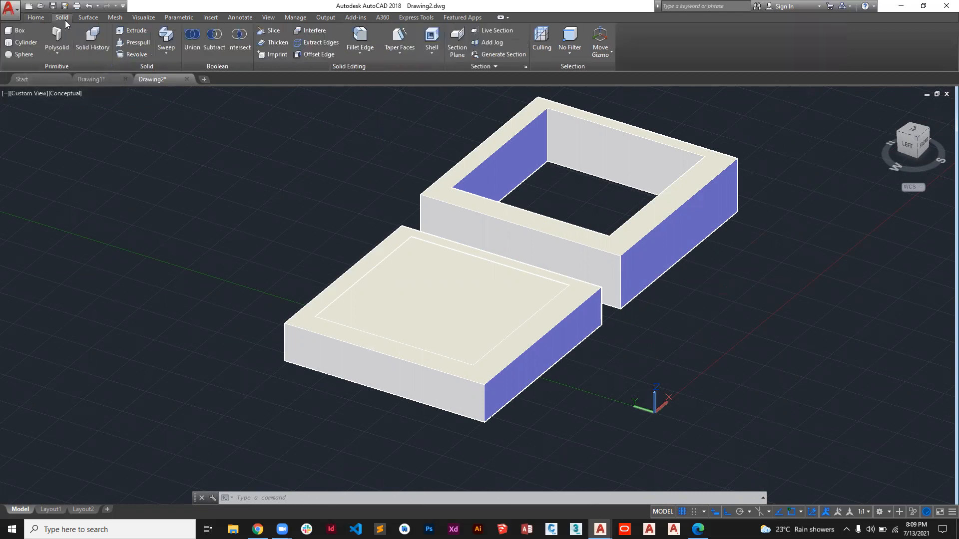
pyautogui.click(215, 46)
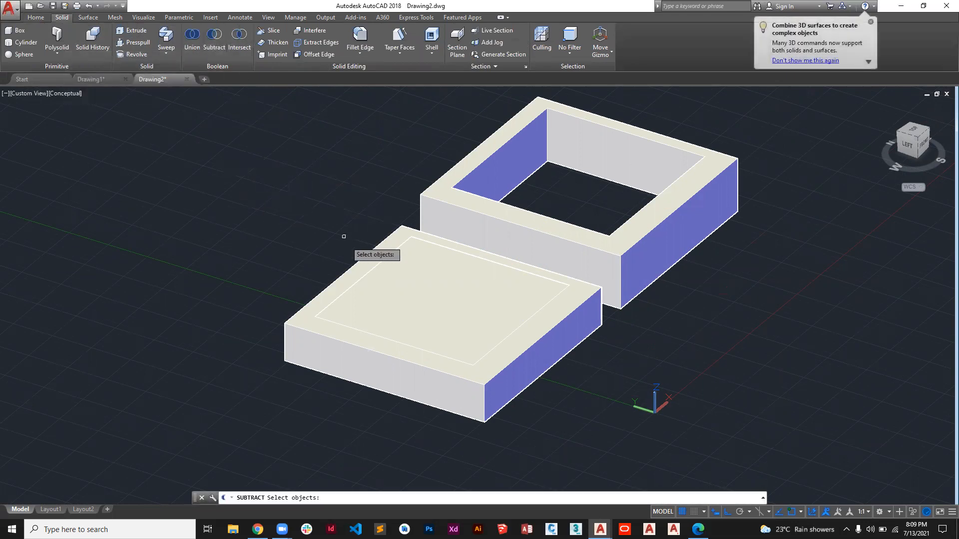
pyautogui.click(352, 266)
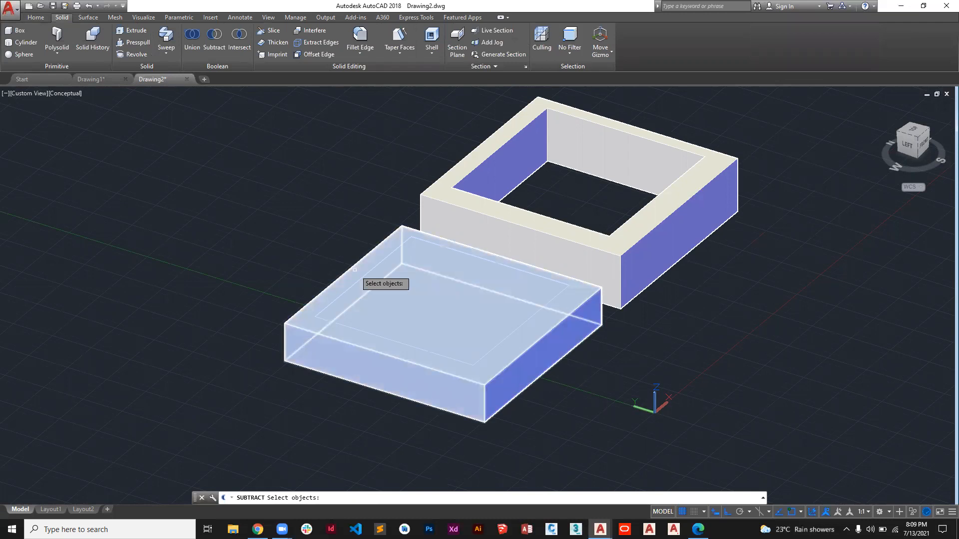
pyautogui.click(354, 270)
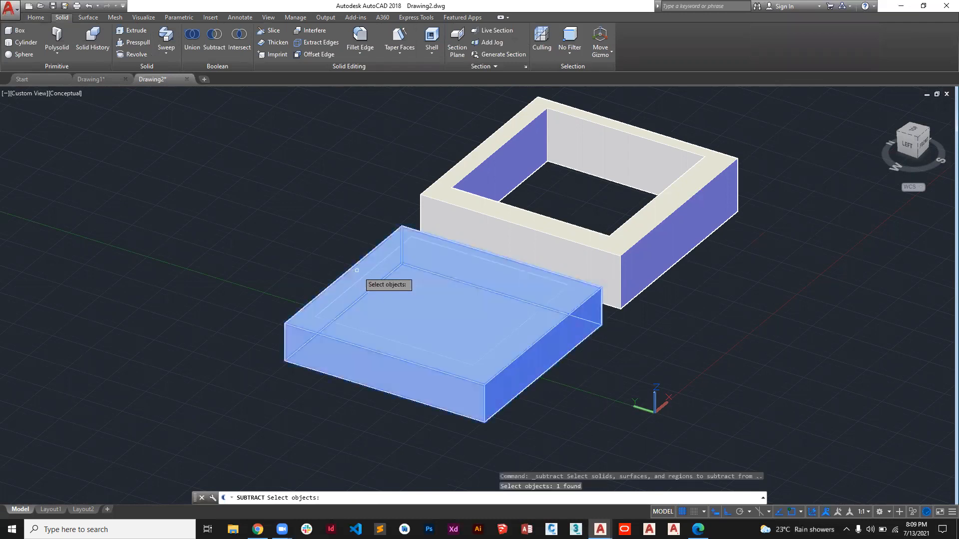
pyautogui.press('Return')
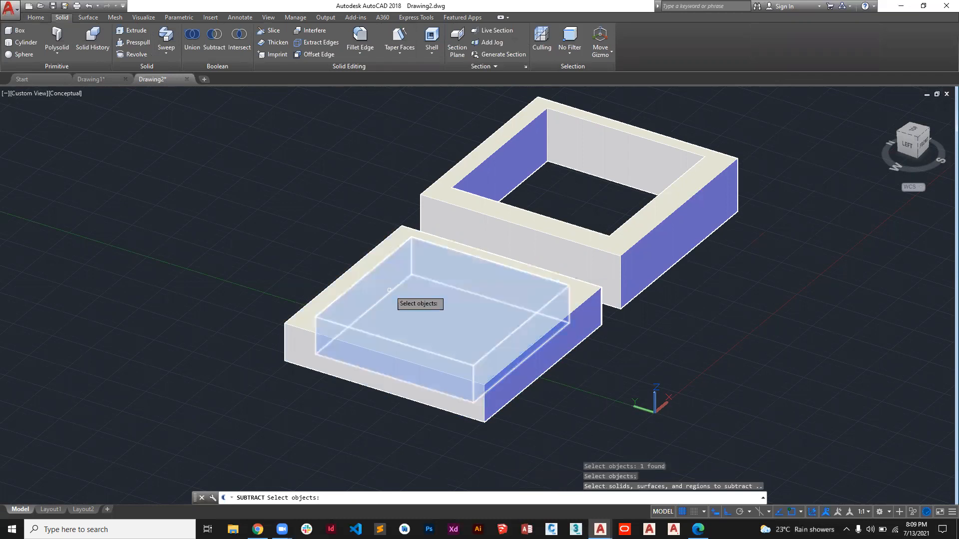
pyautogui.click(421, 292)
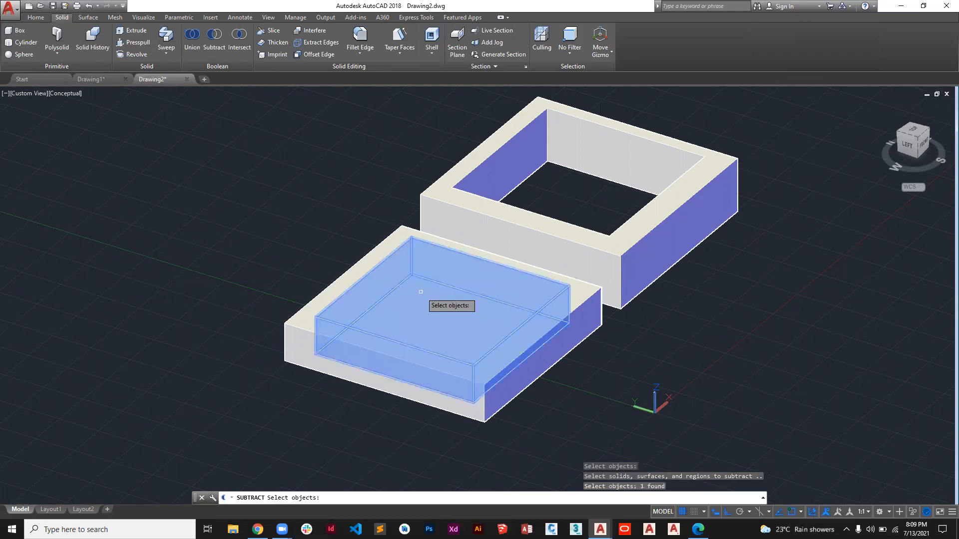
pyautogui.press('Return')
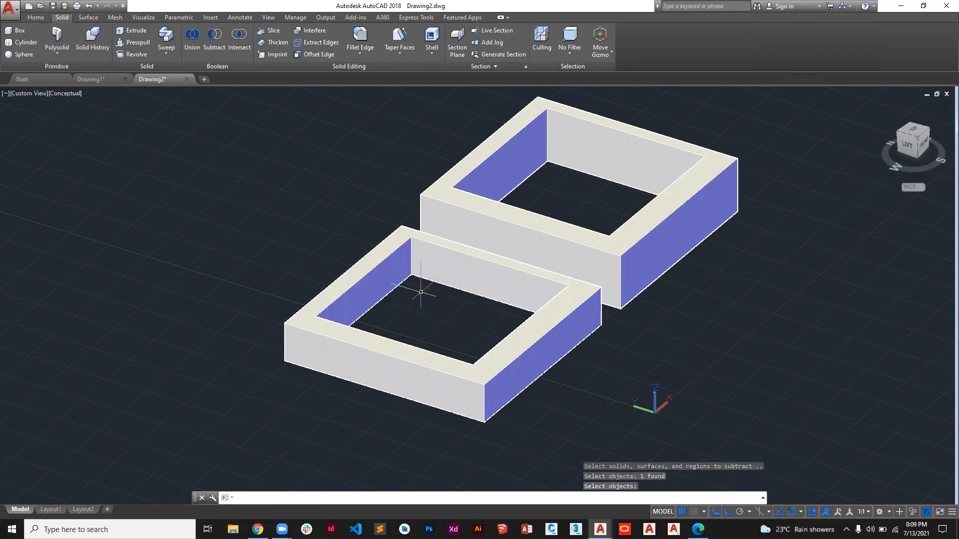
# Examine the subtracted frame and the presspulled frame from several sides, comparing them as solids.
pyautogui.keyDown('shift'); pyautogui.moveTo(497, 305); pyautogui.dragTo(436, 296, button='middle'); pyautogui.keyUp('shift')
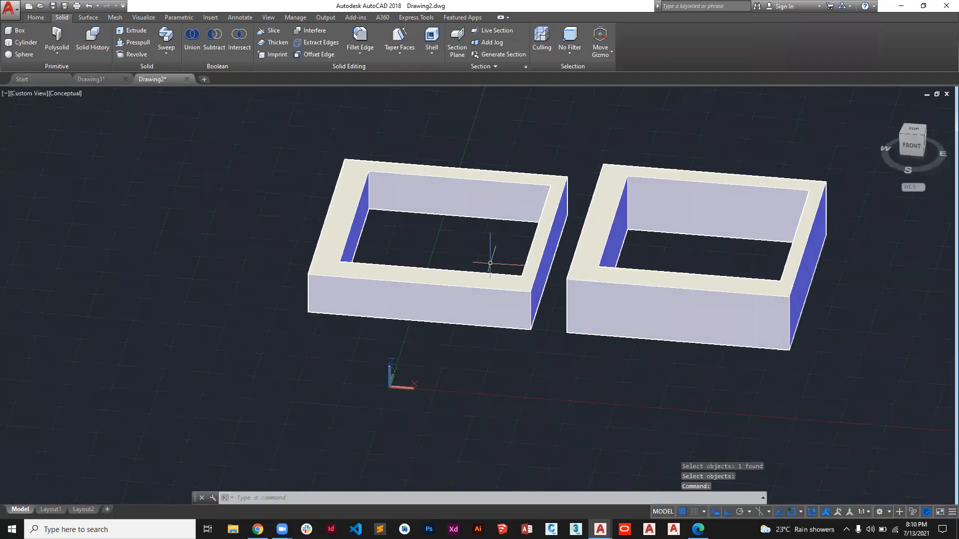
pyautogui.scroll(-3, 490, 263)
pyautogui.scroll(2, 521, 268)
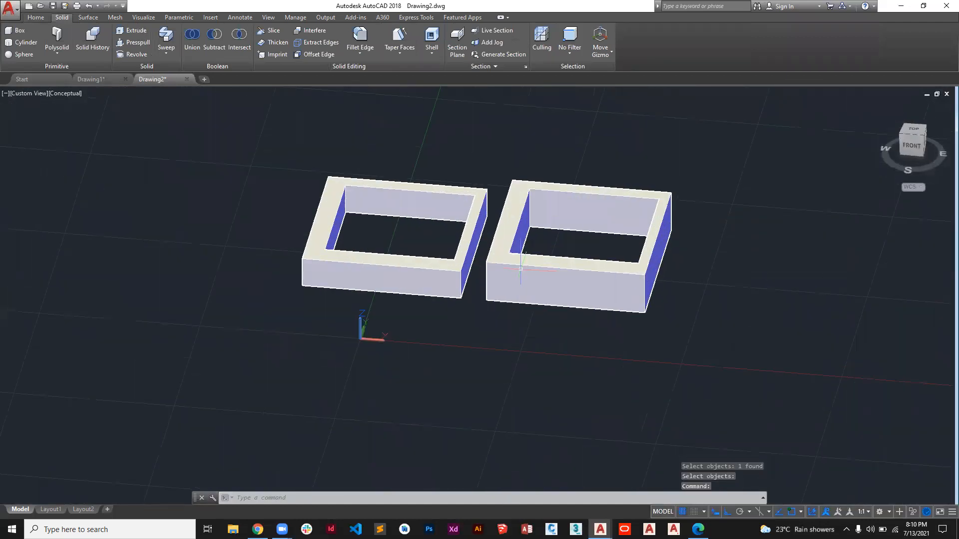
pyautogui.scroll(2, 520, 269)
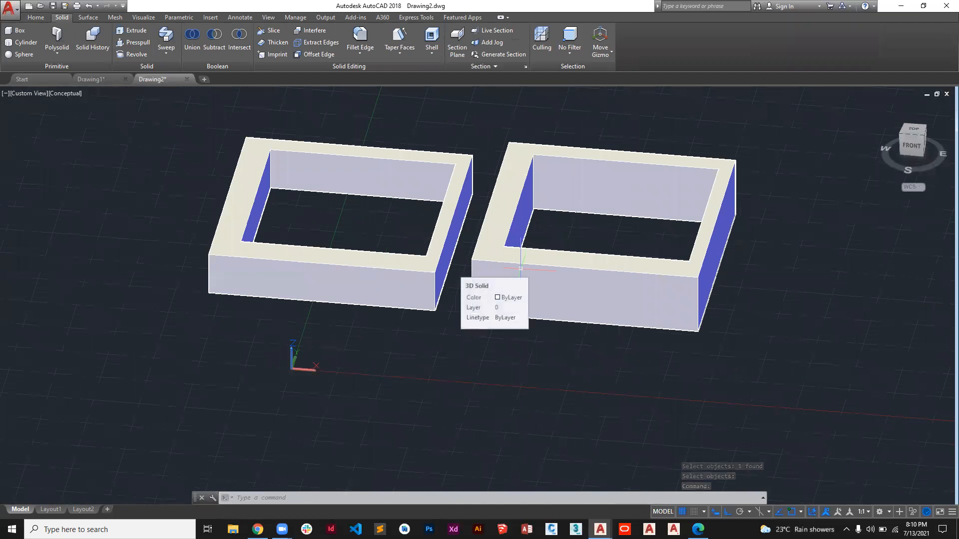
pyautogui.scroll(-2, 520, 269)
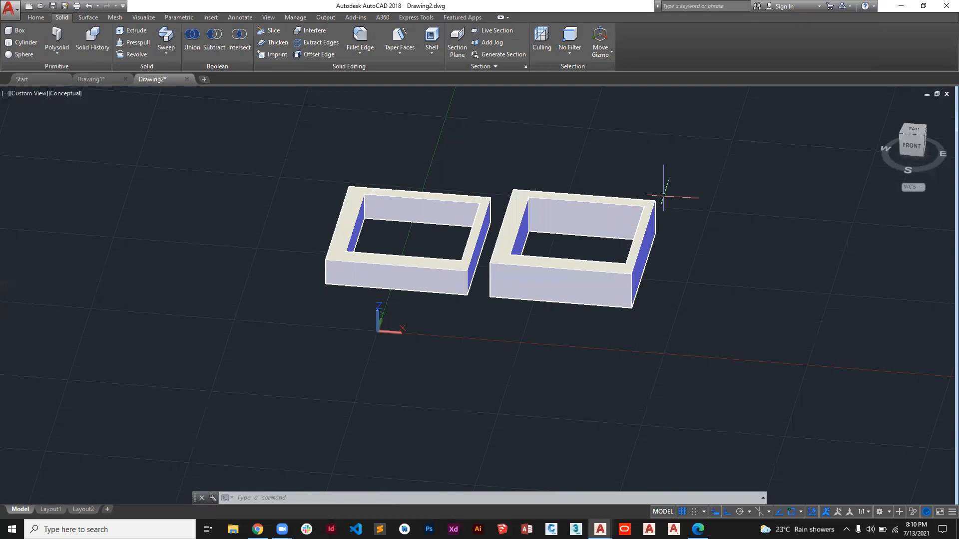
pyautogui.moveTo(666, 192)
pyautogui.keyDown('shift'); pyautogui.mouseDown(button='middle')
pyautogui.moveTo(658, 208)
pyautogui.moveTo(662, 192)
pyautogui.mouseUp(button='middle'); pyautogui.keyUp('shift')
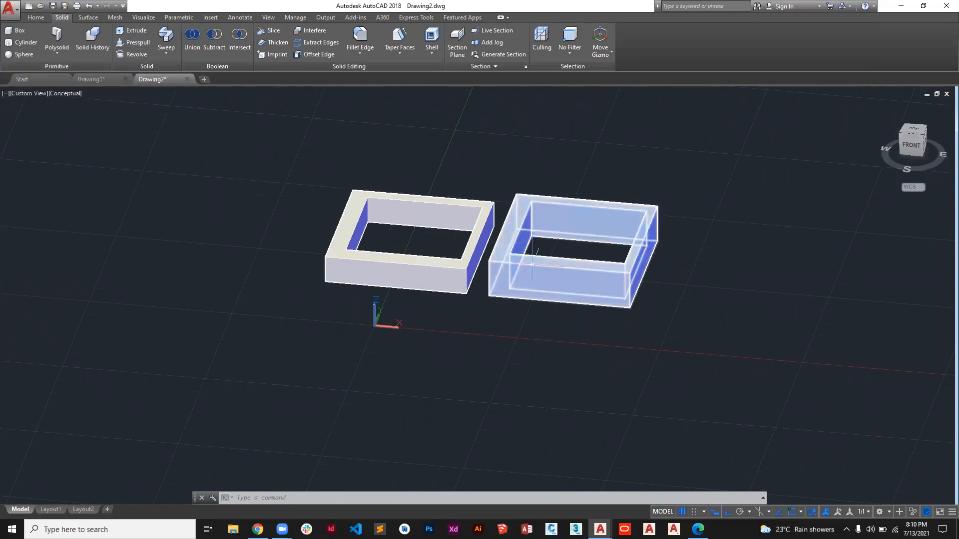
pyautogui.click(532, 264)
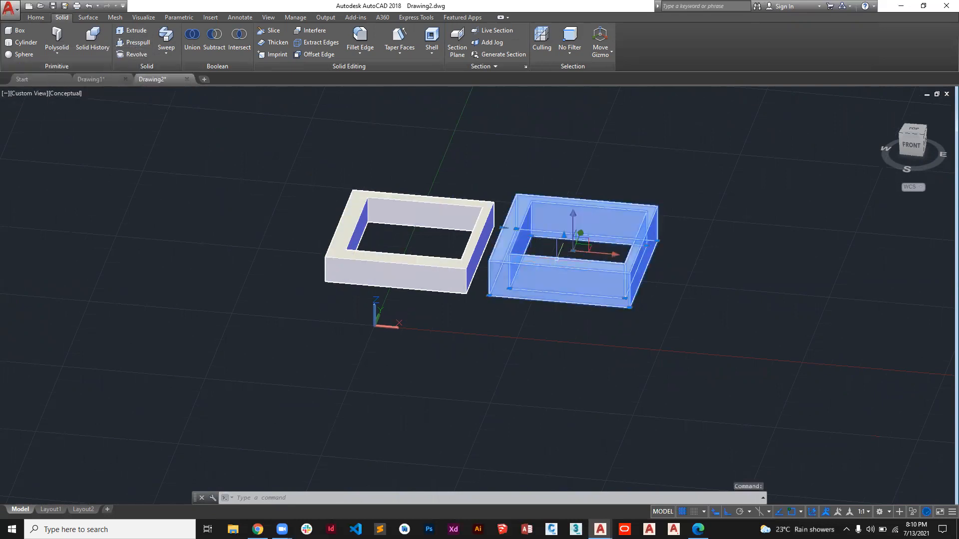
pyautogui.click(438, 222)
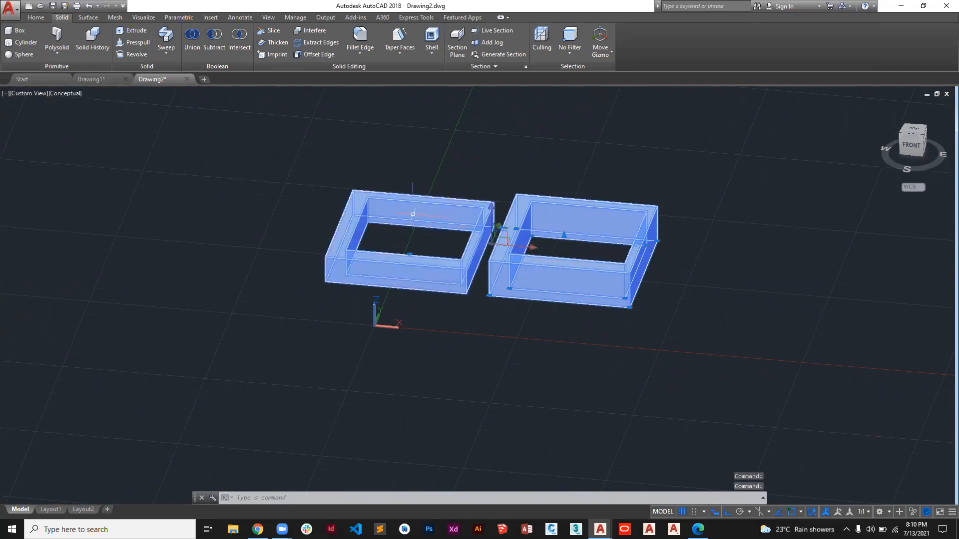
pyautogui.keyDown('shift'); pyautogui.moveTo(364, 249); pyautogui.dragTo(500, 262, button='middle'); pyautogui.keyUp('shift')
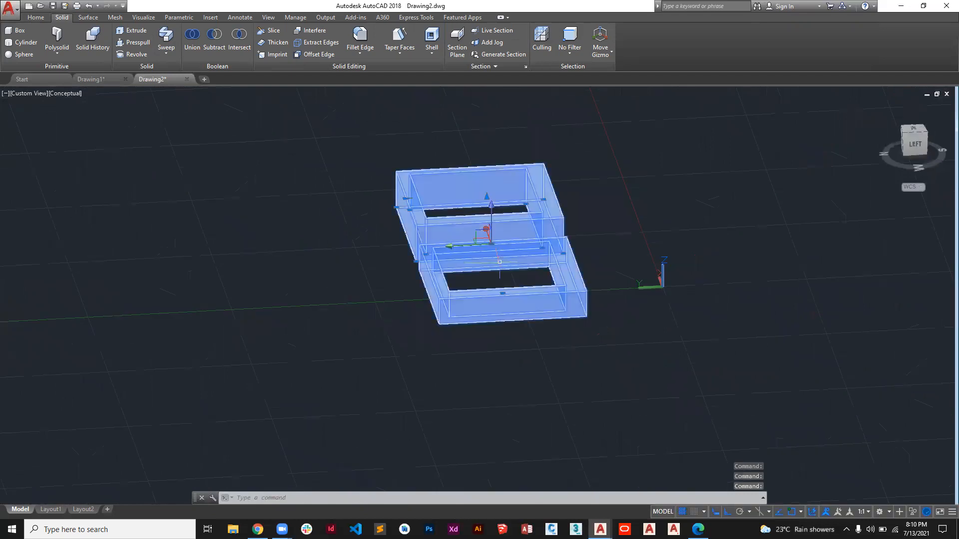
pyautogui.press('Escape')
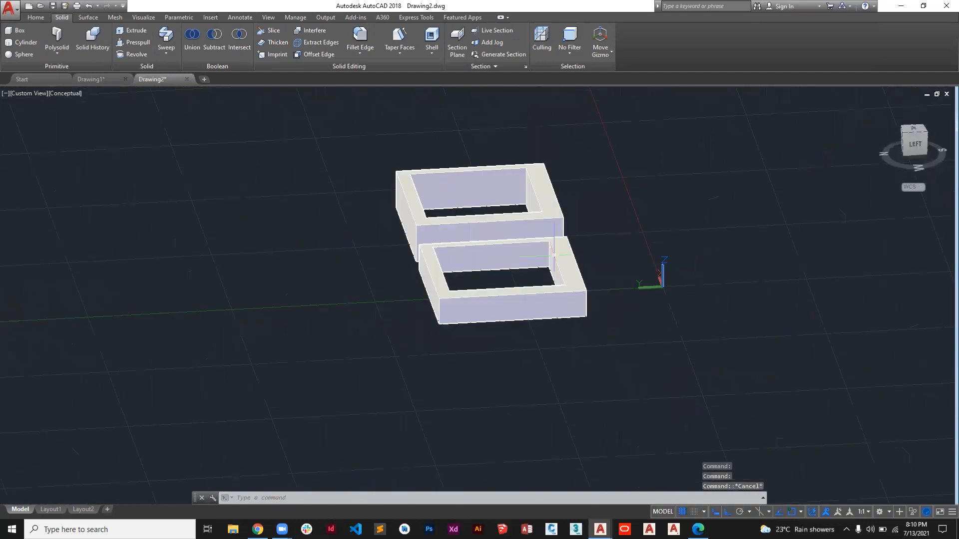
pyautogui.keyDown('shift'); pyautogui.moveTo(601, 281); pyautogui.dragTo(359, 306, button='middle'); pyautogui.keyUp('shift')
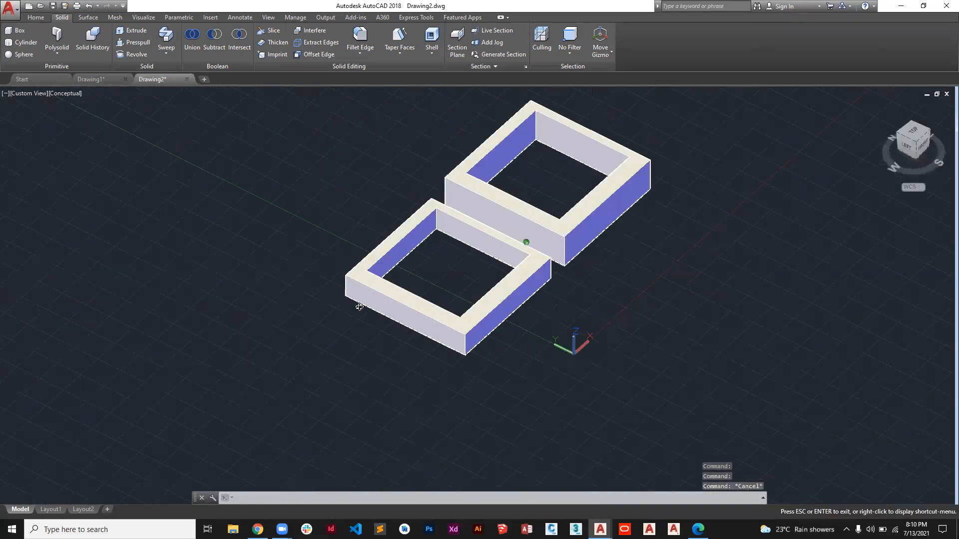
pyautogui.keyDown('shift'); pyautogui.moveTo(419, 291); pyautogui.dragTo(450, 272, button='middle'); pyautogui.keyUp('shift')
pyautogui.click(472, 261)
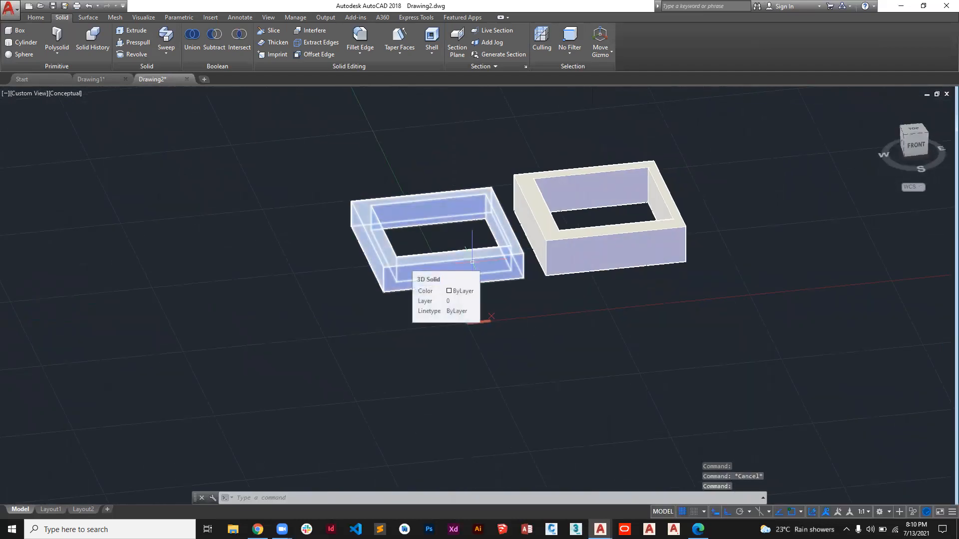
pyautogui.press('Escape')
# Draw a solid box on the ground plane in front of the presspulled frame, beyond the X axis.
pyautogui.click(40, 19)
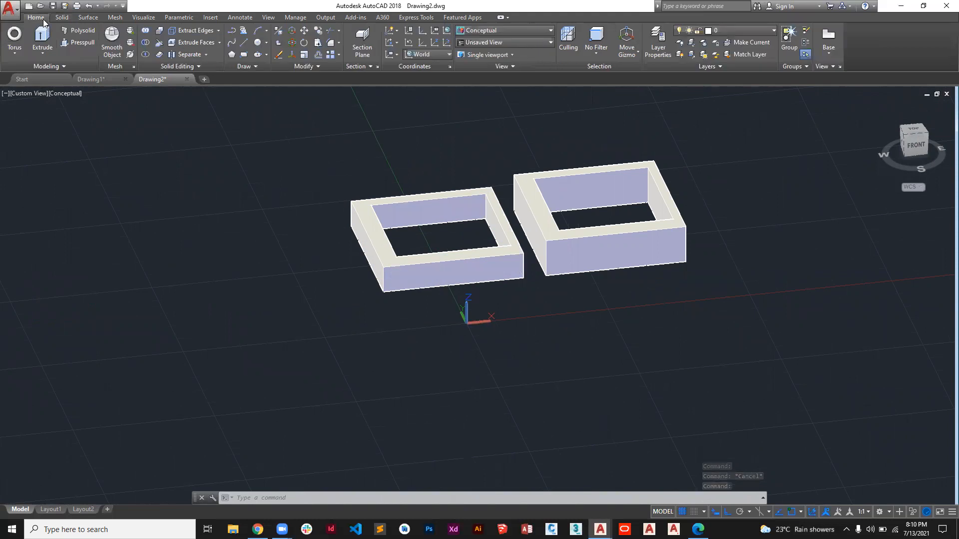
pyautogui.click(43, 53)
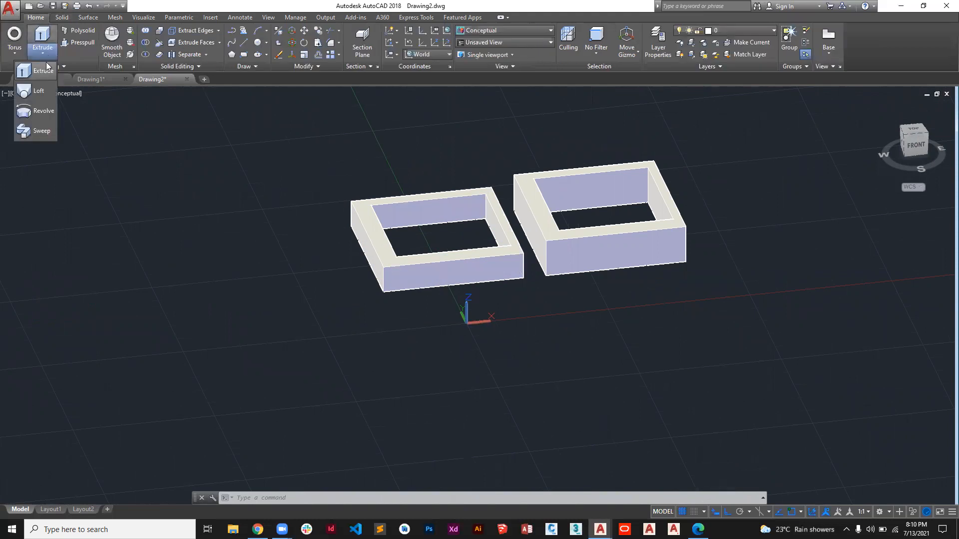
pyautogui.click(14, 52)
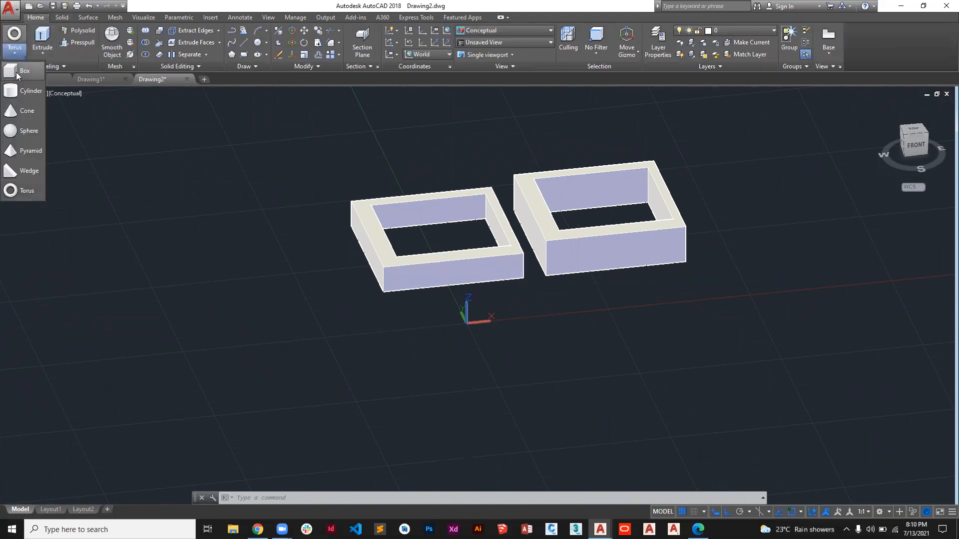
pyautogui.click(17, 75)
pyautogui.click(670, 334)
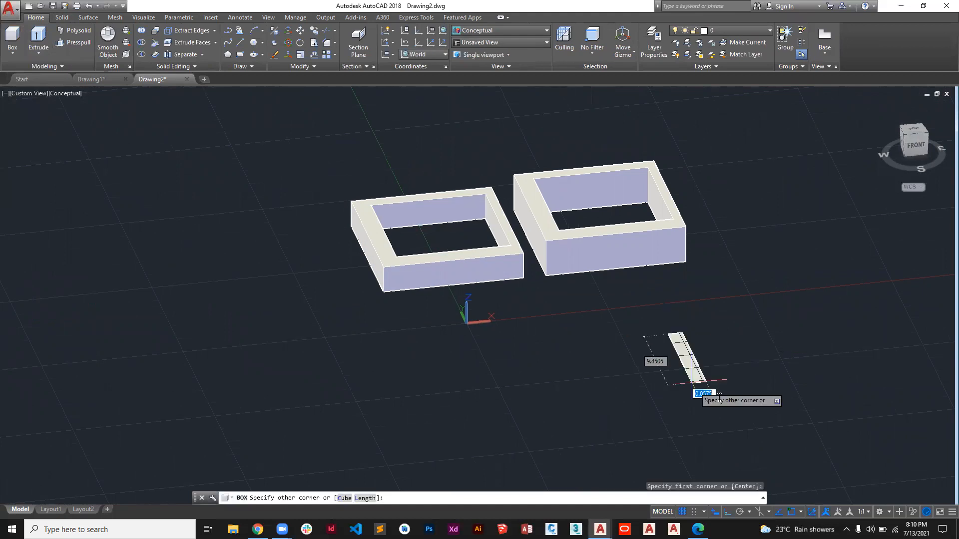
pyautogui.click(820, 377)
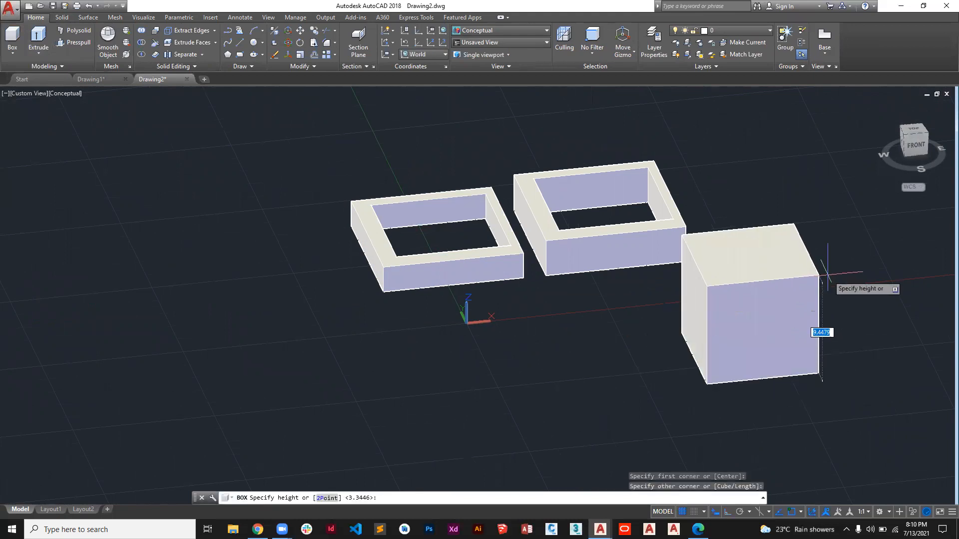
pyautogui.click(830, 314)
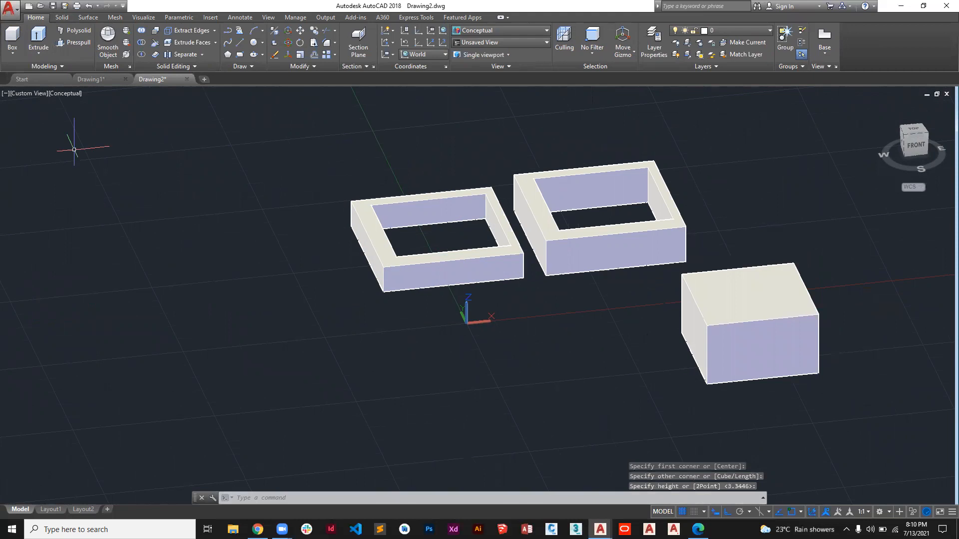
# Draw a solid sphere of about 3.9 units radius centred on the box's top corner farthest along the X axis.
pyautogui.click(12, 52)
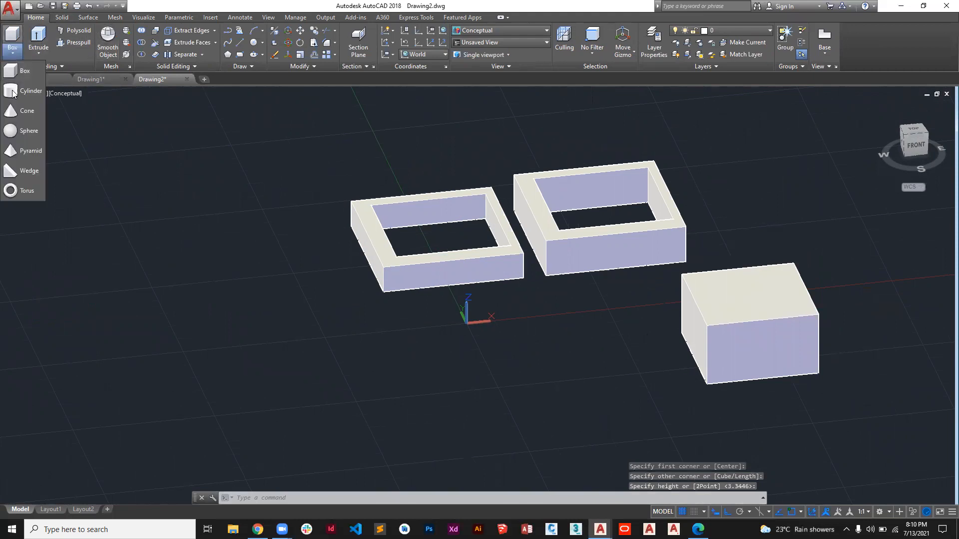
pyautogui.click(16, 132)
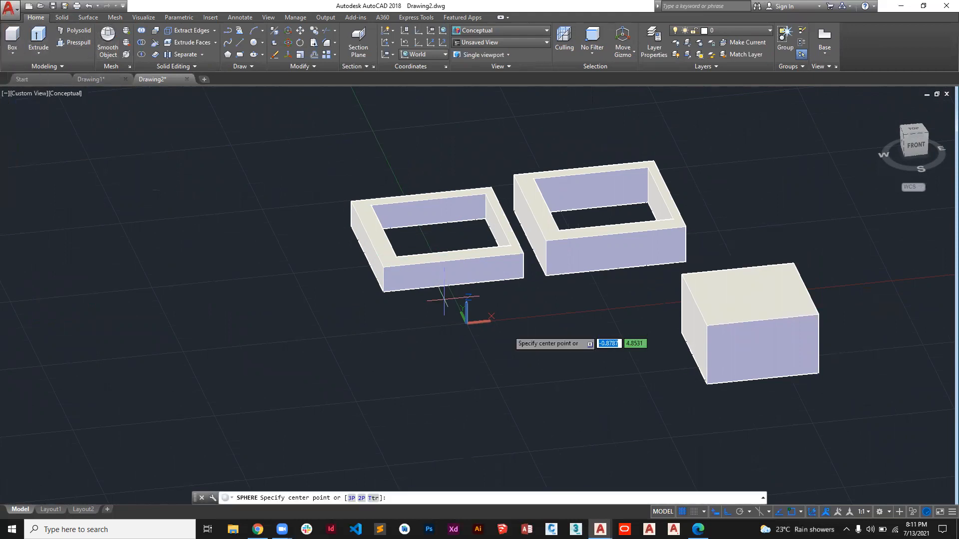
pyautogui.keyDown('shift'); pyautogui.moveTo(809, 399); pyautogui.dragTo(859, 320, button='middle'); pyautogui.keyUp('shift')
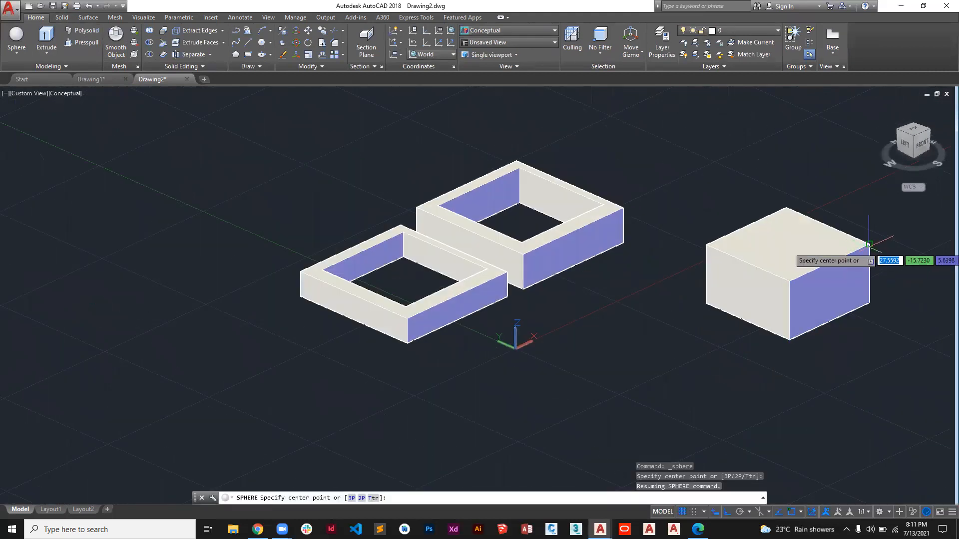
pyautogui.click(868, 244)
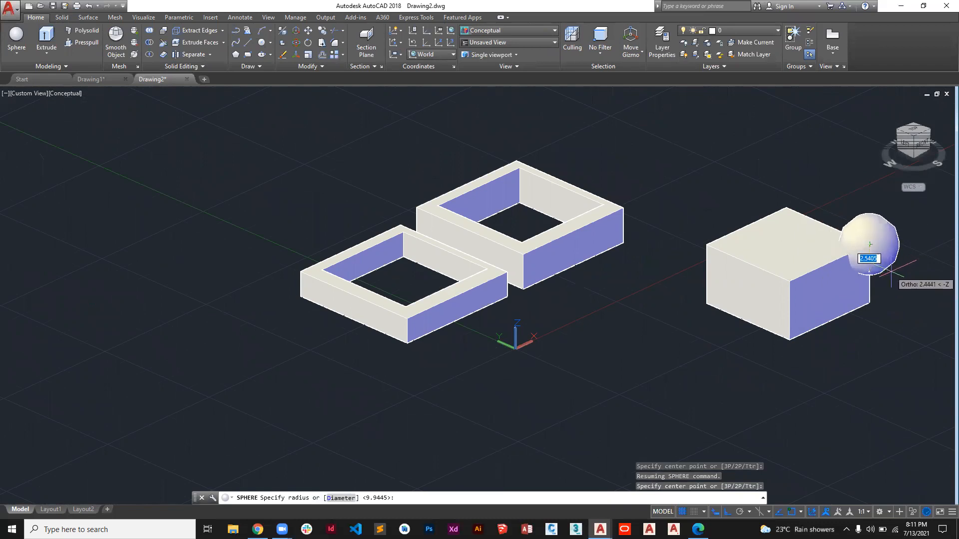
pyautogui.click(858, 280)
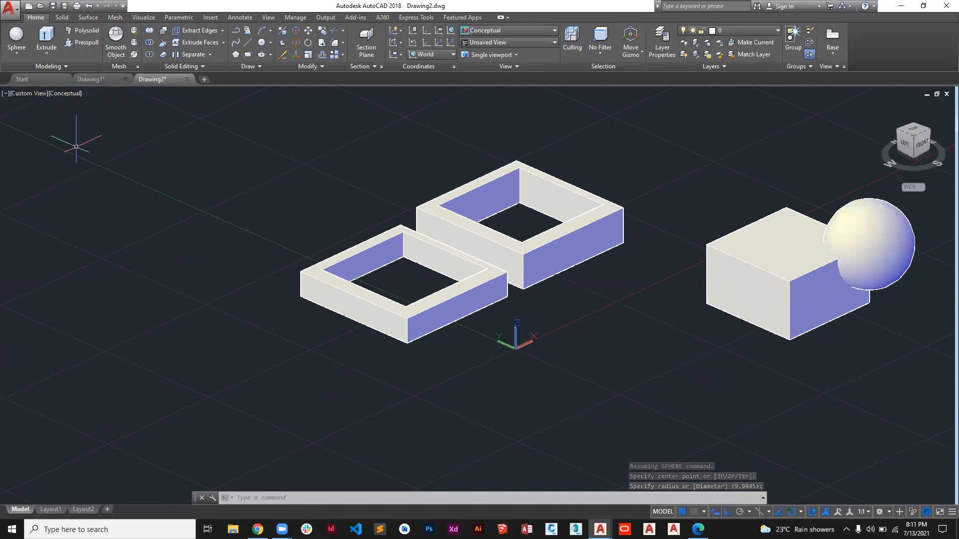
# Set the visual style to X-Ray and examine where the sphere overlaps the box's corner.
pyautogui.click(67, 95)
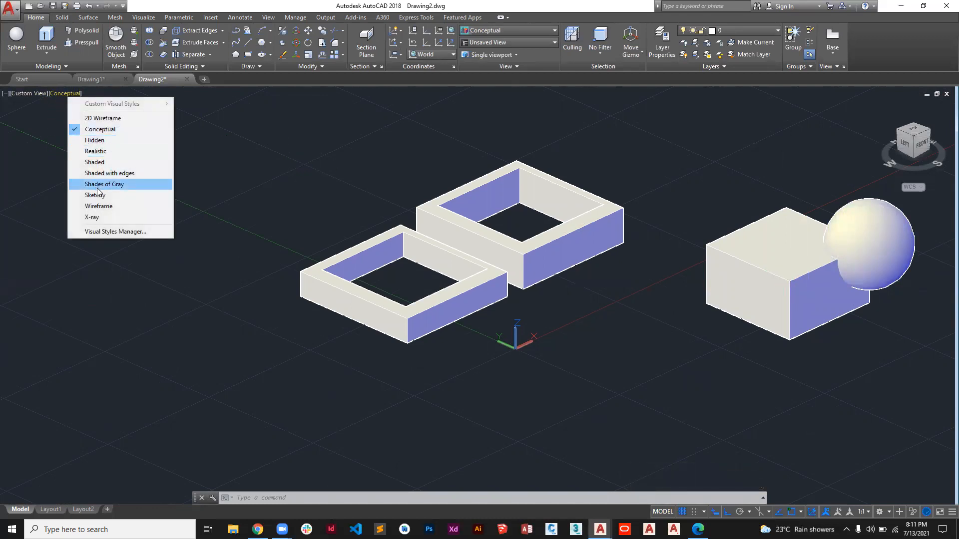
pyautogui.click(94, 217)
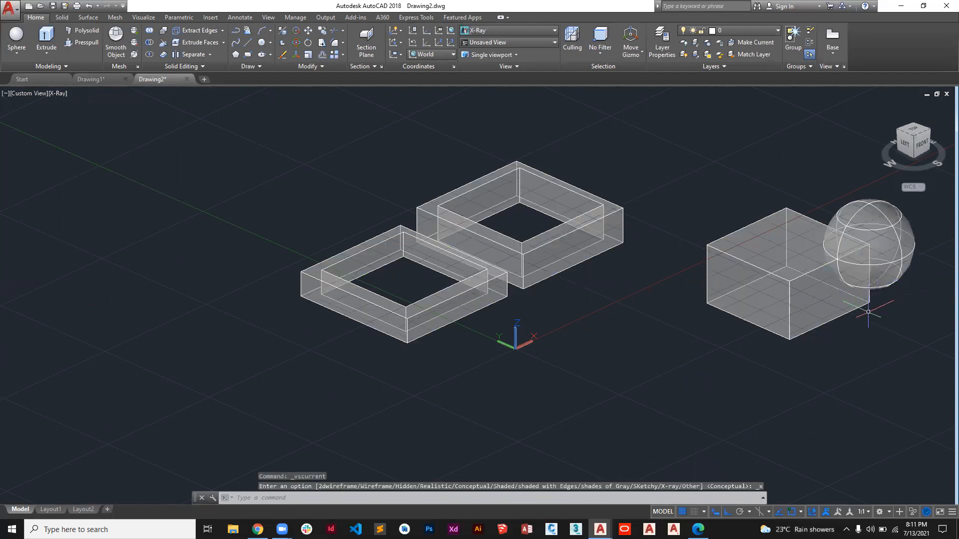
pyautogui.moveTo(843, 286)
pyautogui.keyDown('shift'); pyautogui.mouseDown(button='middle')
pyautogui.moveTo(757, 317)
pyautogui.moveTo(806, 332)
pyautogui.moveTo(853, 290)
pyautogui.mouseUp(button='middle'); pyautogui.keyUp('shift')
pyautogui.keyDown('shift'); pyautogui.moveTo(603, 252); pyautogui.dragTo(855, 199, button='middle'); pyautogui.keyUp('shift')
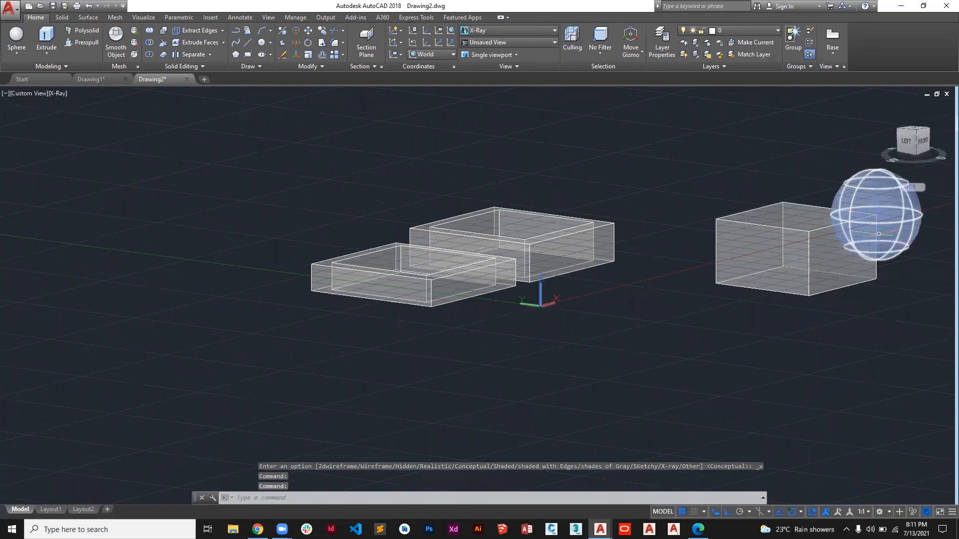
pyautogui.keyDown('shift'); pyautogui.moveTo(872, 235); pyautogui.dragTo(867, 260, button='middle'); pyautogui.keyUp('shift')
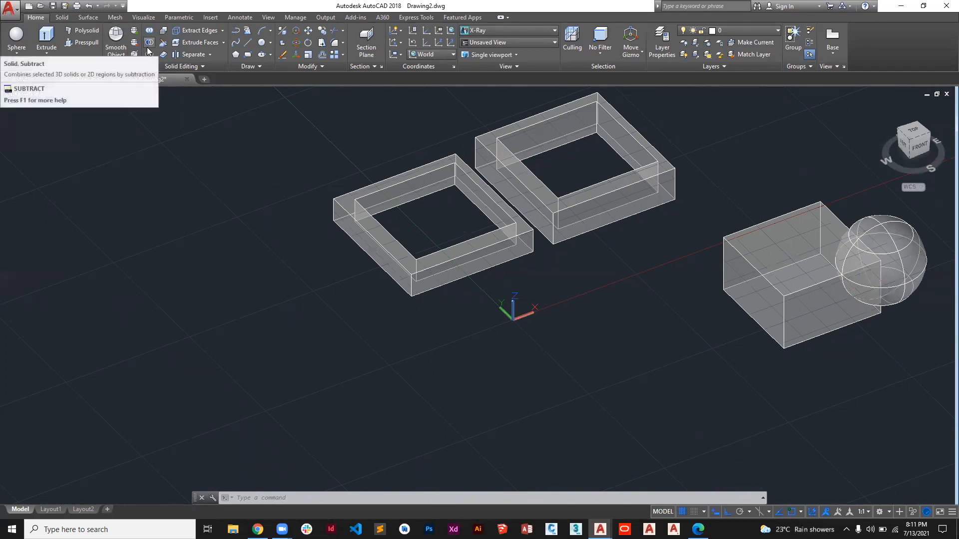
# Subtract the sphere from the box.
pyautogui.click(62, 17)
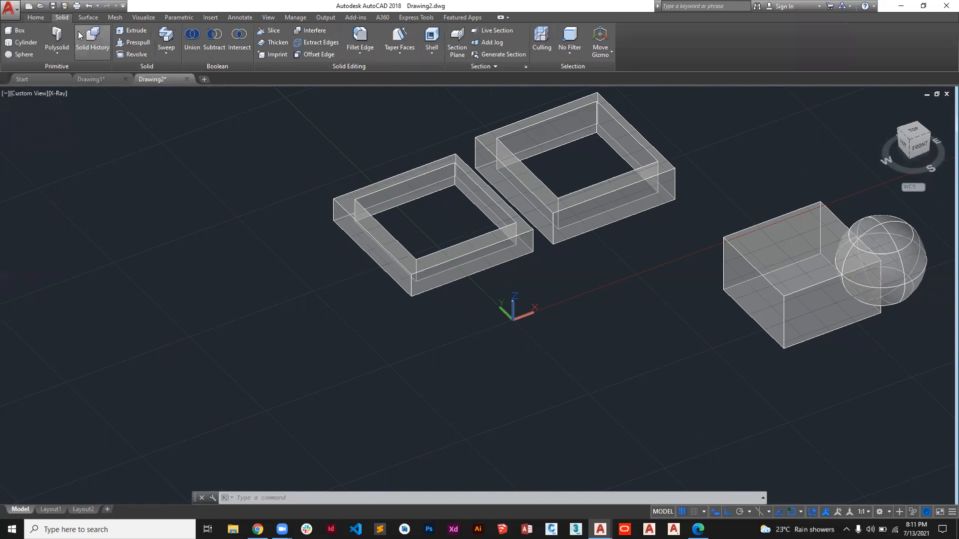
pyautogui.click(210, 45)
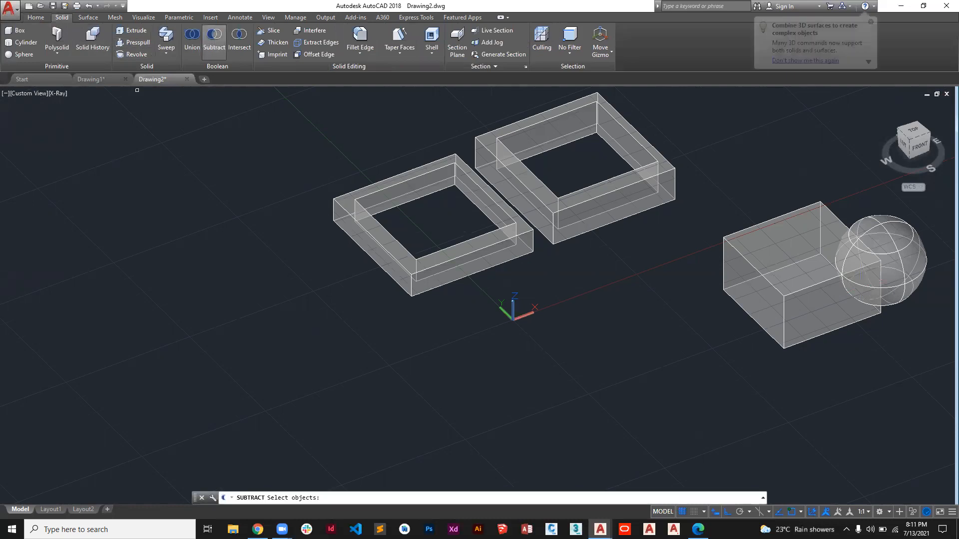
pyautogui.click(792, 247)
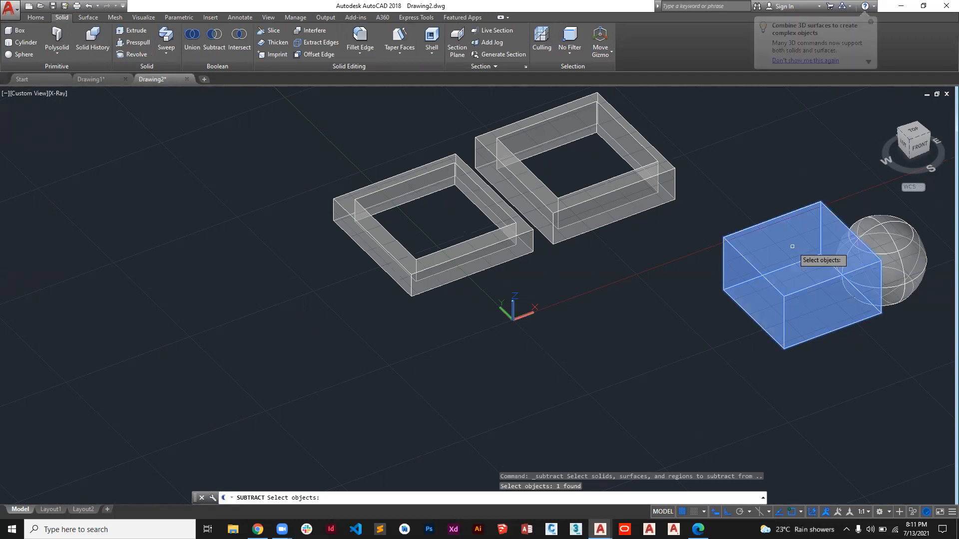
pyautogui.press('Return')
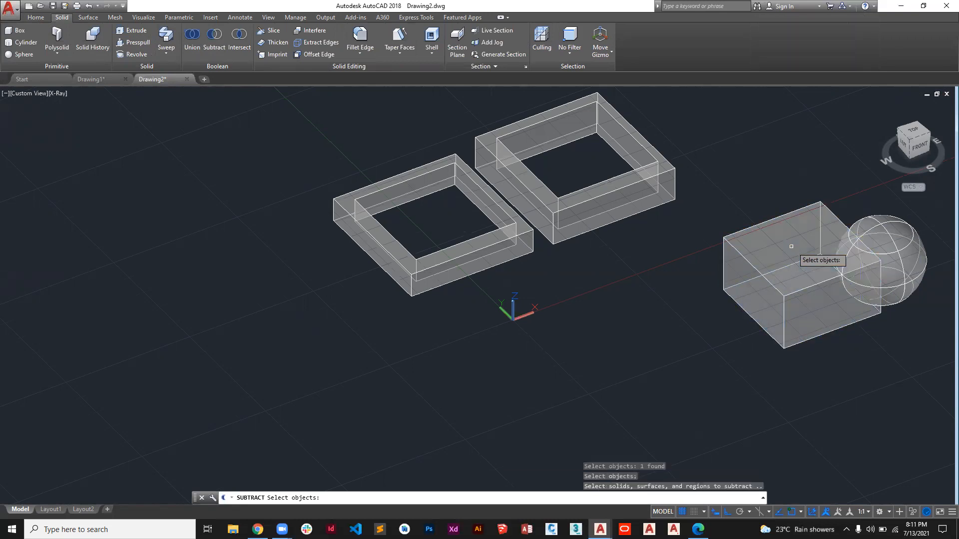
pyautogui.click(913, 250)
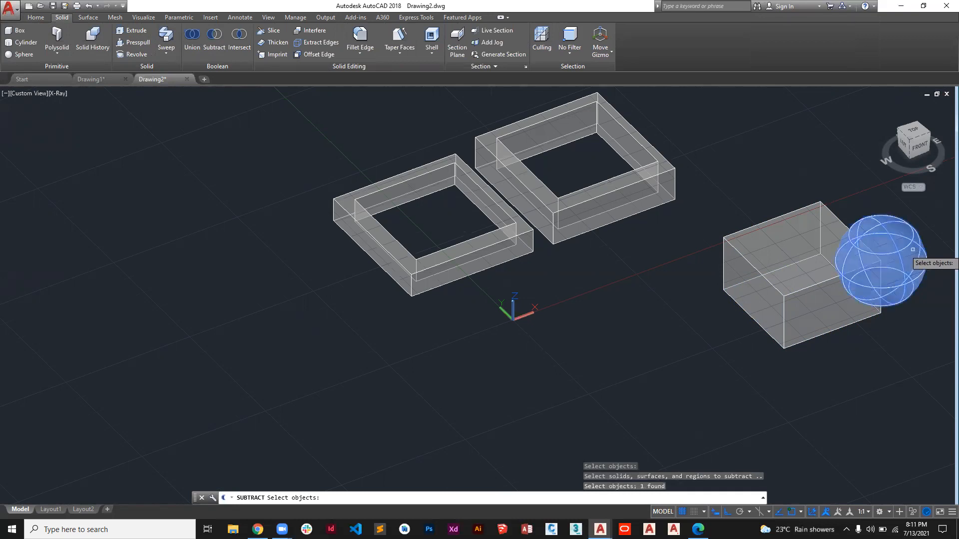
pyautogui.press('Return')
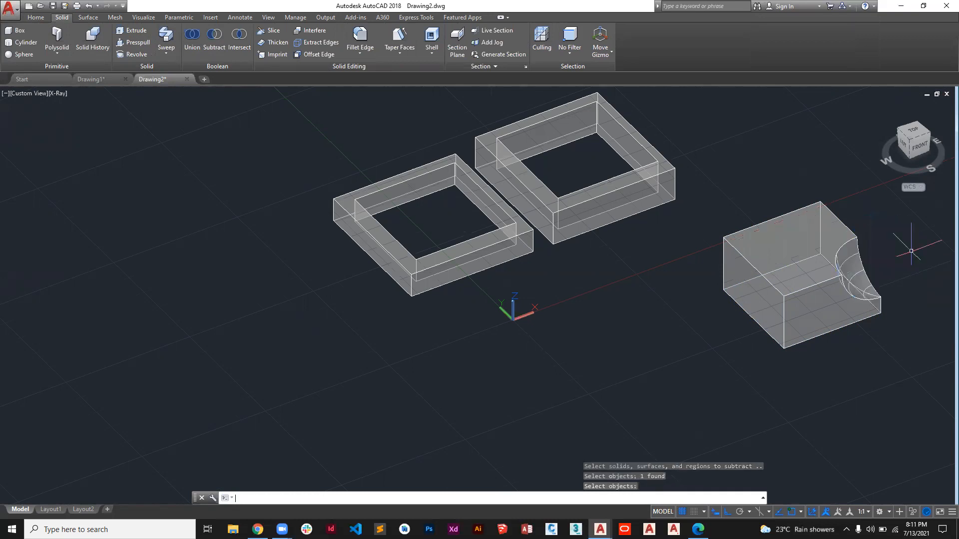
# Set the visual style to Conceptual and examine the spherical cut in the box's corner.
pyautogui.keyDown('shift'); pyautogui.moveTo(866, 268); pyautogui.dragTo(767, 220, button='middle'); pyautogui.keyUp('shift')
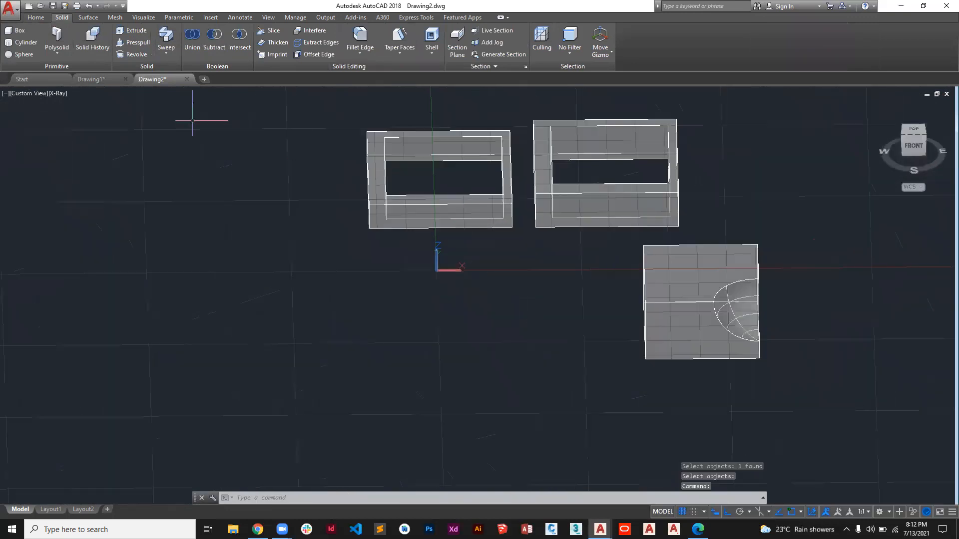
pyautogui.click(58, 94)
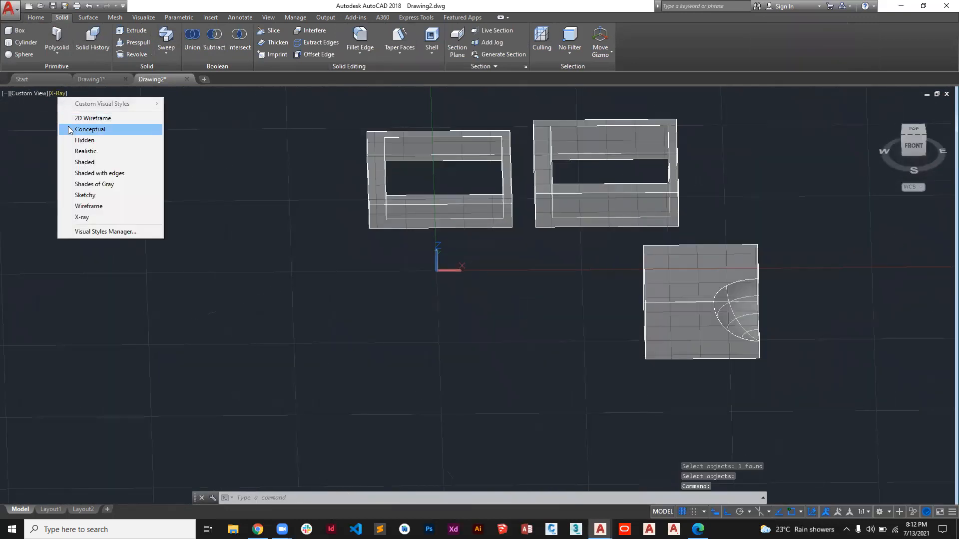
pyautogui.click(85, 129)
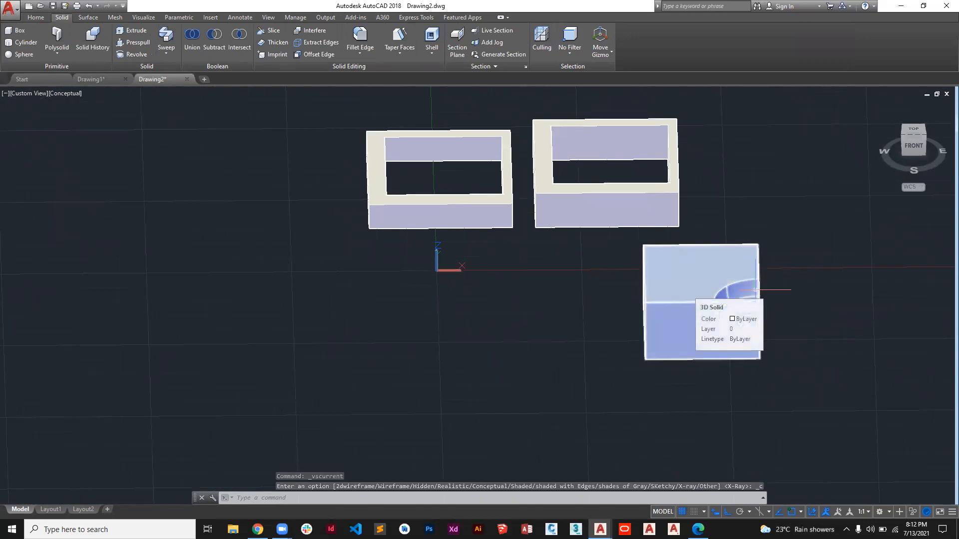
# Undo the Conceptual style change and the subtraction of the sphere from the box.
pyautogui.hotkey('ctrl', 'z')
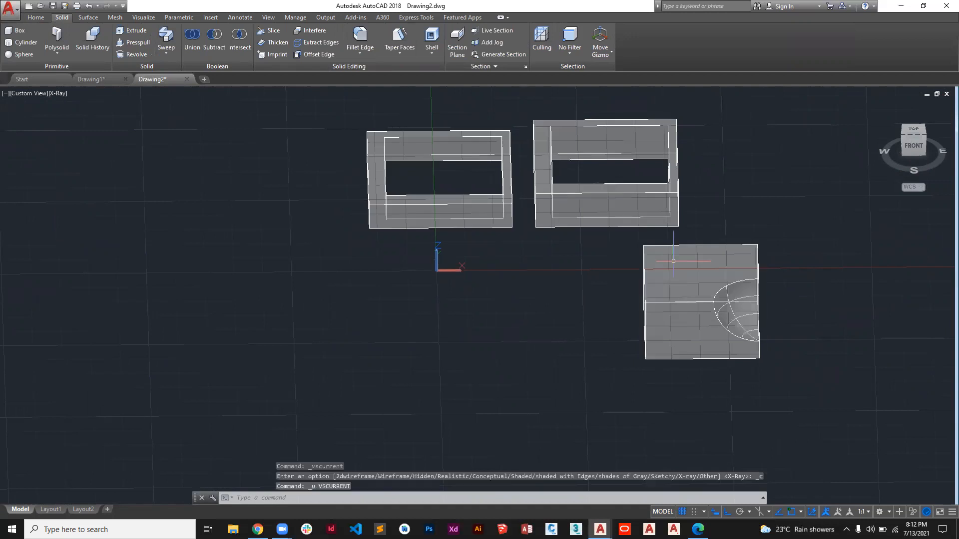
pyautogui.hotkey('ctrl', 'z')
pyautogui.hotkey('ctrl', 'z')
pyautogui.hotkey('ctrl', 'z')
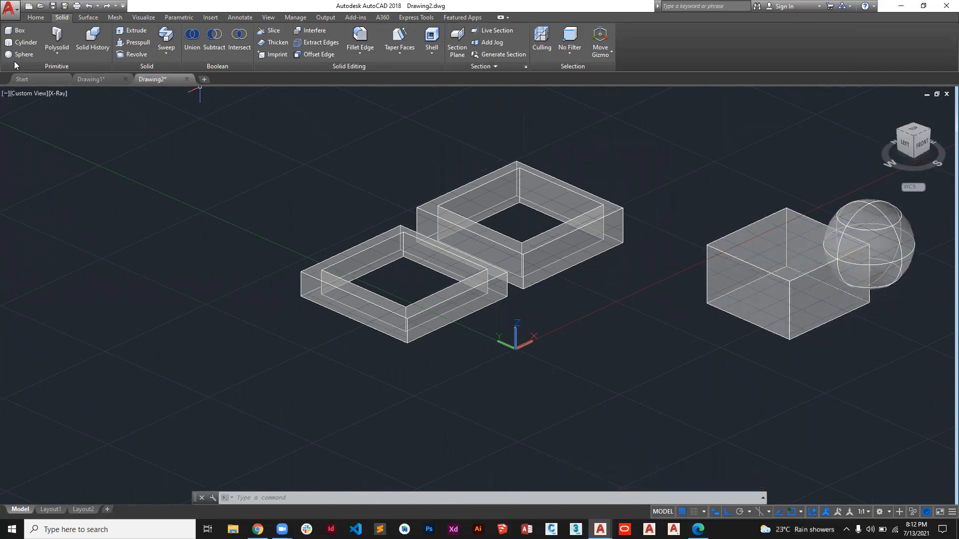
# Subtract the box from the sphere.
pyautogui.click(214, 39)
pyautogui.click(784, 274)
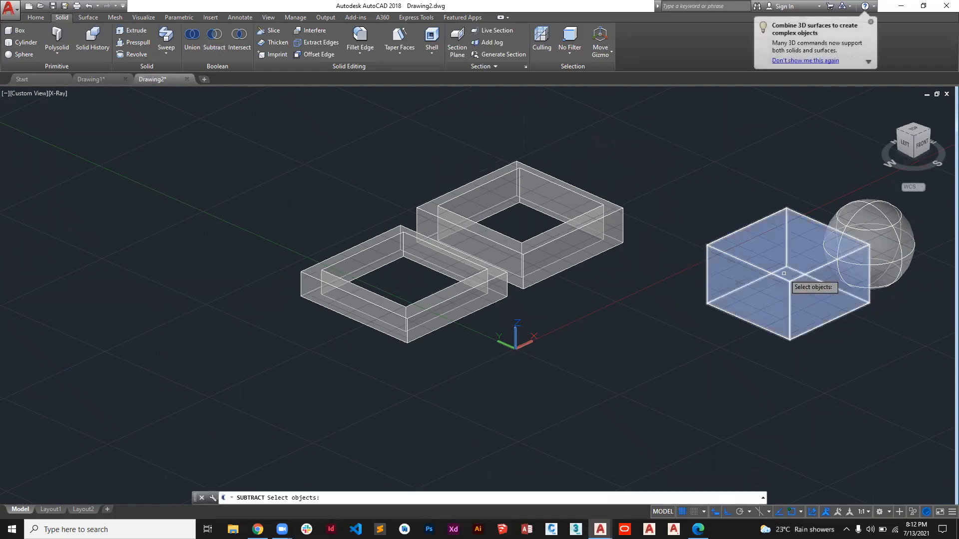
pyautogui.click(860, 225)
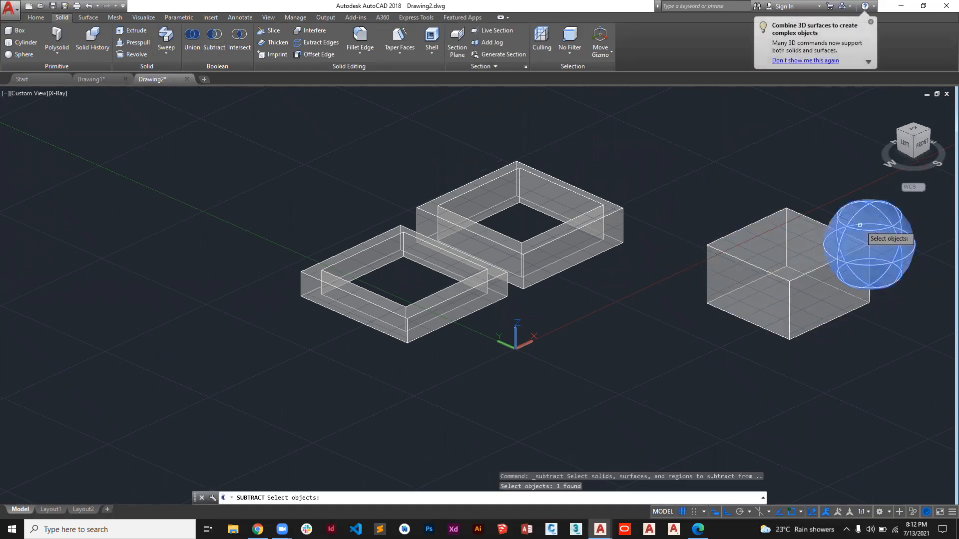
pyautogui.press('Return')
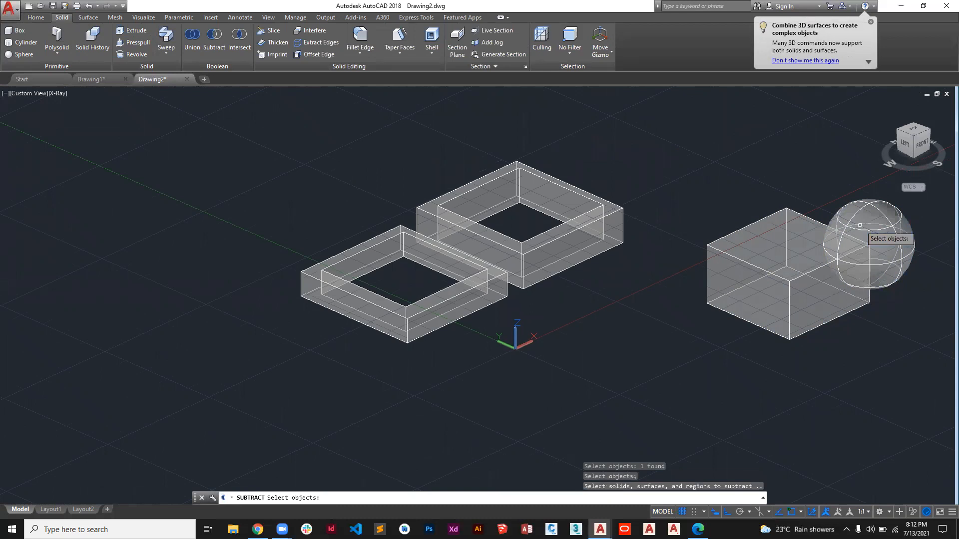
pyautogui.click(803, 257)
pyautogui.press('Return')
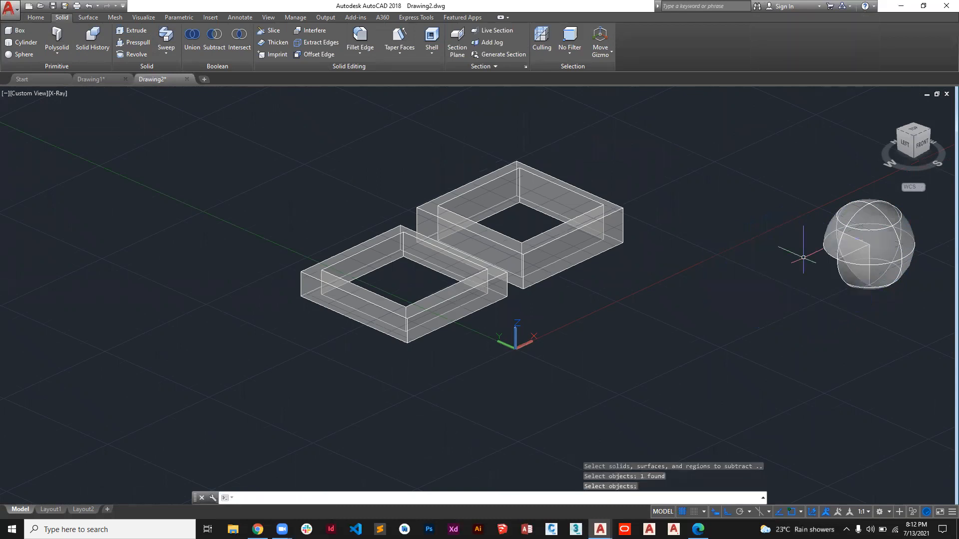
# Set the visual style to Conceptual, examine the notched sphere from several sides, and restore the home view.
pyautogui.keyDown('shift'); pyautogui.moveTo(820, 281); pyautogui.dragTo(700, 261, button='middle'); pyautogui.keyUp('shift')
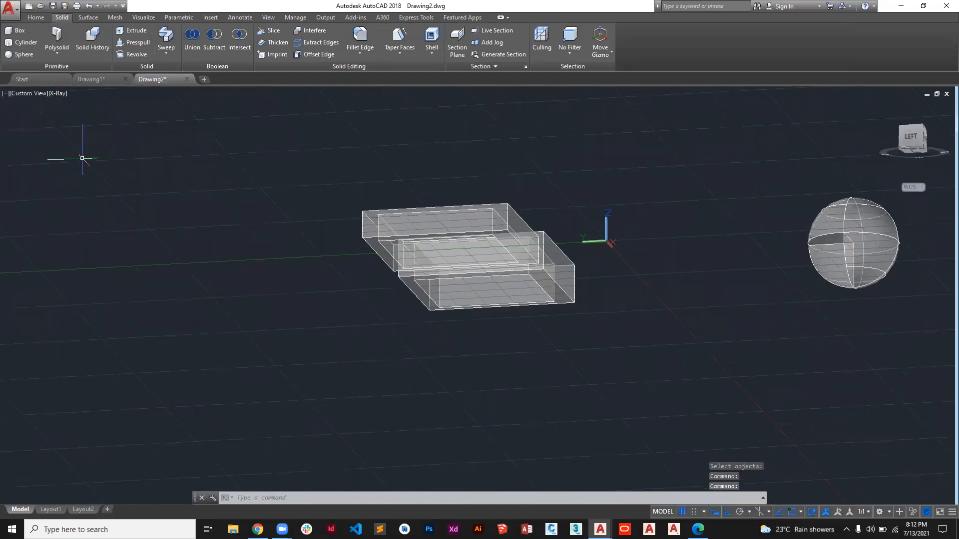
pyautogui.click(60, 94)
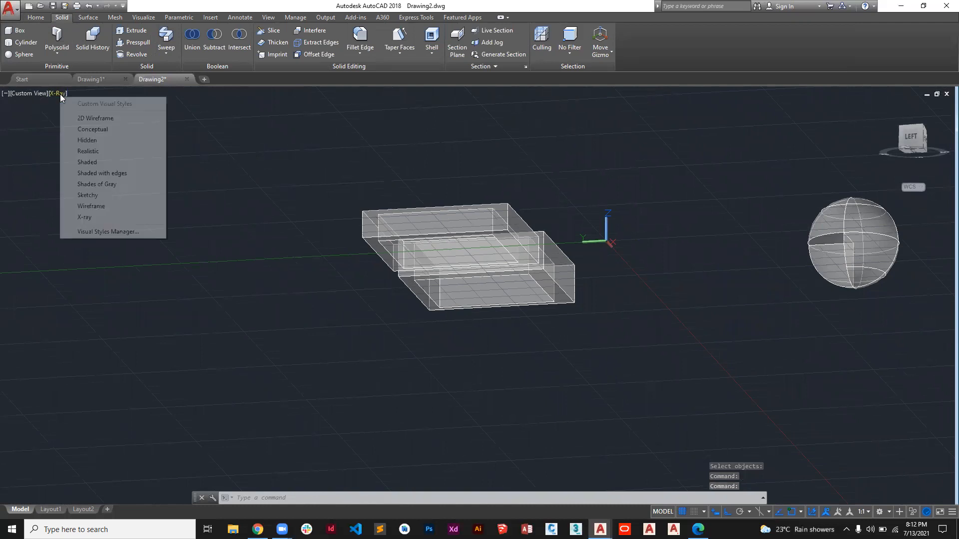
pyautogui.click(80, 130)
pyautogui.keyDown('shift'); pyautogui.moveTo(907, 254); pyautogui.dragTo(903, 303, button='middle'); pyautogui.keyUp('shift')
pyautogui.keyDown('shift'); pyautogui.moveTo(865, 204); pyautogui.dragTo(847, 257, button='middle'); pyautogui.keyUp('shift')
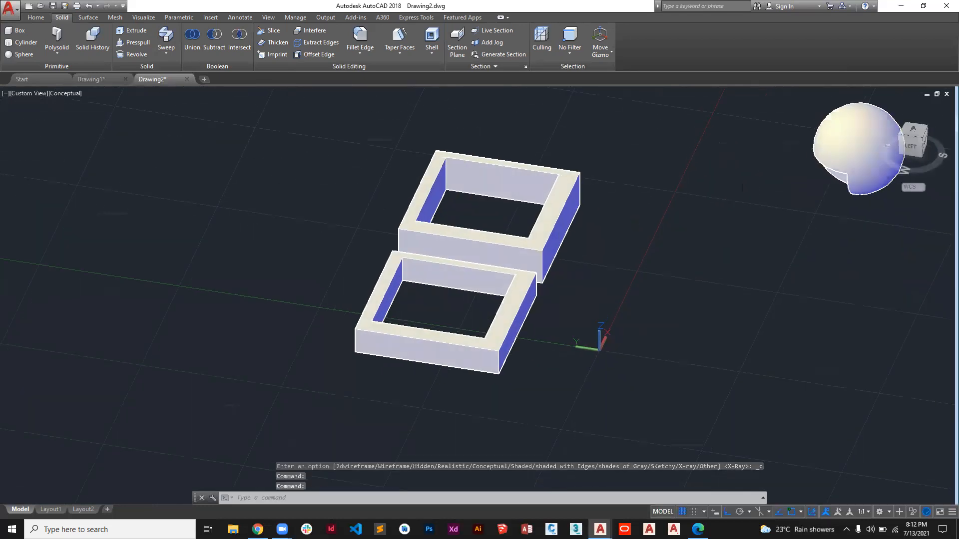
pyautogui.scroll(-5, 684, 233)
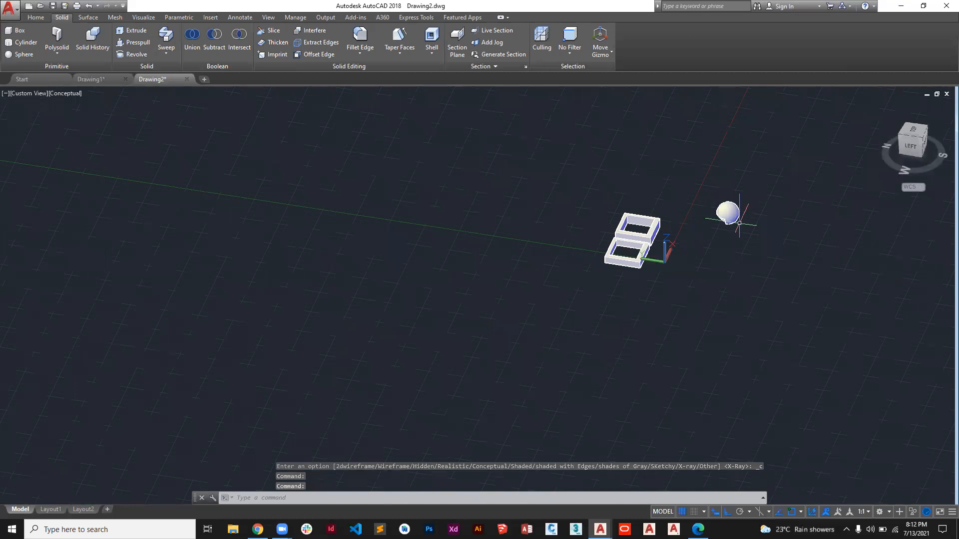
pyautogui.scroll(3, 738, 223)
pyautogui.moveTo(908, 126)
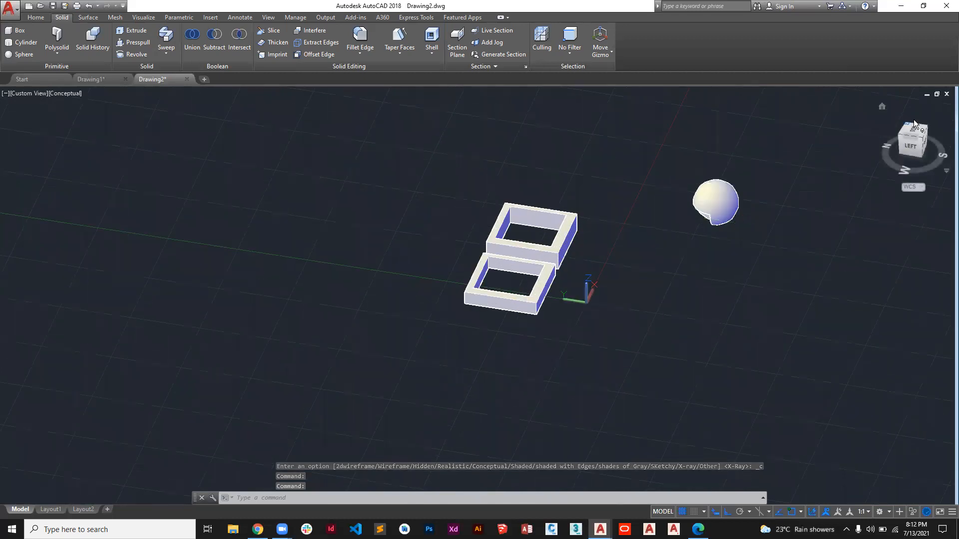
pyautogui.click(881, 106)
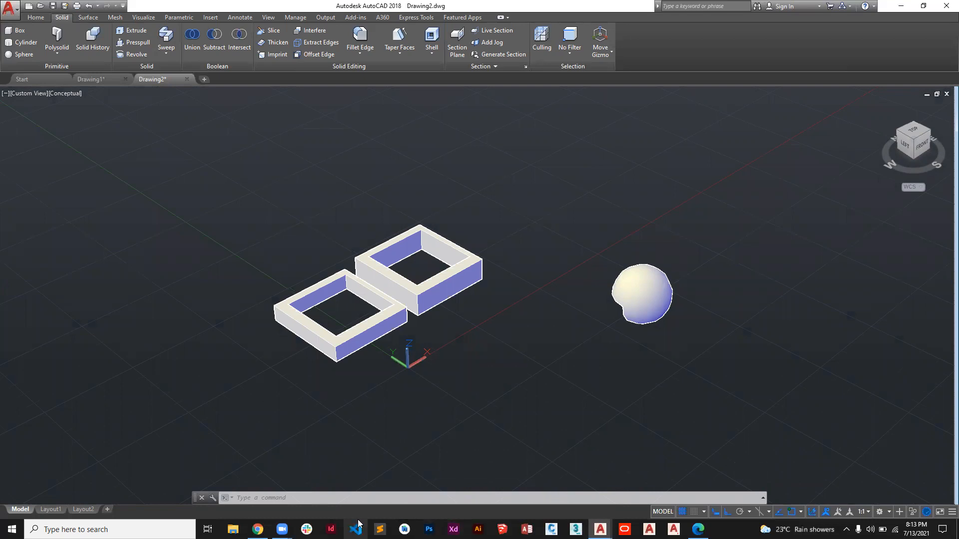
# Draw a larger solid sphere behind the presspulled frame, across the X axis from the notched sphere.
pyautogui.click(40, 18)
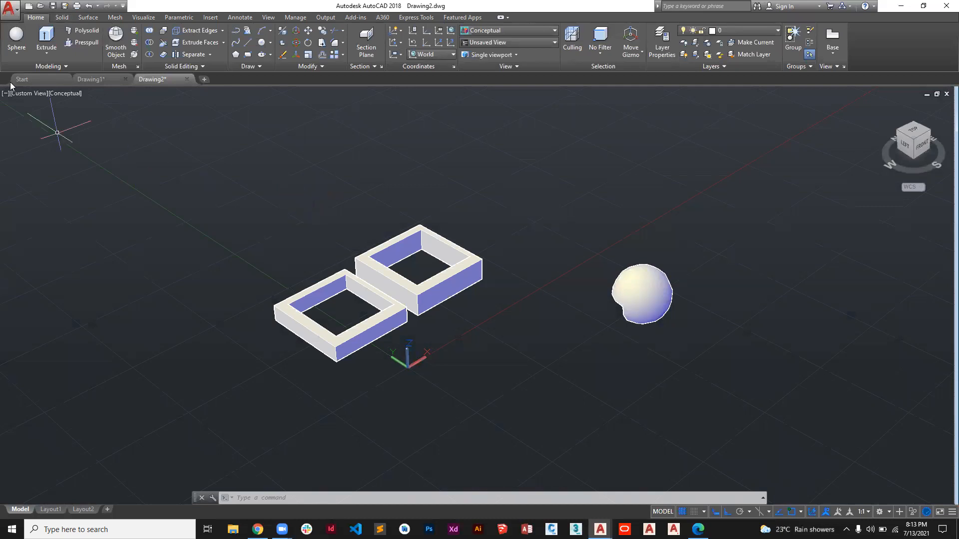
pyautogui.click(17, 53)
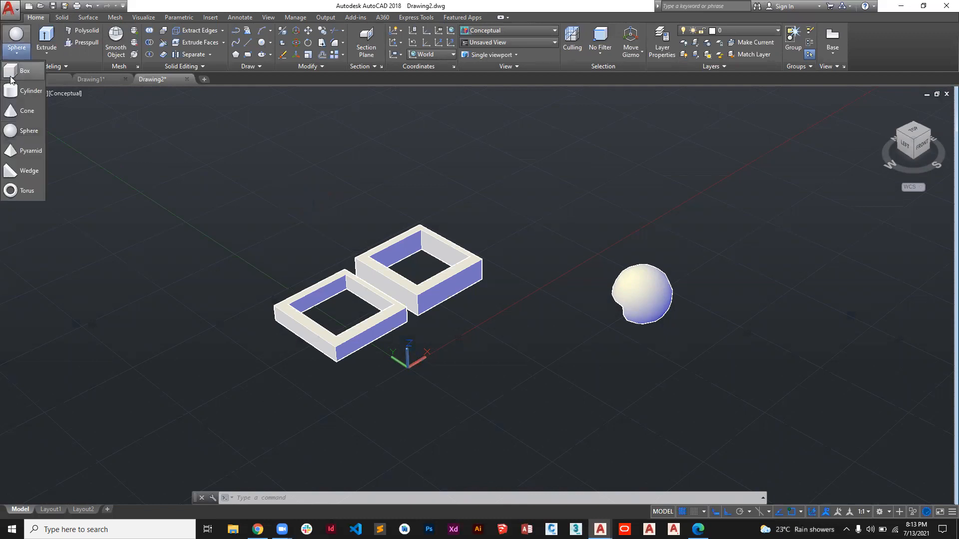
pyautogui.click(19, 131)
pyautogui.click(559, 177)
pyautogui.click(569, 204)
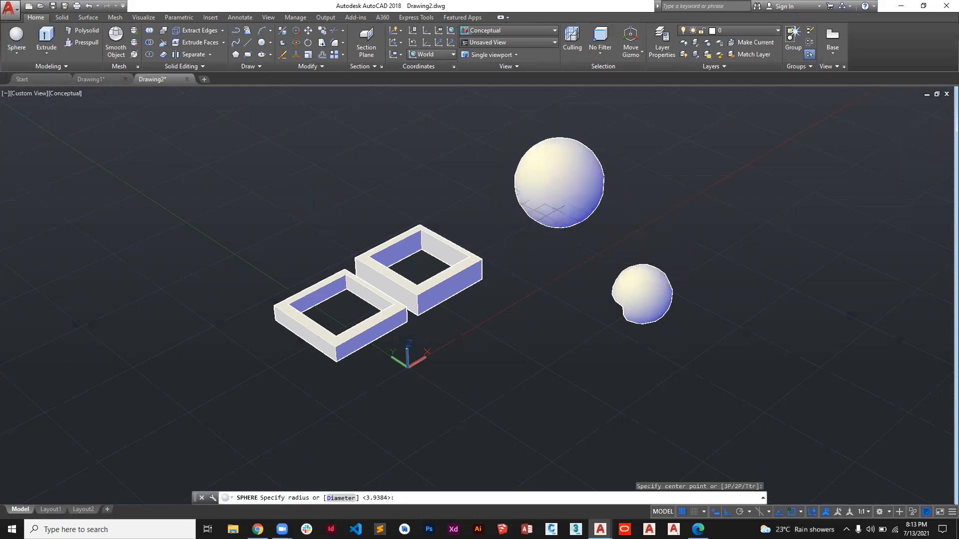
# Draw a solid cone centred in the larger sphere, its base about as wide as the sphere and its apex rising above it.
pyautogui.click(17, 53)
pyautogui.click(21, 115)
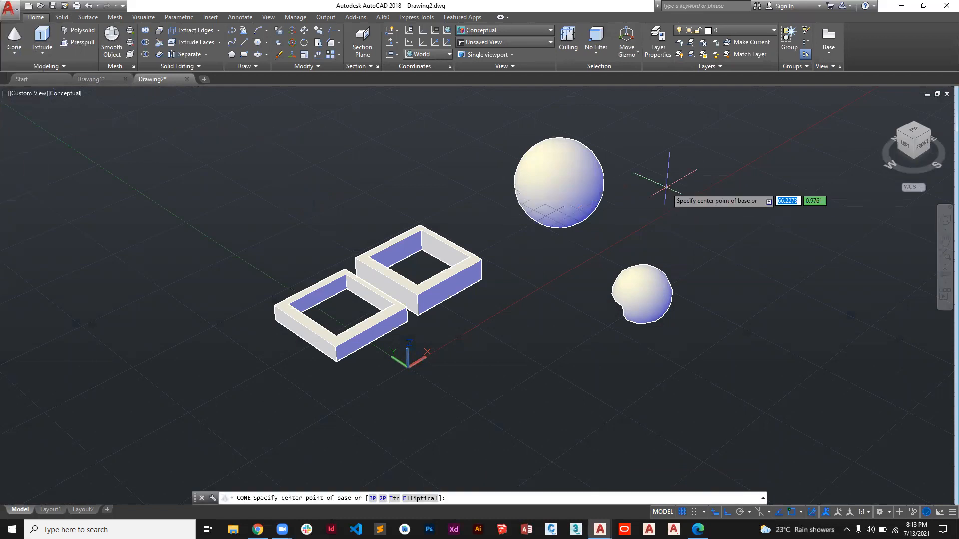
pyautogui.click(559, 183)
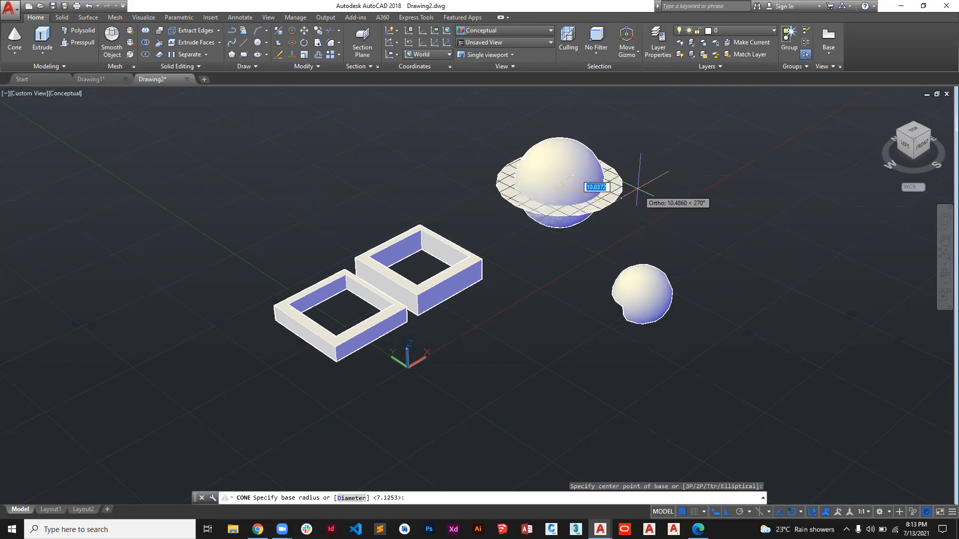
pyautogui.click(613, 152)
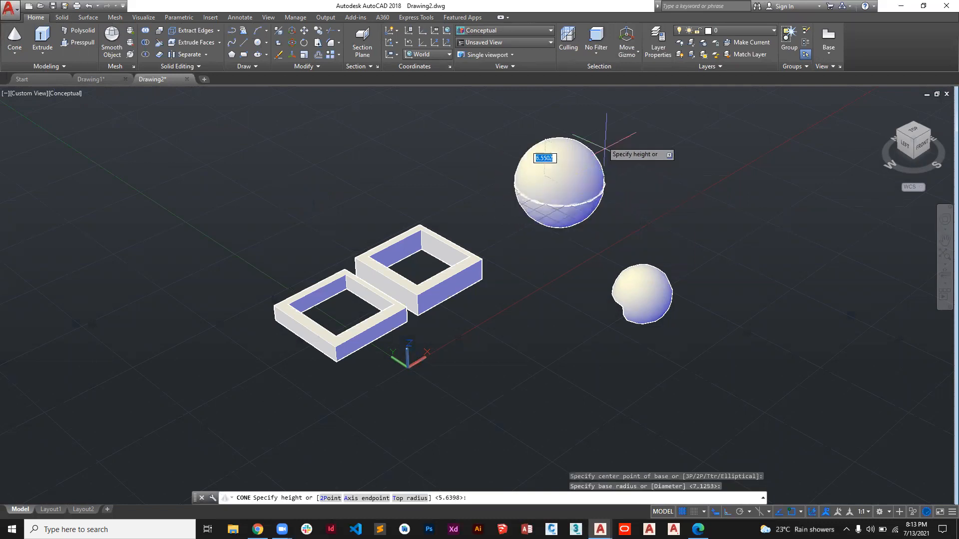
pyautogui.click(588, 106)
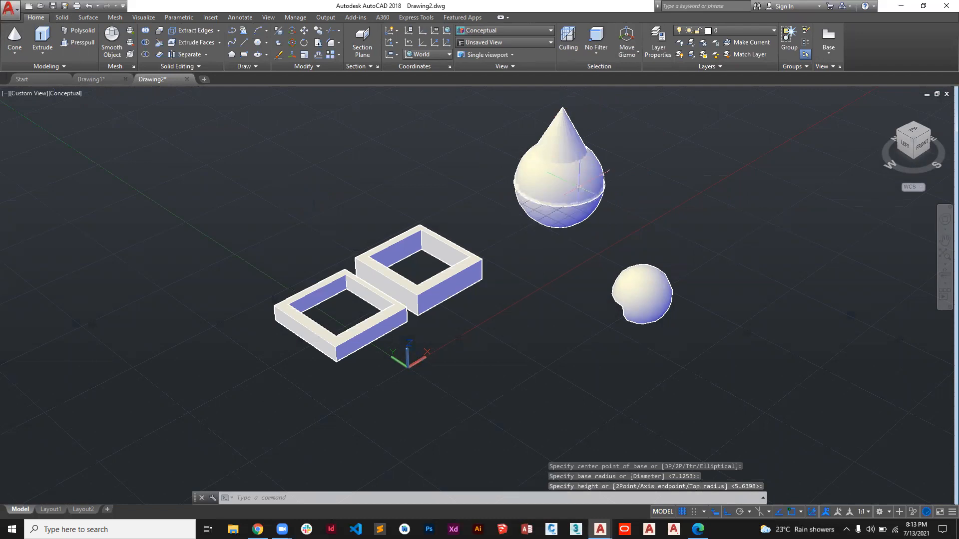
# Check from a lower angle that the cone and the larger sphere select as separate solids.
pyautogui.click(567, 163)
pyautogui.click(562, 122)
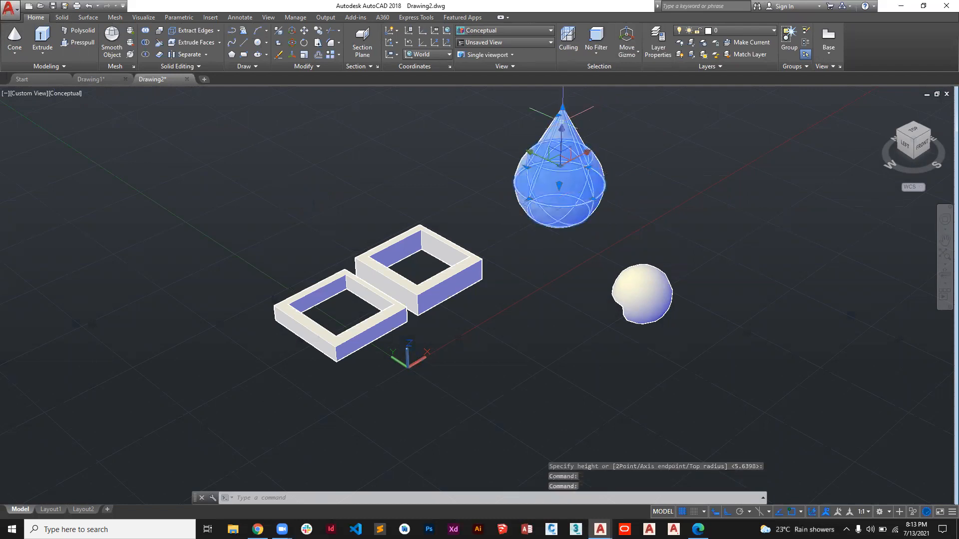
pyautogui.press('Escape')
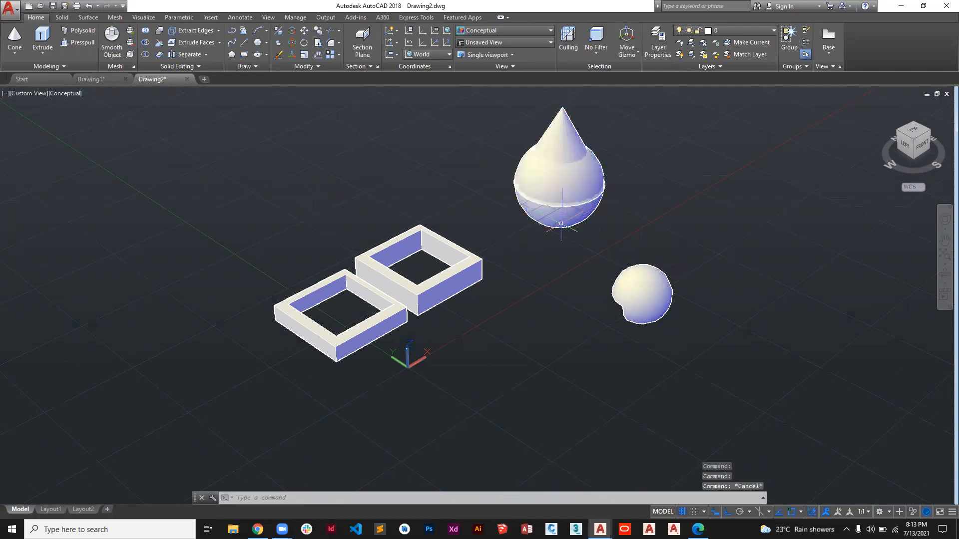
pyautogui.keyDown('shift'); pyautogui.moveTo(562, 223); pyautogui.dragTo(519, 197, button='middle'); pyautogui.keyUp('shift')
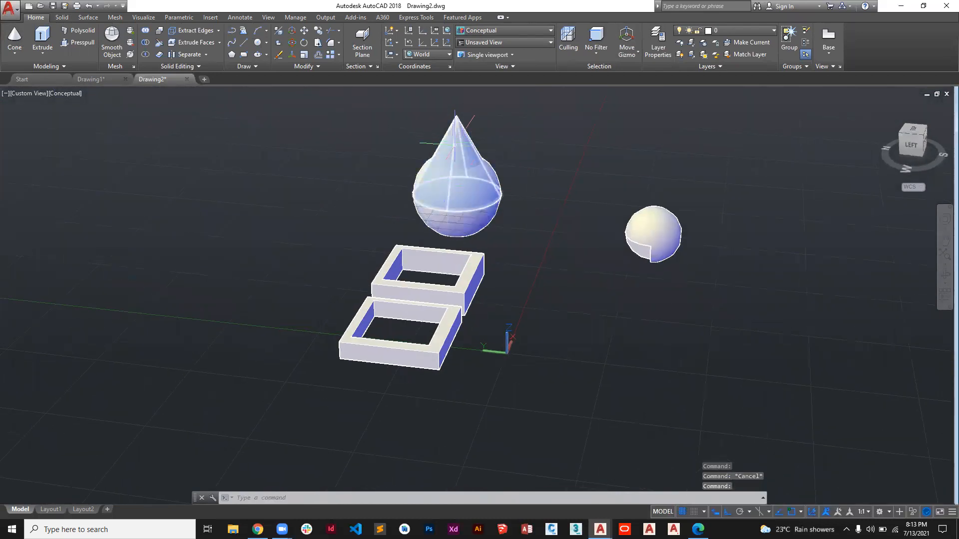
pyautogui.click(458, 150)
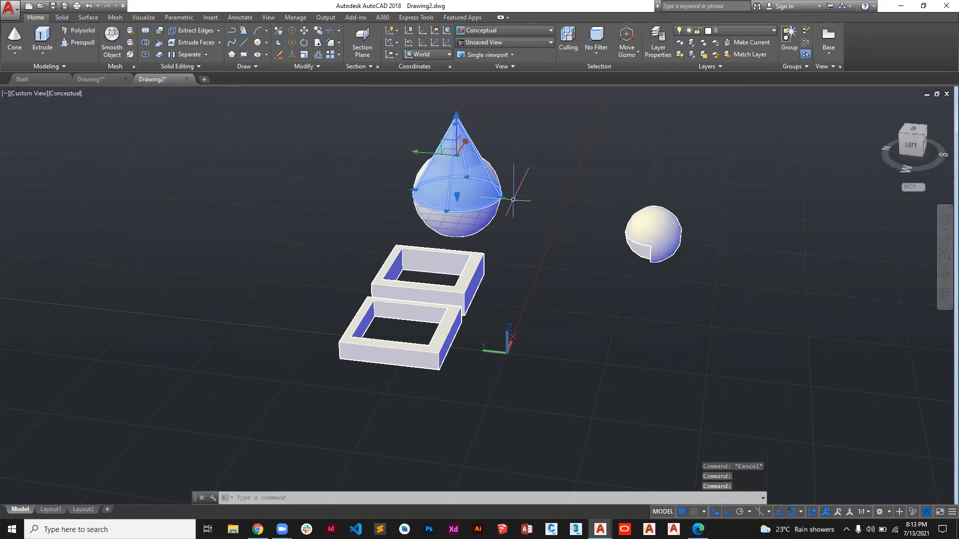
pyautogui.press('Escape')
pyautogui.click(471, 213)
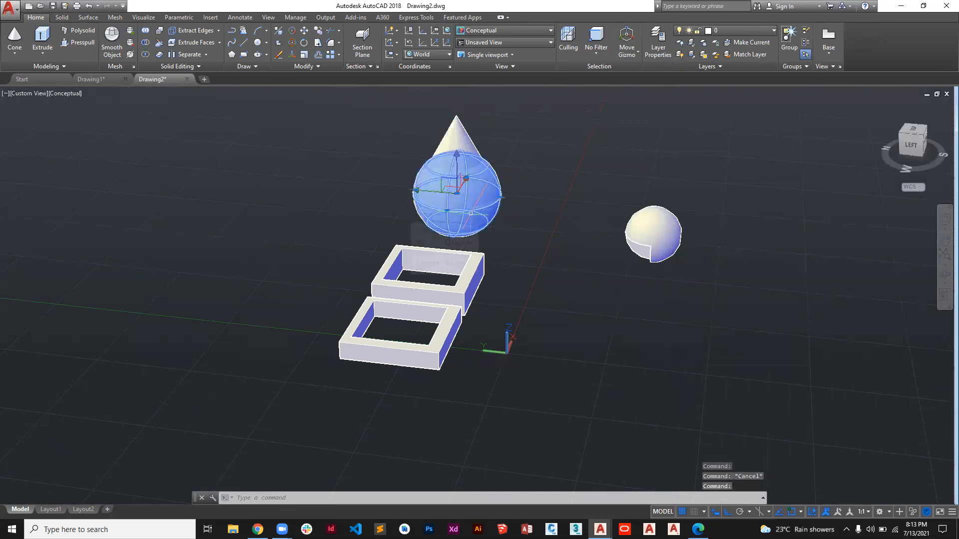
pyautogui.press('Escape')
# Union the cone and the larger sphere into a single solid.
pyautogui.click(496, 139)
pyautogui.click(440, 205)
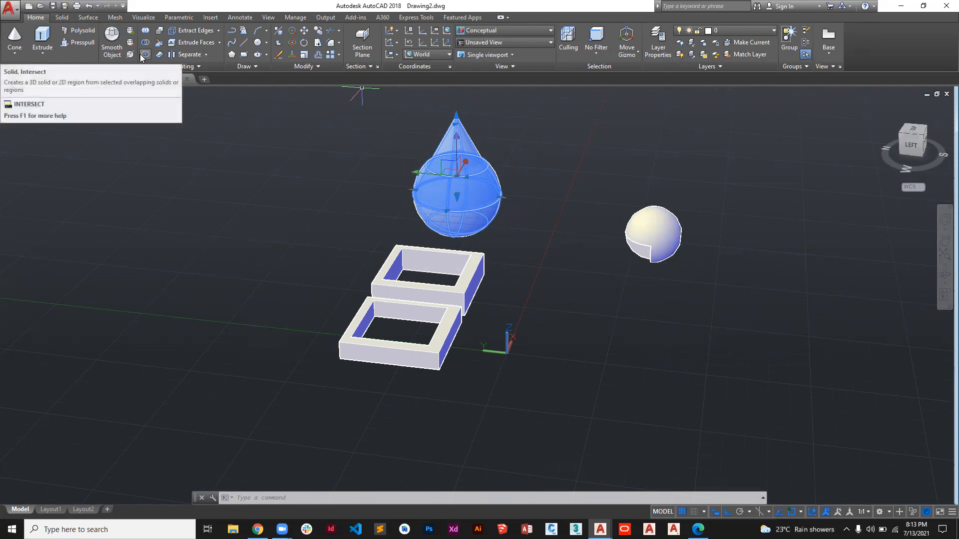
pyautogui.click(68, 18)
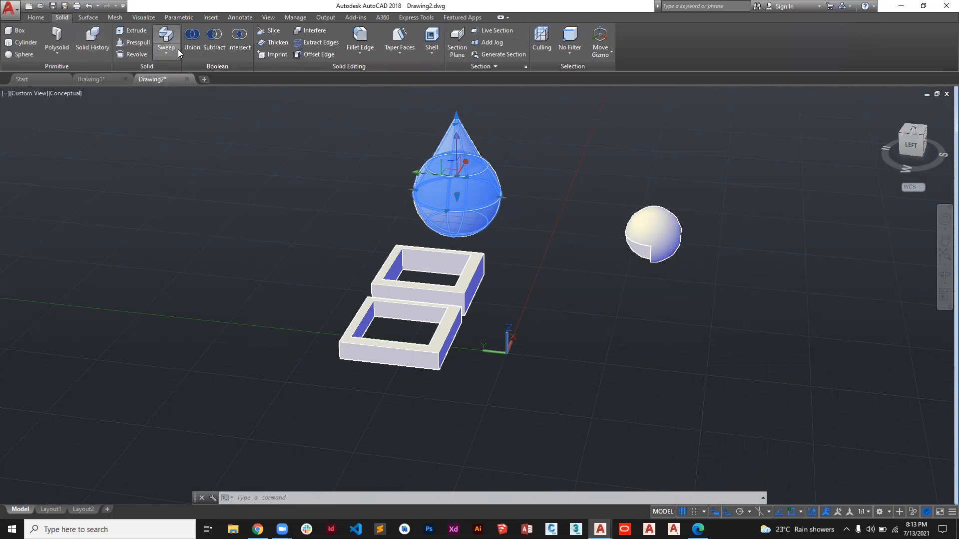
pyautogui.click(193, 40)
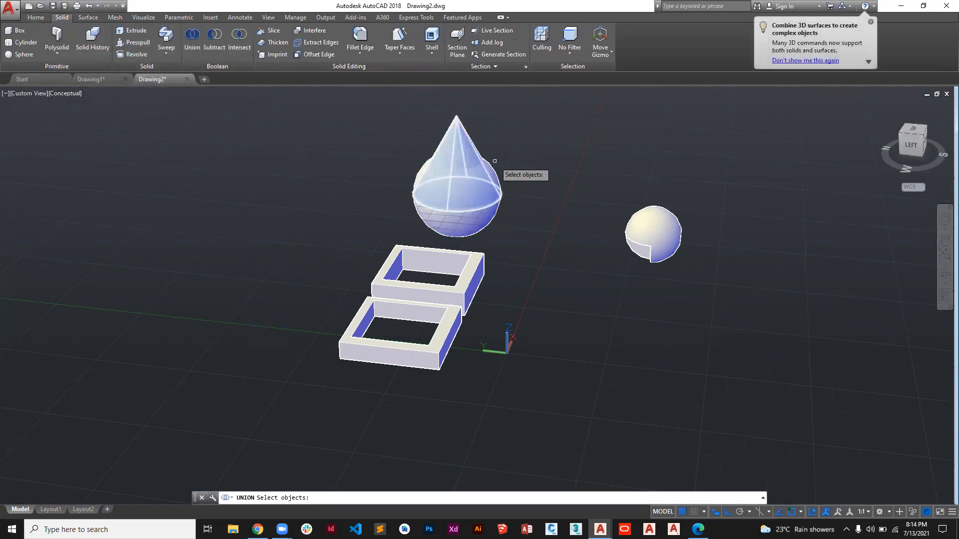
pyautogui.click(460, 165)
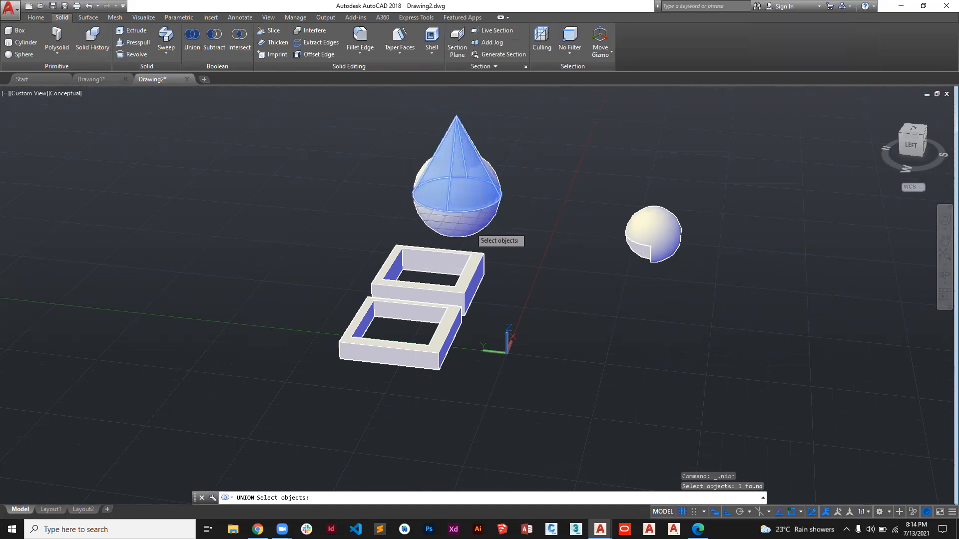
pyautogui.click(470, 225)
pyautogui.press('Return')
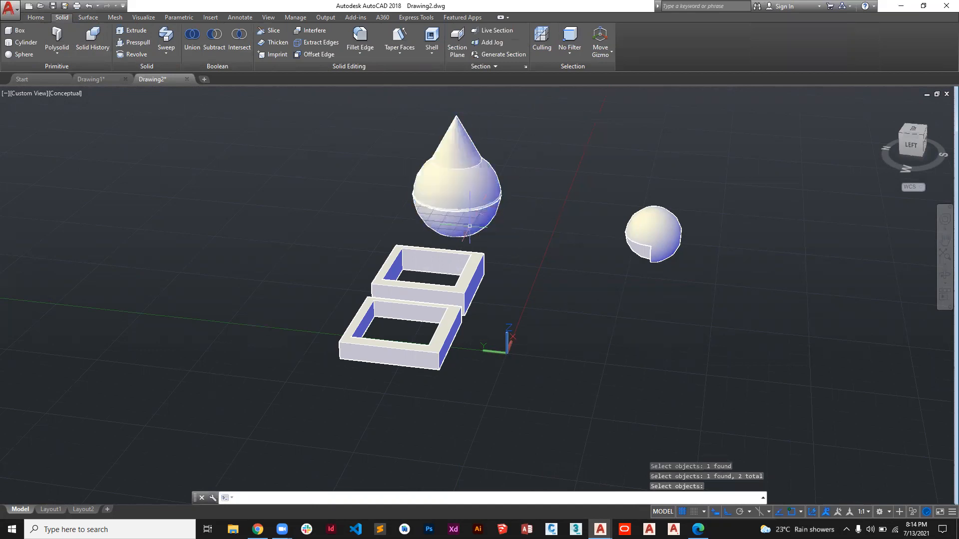
# Check that the joined cone and sphere select as one object, and inspect the solid up close.
pyautogui.click(463, 188)
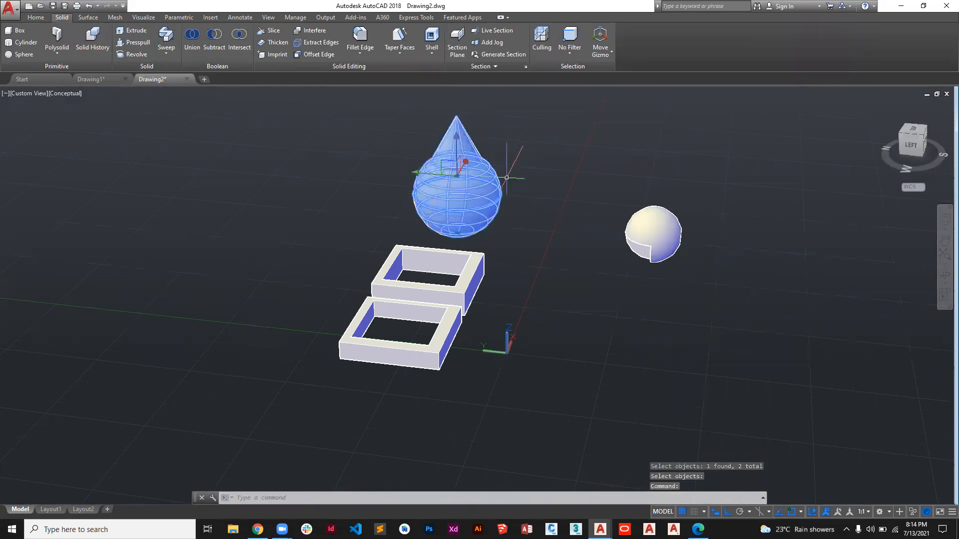
pyautogui.press('Escape')
pyautogui.click(474, 176)
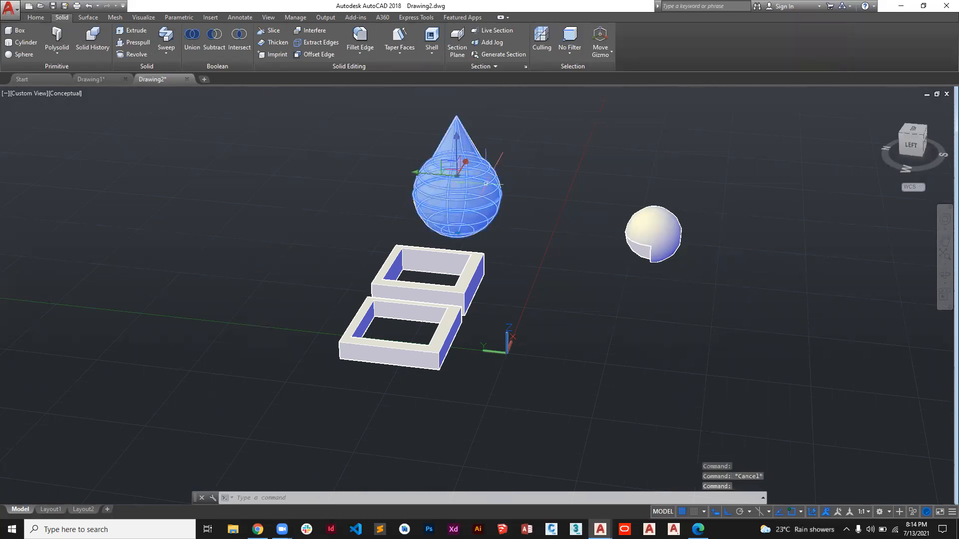
pyautogui.press('Escape')
pyautogui.scroll(2, 481, 185)
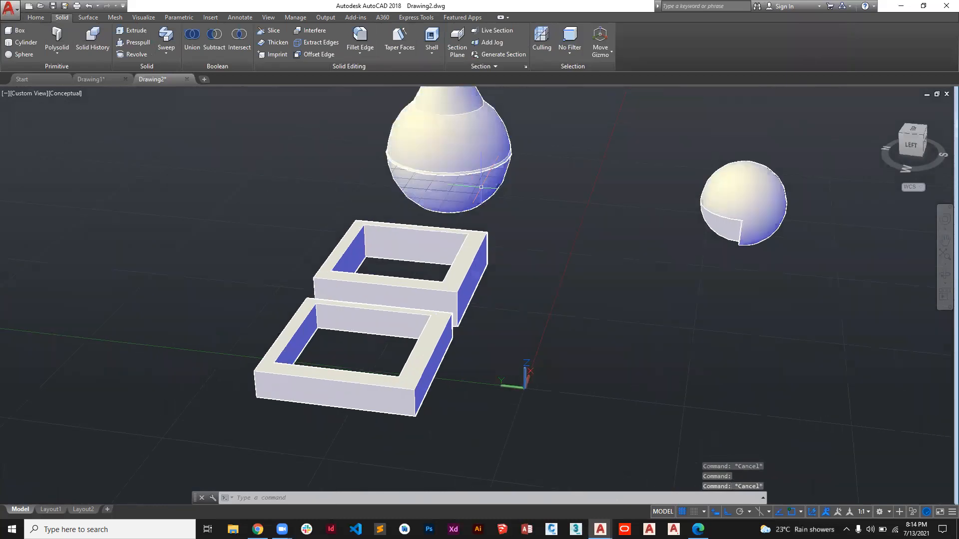
pyautogui.scroll(-3, 464, 165)
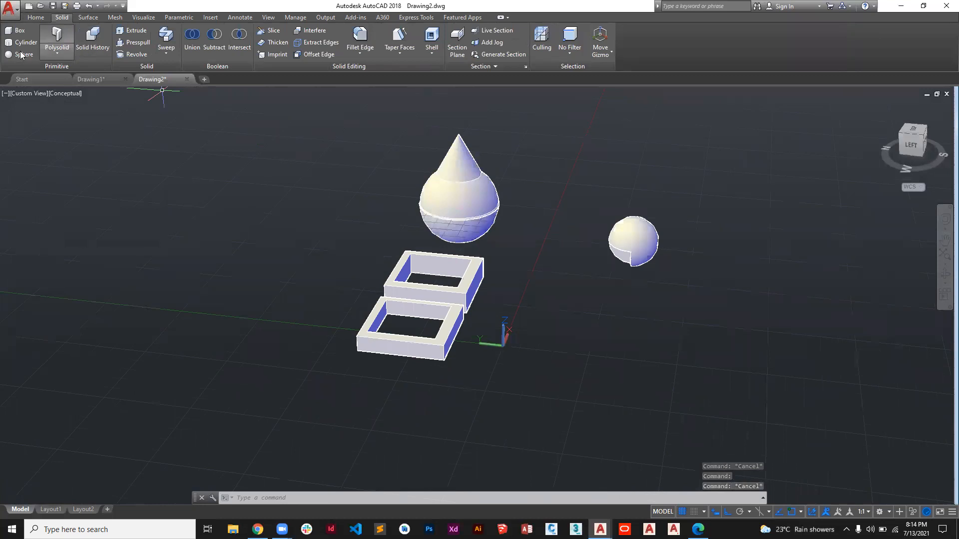
# Draw a solid sphere with a radius of about 5.93 in front of the notched sphere.
pyautogui.click(40, 18)
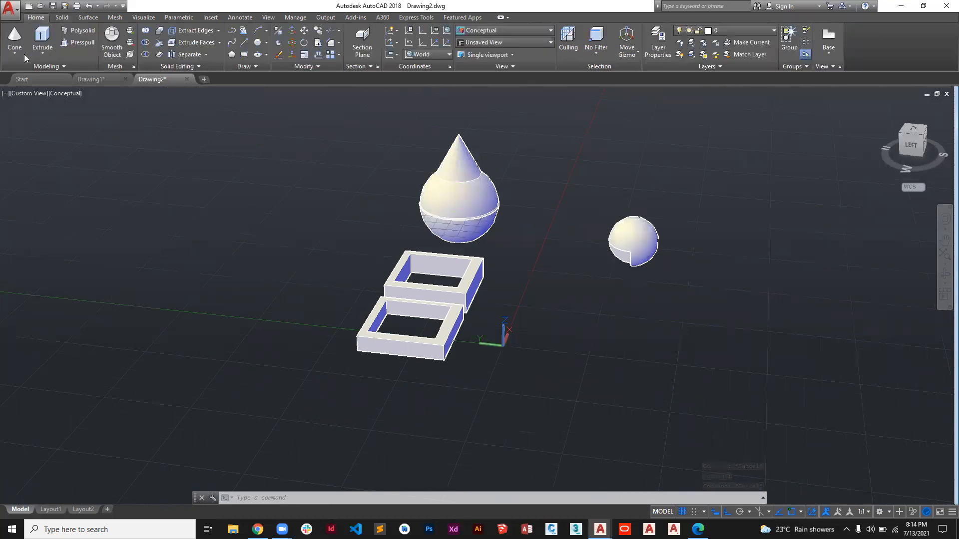
pyautogui.click(15, 53)
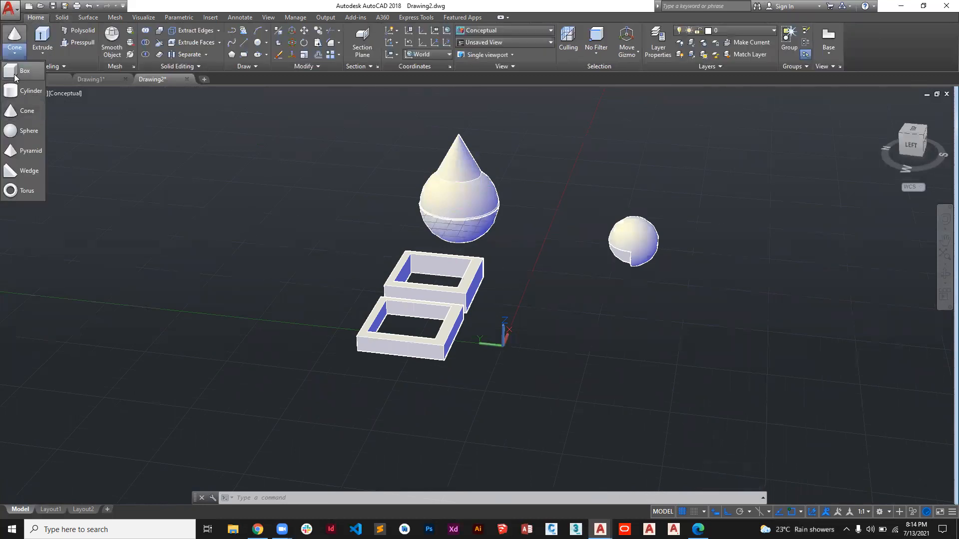
pyautogui.click(29, 130)
pyautogui.click(611, 331)
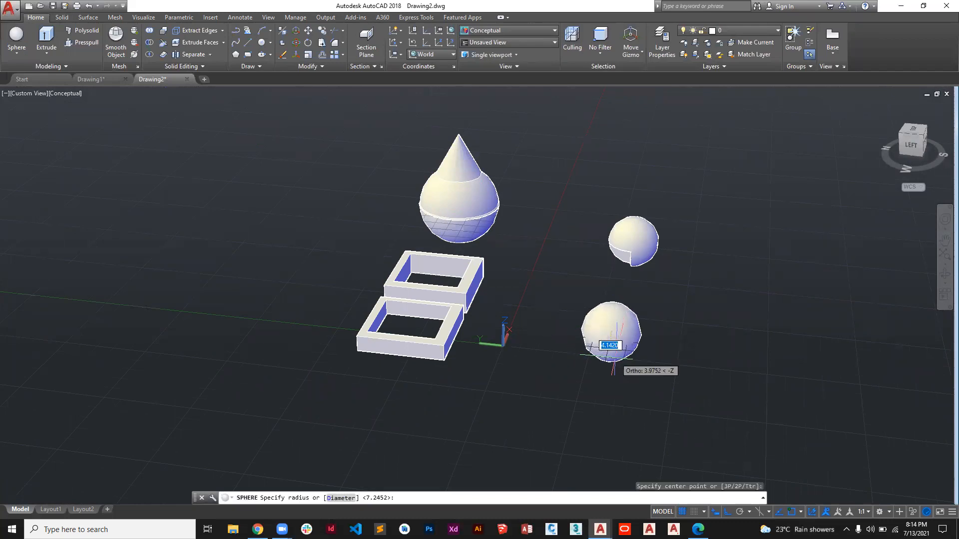
pyautogui.click(650, 344)
pyautogui.click(17, 37)
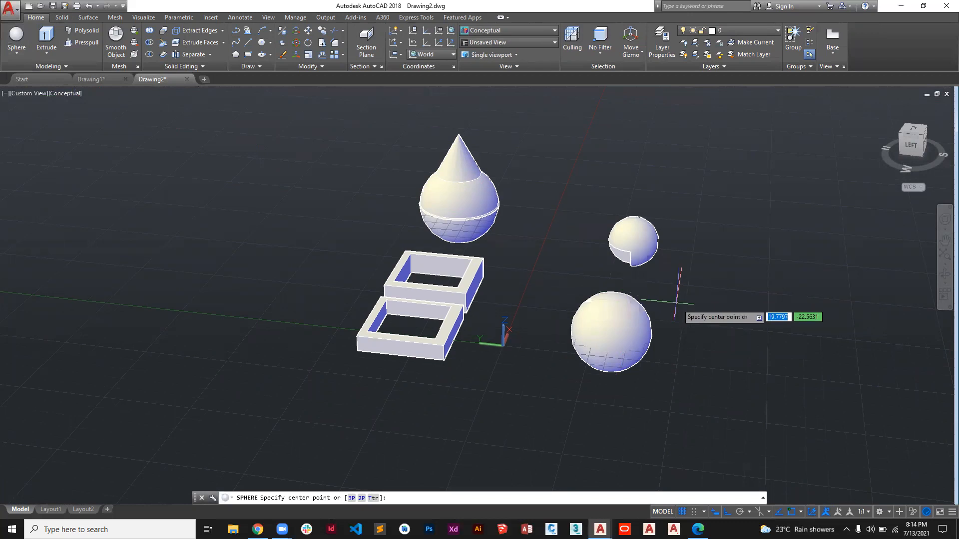
pyautogui.click(685, 305)
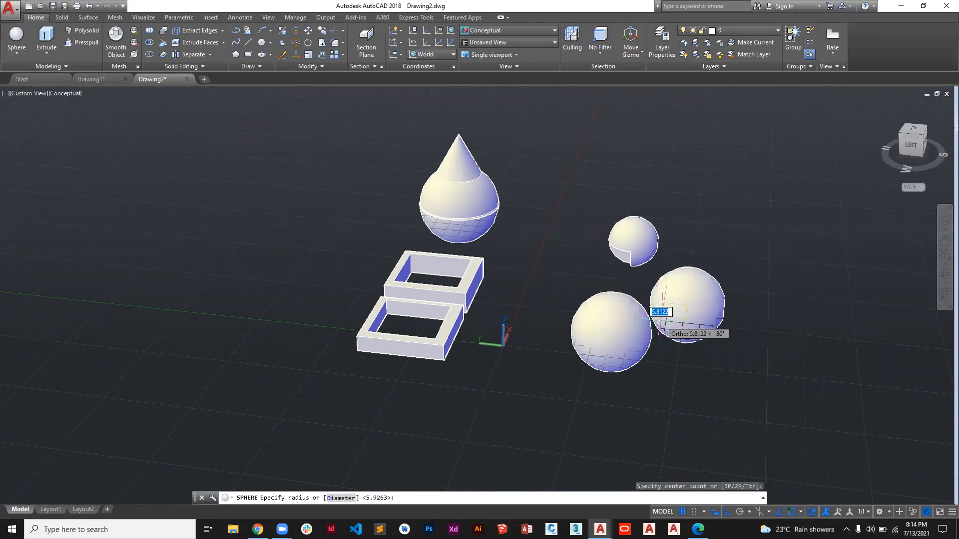
pyautogui.press('Escape')
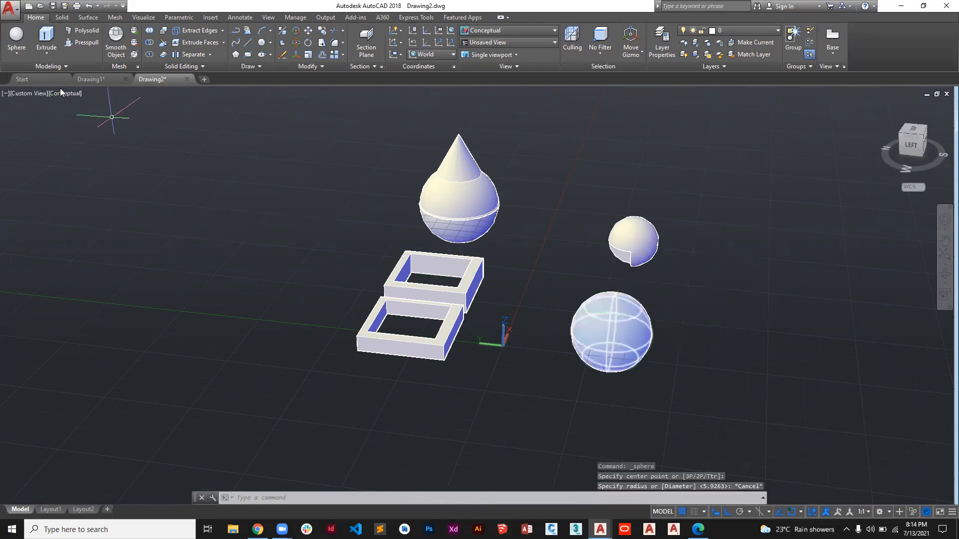
# Draw a second solid sphere of about the same size, partly overlapping the new sphere on the side away from the frames.
pyautogui.click(17, 47)
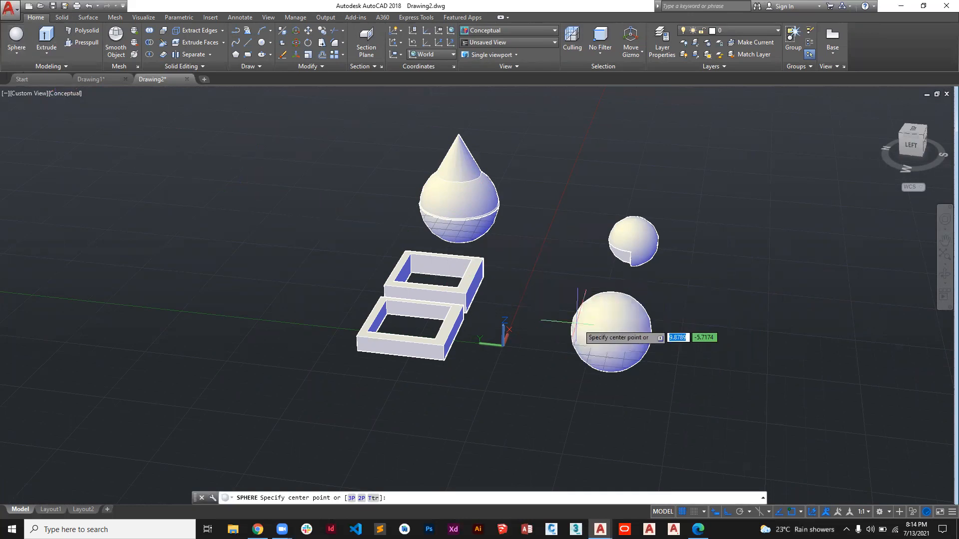
pyautogui.click(658, 319)
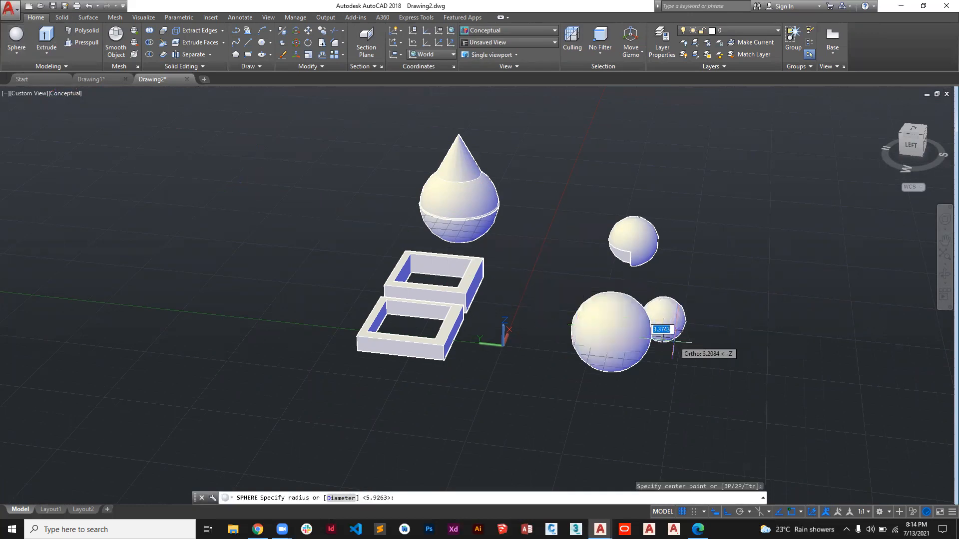
pyautogui.click(687, 356)
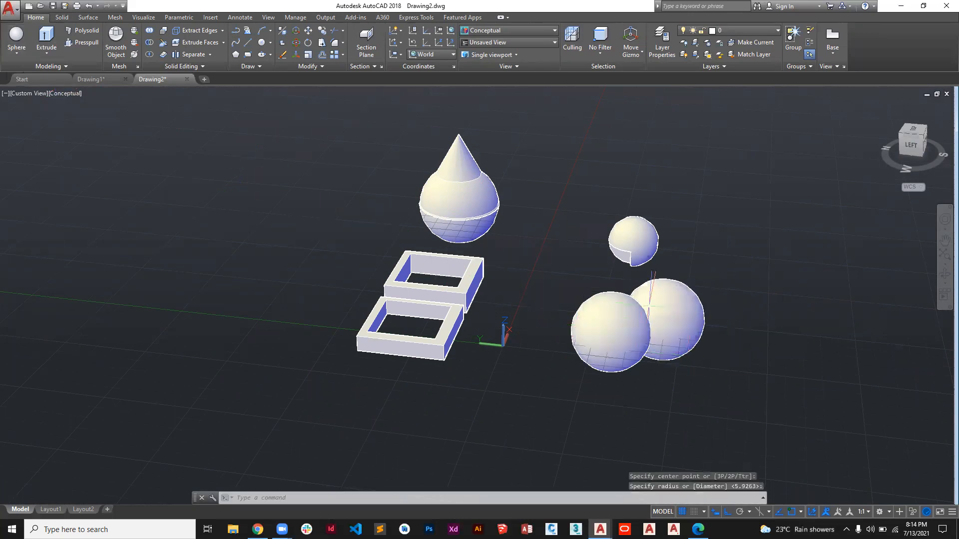
# Examine the overlap of the two new spheres from an angled view and from above.
pyautogui.click(668, 319)
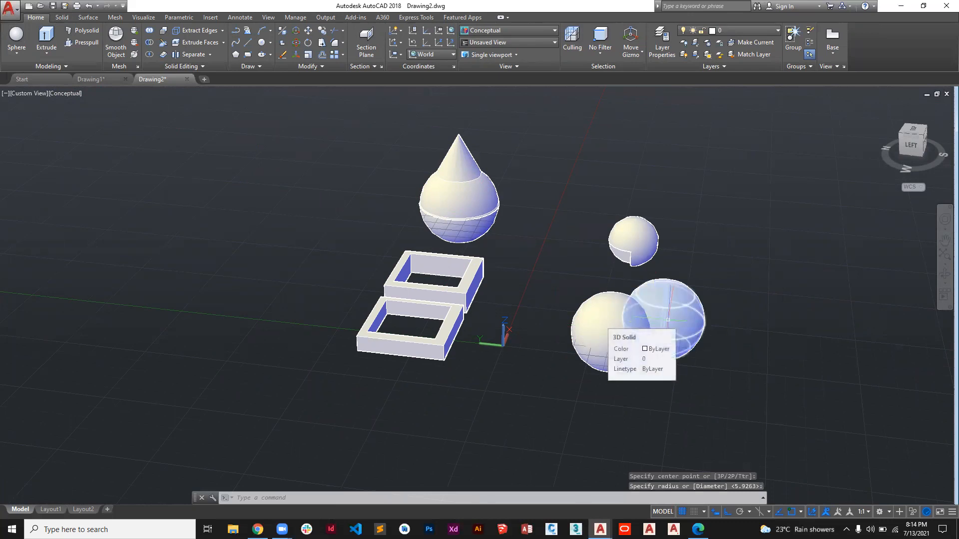
pyautogui.press('Escape')
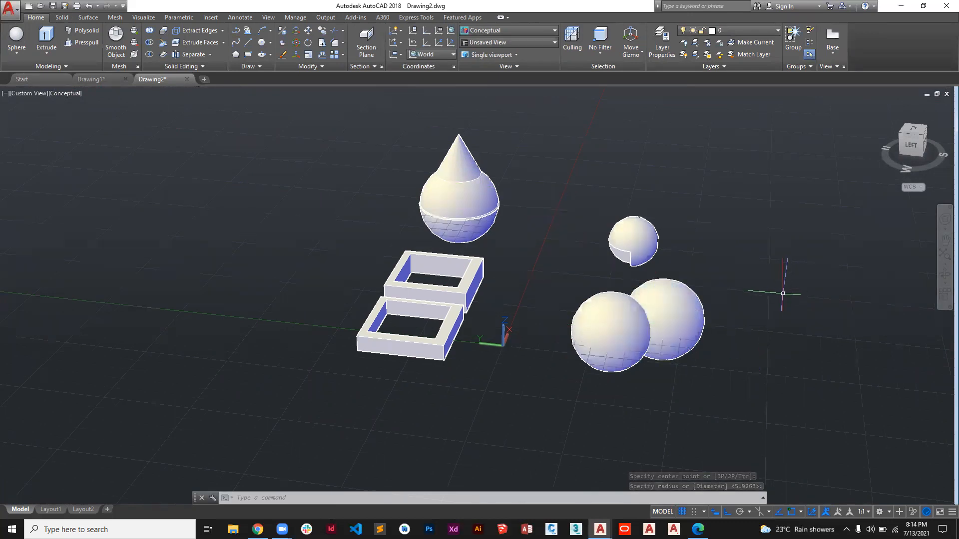
pyautogui.scroll(3, 781, 292)
pyautogui.scroll(-5, 781, 292)
pyautogui.keyDown('shift'); pyautogui.moveTo(750, 353); pyautogui.dragTo(657, 370, button='middle'); pyautogui.keyUp('shift')
pyautogui.keyDown('shift'); pyautogui.moveTo(716, 378); pyautogui.dragTo(768, 387, button='middle'); pyautogui.keyUp('shift')
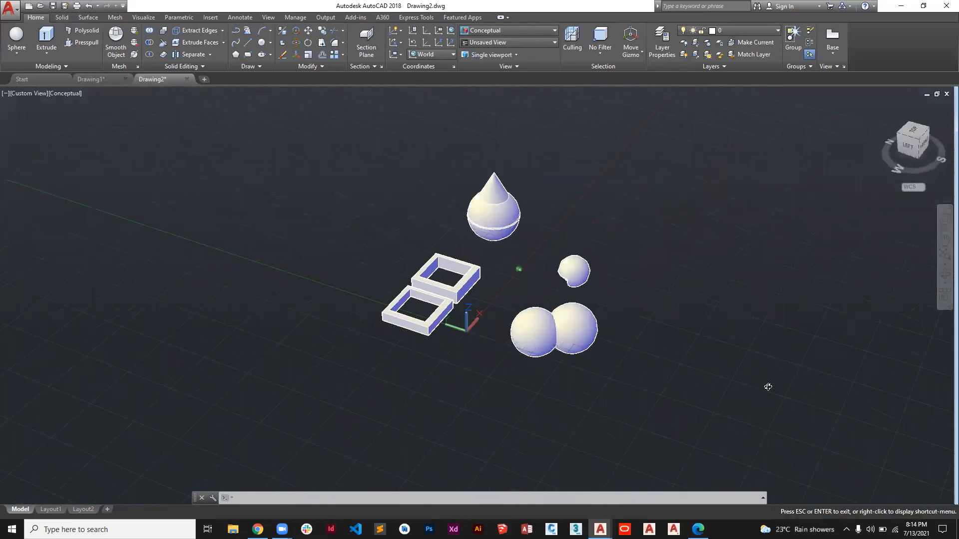
pyautogui.keyDown('shift'); pyautogui.moveTo(763, 428); pyautogui.dragTo(759, 480, button='middle'); pyautogui.keyUp('shift')
pyautogui.press('Escape')
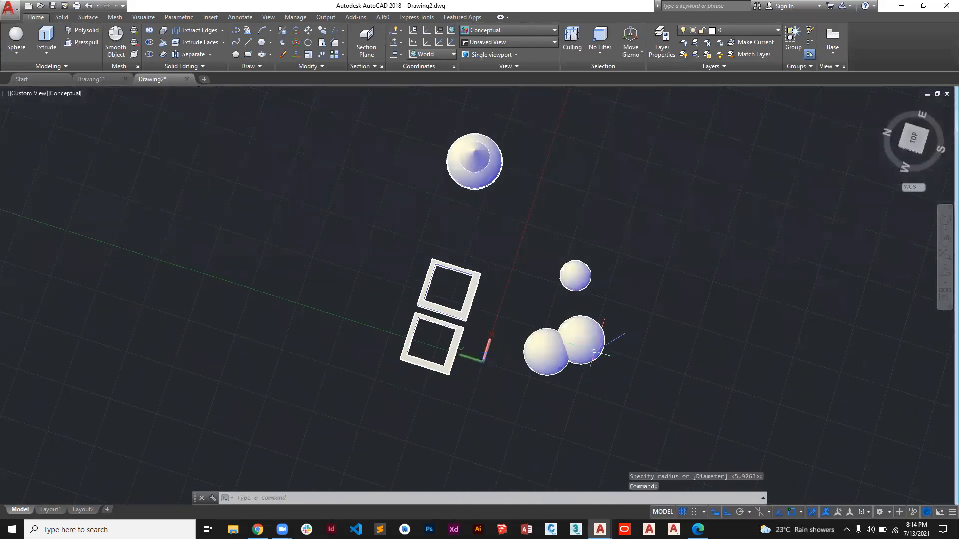
# Select both overlapping spheres to inspect their shared volume up close, and clear the selection.
pyautogui.click(584, 345)
pyautogui.keyDown('shift'); pyautogui.moveTo(593, 364); pyautogui.dragTo(591, 315, button='middle'); pyautogui.keyUp('shift')
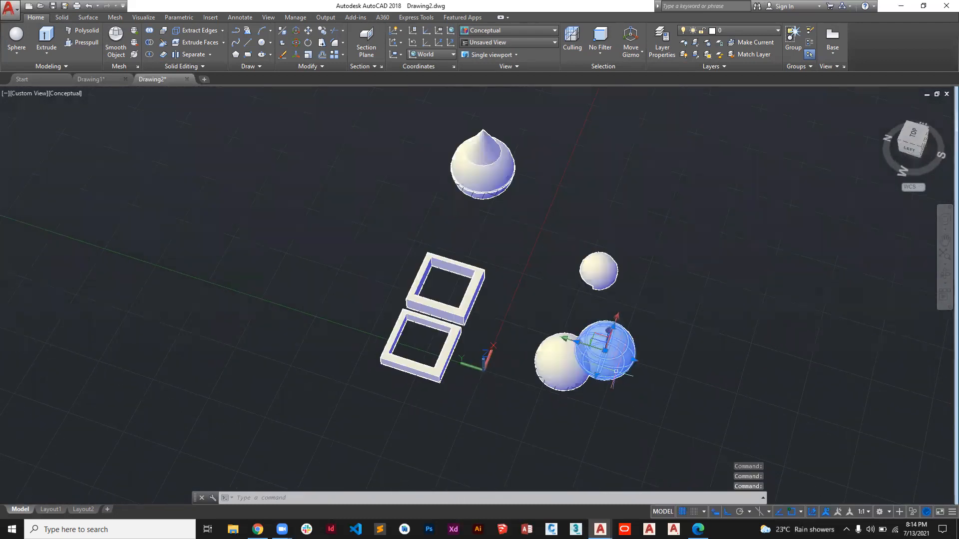
pyautogui.scroll(6, 619, 366)
pyautogui.scroll(-5, 619, 366)
pyautogui.keyDown('shift'); pyautogui.moveTo(620, 366); pyautogui.dragTo(598, 355, button='middle'); pyautogui.keyUp('shift')
pyautogui.click(603, 376)
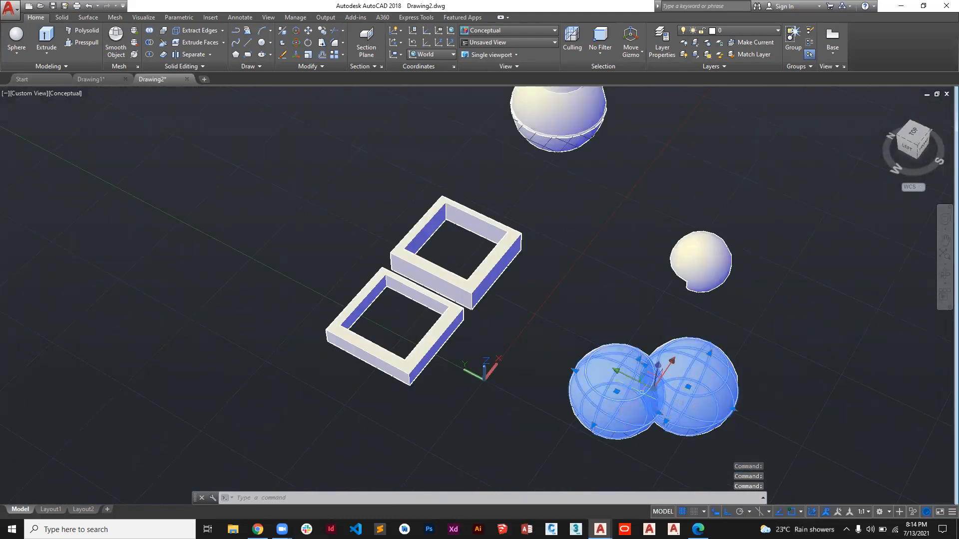
pyautogui.press('Escape')
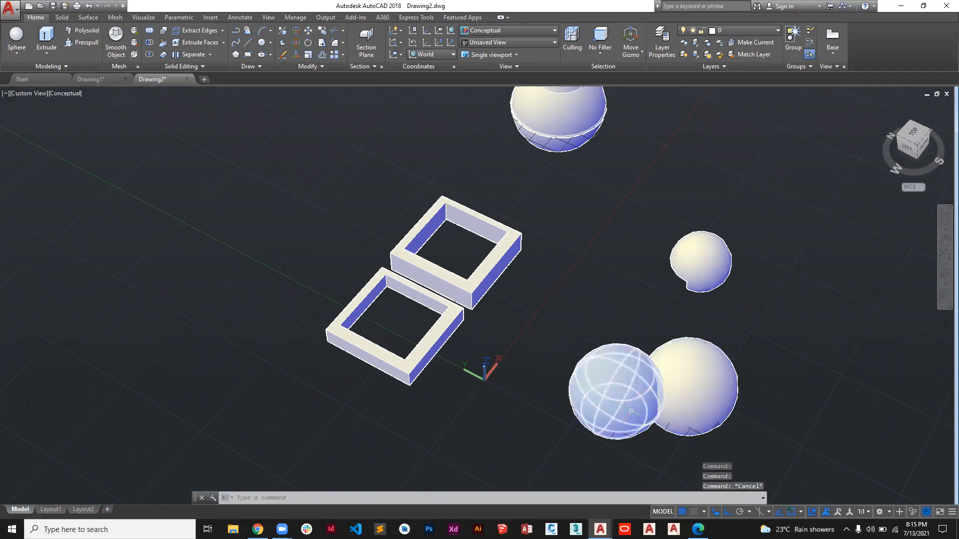
# Intersect the two overlapping spheres so that only their shared volume is kept.
pyautogui.click(62, 17)
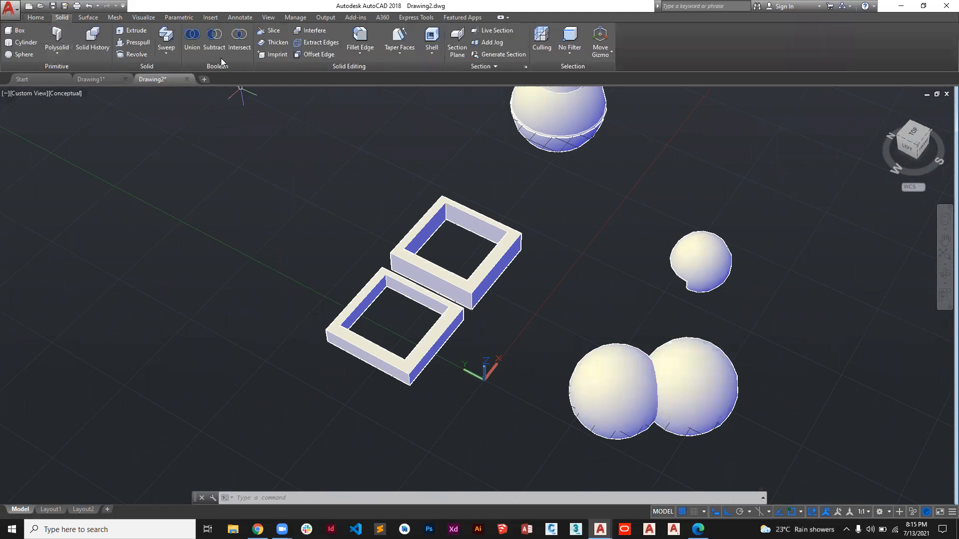
pyautogui.click(232, 48)
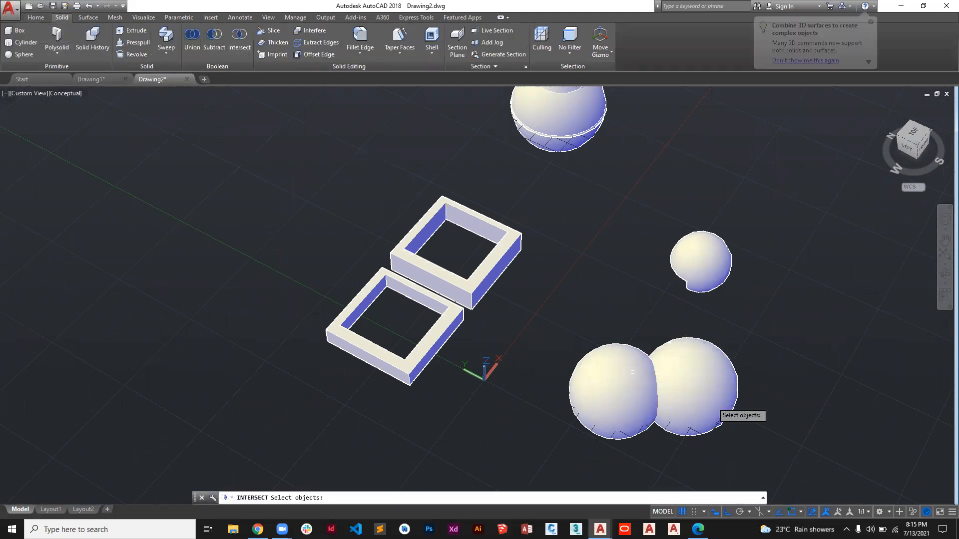
pyautogui.click(628, 383)
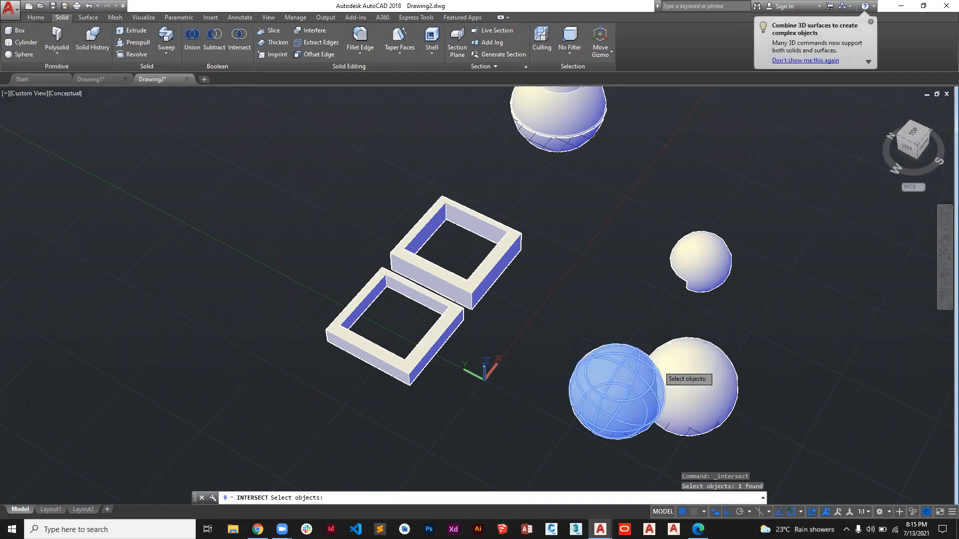
pyautogui.click(673, 367)
pyautogui.press('Return')
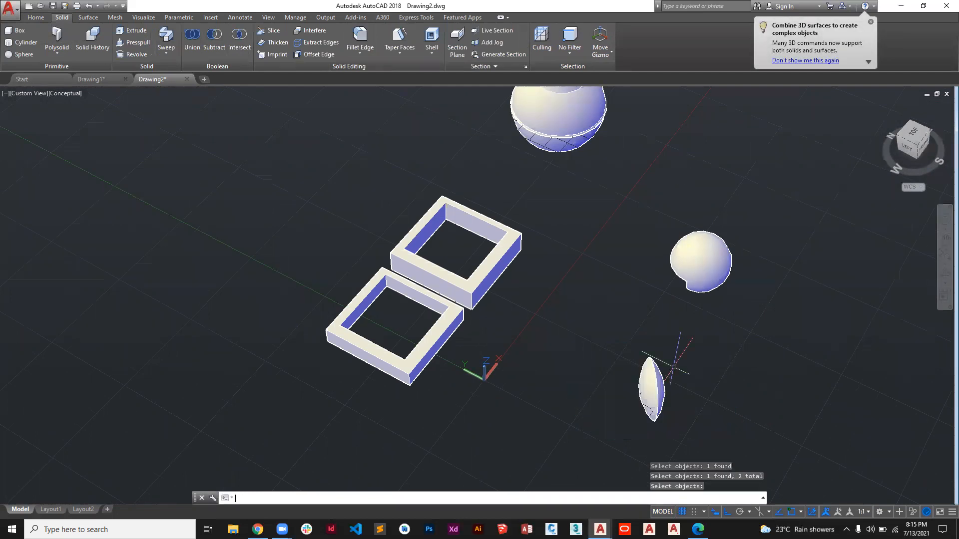
# Examine the lens-shaped solid up close and then together with the frames and the other solids.
pyautogui.scroll(3, 481, 284)
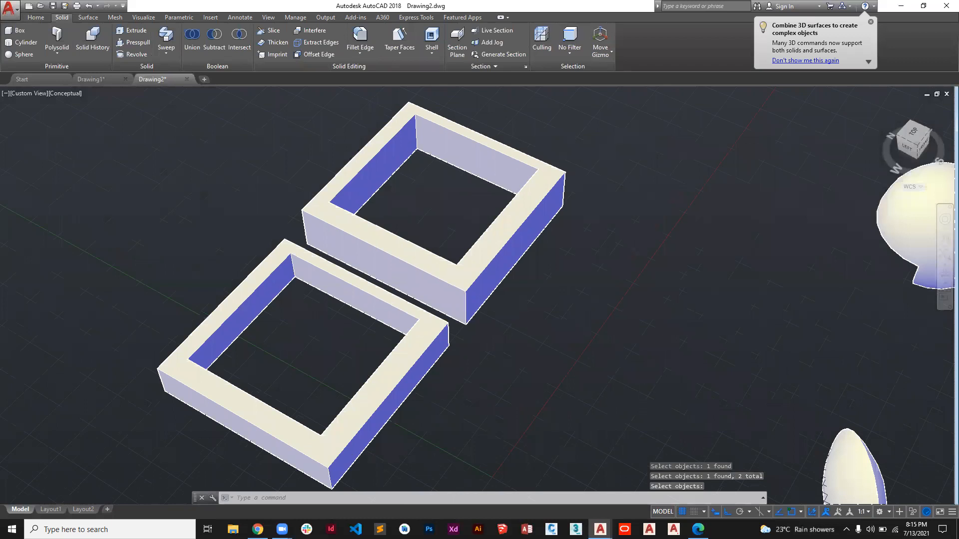
pyautogui.scroll(-2, 482, 295)
pyautogui.moveTo(743, 398); pyautogui.dragTo(624, 364, button='middle')
pyautogui.scroll(3, 589, 364)
pyautogui.scroll(-3, 600, 357)
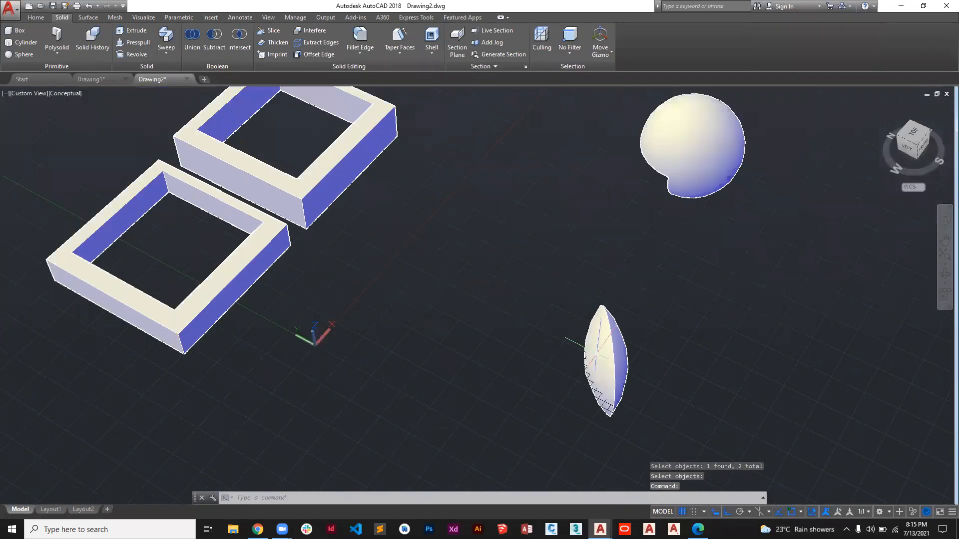
pyautogui.scroll(-1, 610, 345)
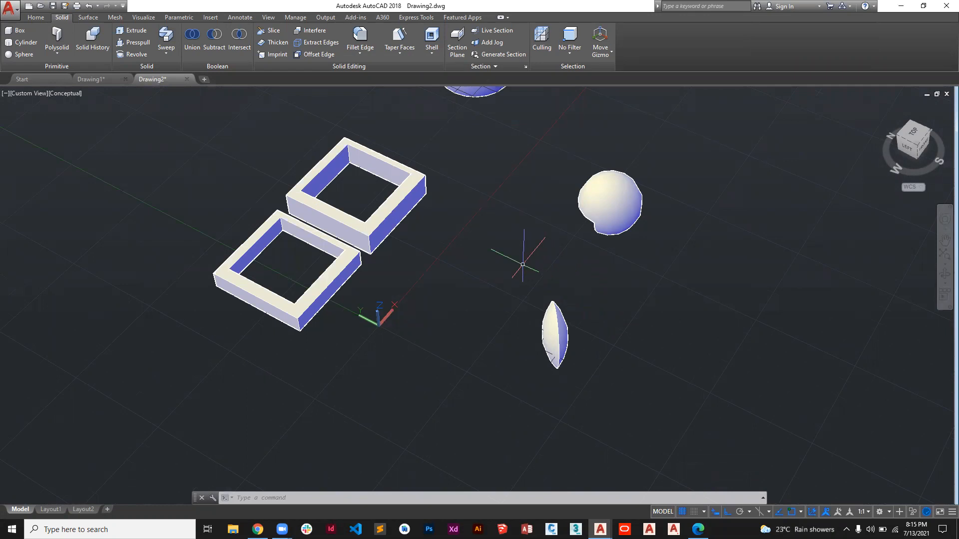
pyautogui.scroll(-5, 522, 264)
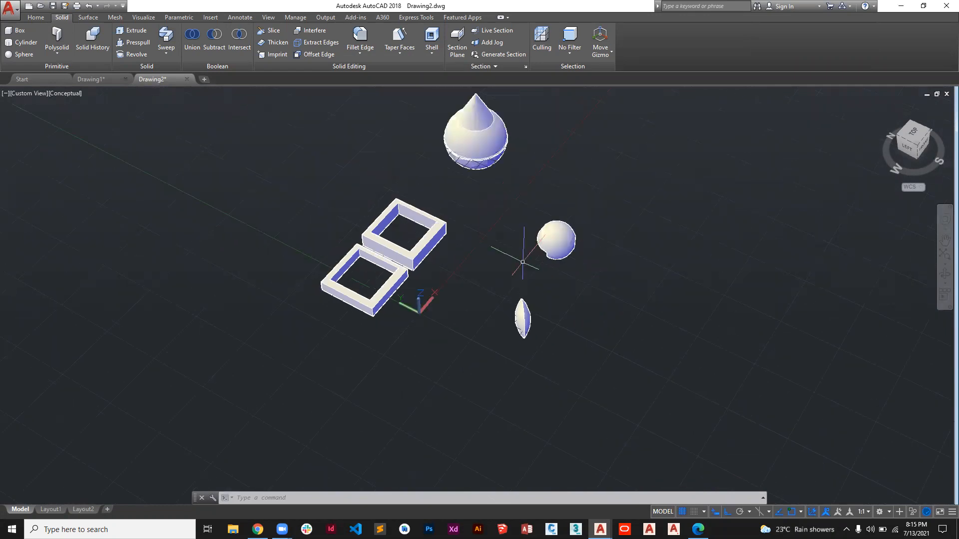
pyautogui.click(36, 19)
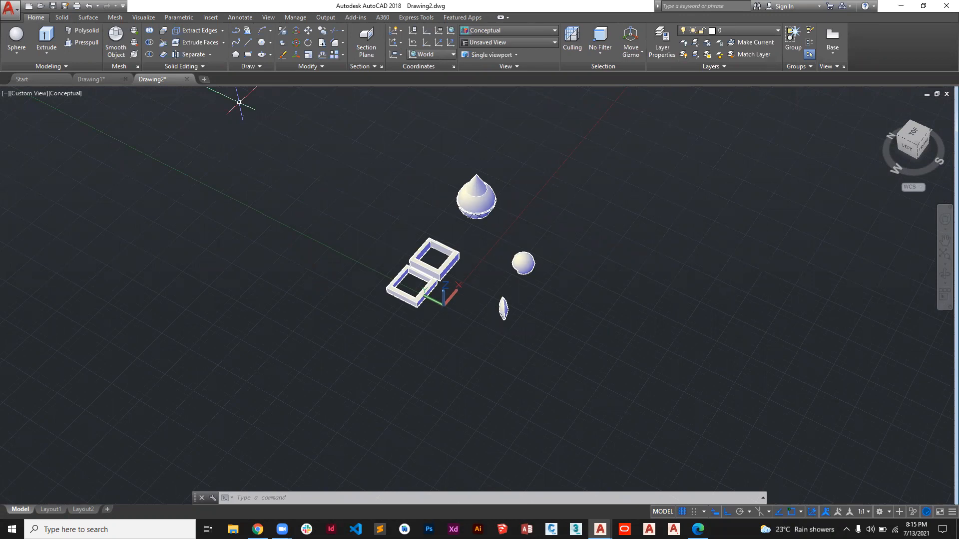
pyautogui.click(17, 53)
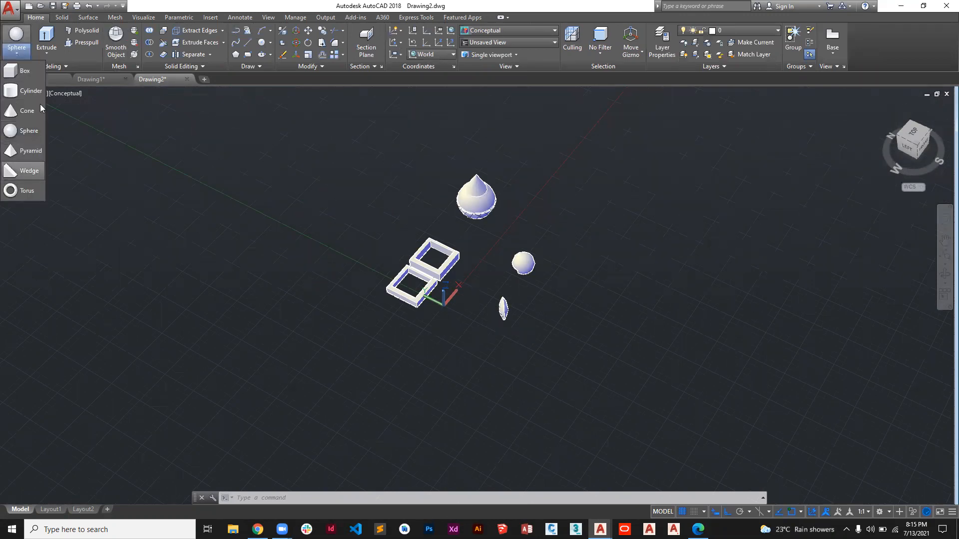
pyautogui.click(44, 56)
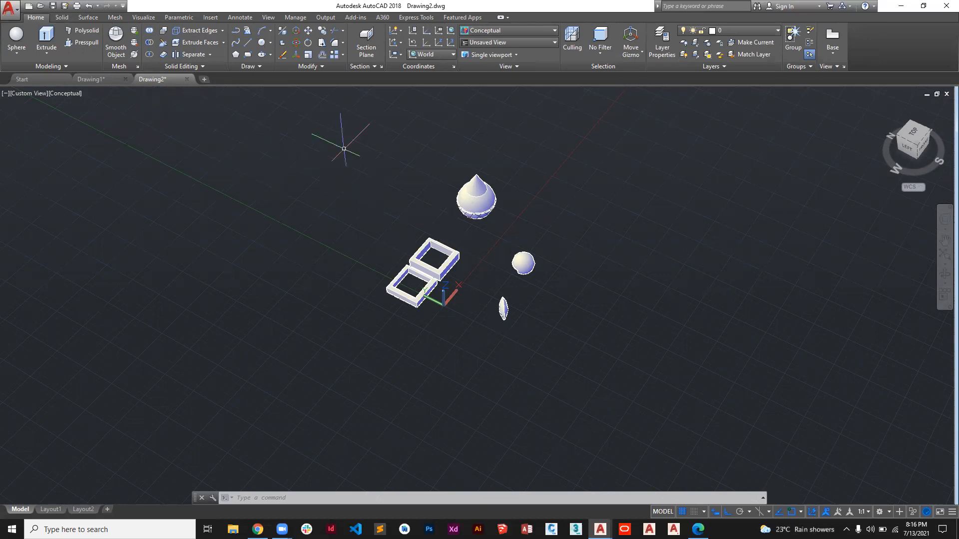
# Delete all the frames and solids from the drawing.
pyautogui.click(624, 176)
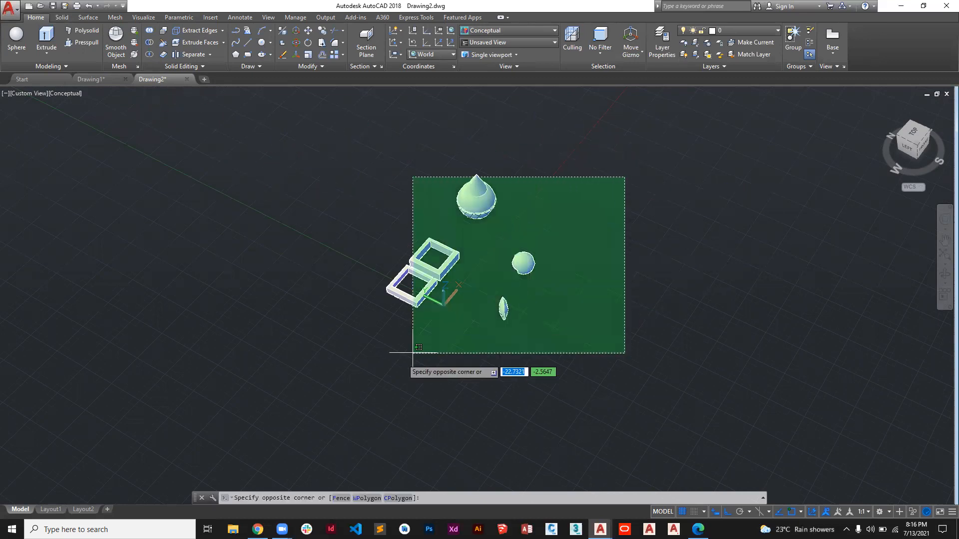
pyautogui.click(354, 375)
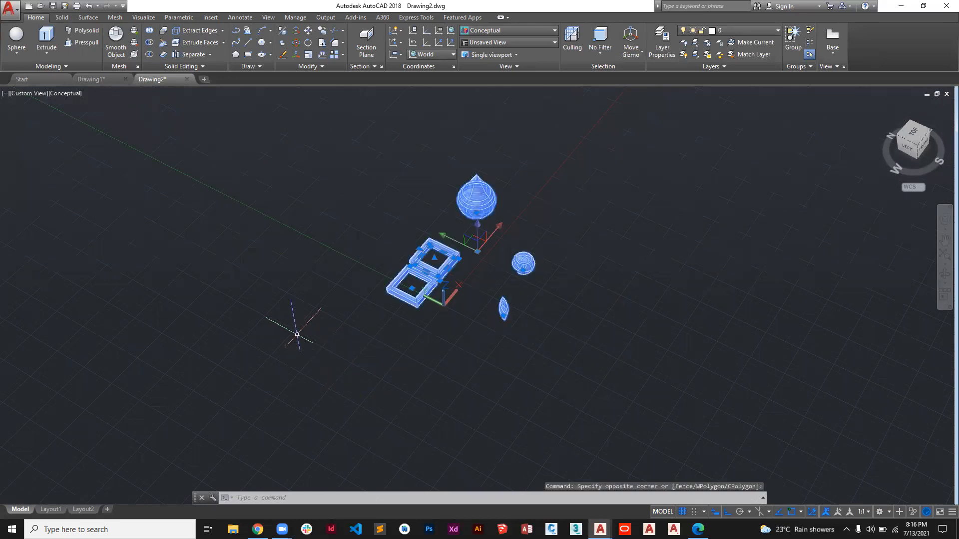
pyautogui.press('Delete')
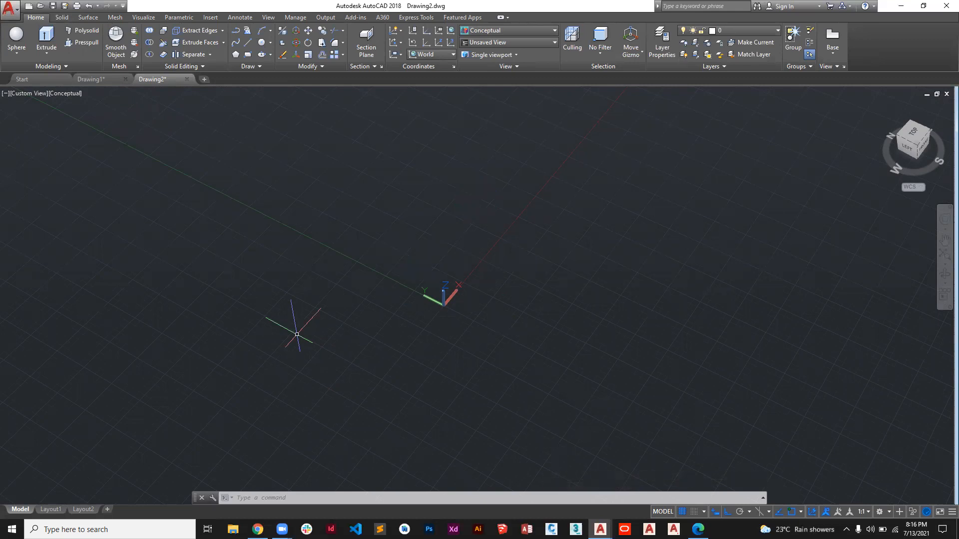
# Set the view to SW Isometric and apply the Single viewport configuration.
pyautogui.click(145, 17)
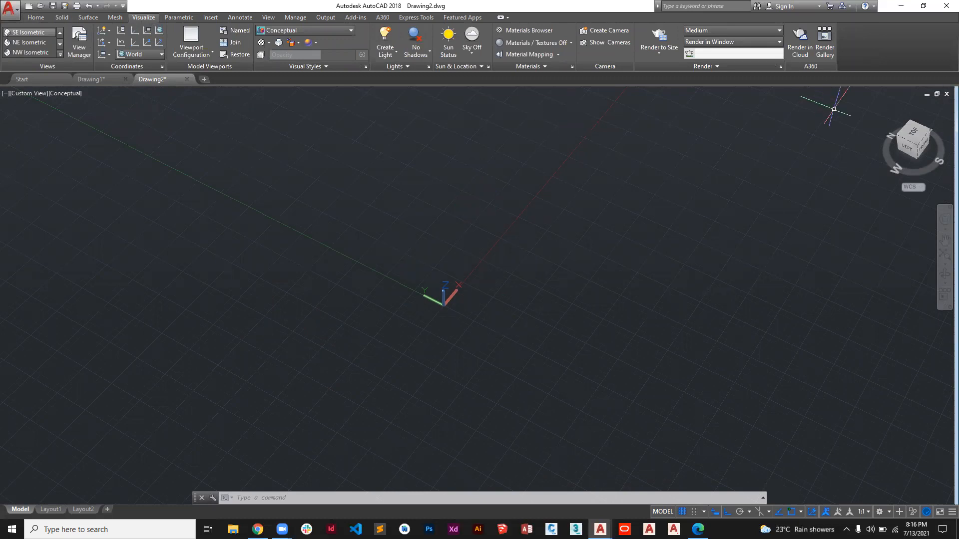
pyautogui.moveTo(919, 133); pyautogui.dragTo(917, 129)
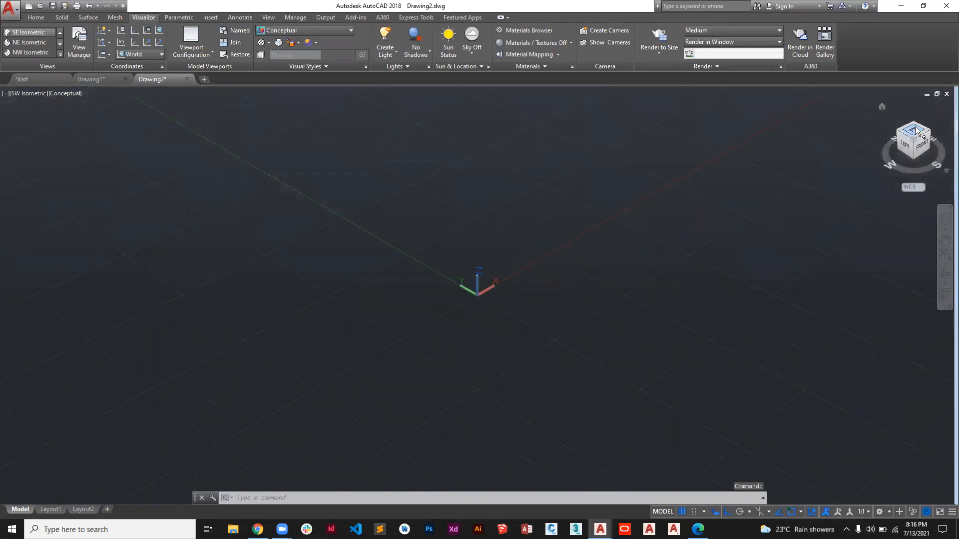
pyautogui.click(38, 19)
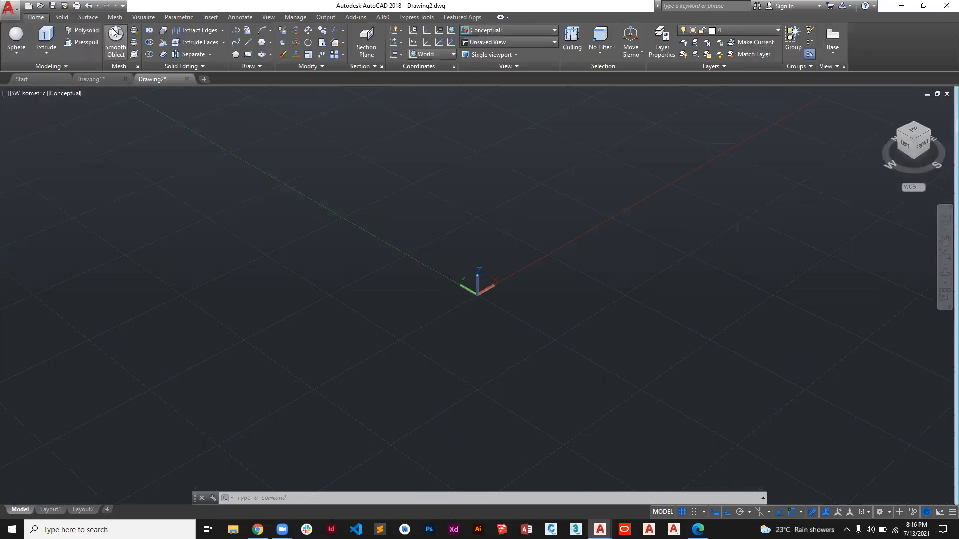
pyautogui.click(143, 18)
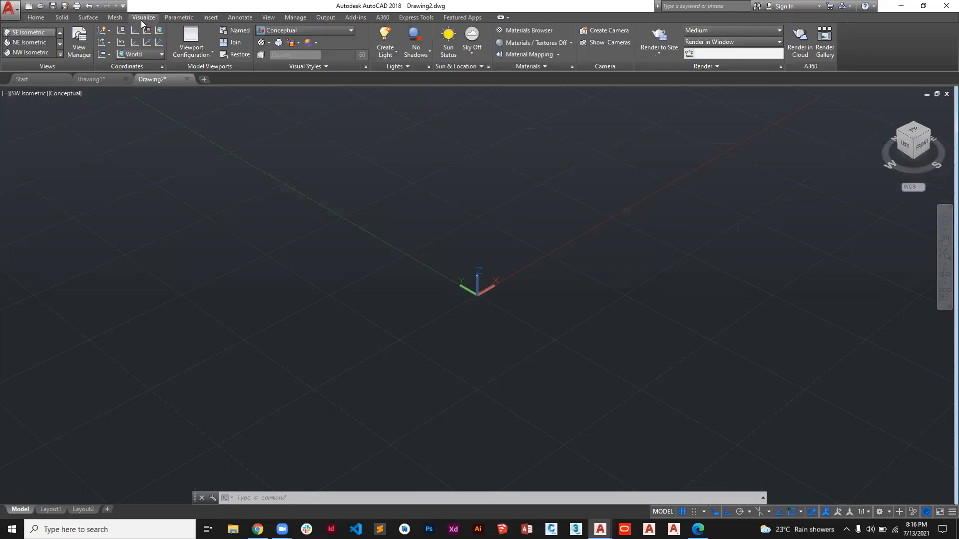
pyautogui.click(210, 56)
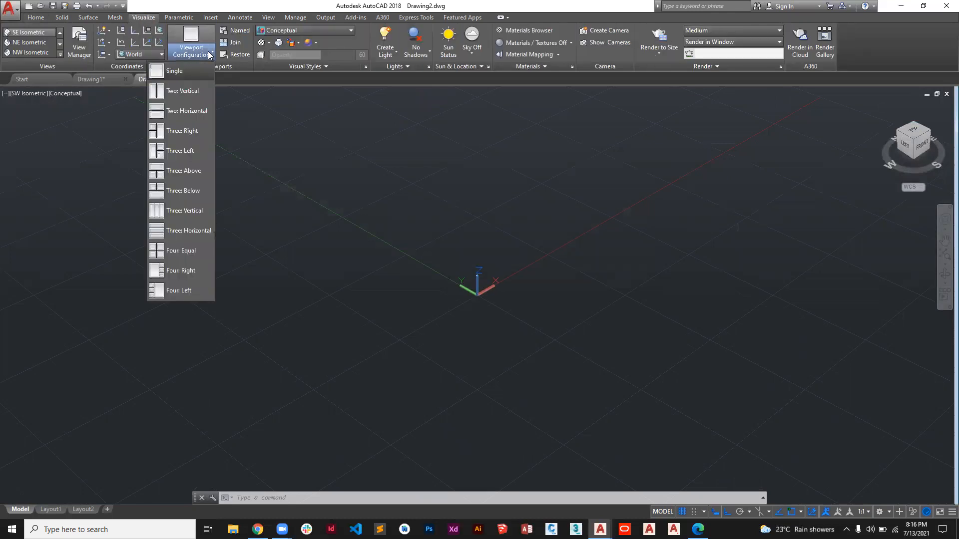
pyautogui.click(199, 70)
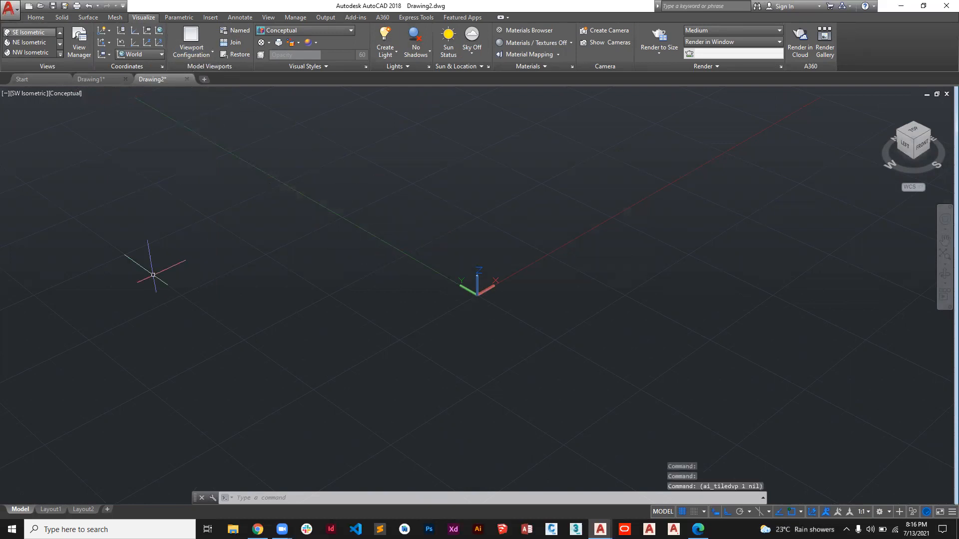
# Split the model space with the Two: Vertical viewport configuration and set the inactive viewport to the Top view.
pyautogui.click(204, 54)
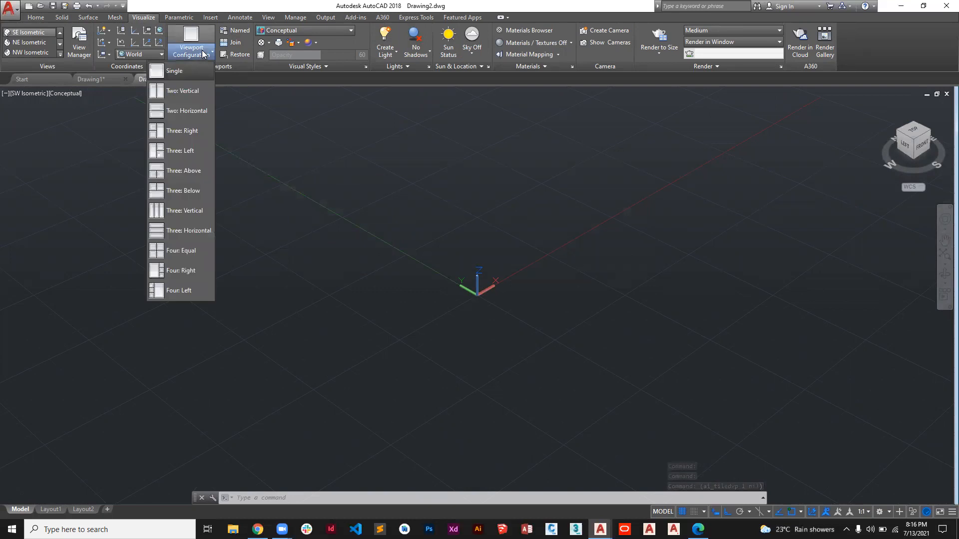
pyautogui.click(192, 91)
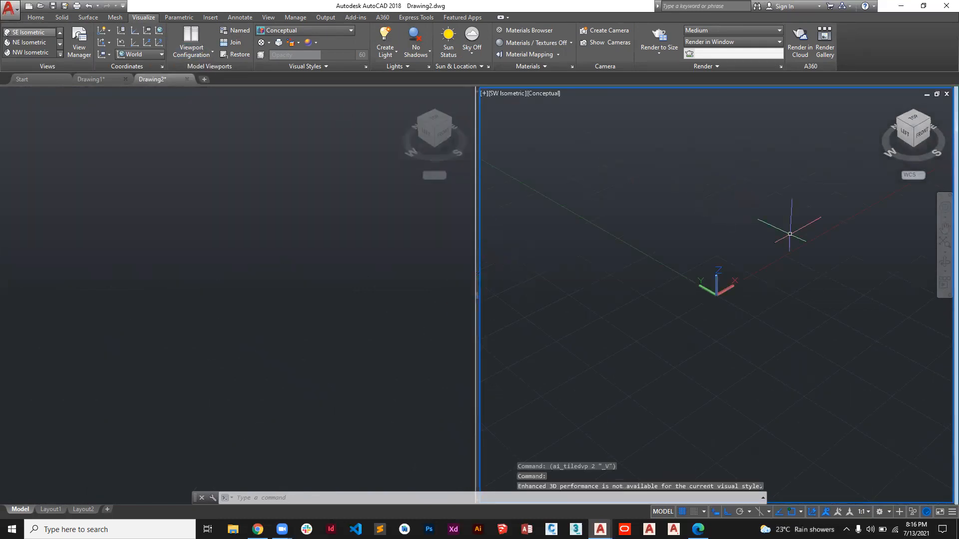
pyautogui.click(433, 119)
pyautogui.click(432, 118)
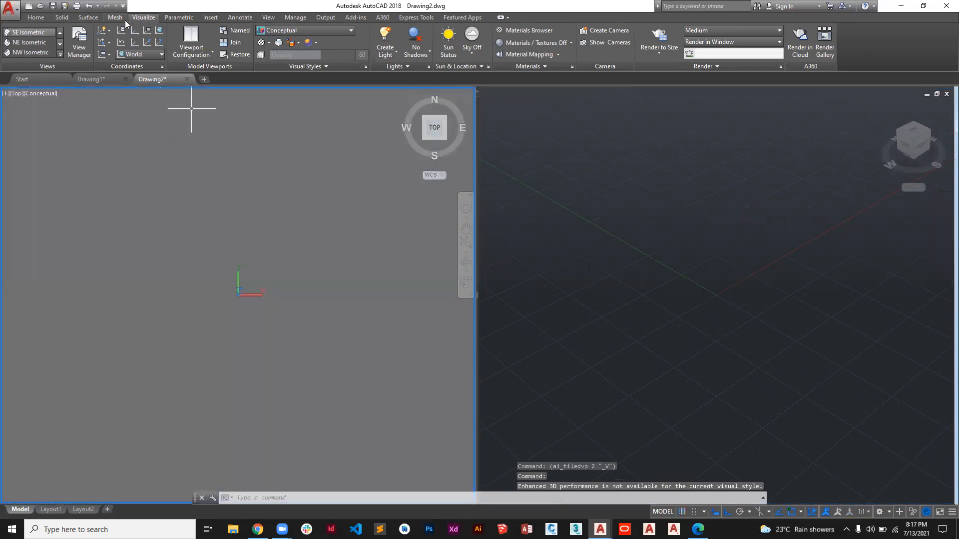
# Draw a rectangle around the origin in the Top viewport.
pyautogui.click(36, 18)
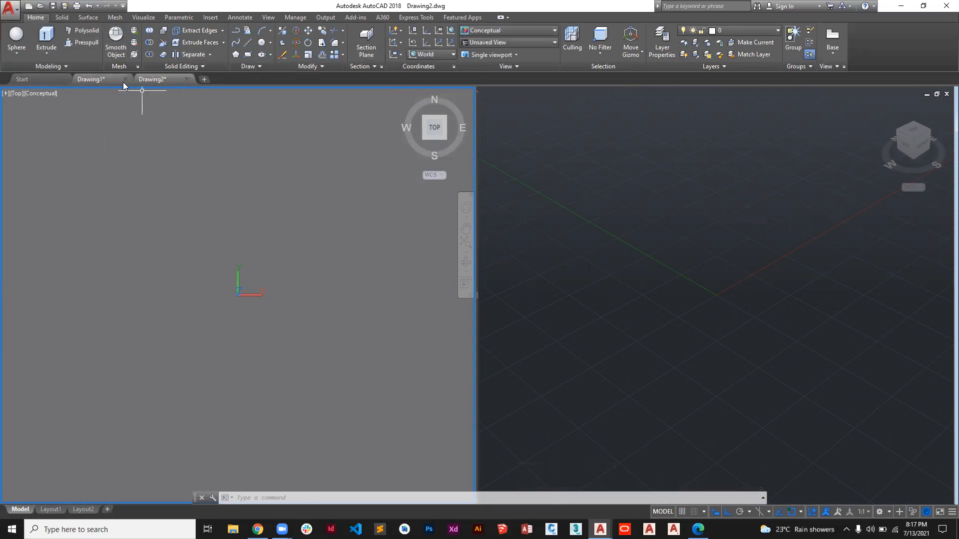
pyautogui.click(248, 54)
pyautogui.click(156, 218)
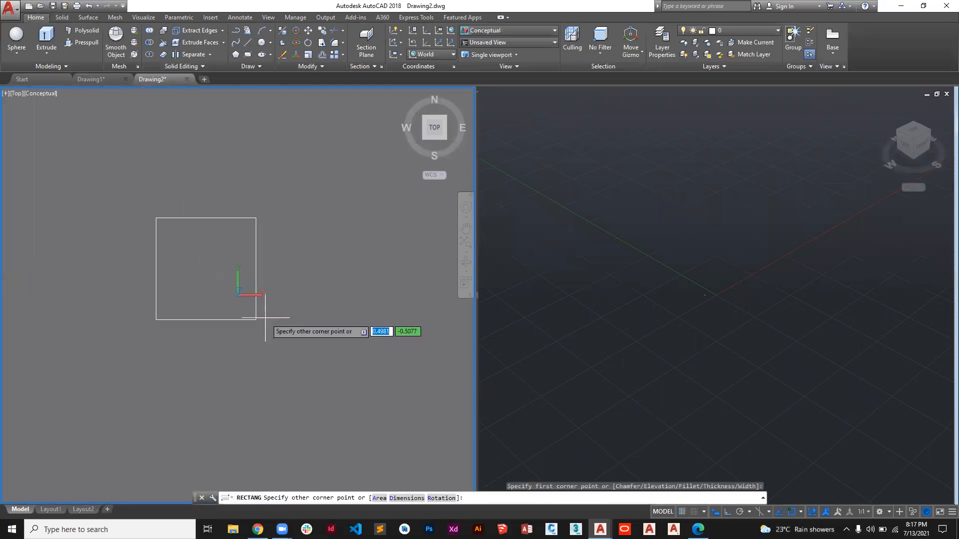
pyautogui.click(326, 321)
# Compare how the rectangle appears in the Top viewport and in the SW Isometric viewport.
pyautogui.scroll(5, 732, 297)
pyautogui.scroll(-8, 323, 262)
pyautogui.scroll(1, 322, 262)
pyautogui.click(715, 239)
pyautogui.scroll(1, 713, 300)
pyautogui.scroll(4, 714, 292)
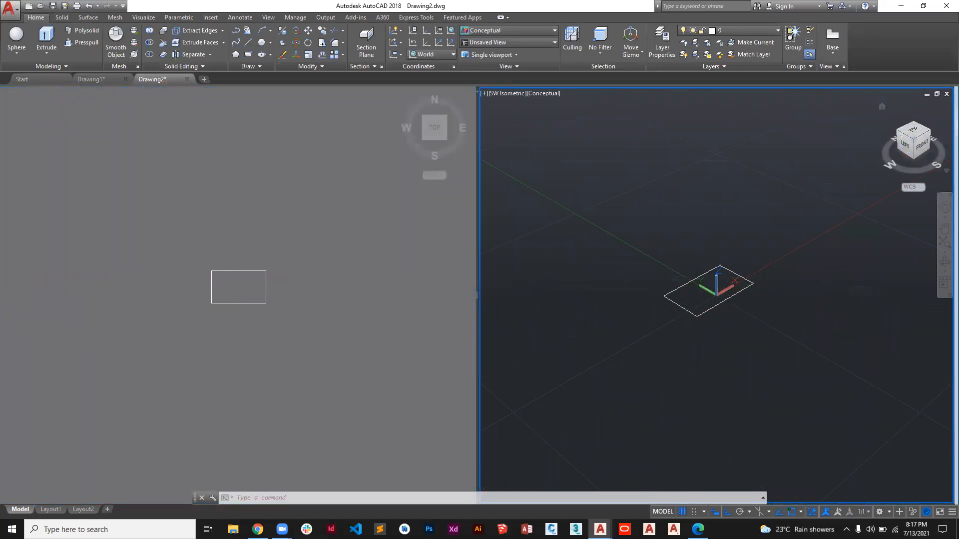
pyautogui.click(395, 231)
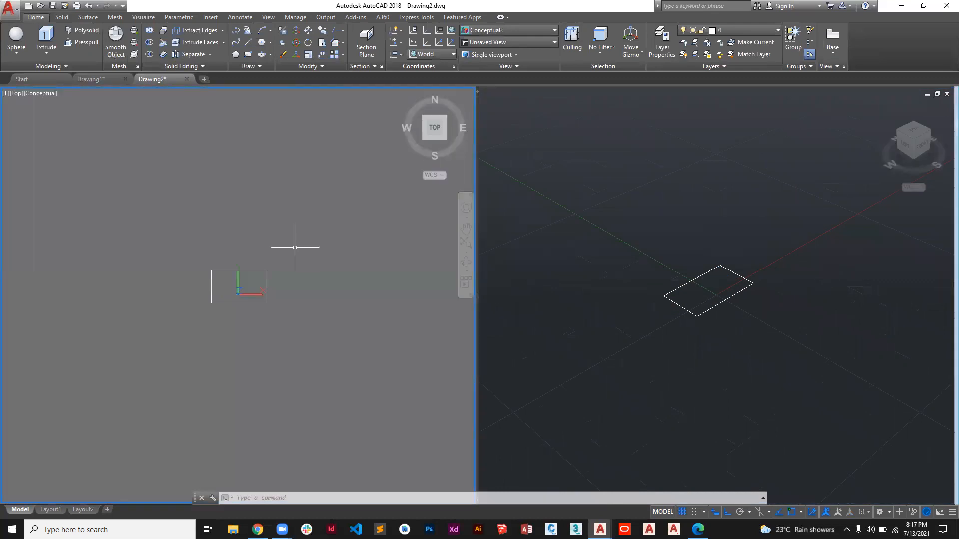
pyautogui.click(741, 159)
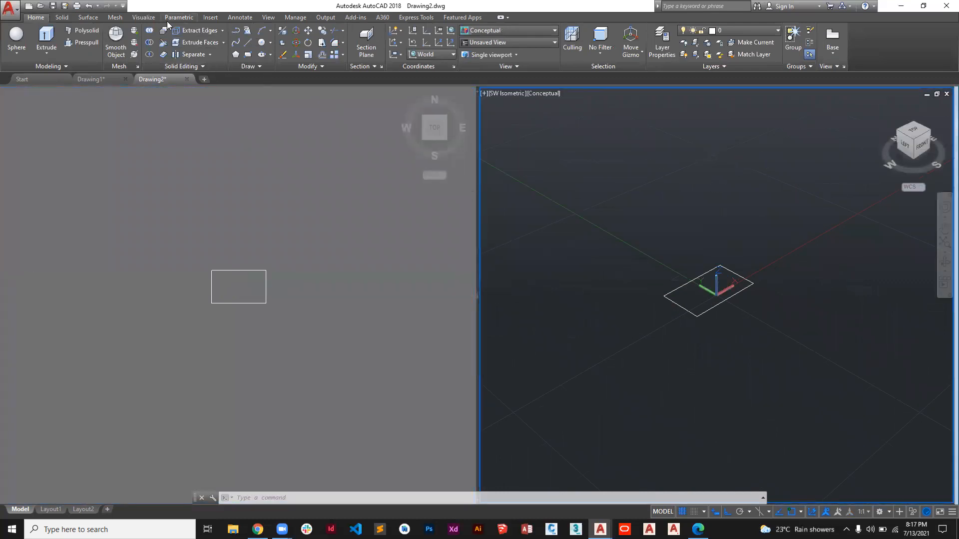
# Apply the Three: Right viewport configuration and set the large viewport to the Top view.
pyautogui.click(151, 17)
pyautogui.click(205, 59)
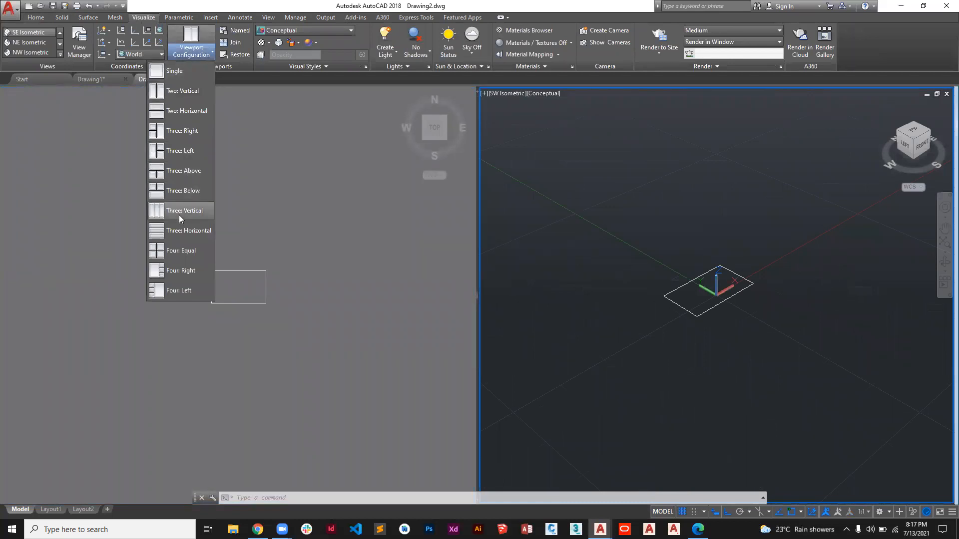
pyautogui.click(181, 134)
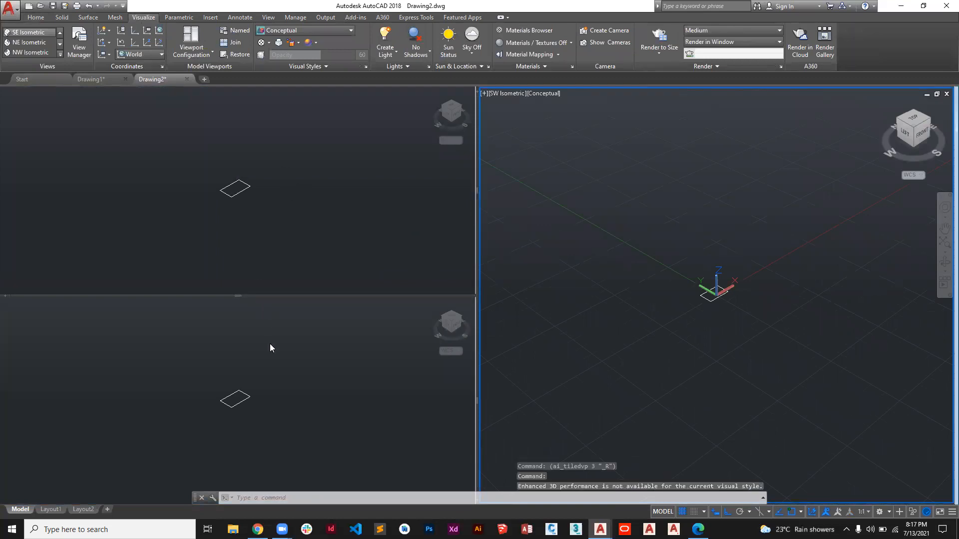
pyautogui.click(281, 384)
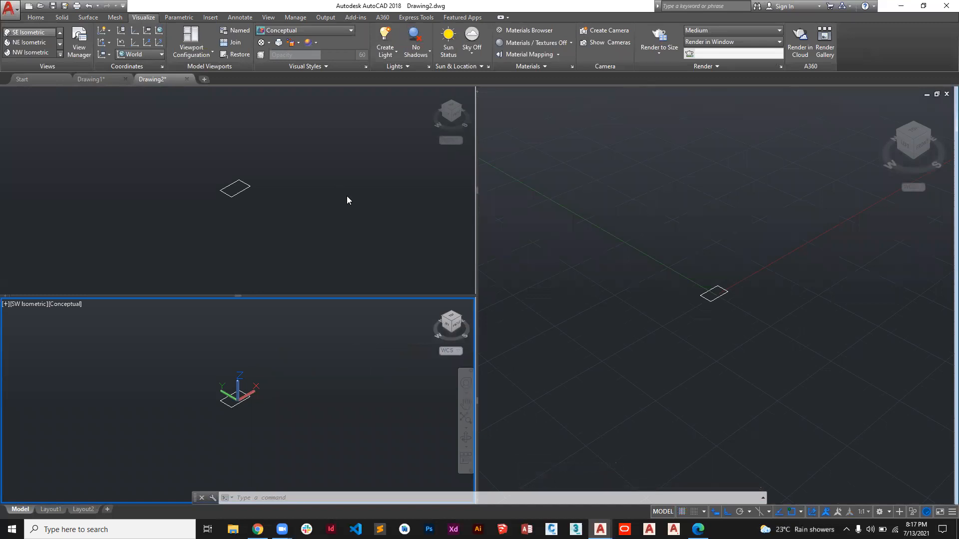
pyautogui.click(800, 190)
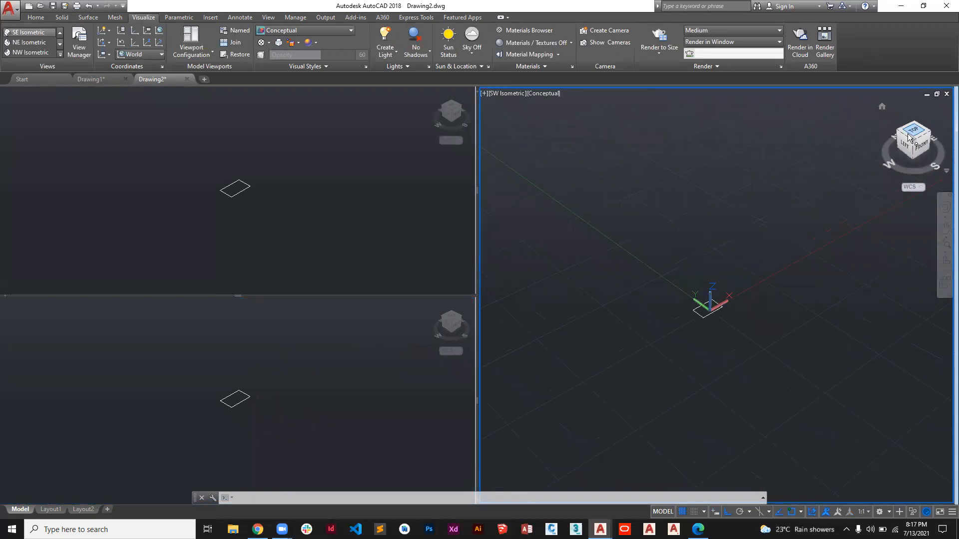
pyautogui.click(907, 134)
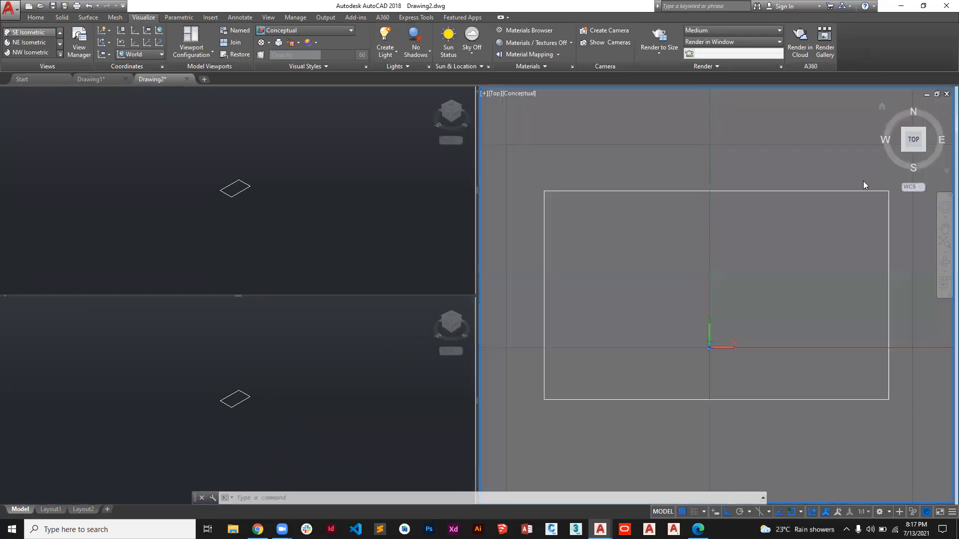
# Set the upper-left viewport to the SW Isometric view.
pyautogui.click(271, 175)
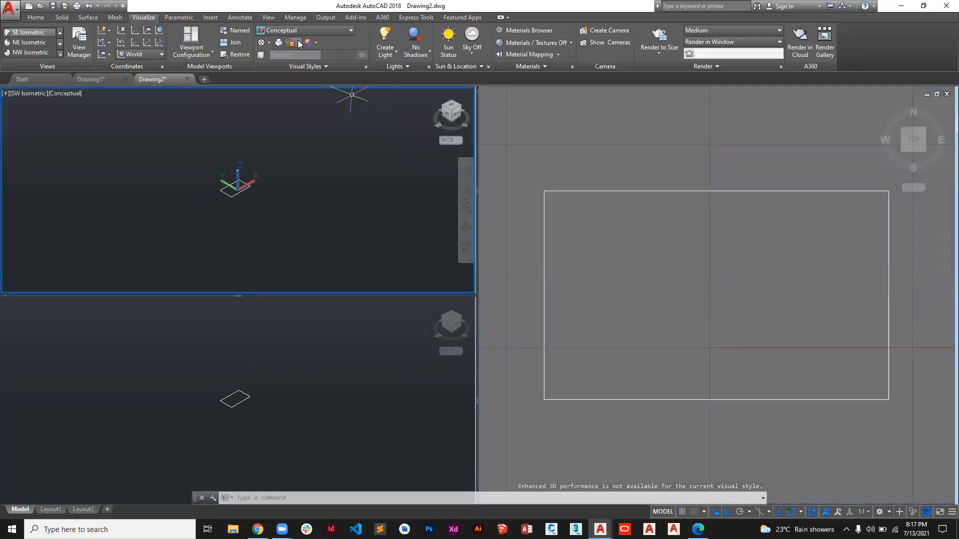
pyautogui.click(38, 18)
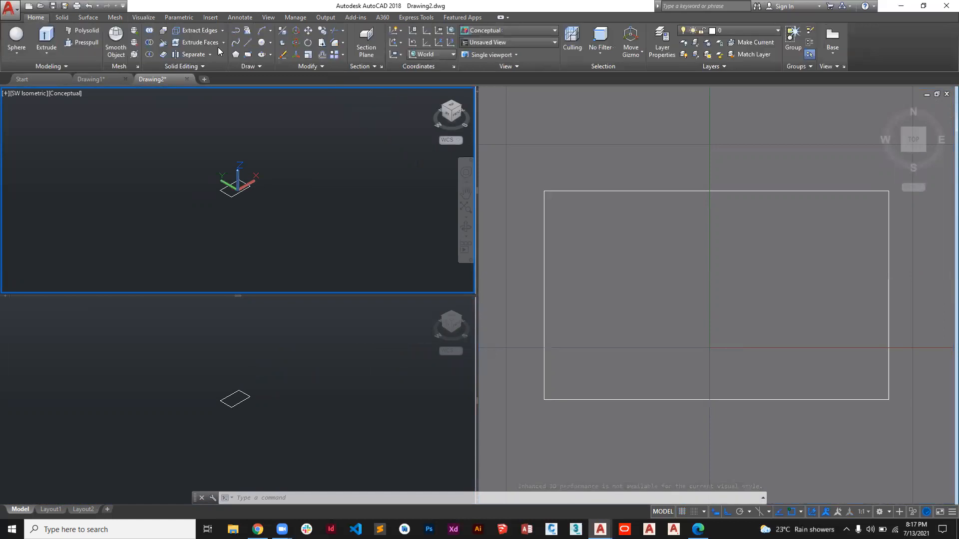
pyautogui.click(542, 44)
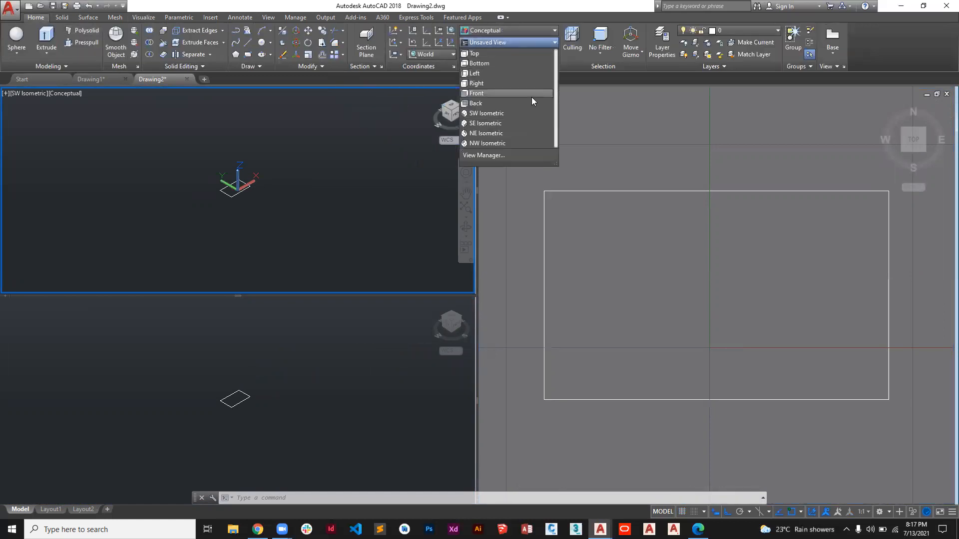
pyautogui.click(519, 115)
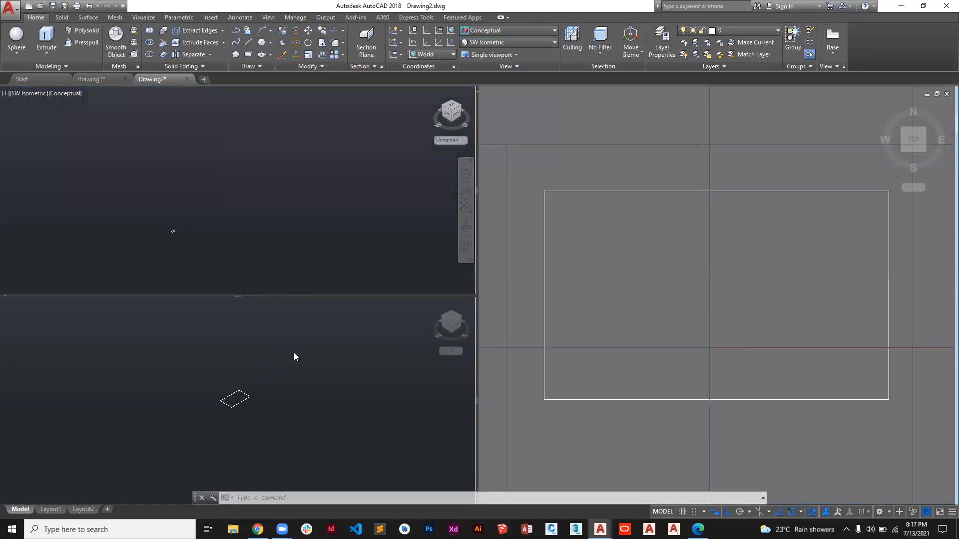
# Set the lower-left viewport to the SE Isometric view.
pyautogui.click(306, 347)
pyautogui.click(348, 232)
pyautogui.click(329, 340)
pyautogui.click(612, 150)
pyautogui.click(330, 385)
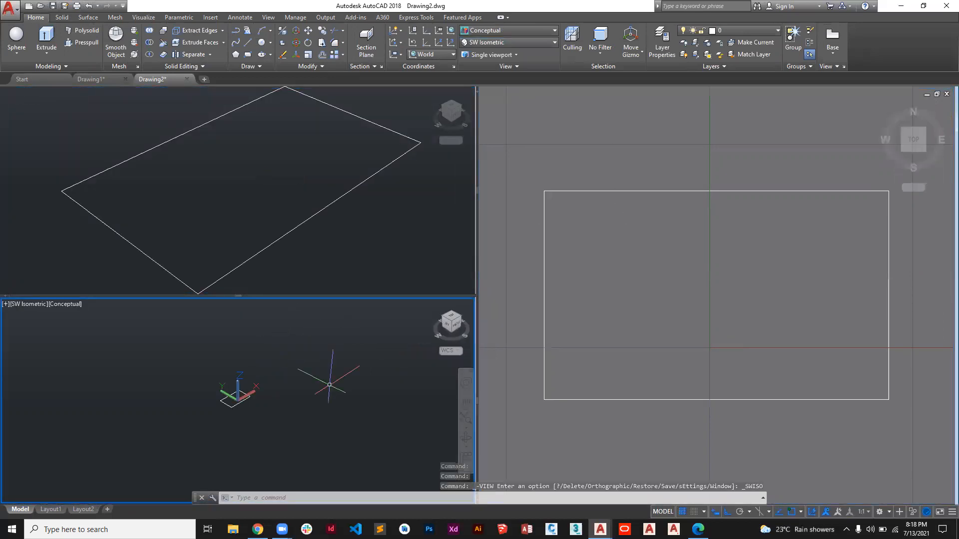
pyautogui.click(507, 46)
pyautogui.click(505, 125)
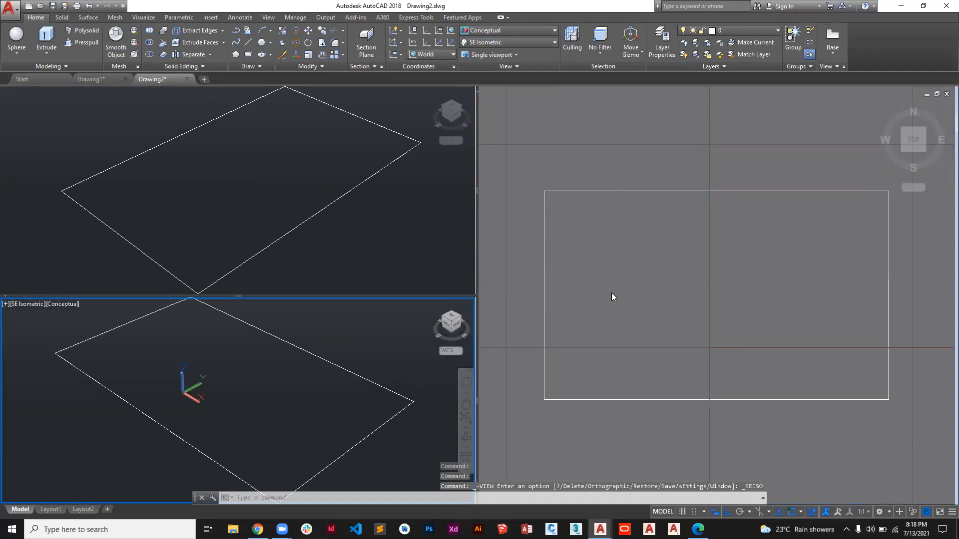
# Delete the rectangle around the origin from the Top viewport.
pyautogui.click(632, 190)
pyautogui.click(633, 190)
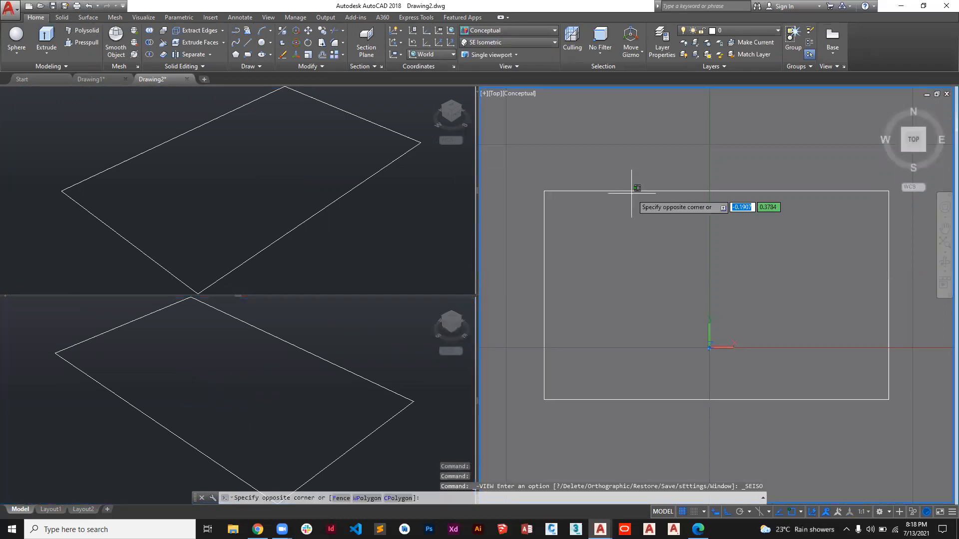
pyautogui.click(633, 180)
pyautogui.click(658, 172)
pyautogui.click(629, 246)
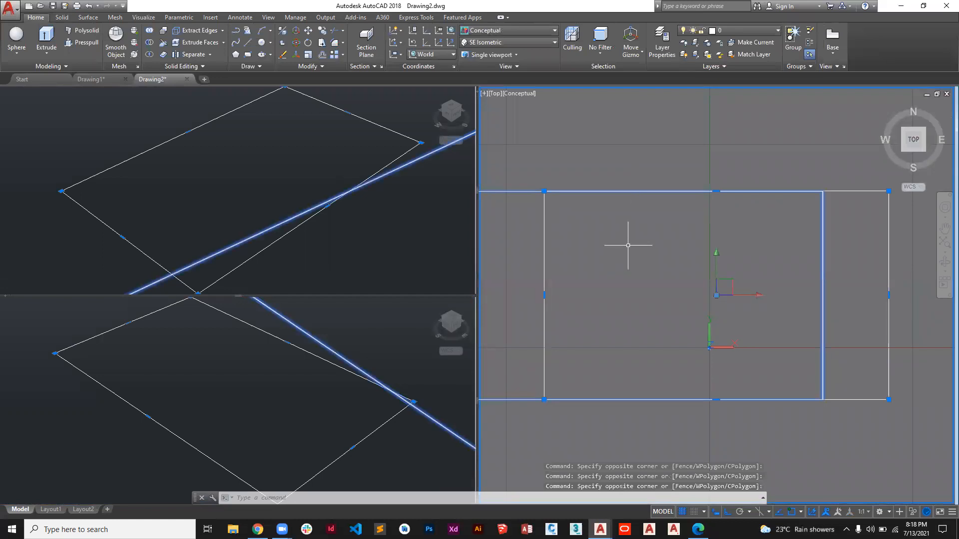
pyautogui.press('Delete')
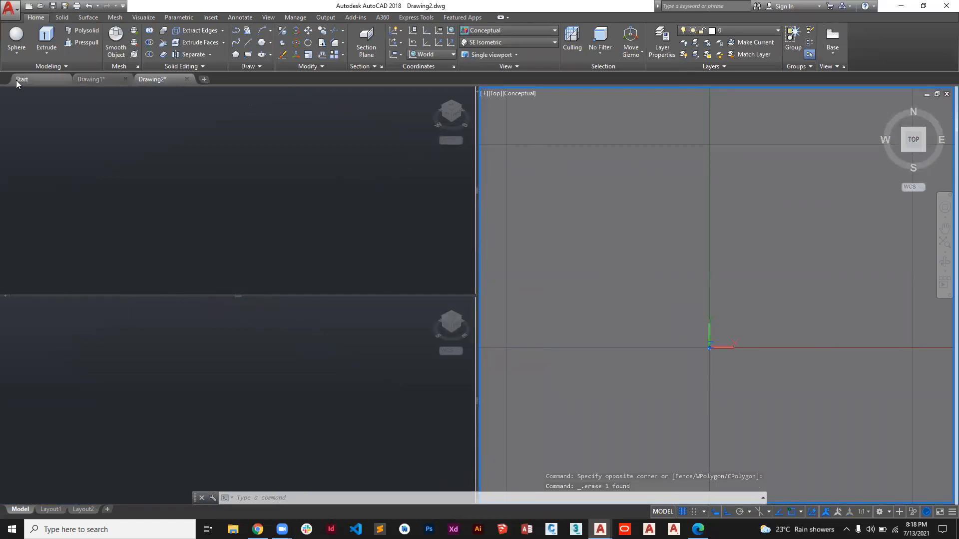
# Draw a box with a base of about 0.60 by 0.20 in the Top viewport and a height of 10.
pyautogui.click(17, 48)
pyautogui.click(24, 74)
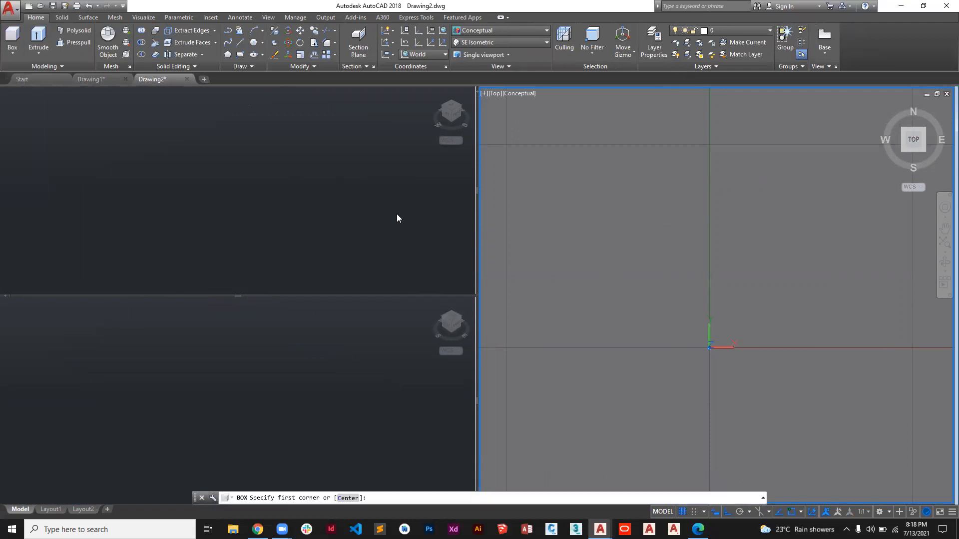
pyautogui.click(608, 216)
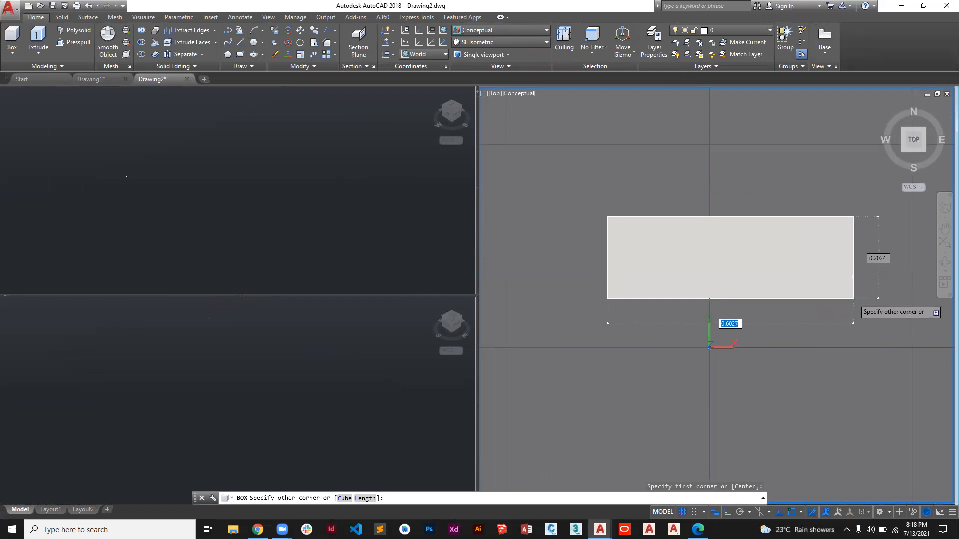
pyautogui.click(855, 300)
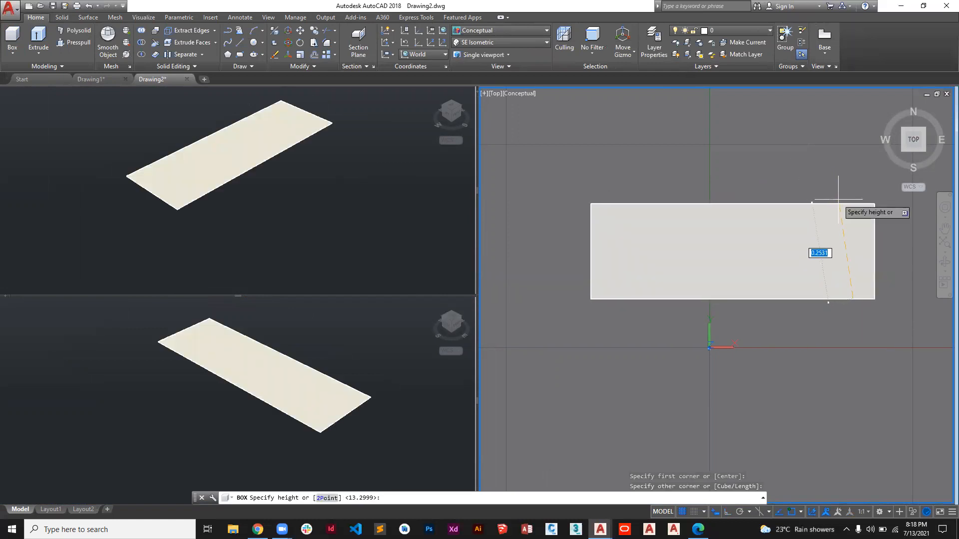
pyautogui.write('10')
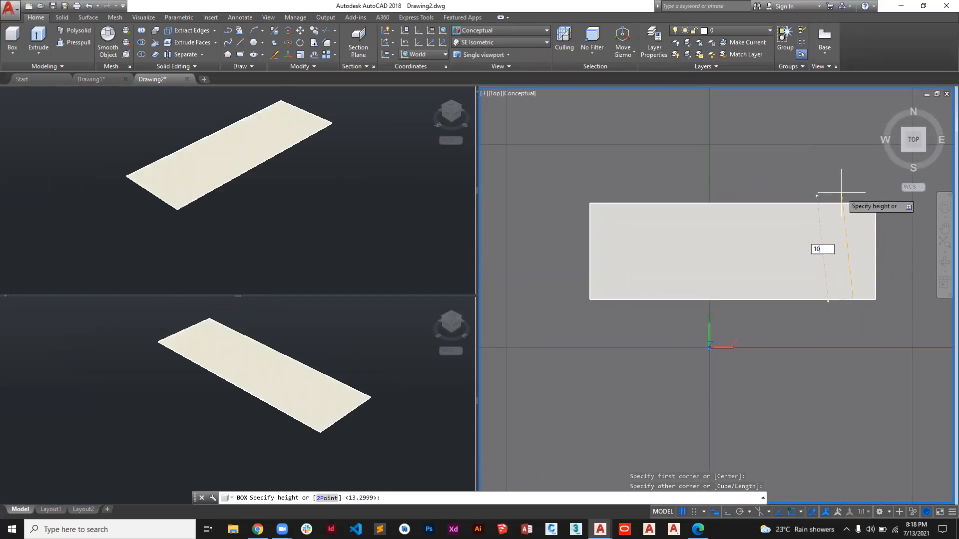
pyautogui.press('Return')
# Inspect the tall, narrow box in the Top and SW Isometric viewports and delete it.
pyautogui.scroll(-8, 719, 241)
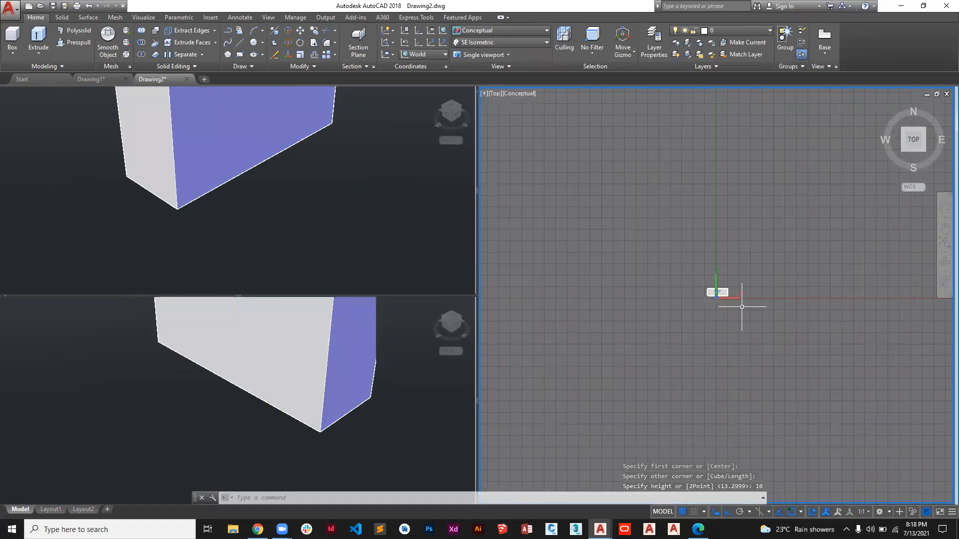
pyautogui.scroll(10, 742, 305)
pyautogui.scroll(-4, 744, 278)
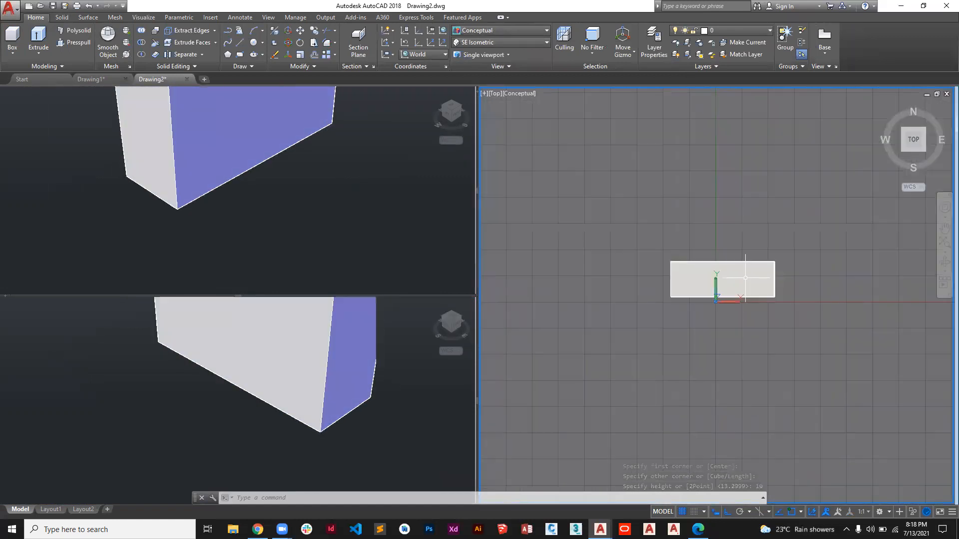
pyautogui.click(325, 222)
pyautogui.scroll(-8, 321, 214)
pyautogui.scroll(-6, 308, 172)
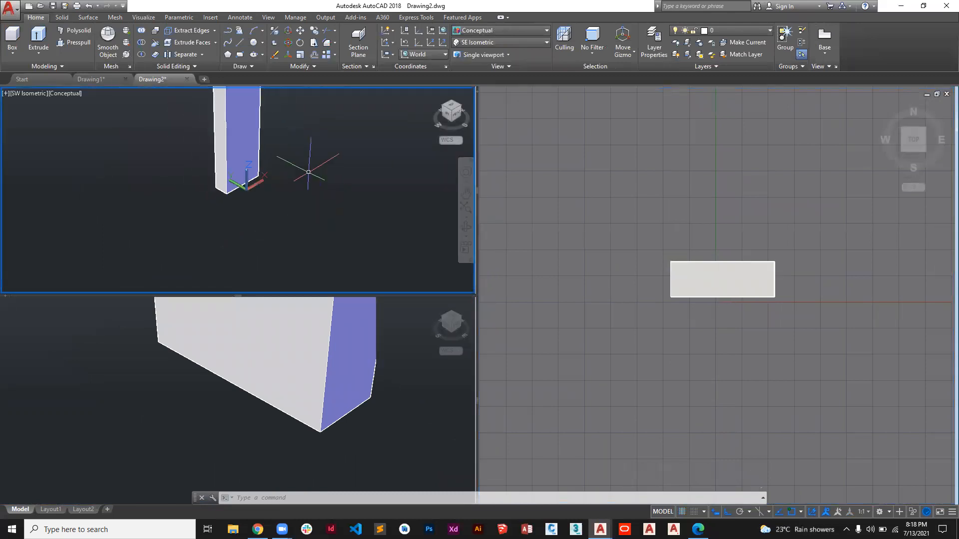
pyautogui.scroll(-4, 308, 171)
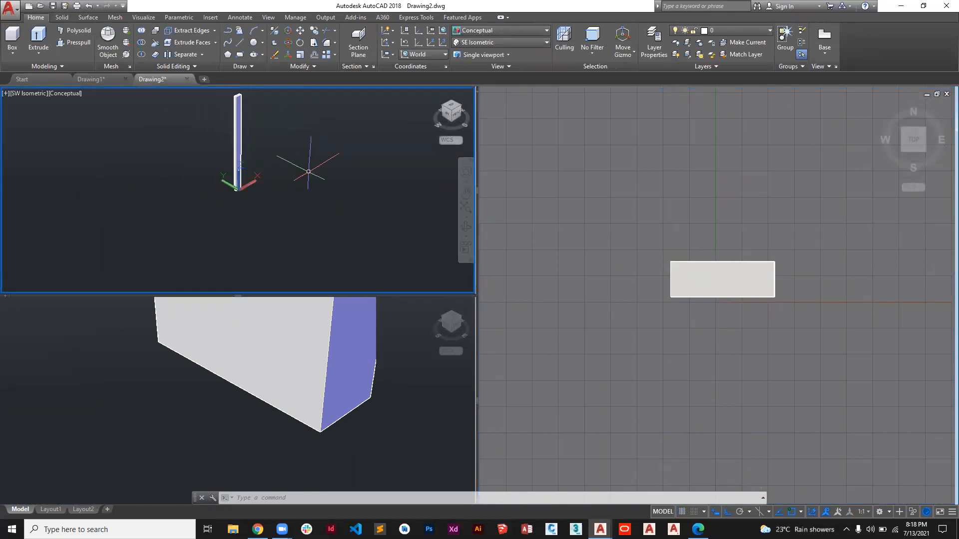
pyautogui.click(755, 281)
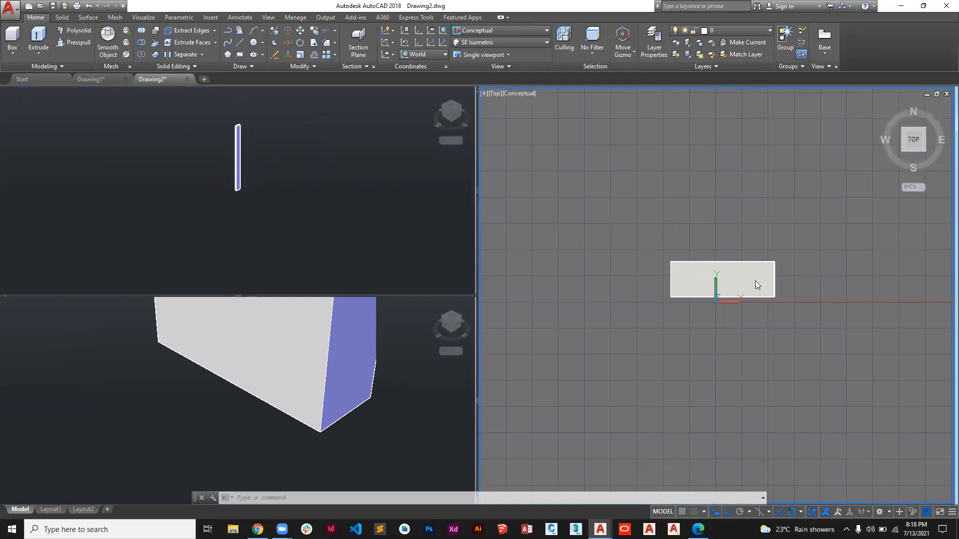
pyautogui.click(752, 280)
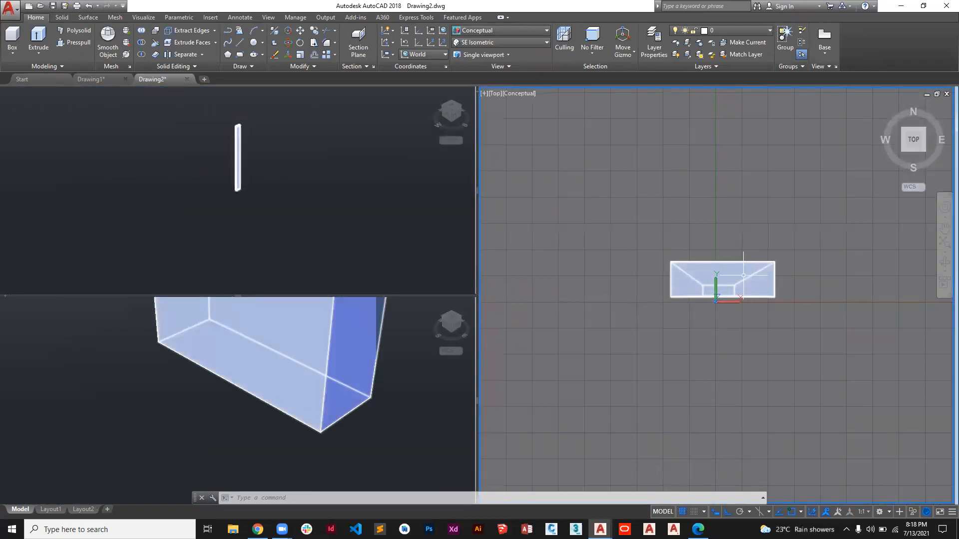
pyautogui.click(701, 265)
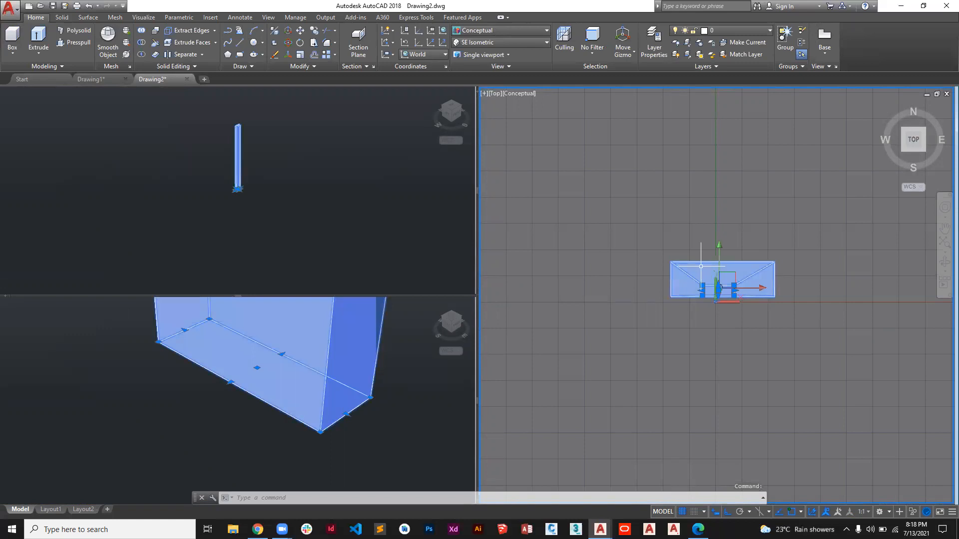
pyautogui.press('Delete')
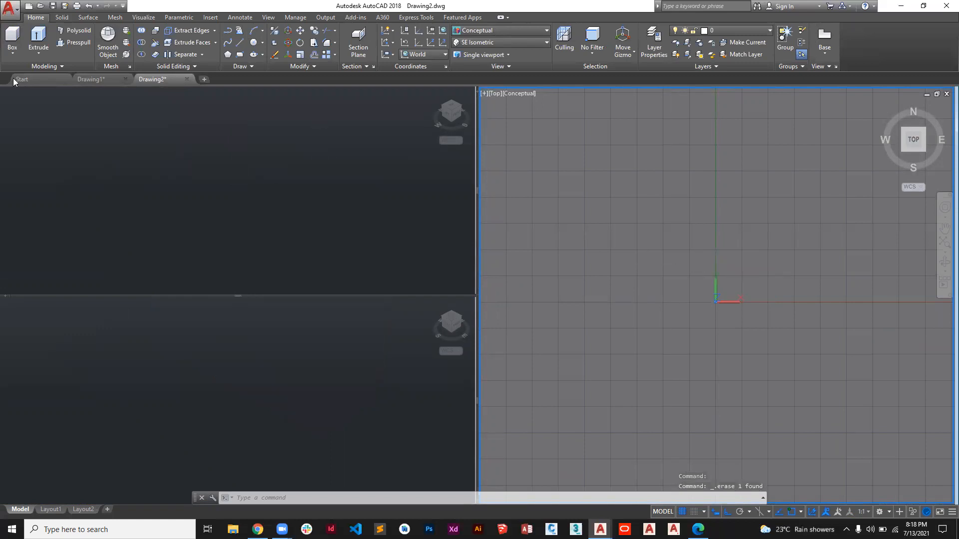
# Draw a large box around the origin in the Top viewport with a height of 2.
pyautogui.click(12, 50)
pyautogui.click(14, 74)
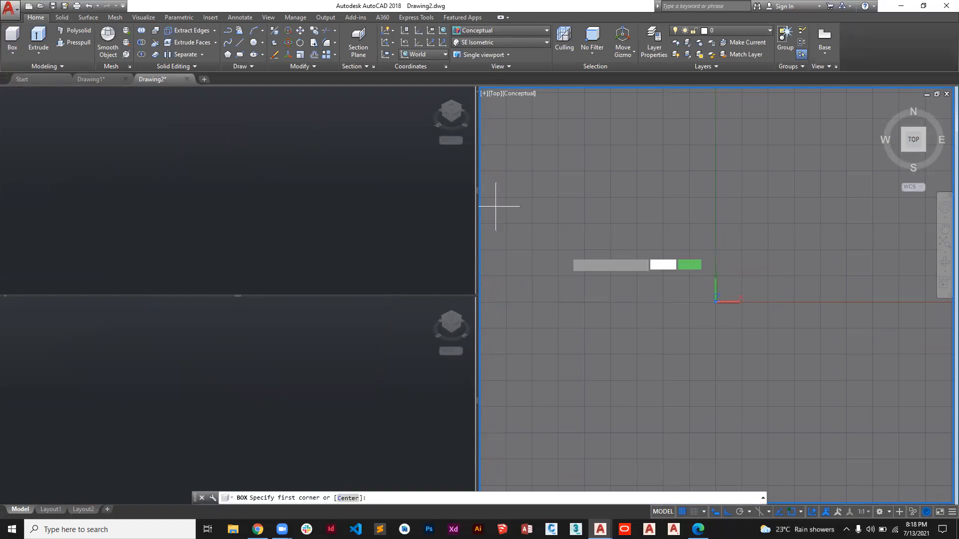
pyautogui.click(528, 160)
pyautogui.click(852, 328)
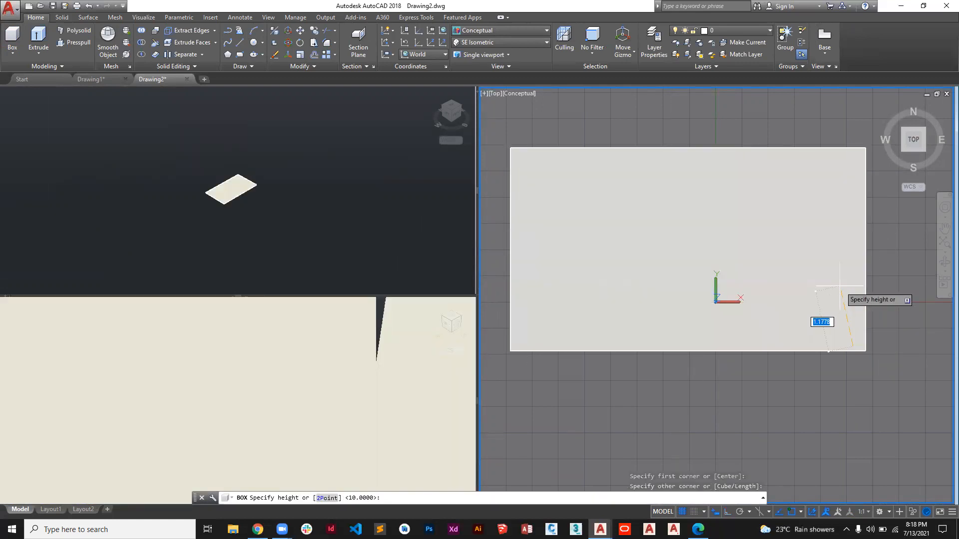
pyautogui.write('2')
pyautogui.press('Return')
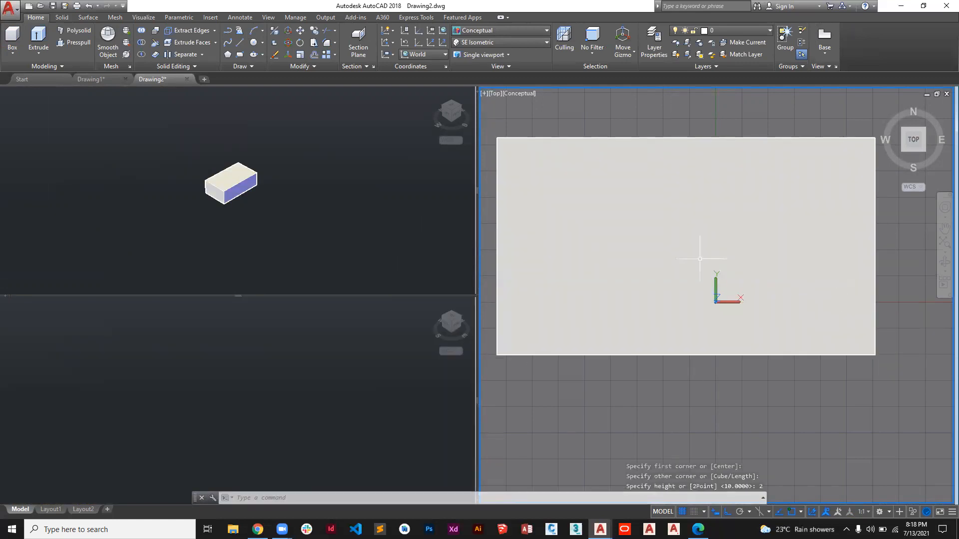
pyautogui.scroll(-3, 295, 371)
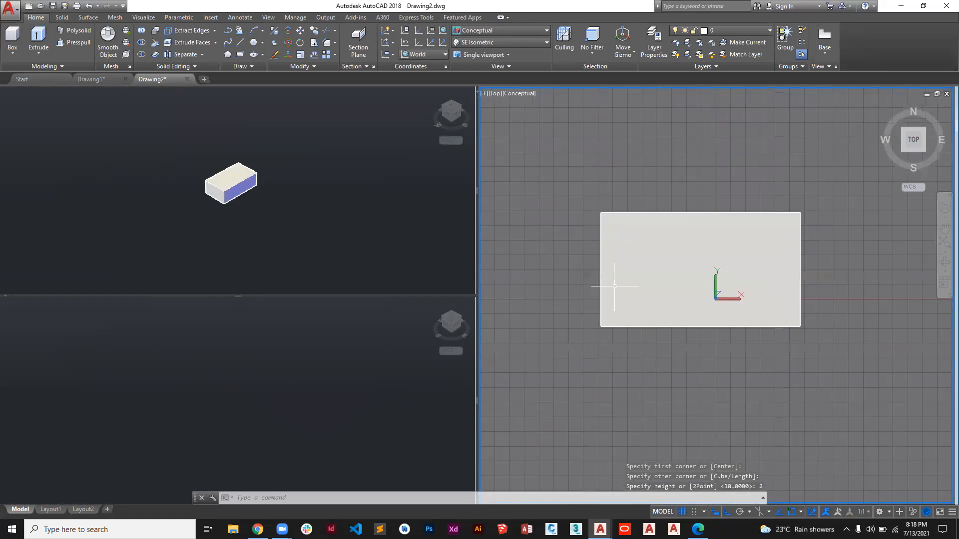
pyautogui.scroll(2, 614, 287)
pyautogui.click(614, 258)
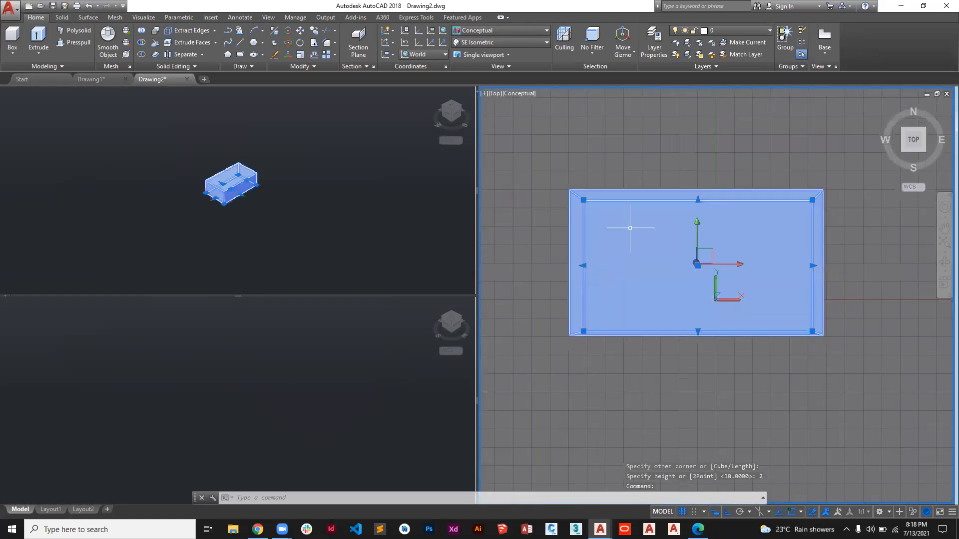
pyautogui.press('Escape')
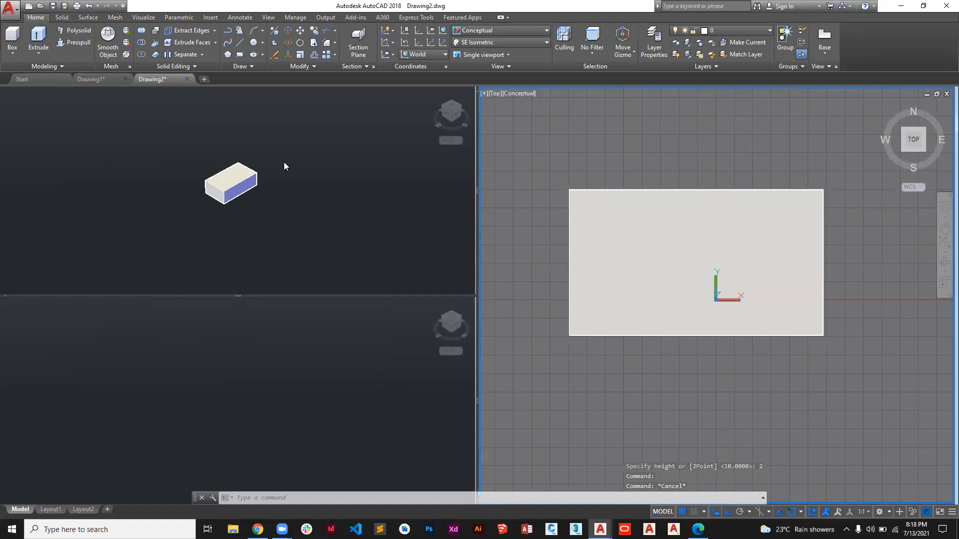
# Reapply the SE Isometric view in the lower-left viewport to fit the new box.
pyautogui.click(293, 179)
pyautogui.click(277, 351)
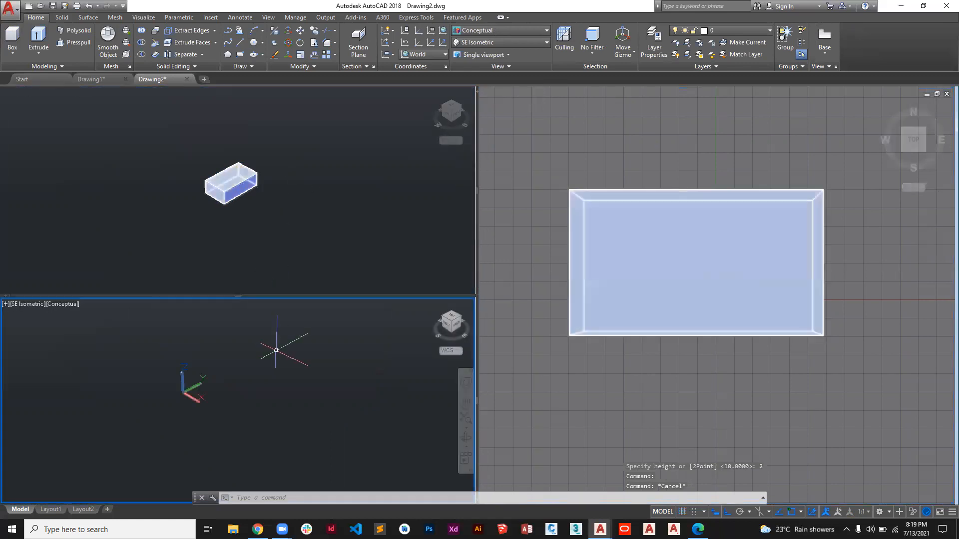
pyautogui.click(492, 46)
pyautogui.click(449, 138)
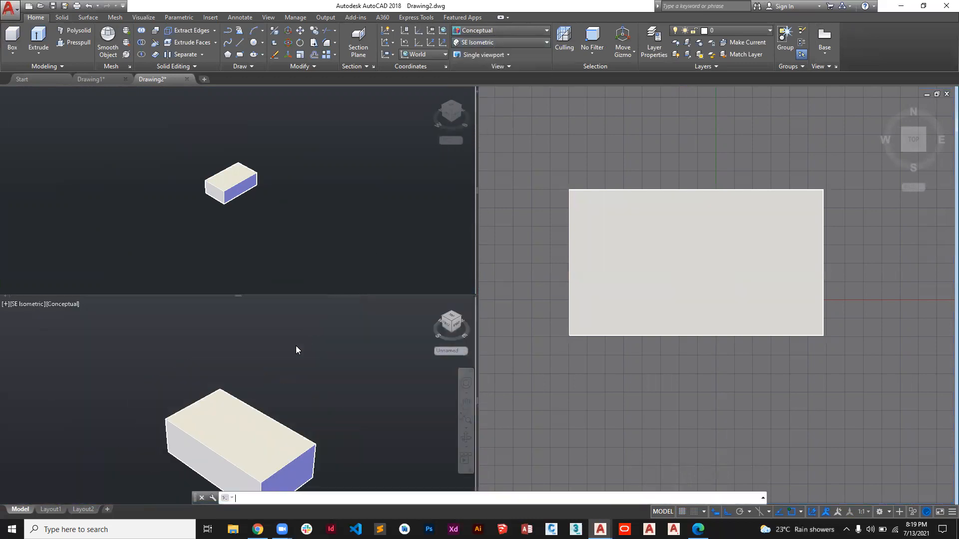
# Reapply the SW Isometric view in the upper-left viewport to fit the new box.
pyautogui.click(243, 267)
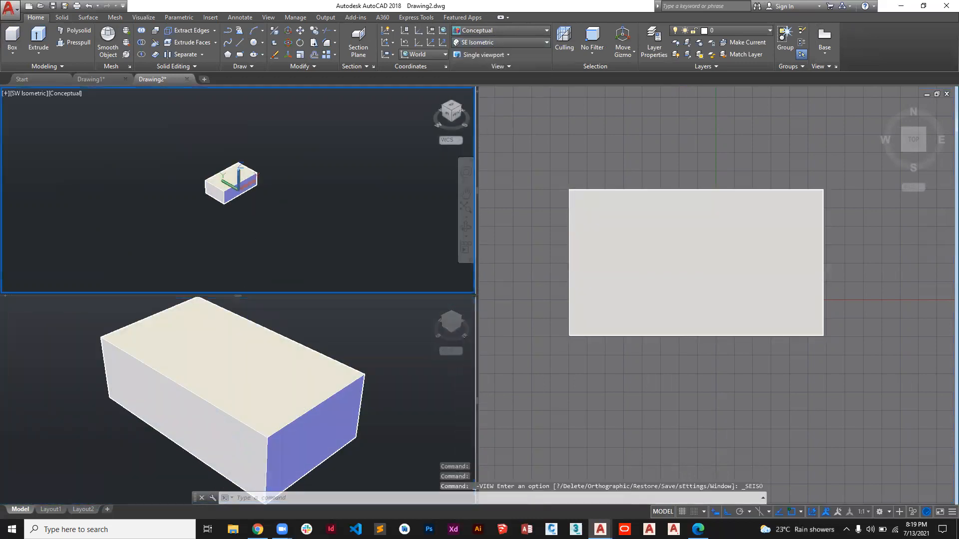
pyautogui.click(525, 41)
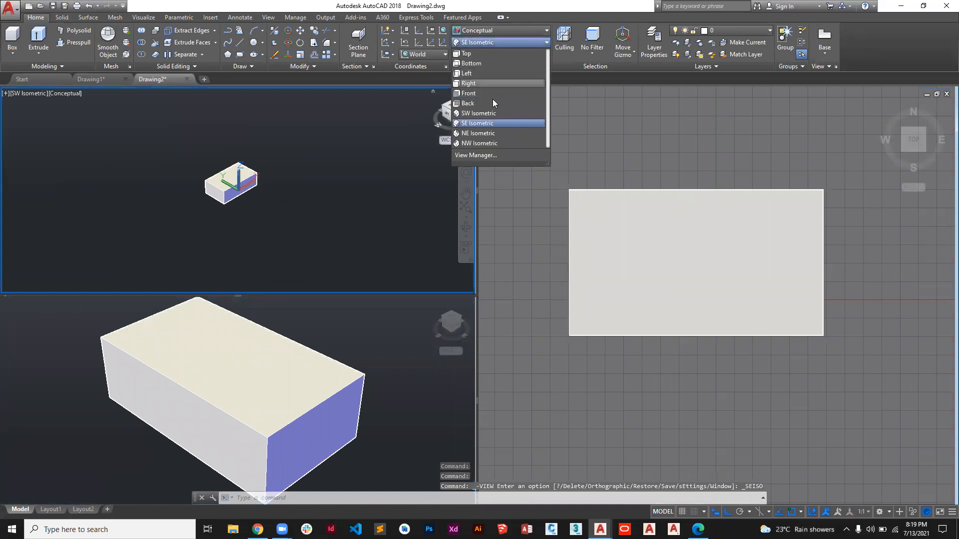
pyautogui.click(485, 113)
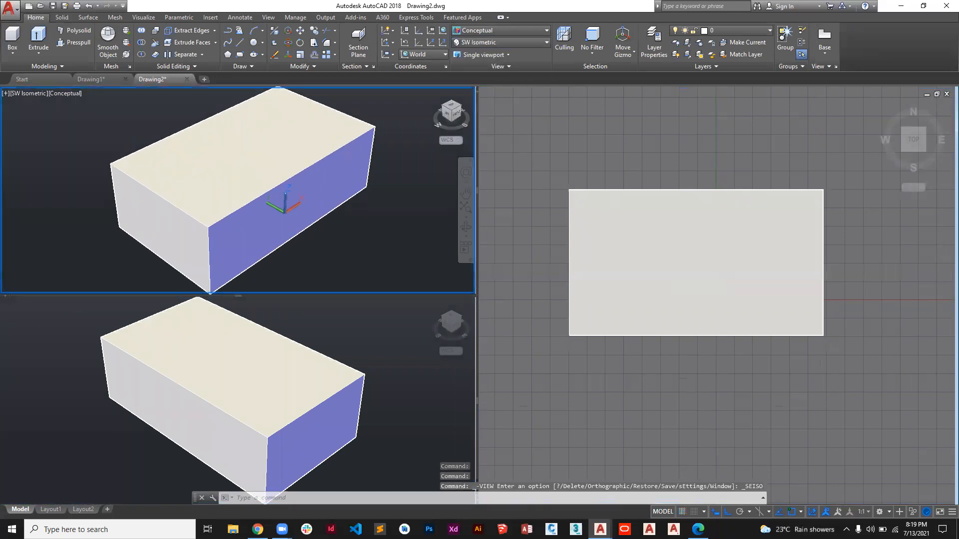
# Select the box in the Top viewport to compare its highlighting across all three viewports, and clear the selection.
pyautogui.click(635, 249)
pyautogui.click(625, 230)
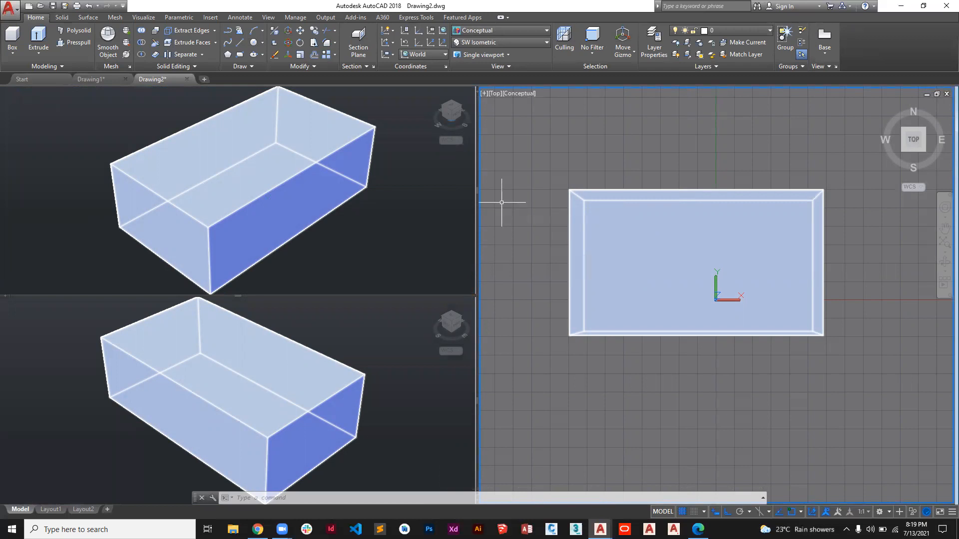
pyautogui.press('Escape')
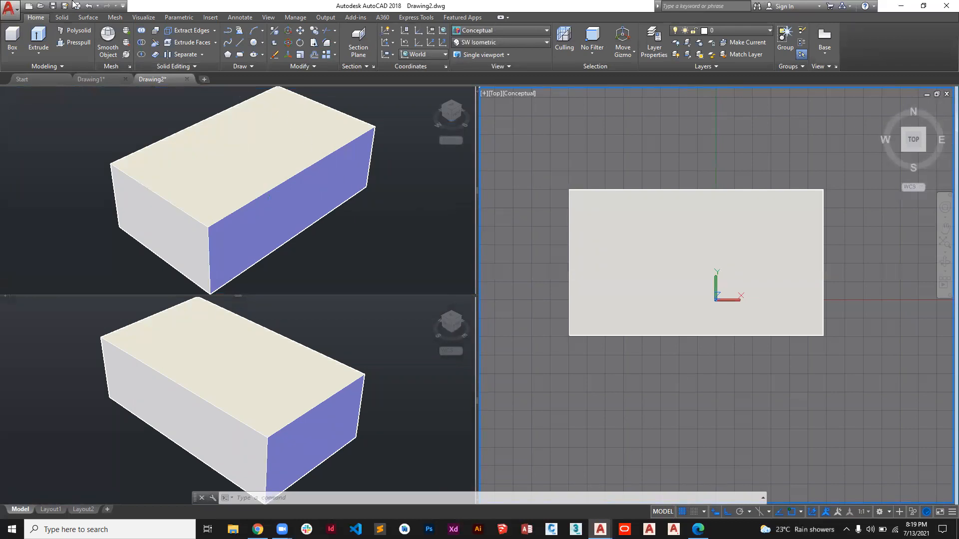
# Switch the model space to a Single viewport and turn the Top view into a 3D view showing the box's top, left and front faces.
pyautogui.click(142, 17)
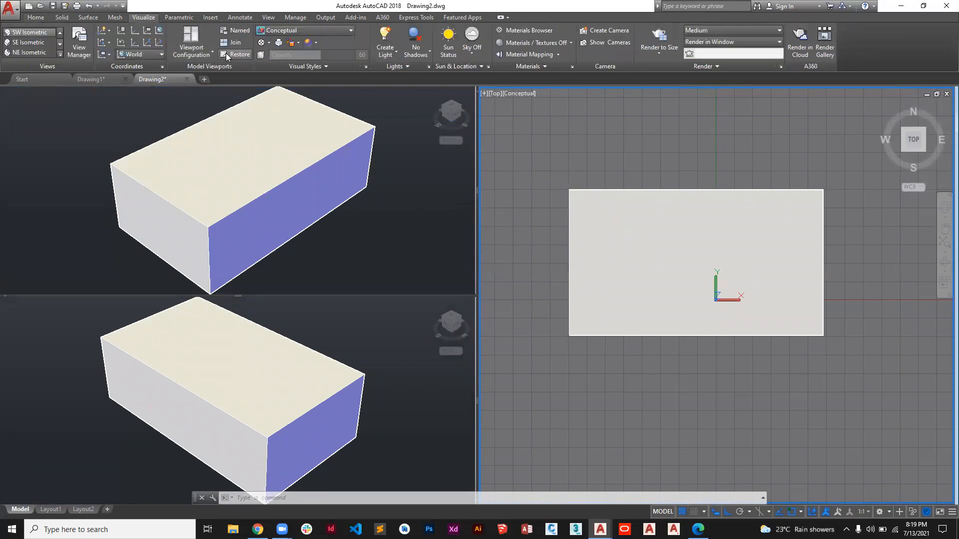
pyautogui.click(208, 55)
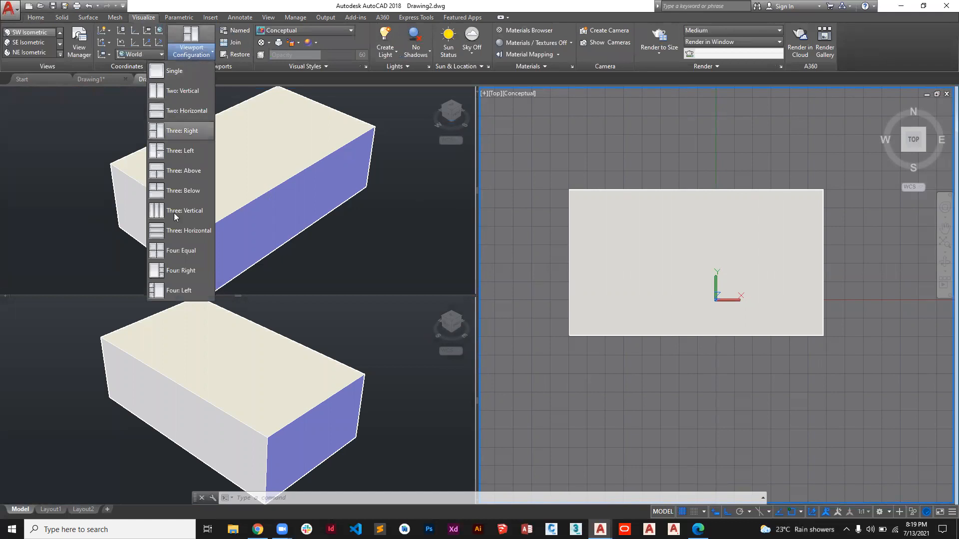
pyautogui.click(196, 71)
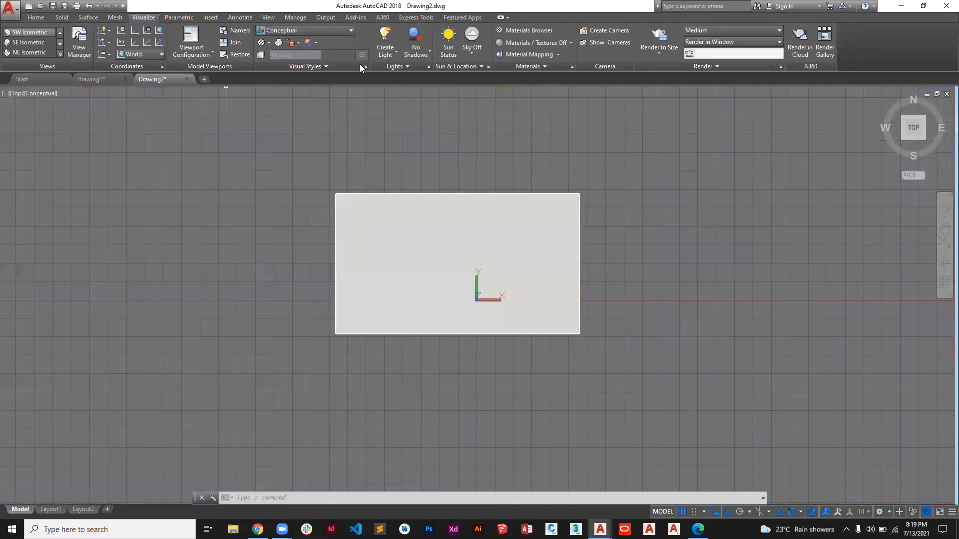
pyautogui.click(881, 106)
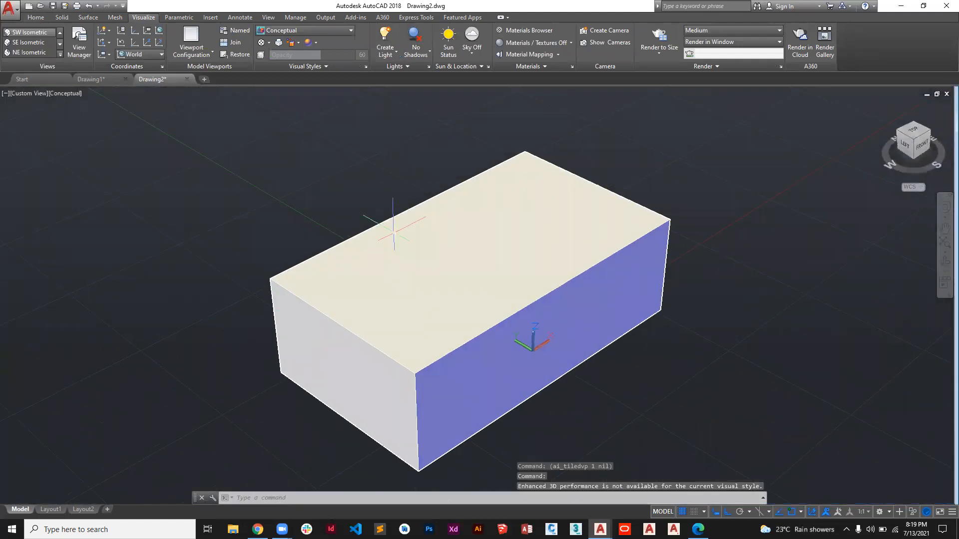
pyautogui.scroll(-2, 394, 232)
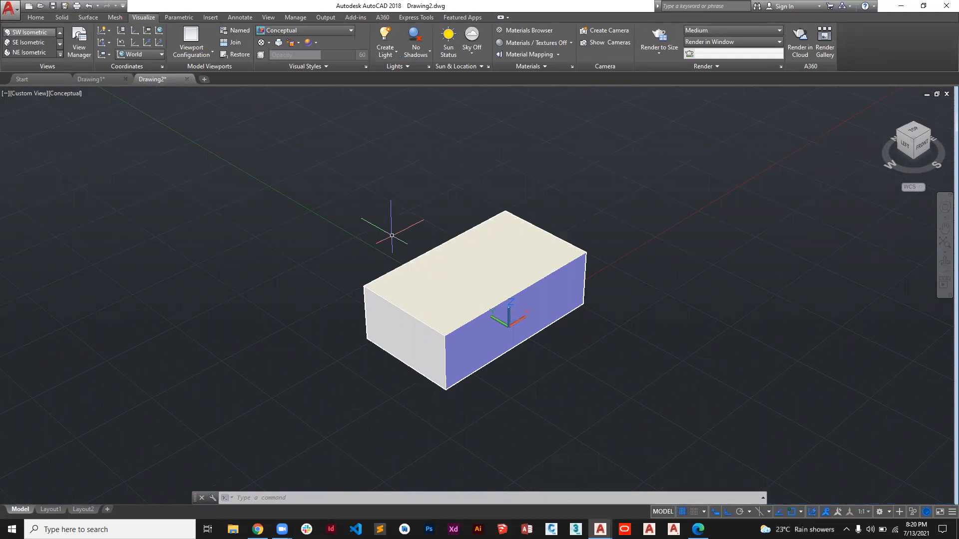
pyautogui.click(36, 17)
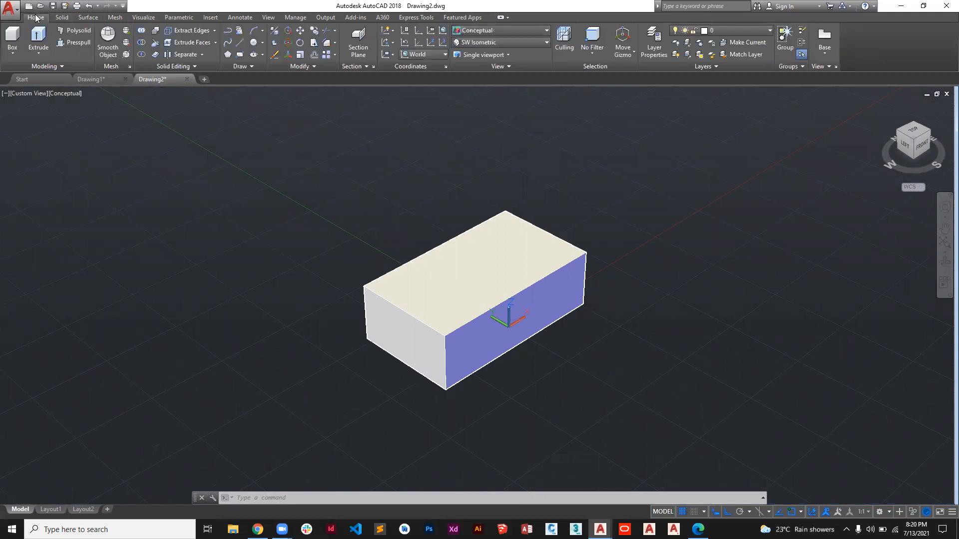
pyautogui.moveTo(143, 80)
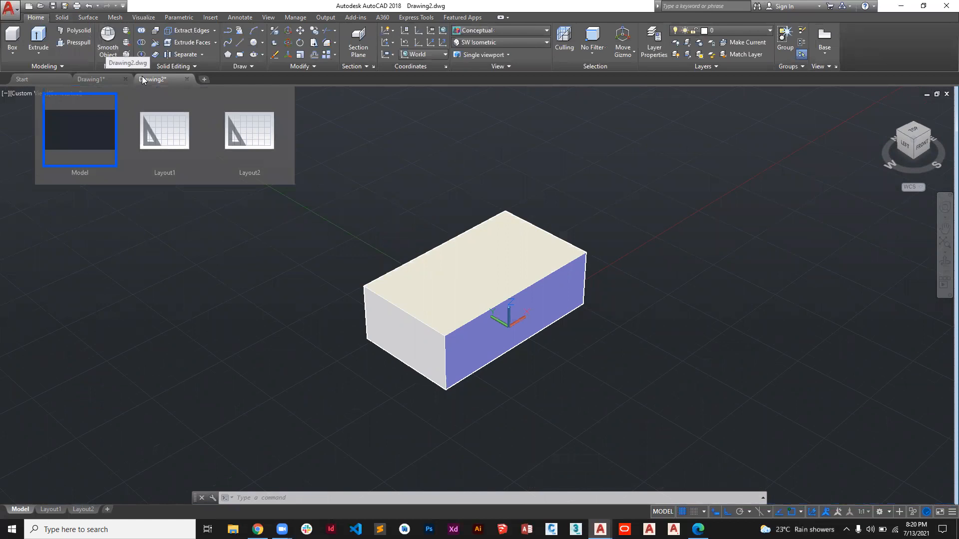